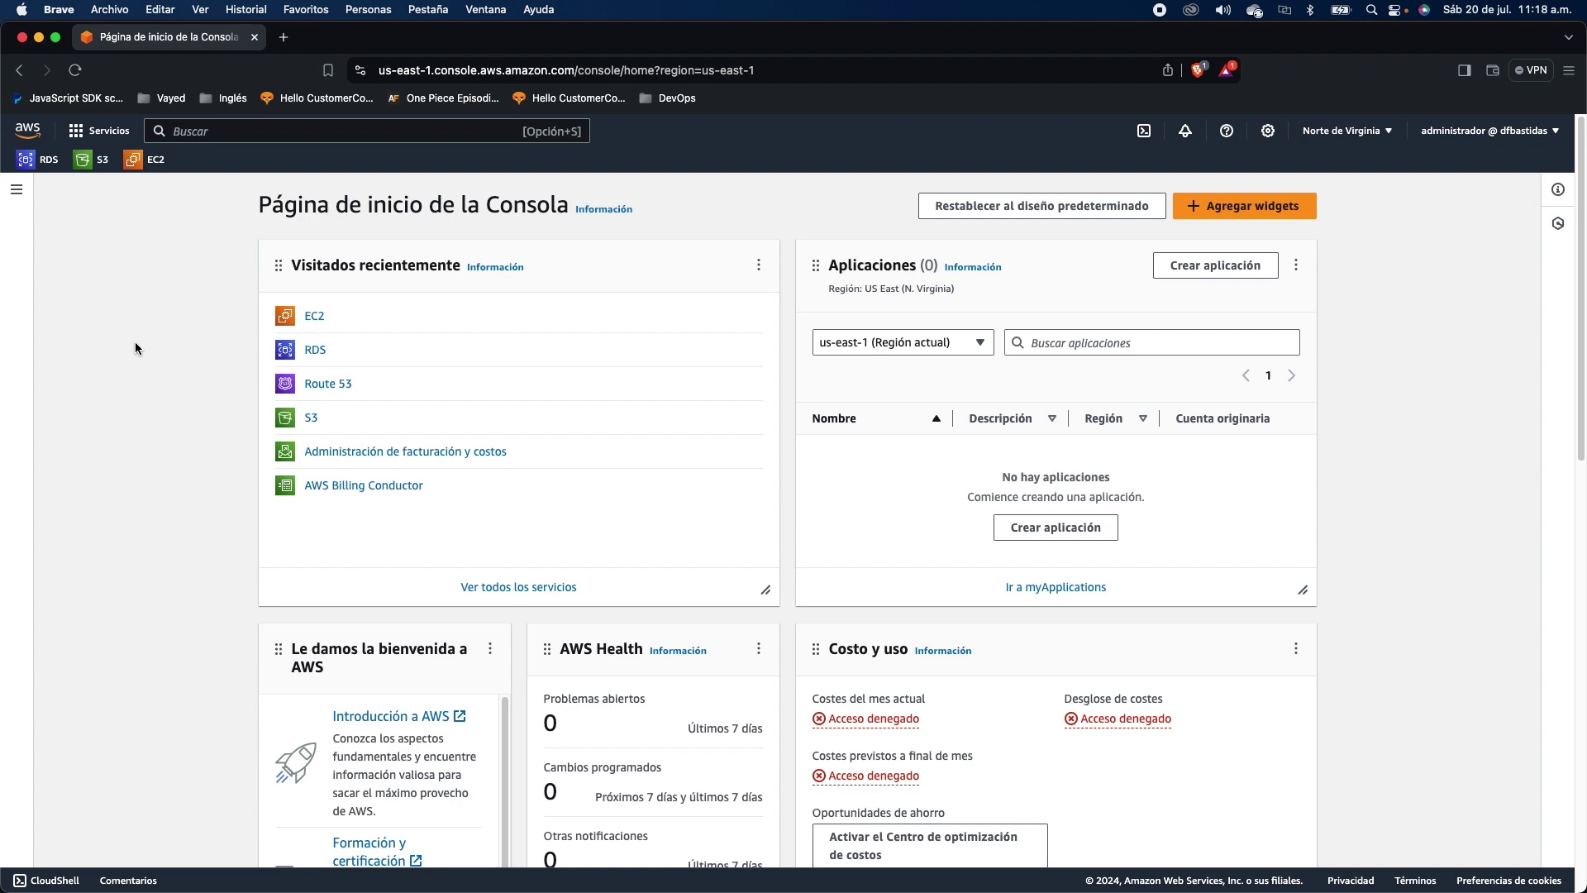
Step: Open the EC2 instances list and load Frikiland 1's public IP address, 44.202.69.63, in a new browser tab
left_click(319, 322)
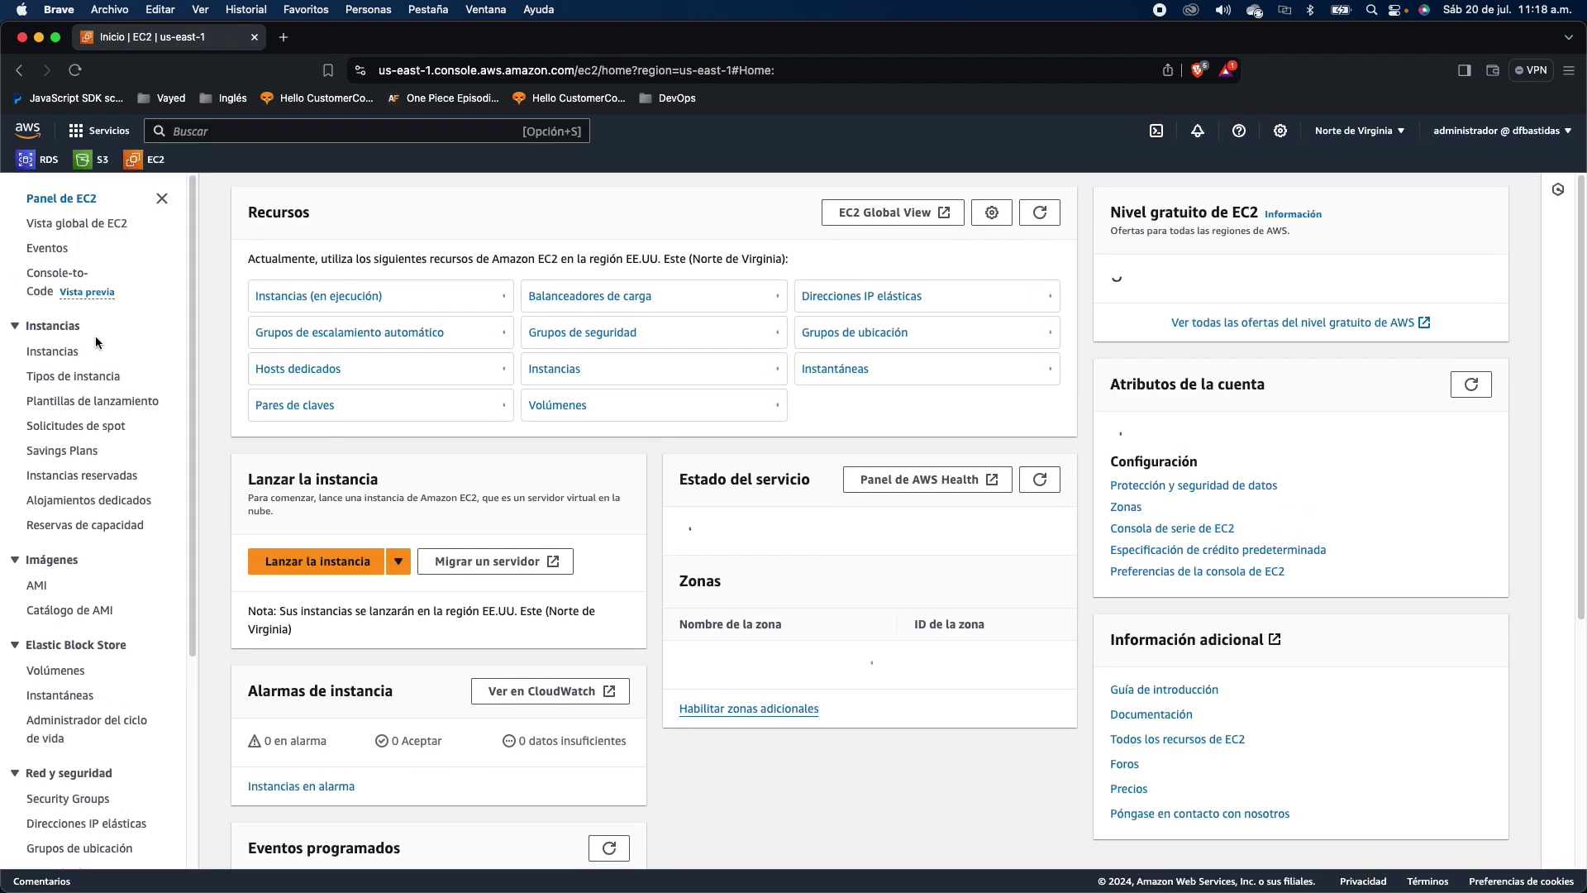
left_click(52, 351)
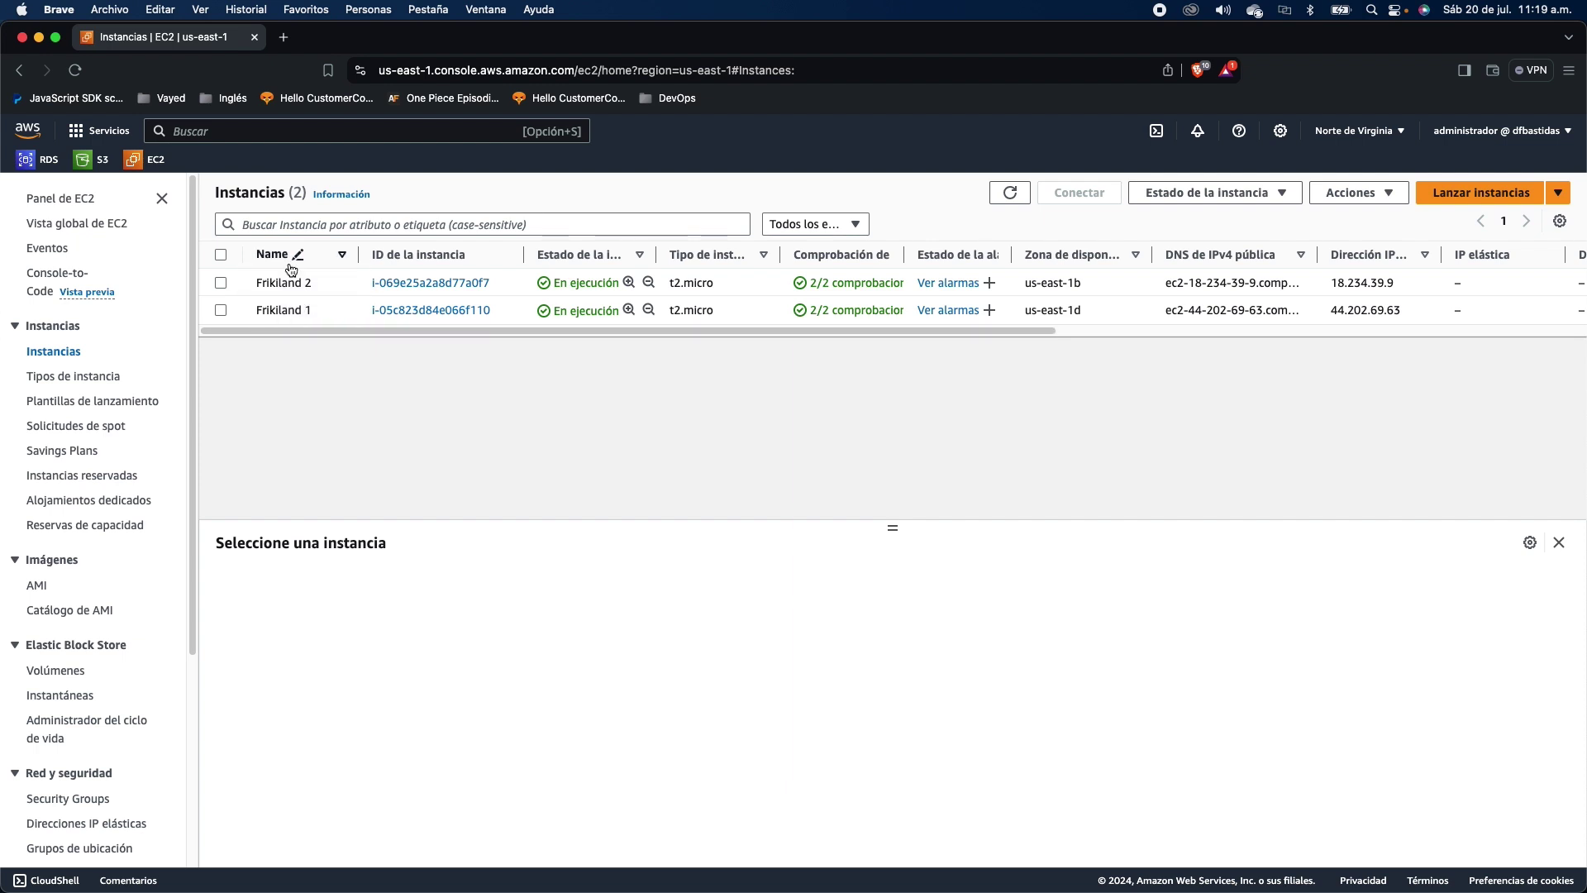
left_click(220, 310)
scroll(221, 759, "down", 3)
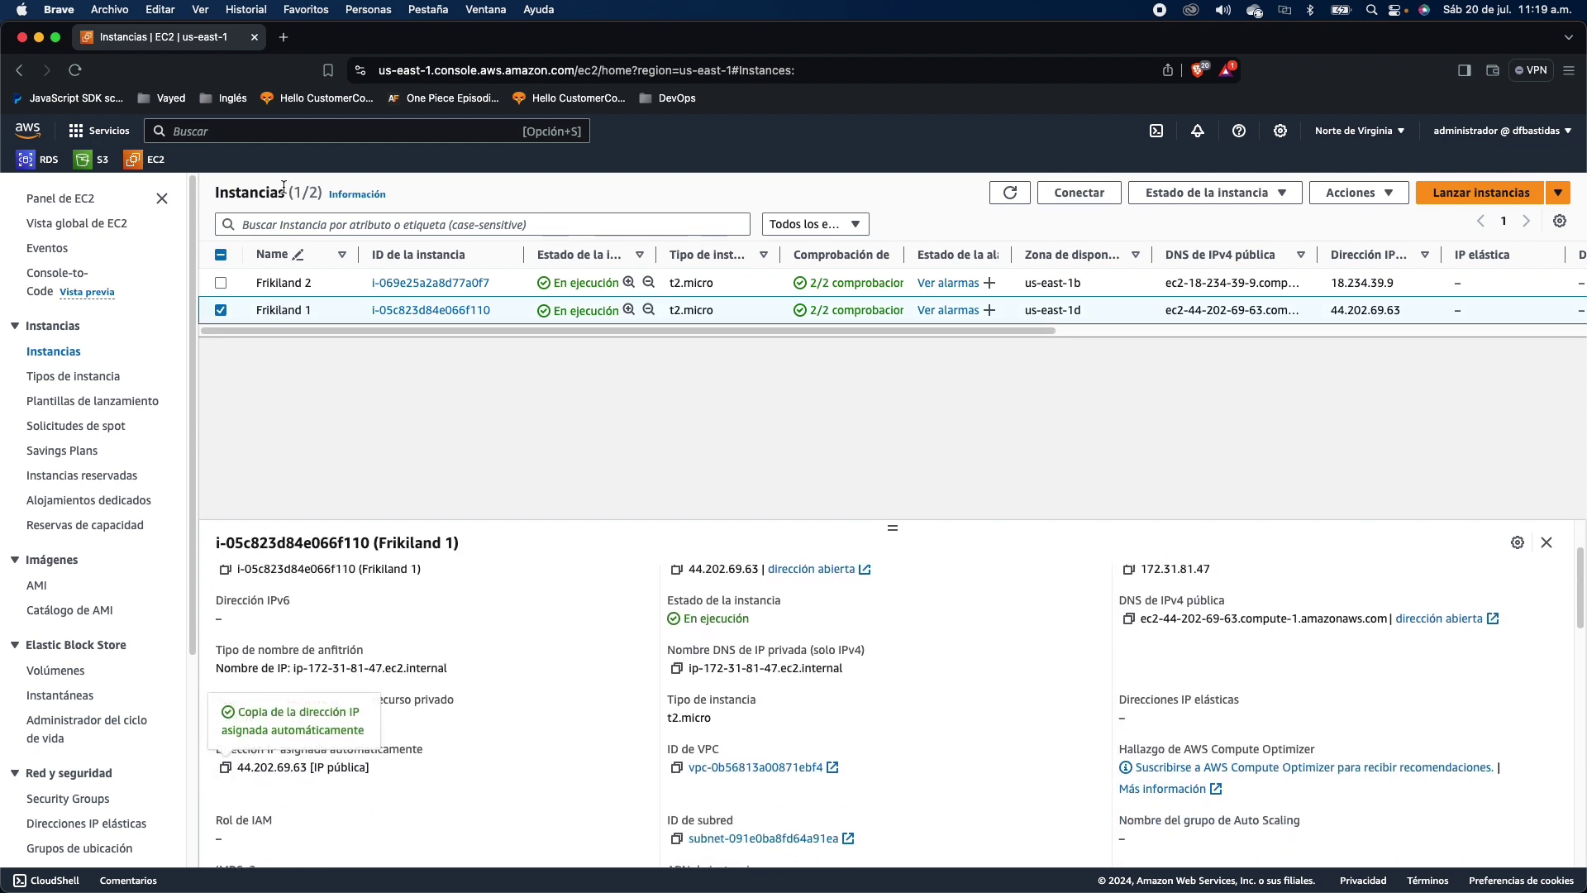
left_click(285, 43)
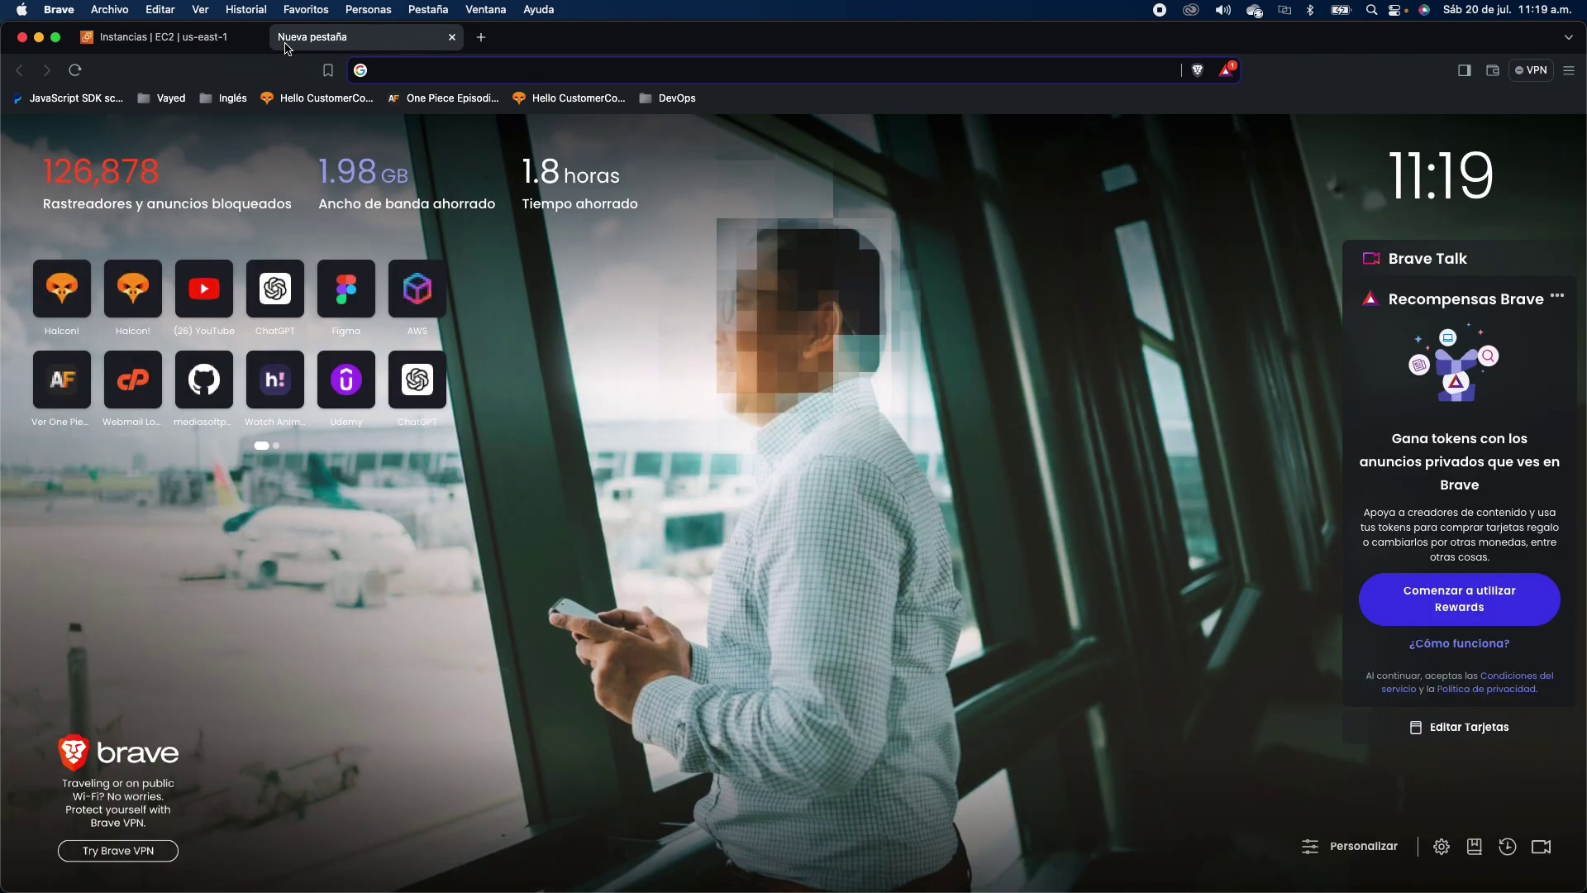
type("44.202.69.63")
key("Return")
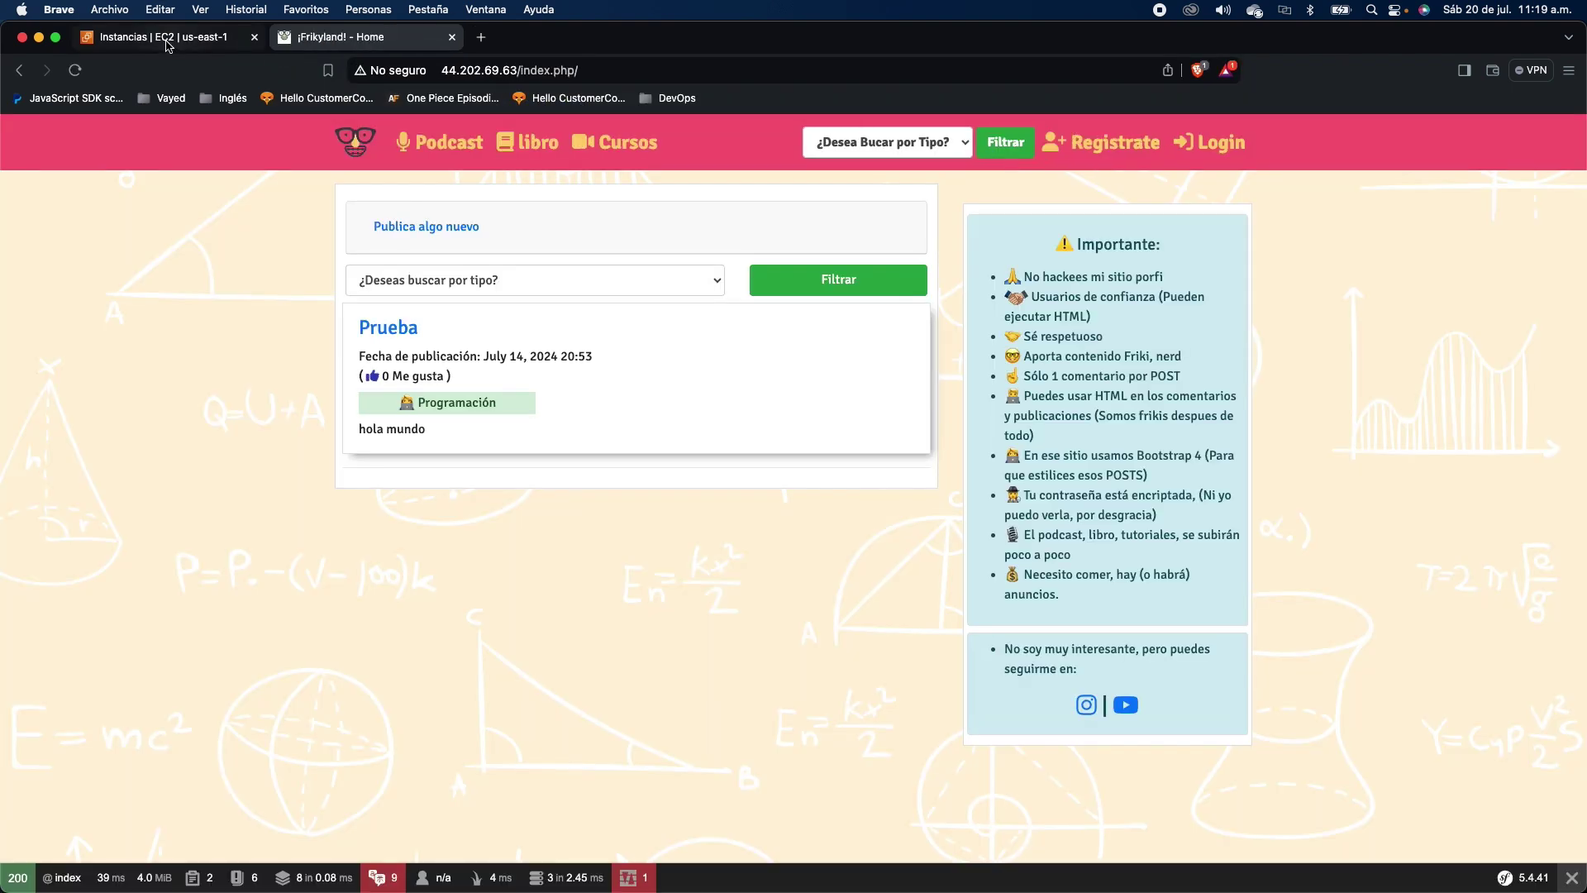
Step: Copy the public IP address of the Frikiland 2 instance, 18.234.39.9, and load it in another new browser tab
left_click(165, 38)
left_click(220, 309)
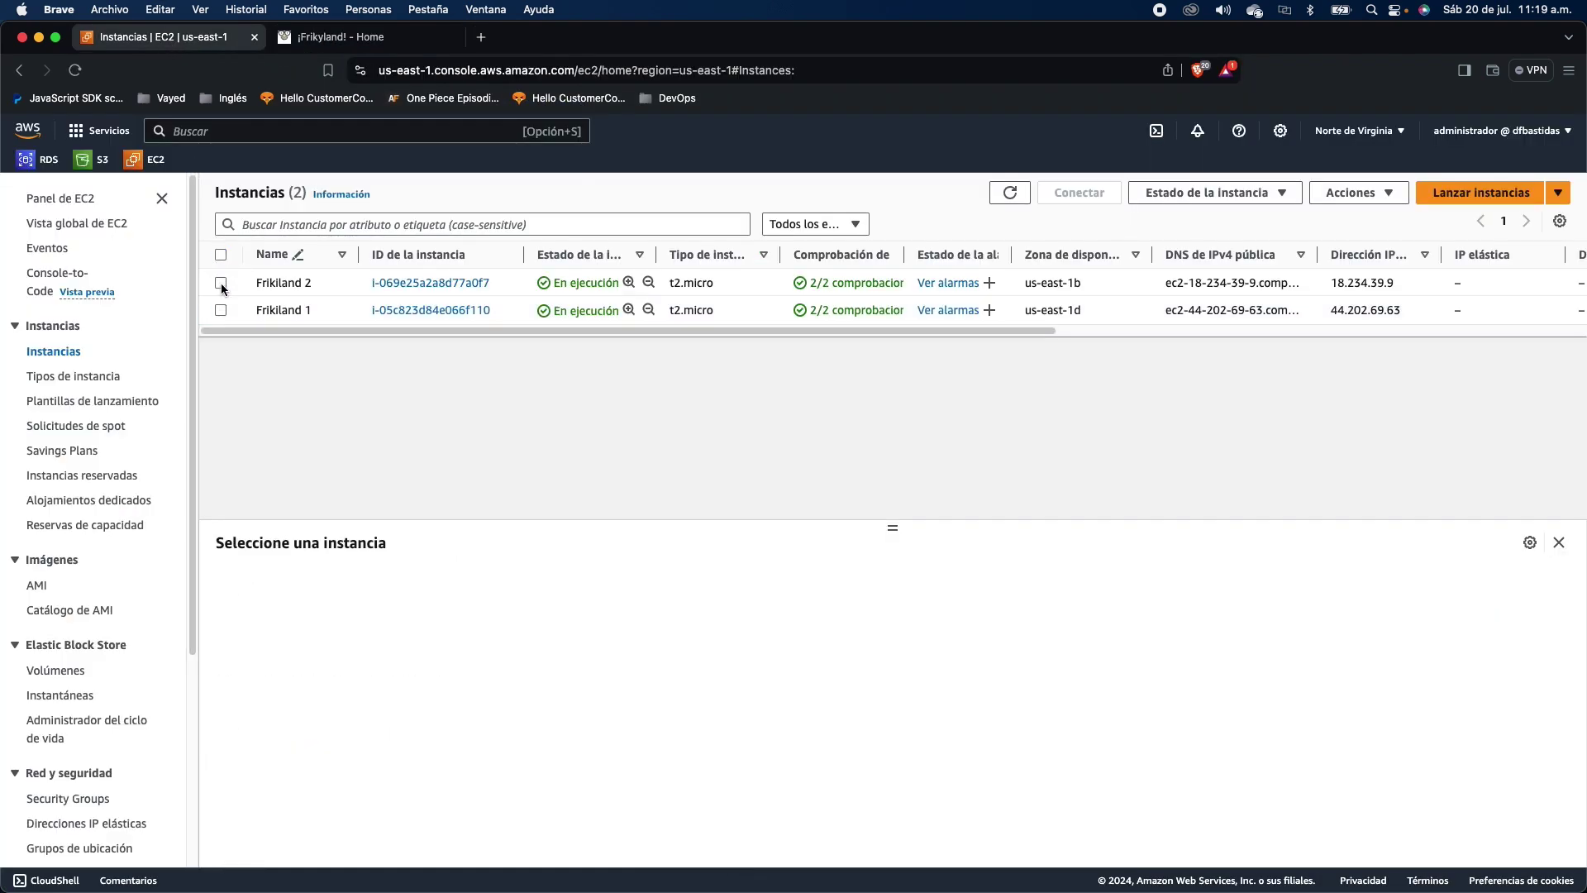
left_click(221, 283)
scroll(238, 658, "down", 2)
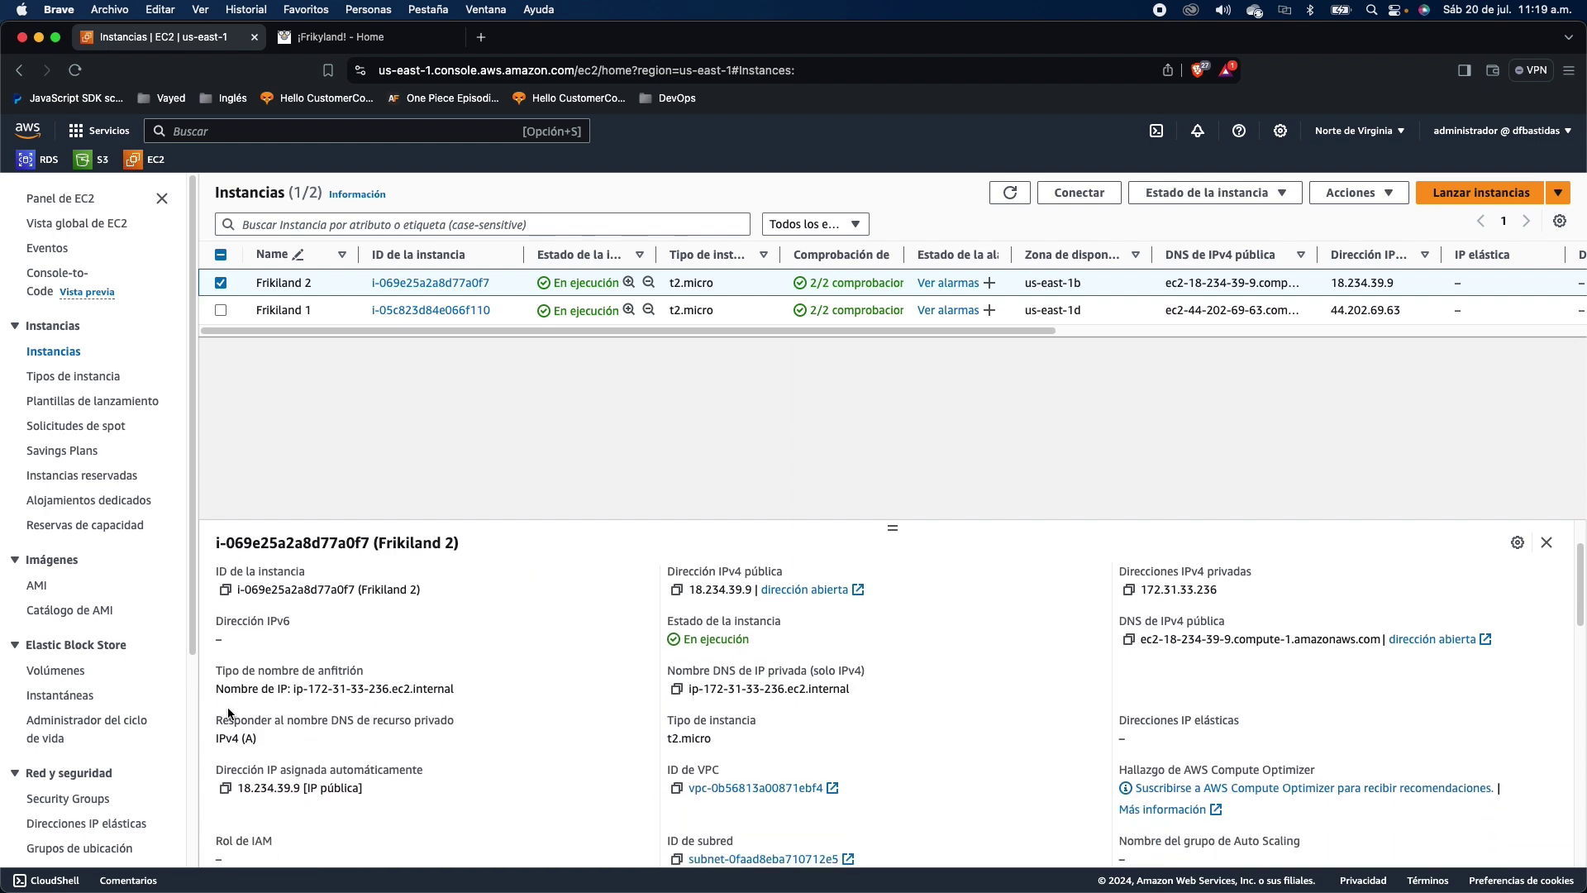
left_click(228, 788)
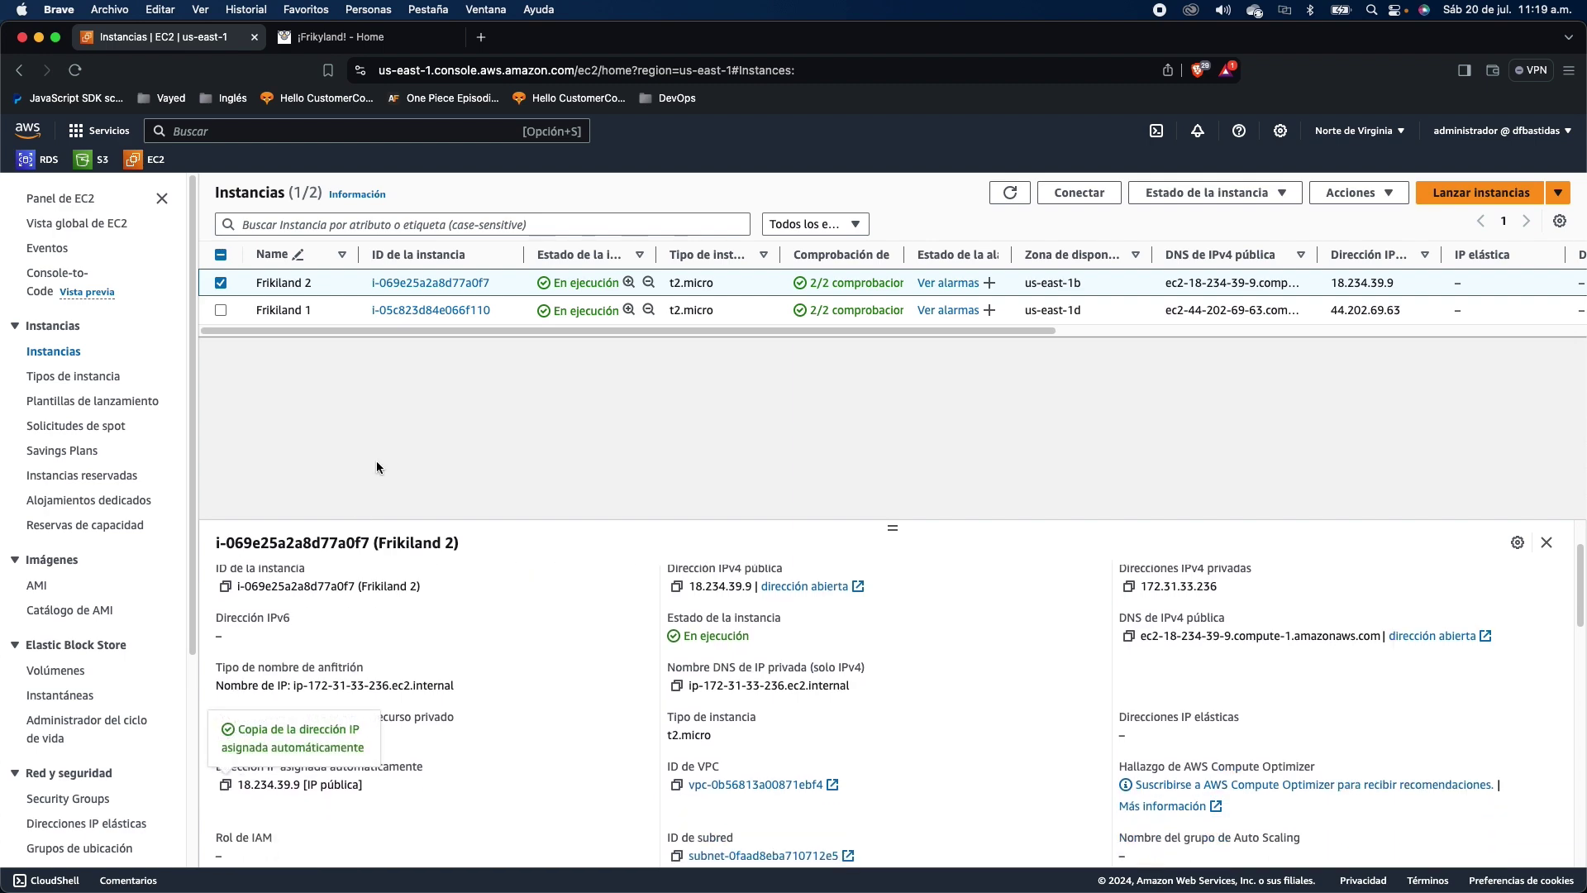
left_click(481, 36)
key("super+v")
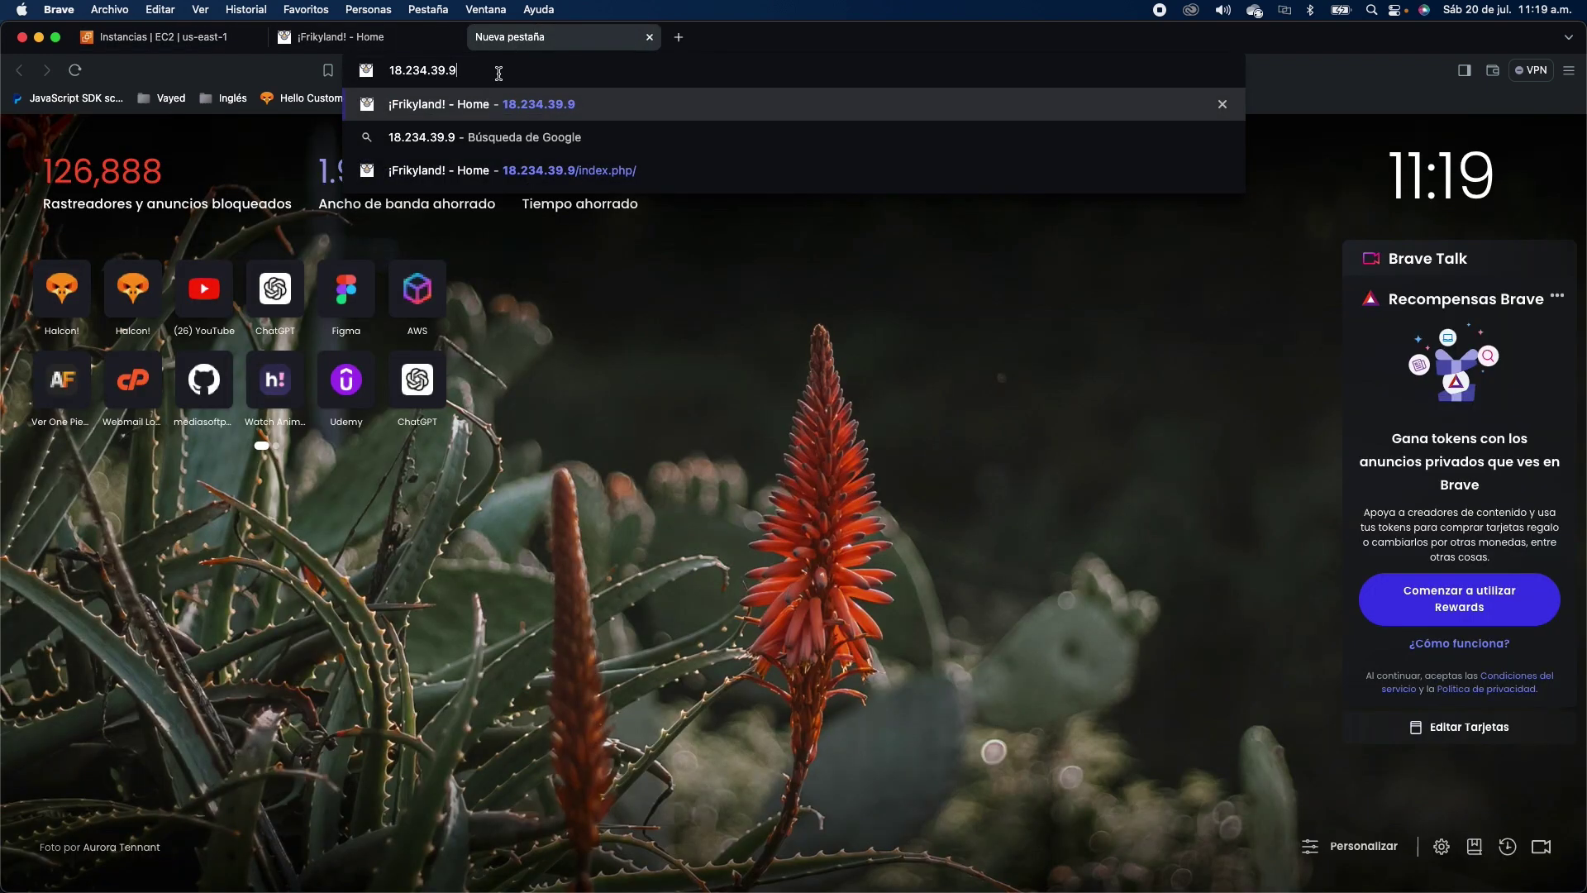
key("Return")
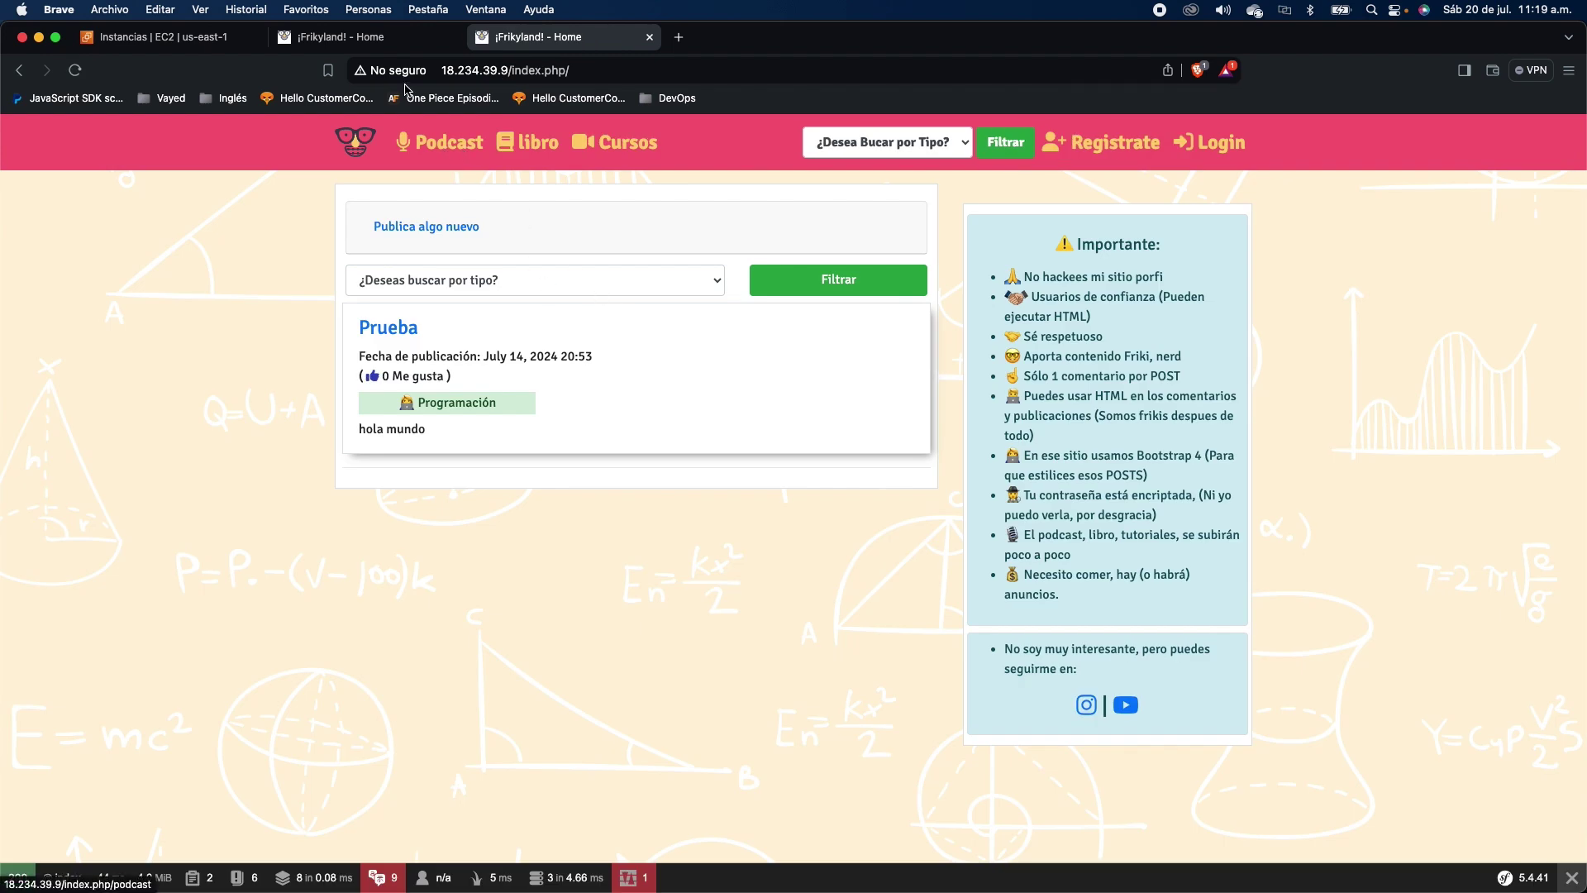
Step: Compare the Frikyland home pages served by the two instances by alternating between their browser tabs
left_click(364, 37)
left_click(539, 45)
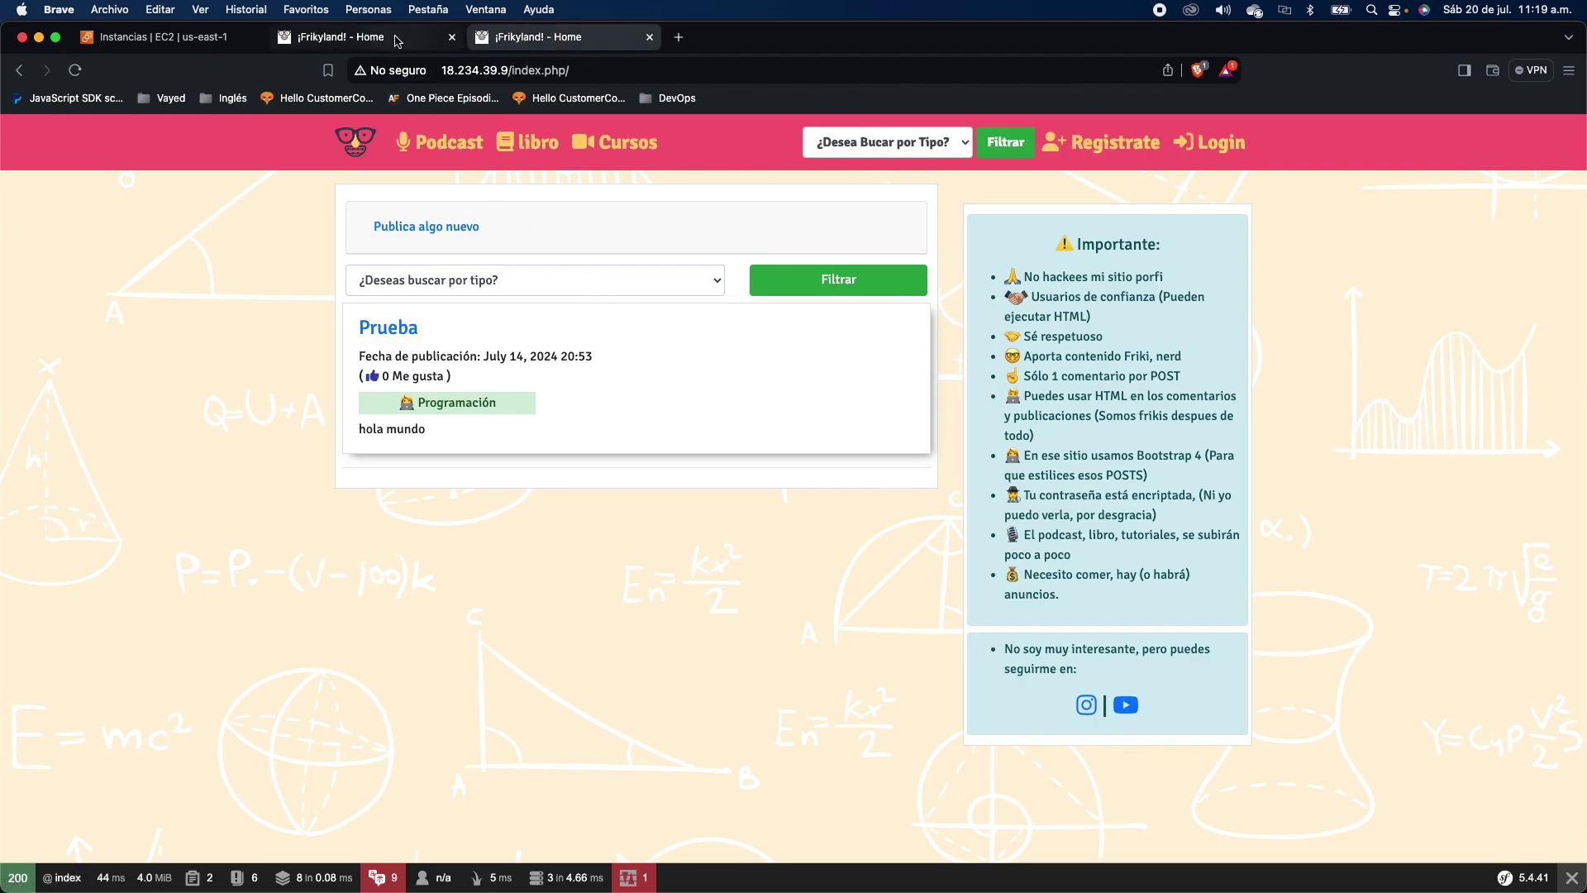
left_click(397, 39)
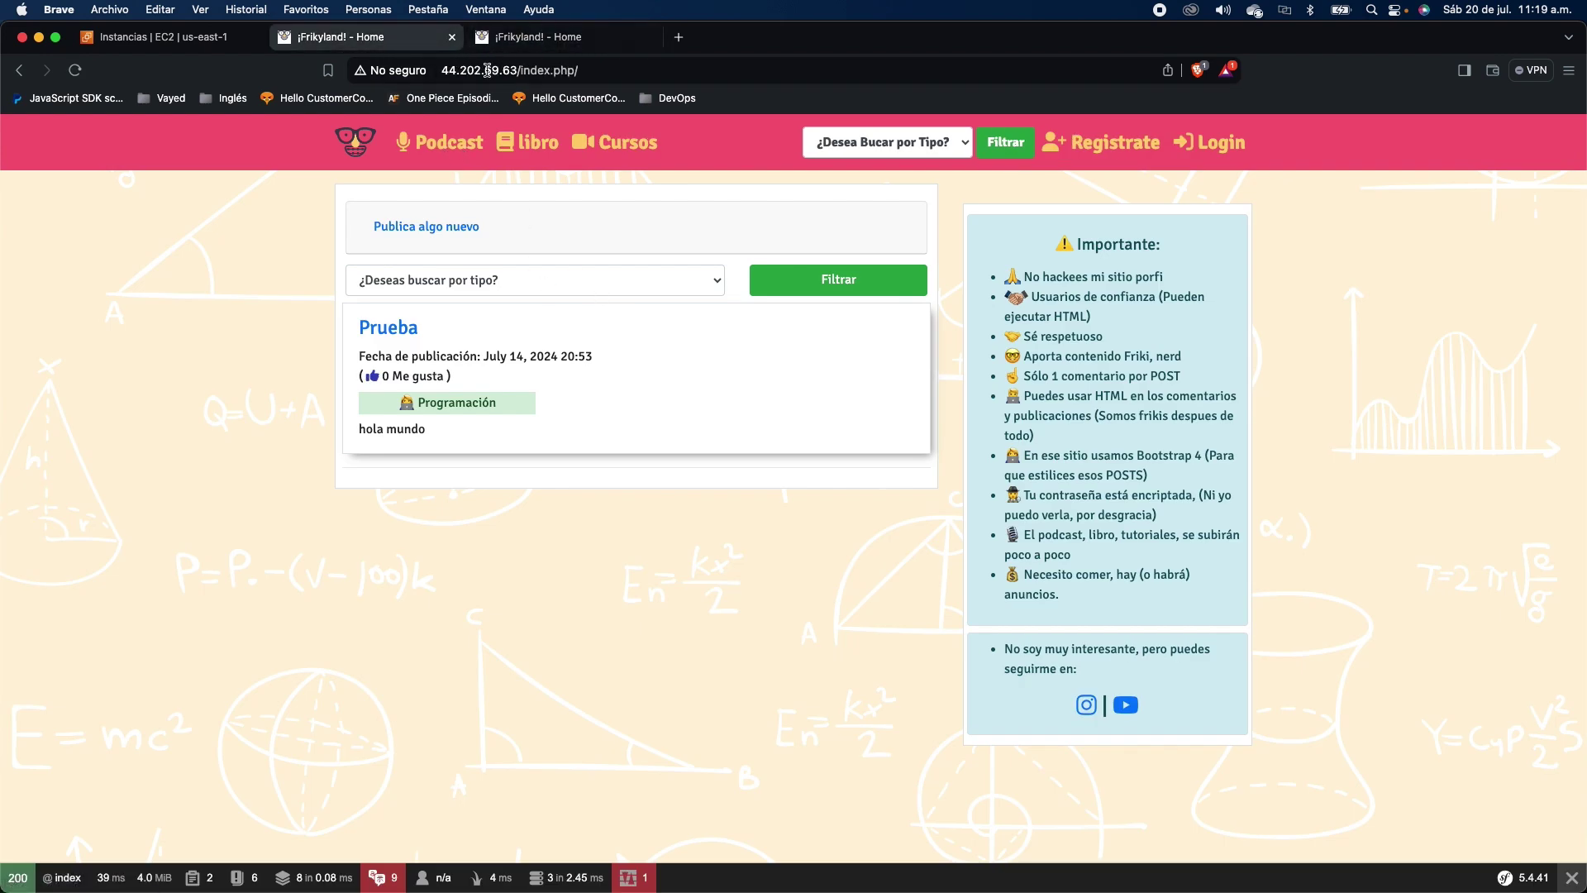
left_click(496, 43)
left_click(464, 43)
left_click(478, 39)
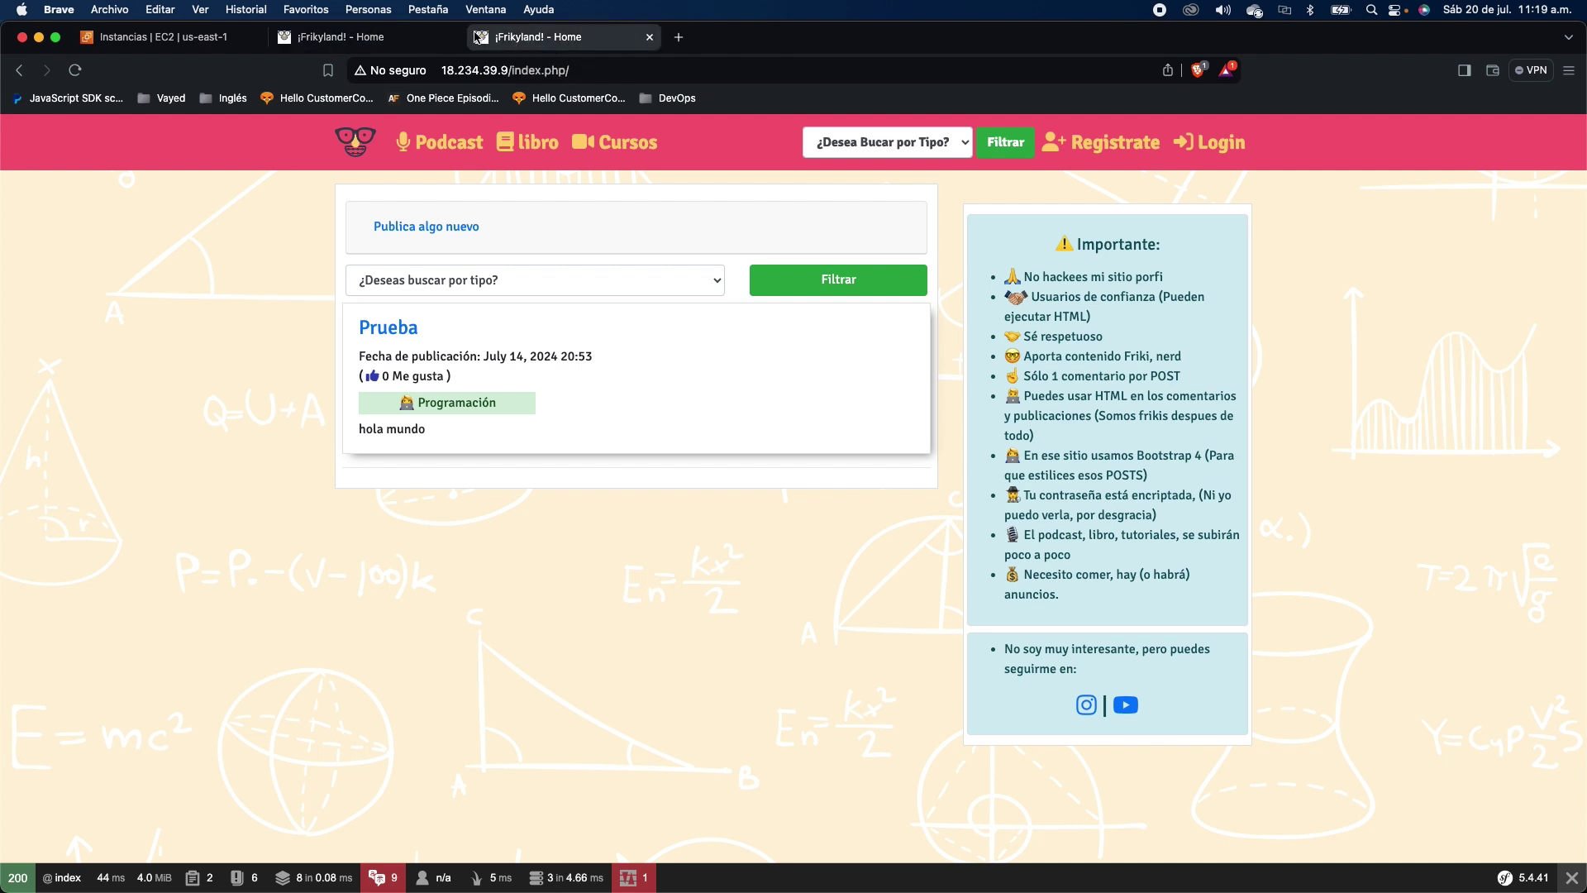
left_click(405, 38)
left_click(583, 40)
left_click(387, 39)
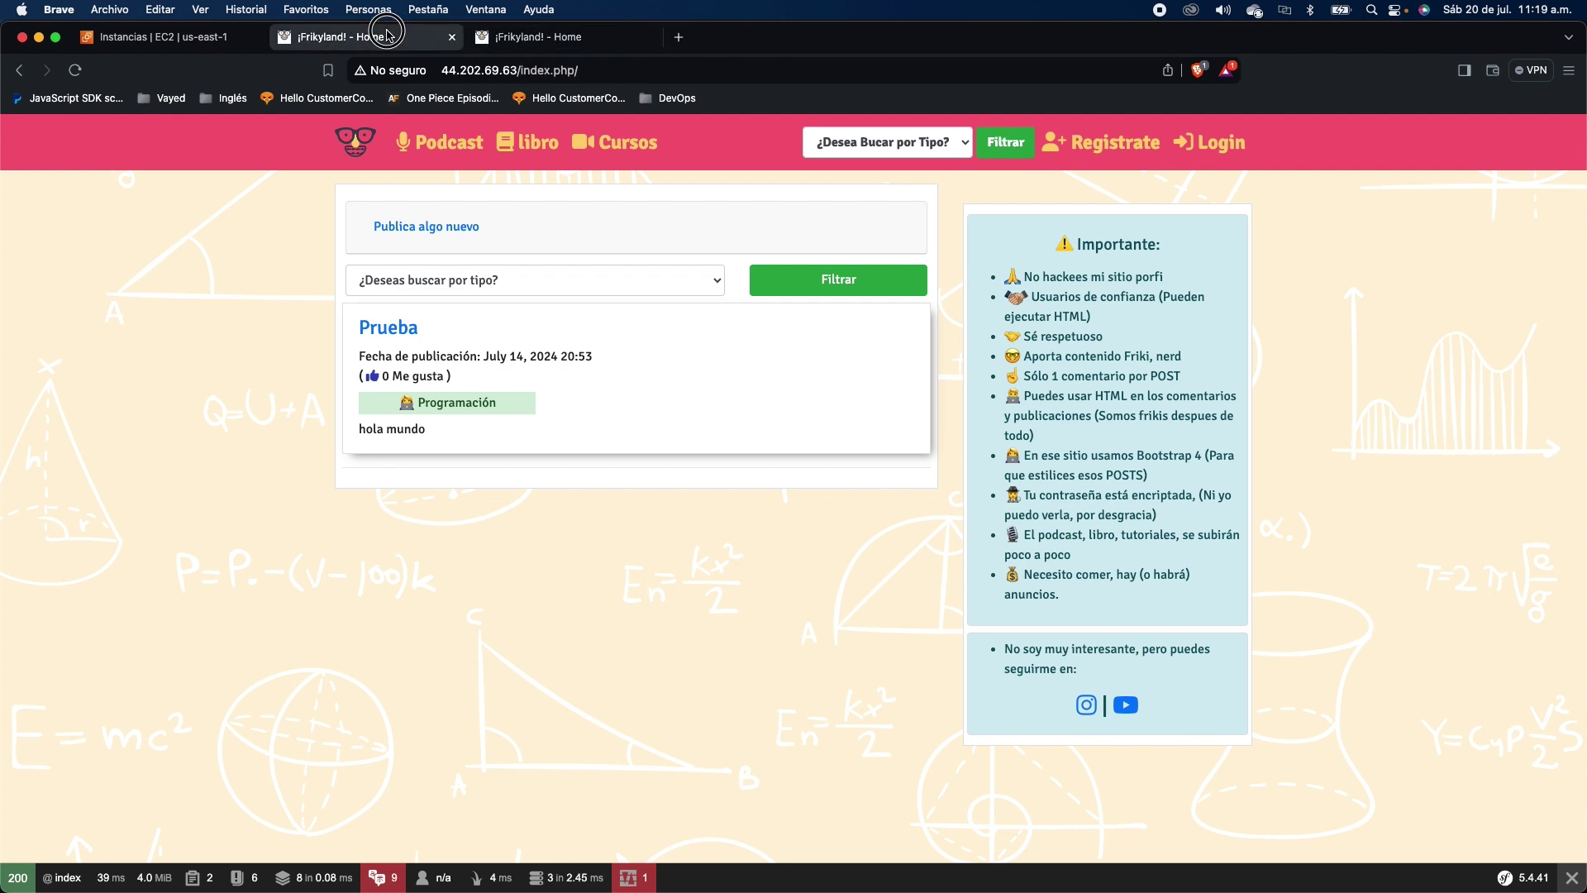
left_click(529, 39)
left_click(428, 41)
Step: Deselect Frikiland 2 in the EC2 instances list and revisit the home pages of both instances
left_click(220, 37)
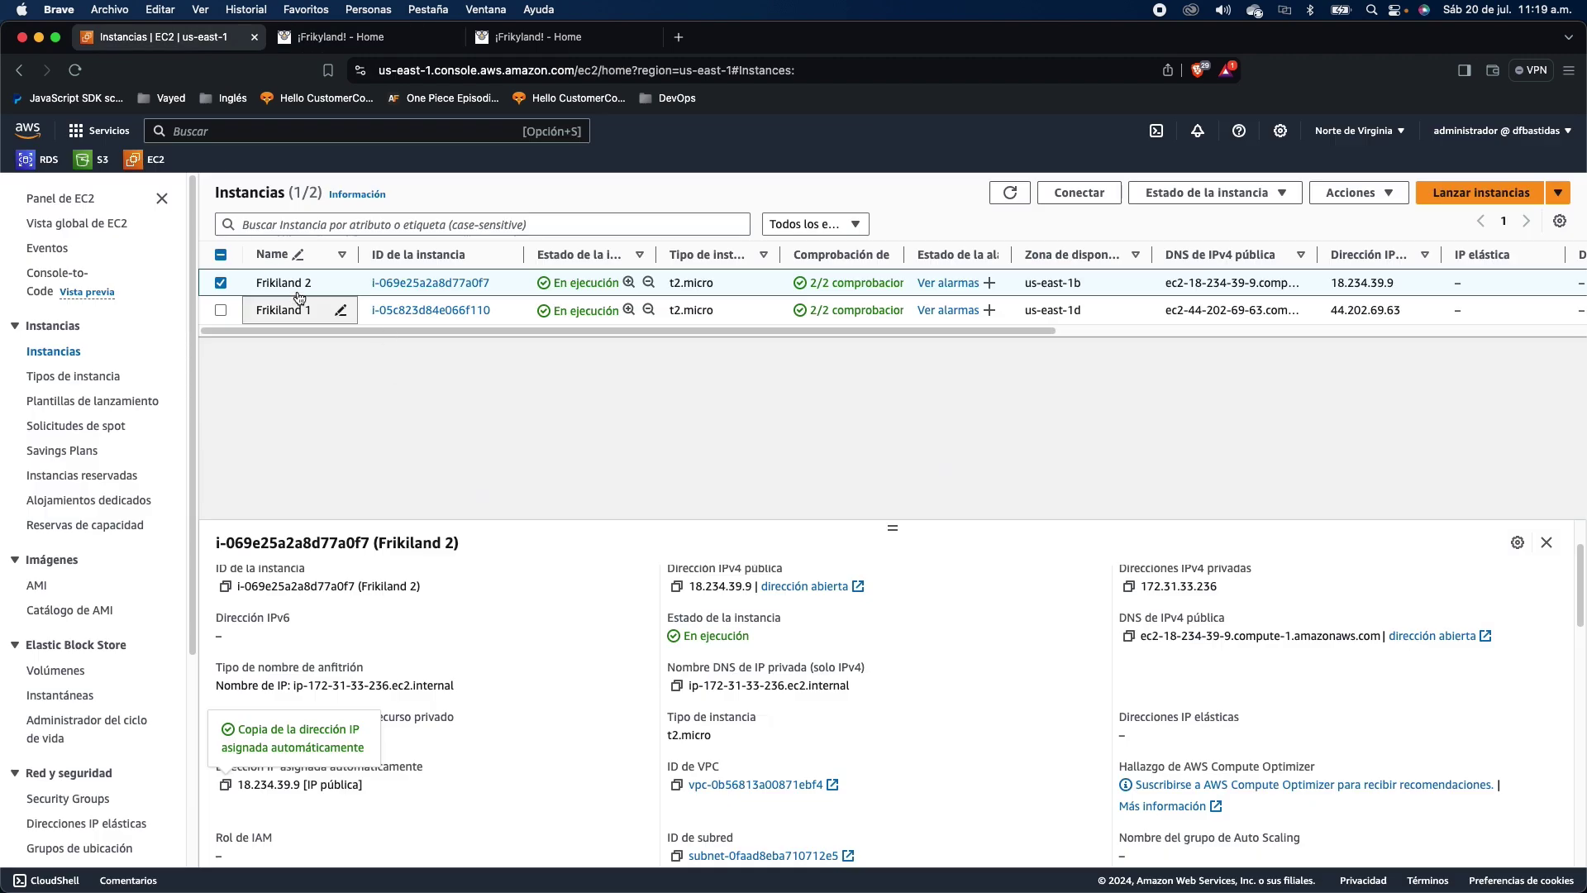
left_click(221, 283)
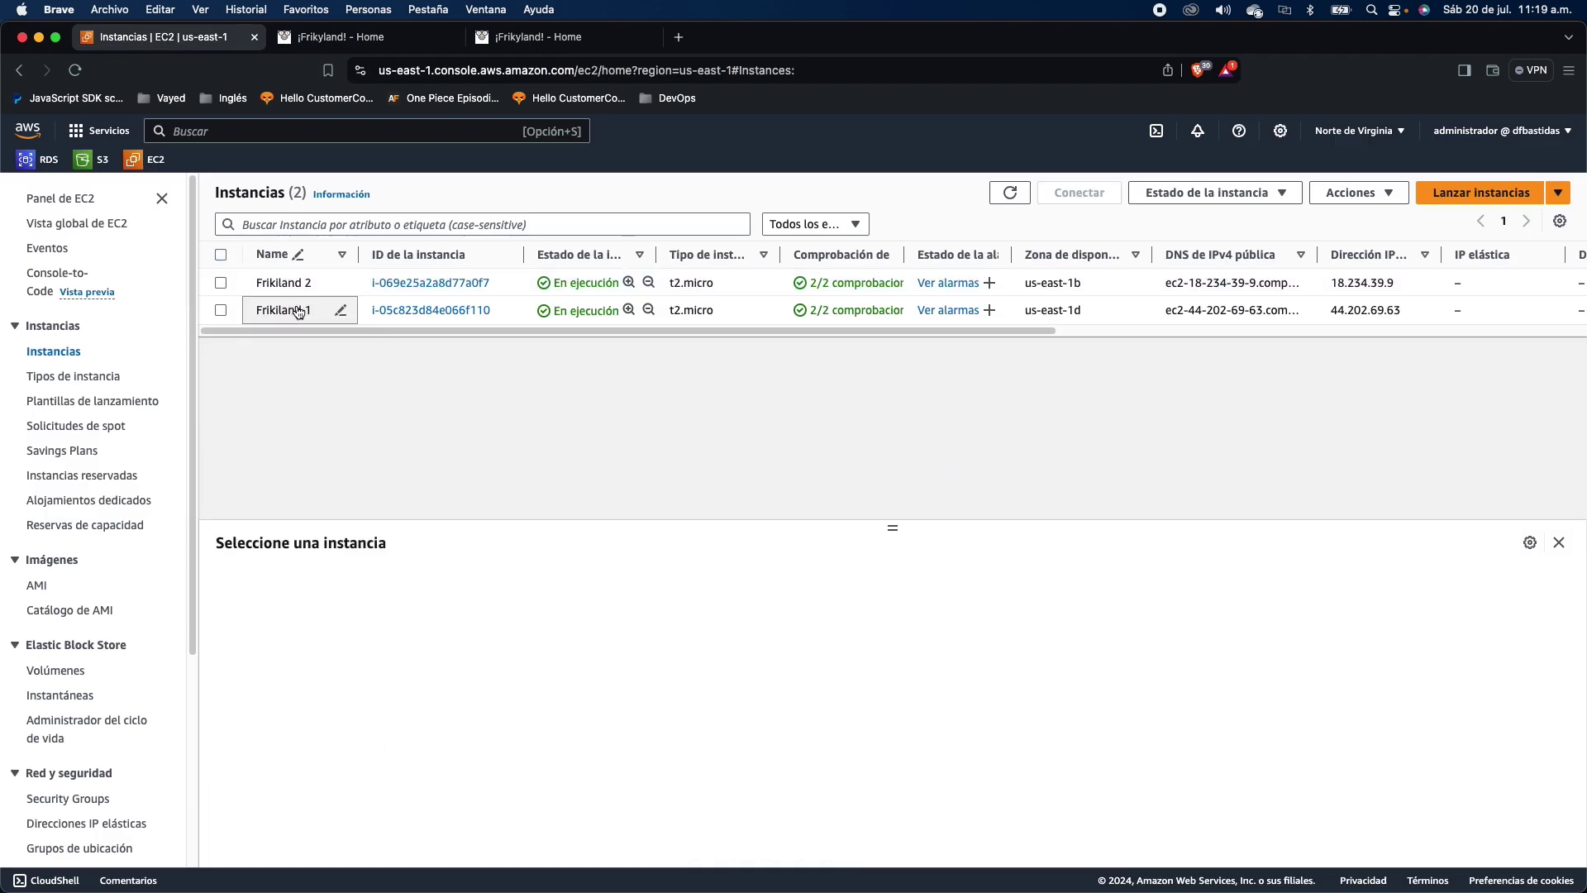
left_click(361, 51)
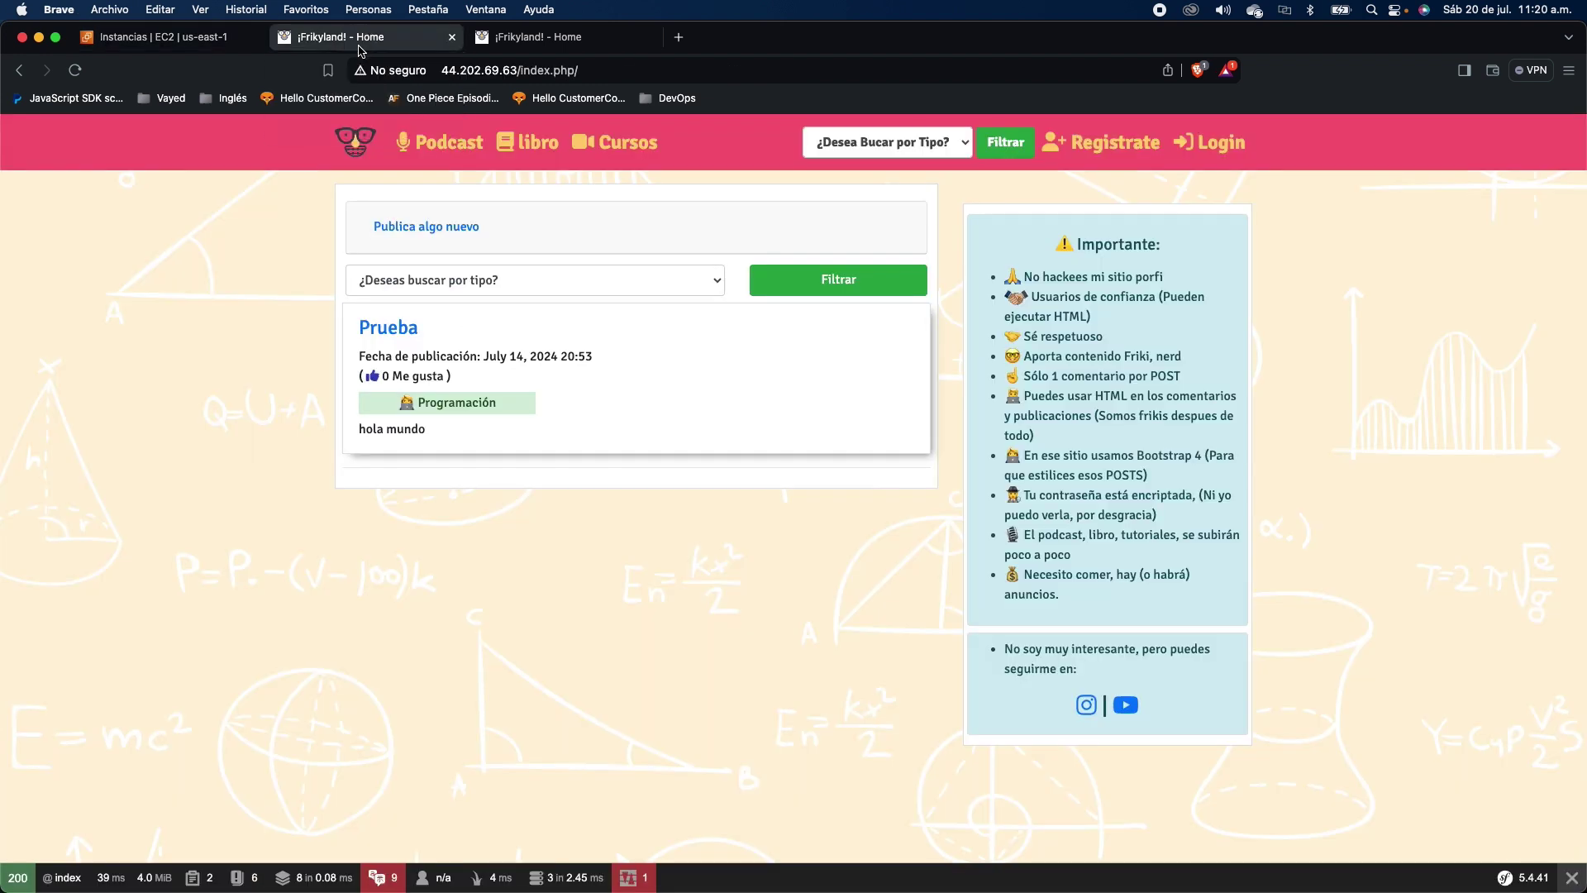
left_click(508, 50)
left_click(381, 48)
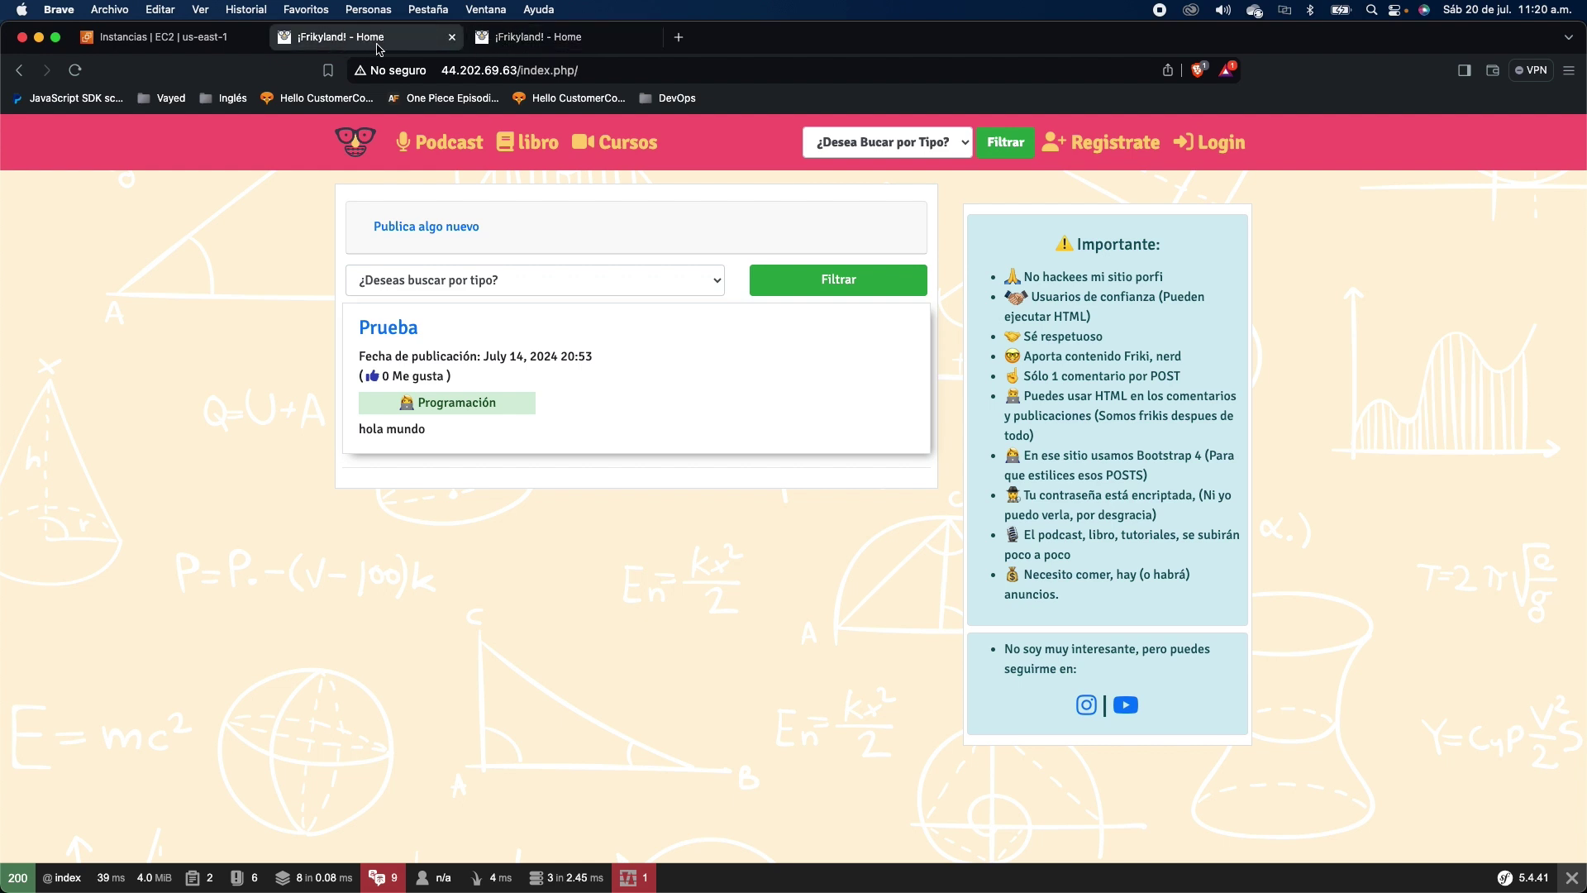
left_click(546, 50)
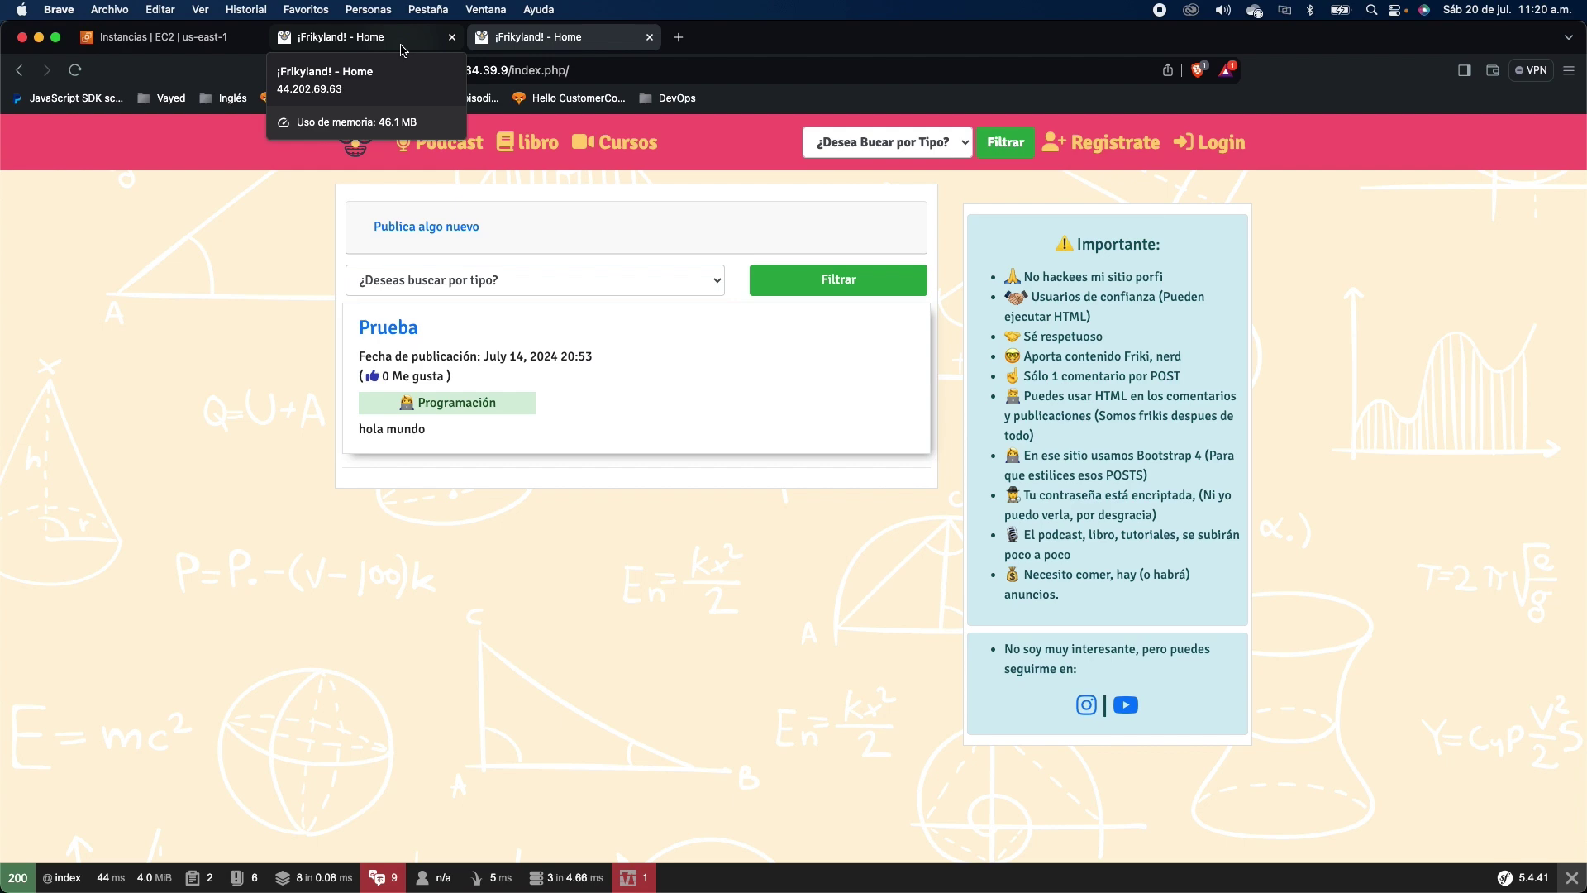
Step: From the EC2 instances page, open the load balancers page (Balanceadores de carga) in a separate browser tab
left_click(157, 36)
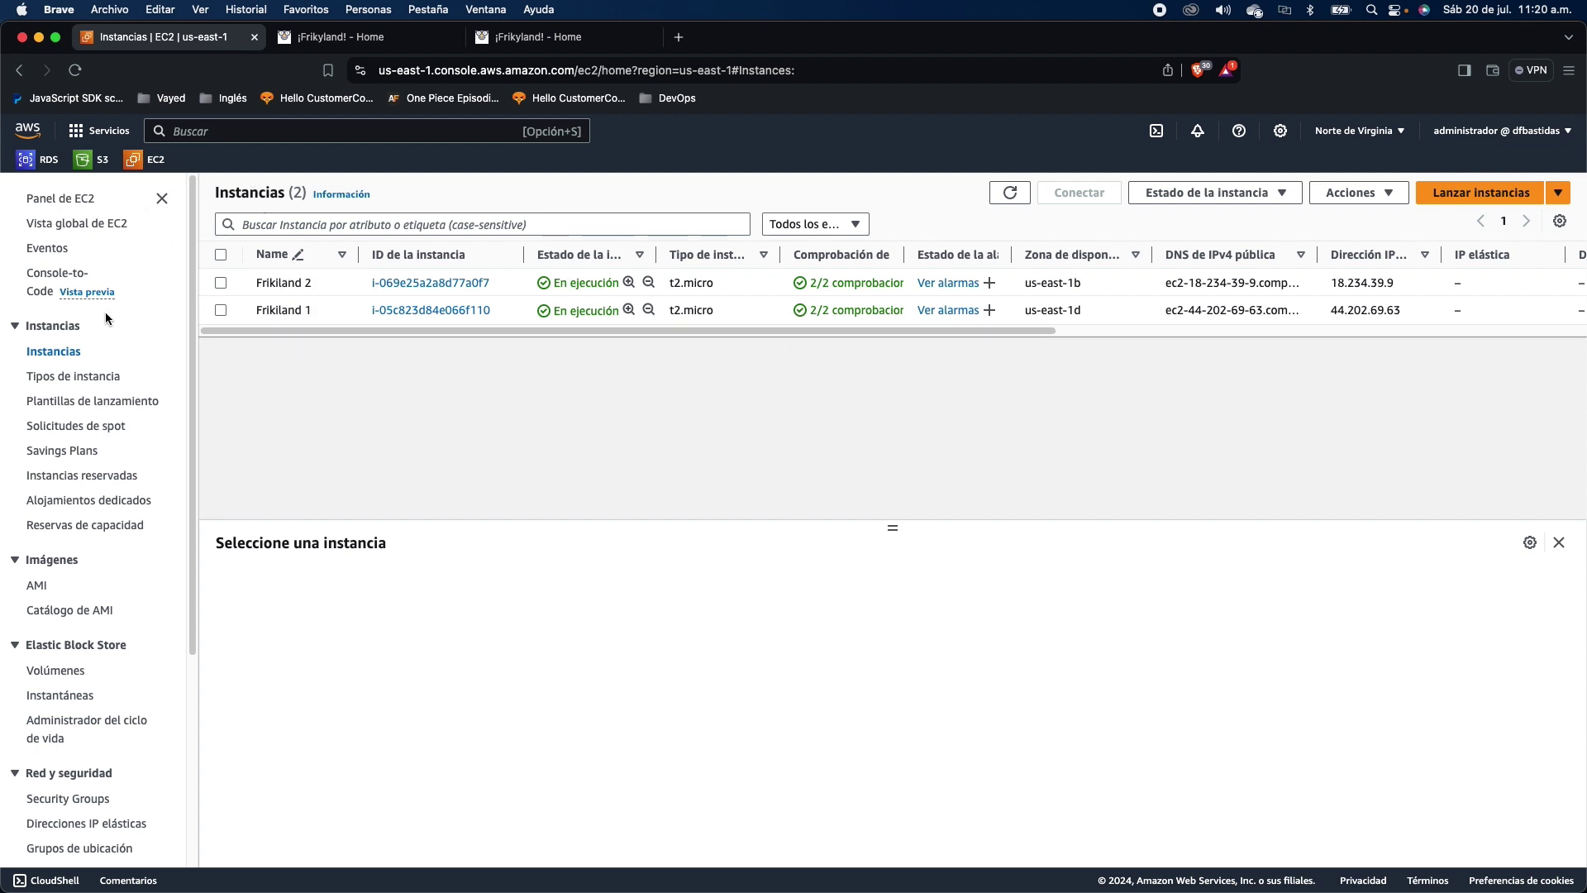
scroll(83, 364, "down", 5)
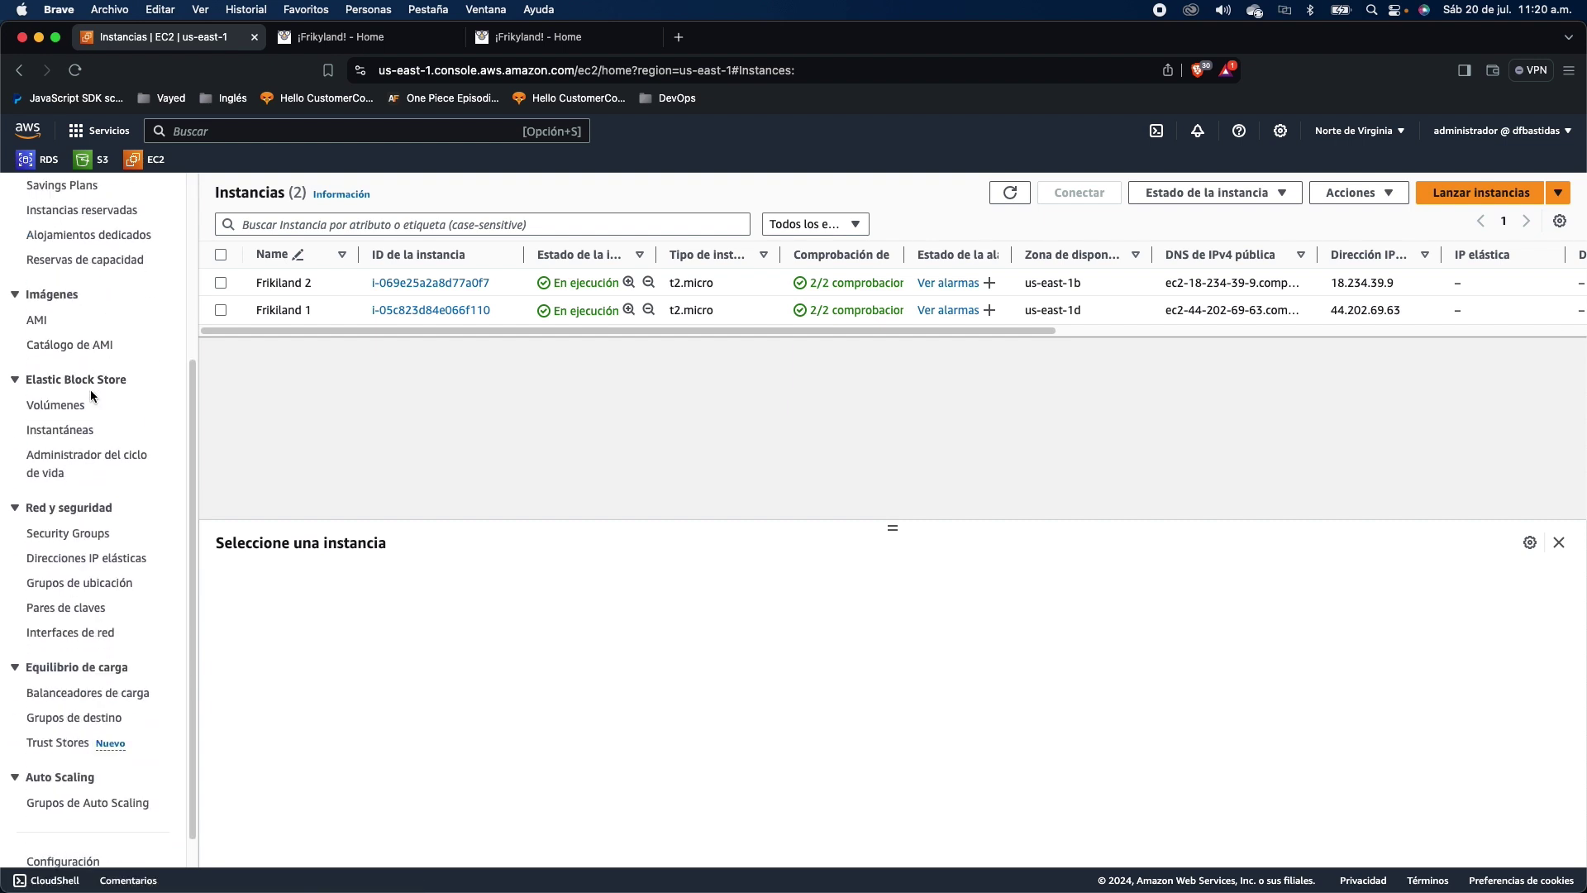
scroll(91, 389, "down", 1)
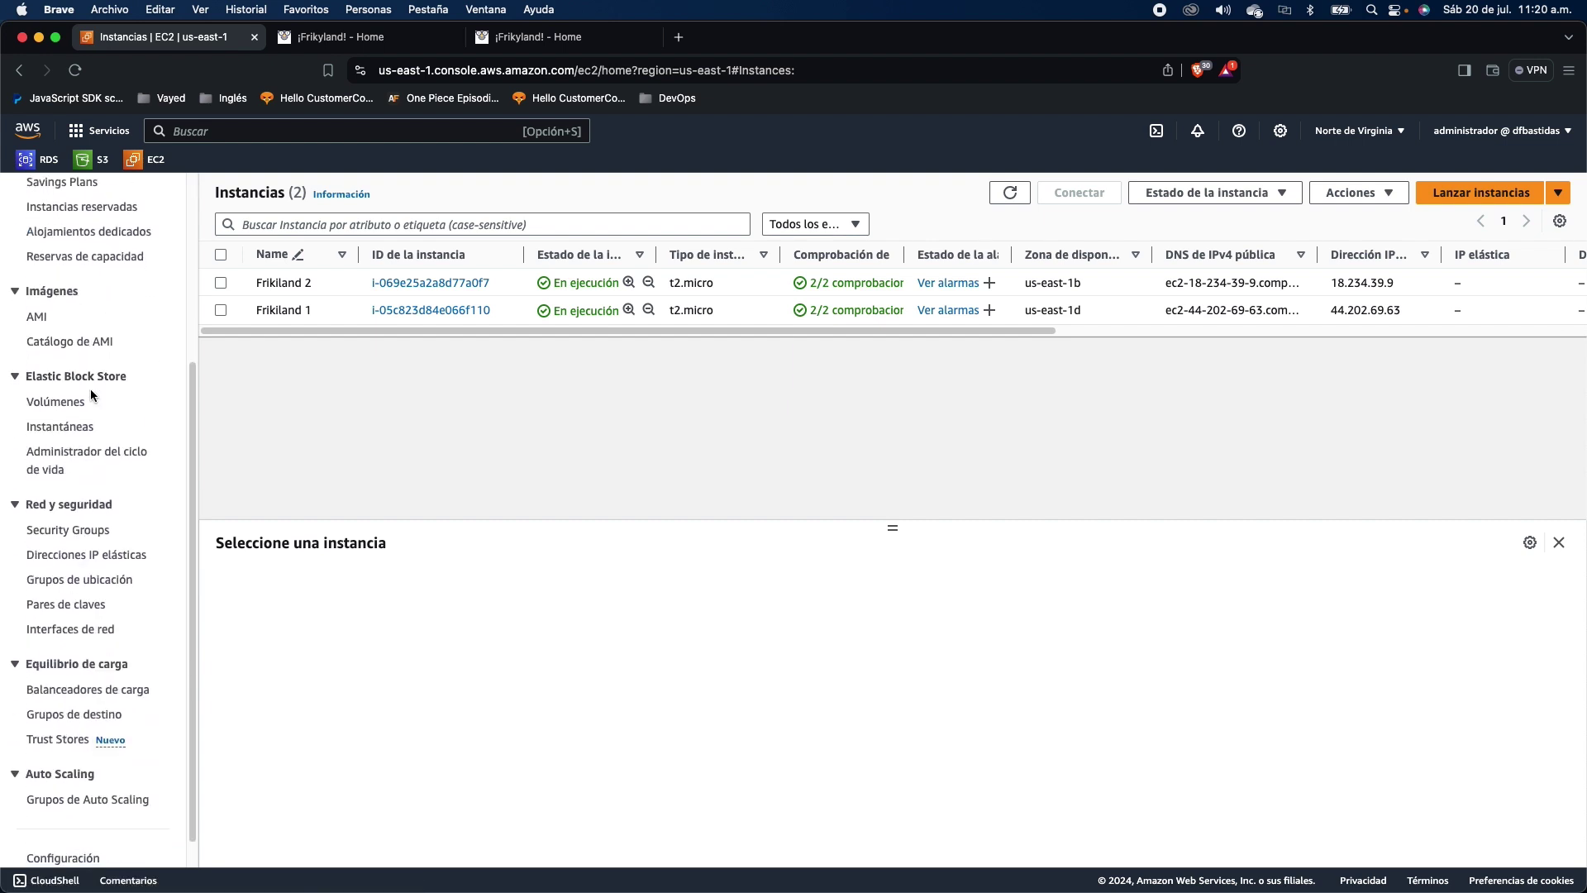
left_click(52, 691, "super")
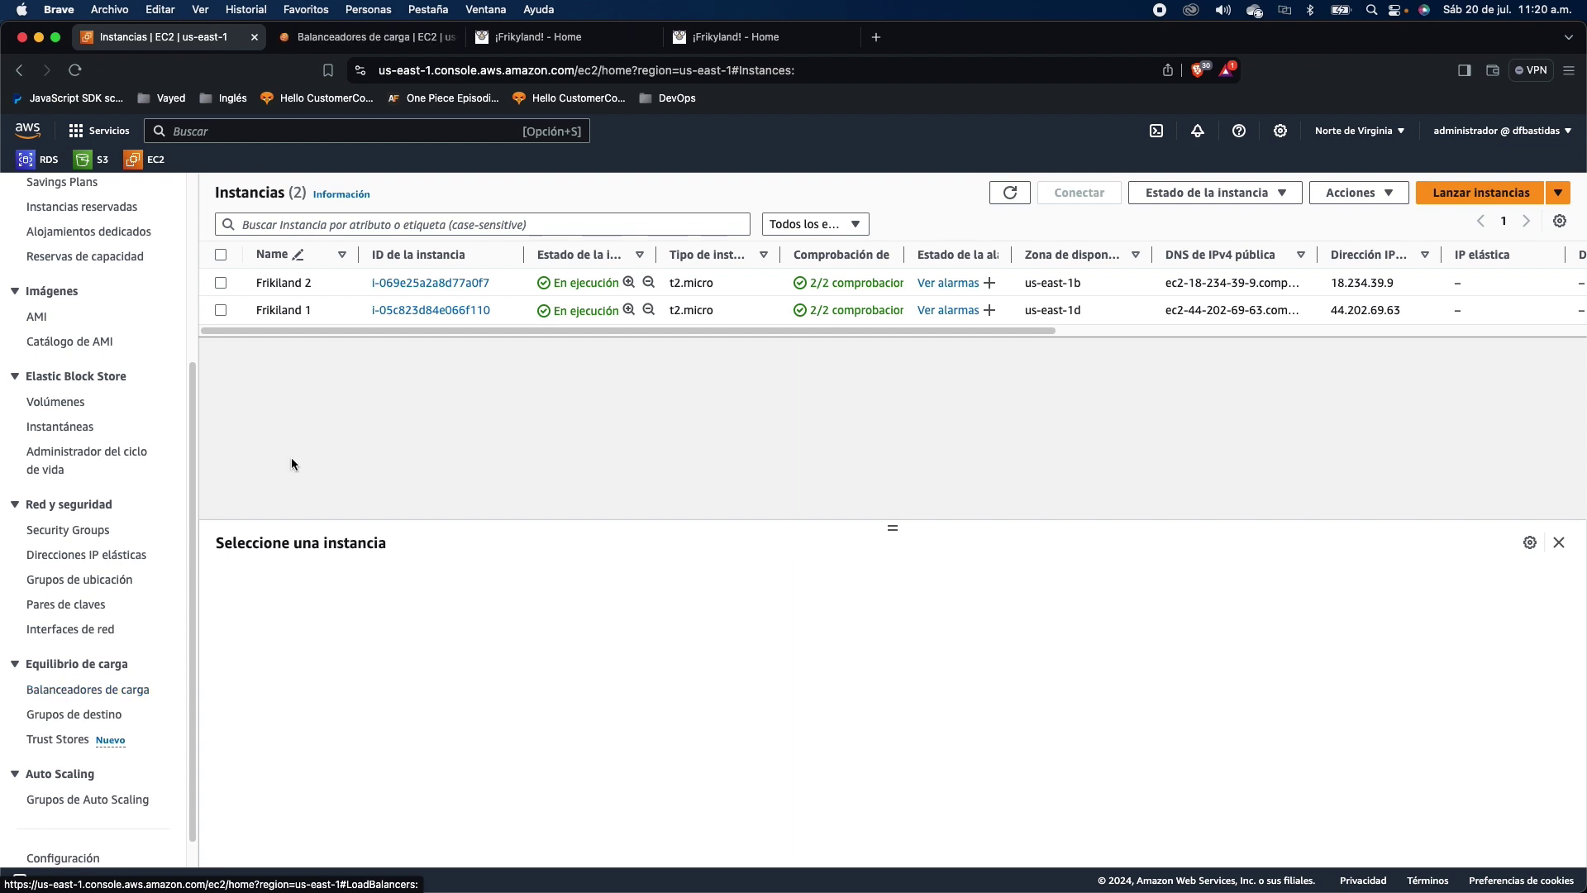
Step: Check the two Frikyland sites and their IP addresses once more
left_click(515, 48)
left_click(686, 41)
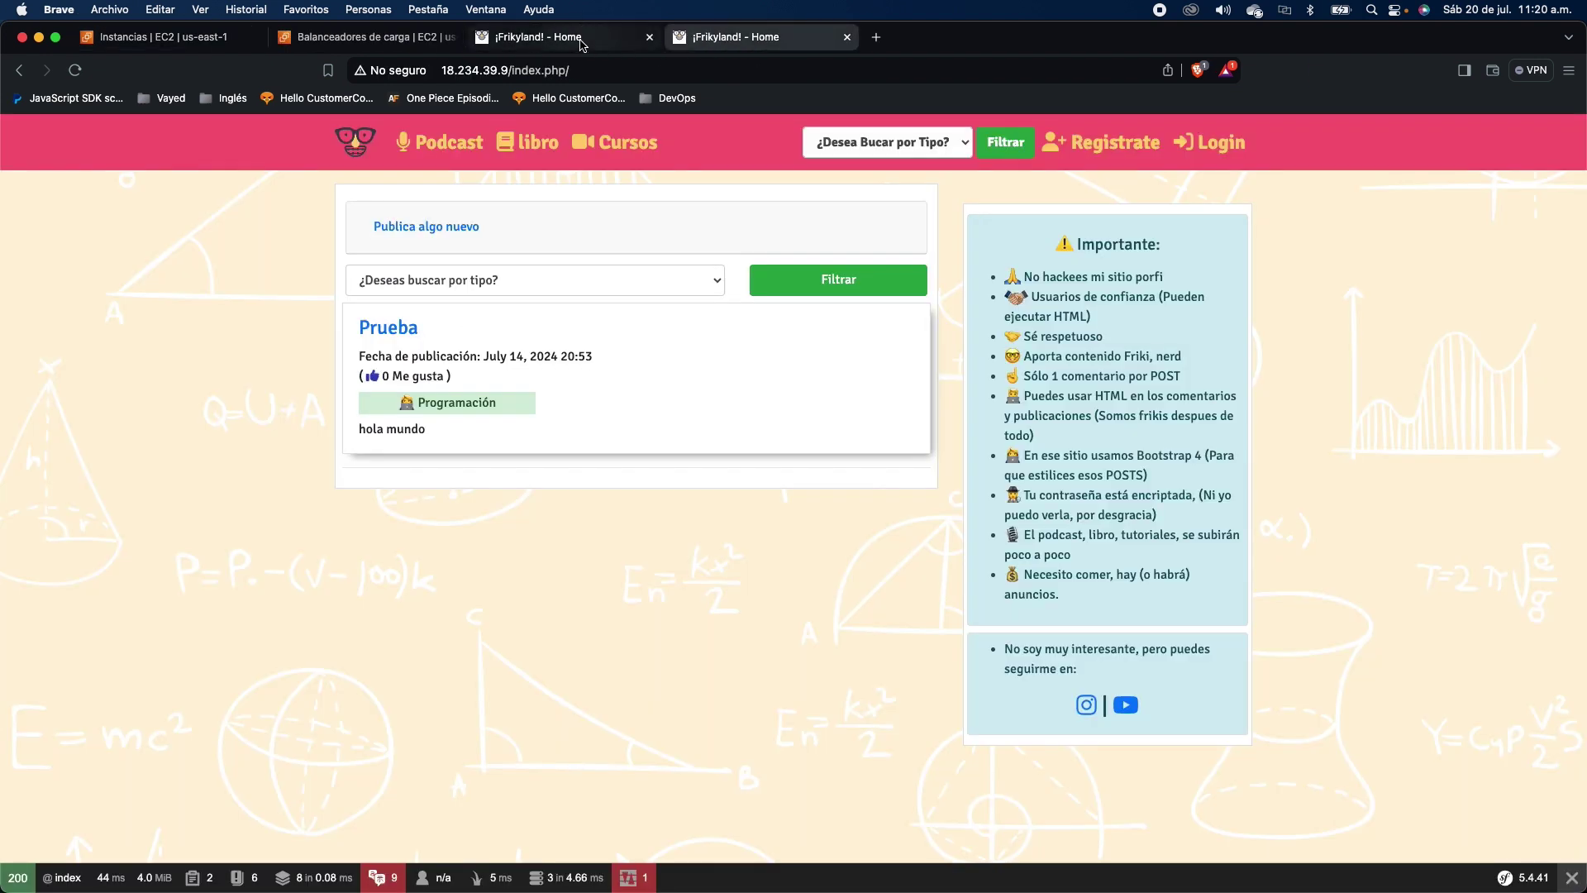
left_click(578, 40)
left_click(703, 39)
left_click(582, 40)
Step: Start creating a load balancer from the load balancers page, choosing the application load balancer type
left_click(364, 37)
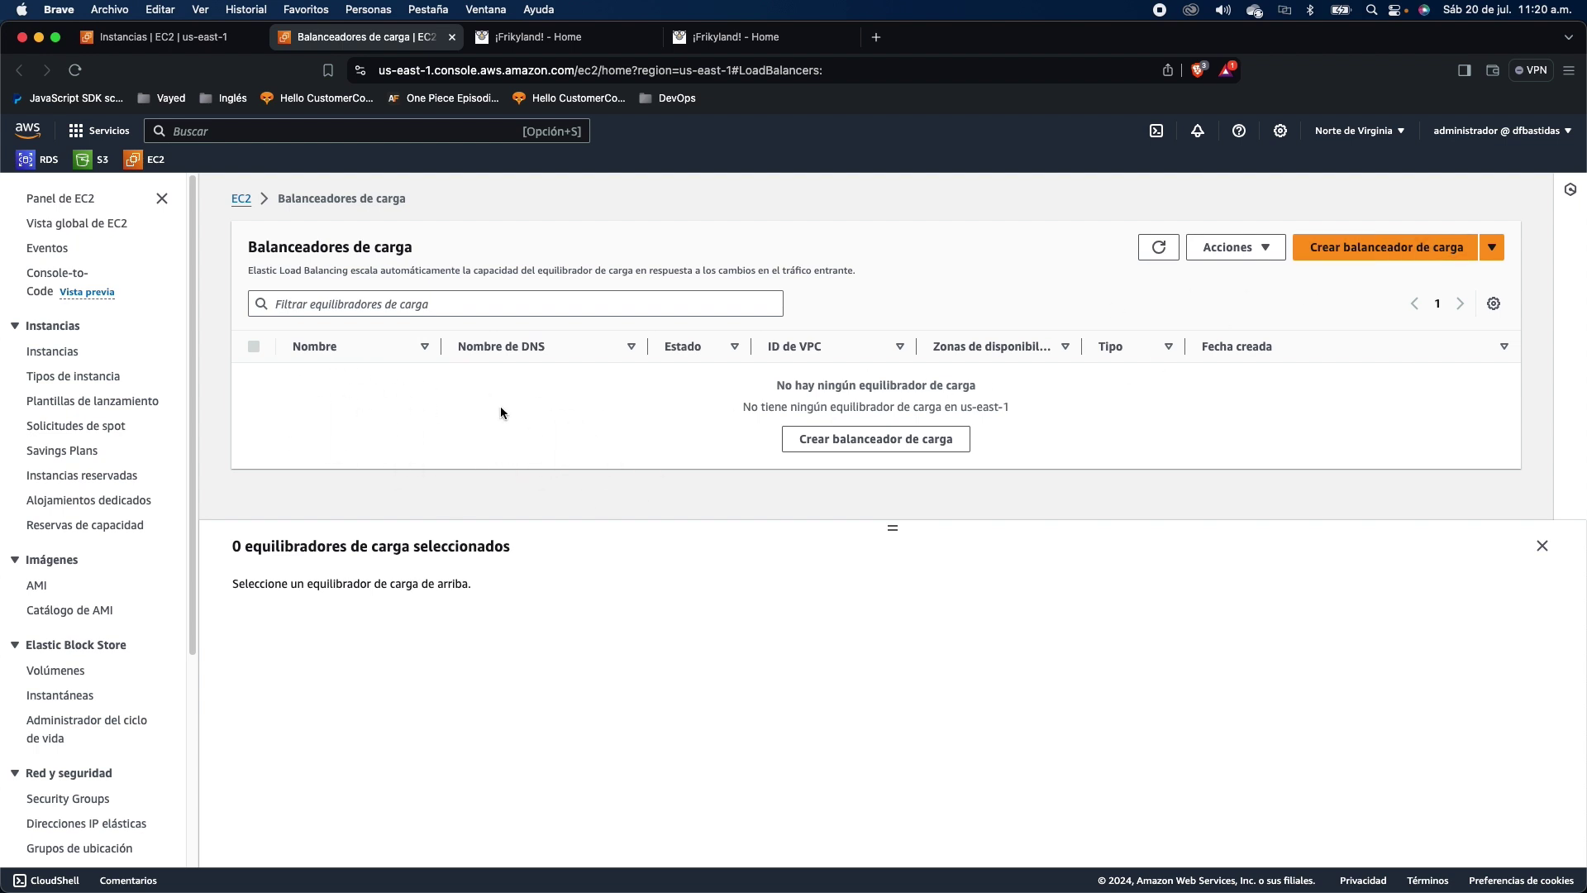
left_click(1330, 258)
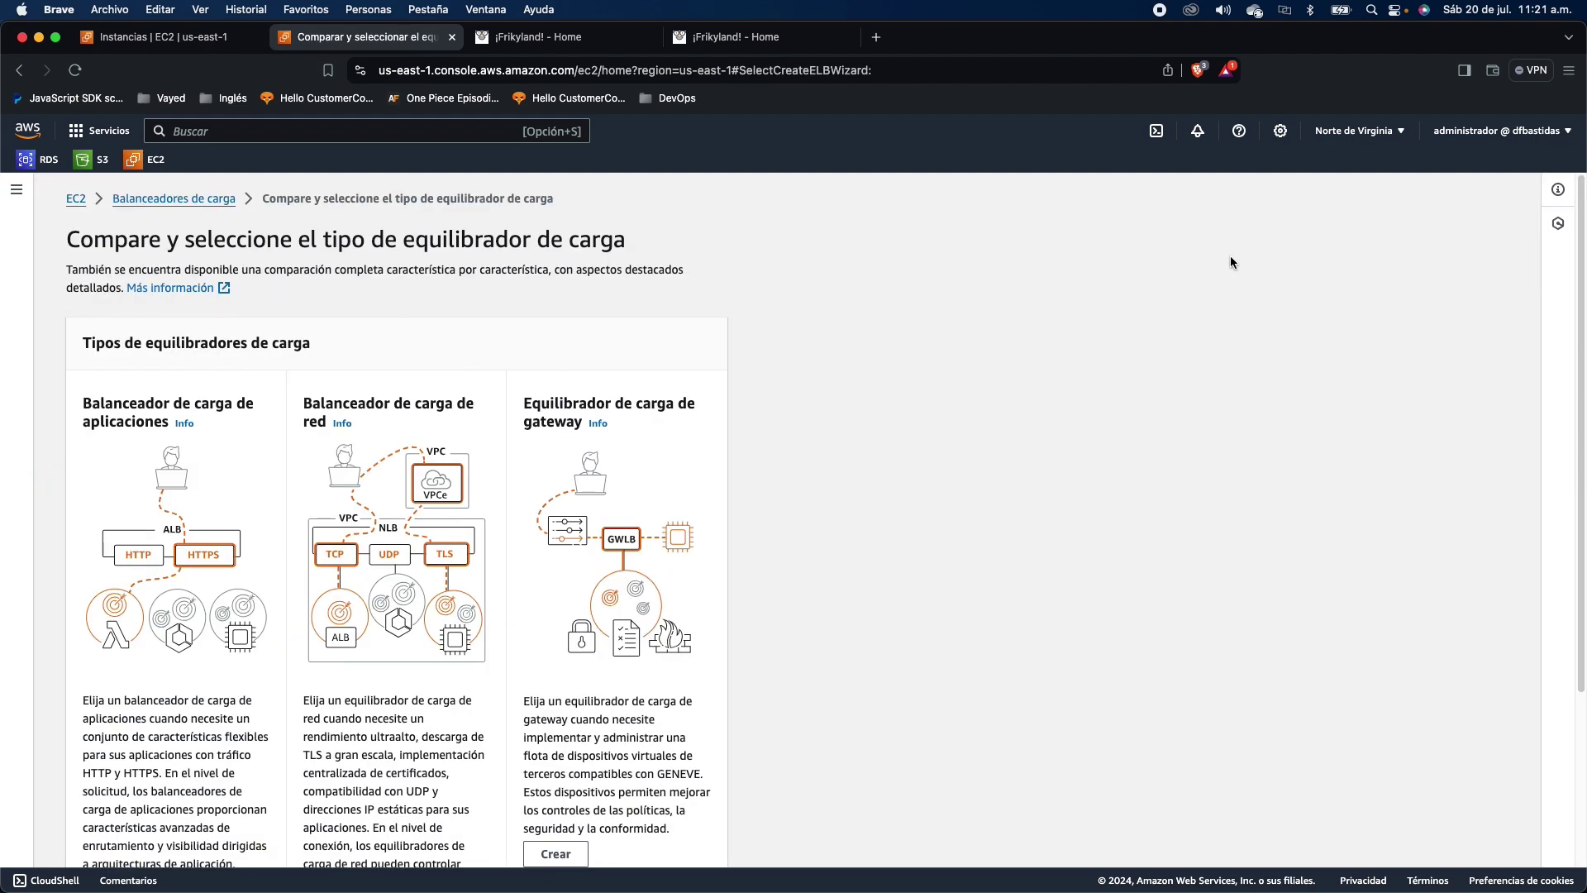
scroll(109, 387, "down", 1)
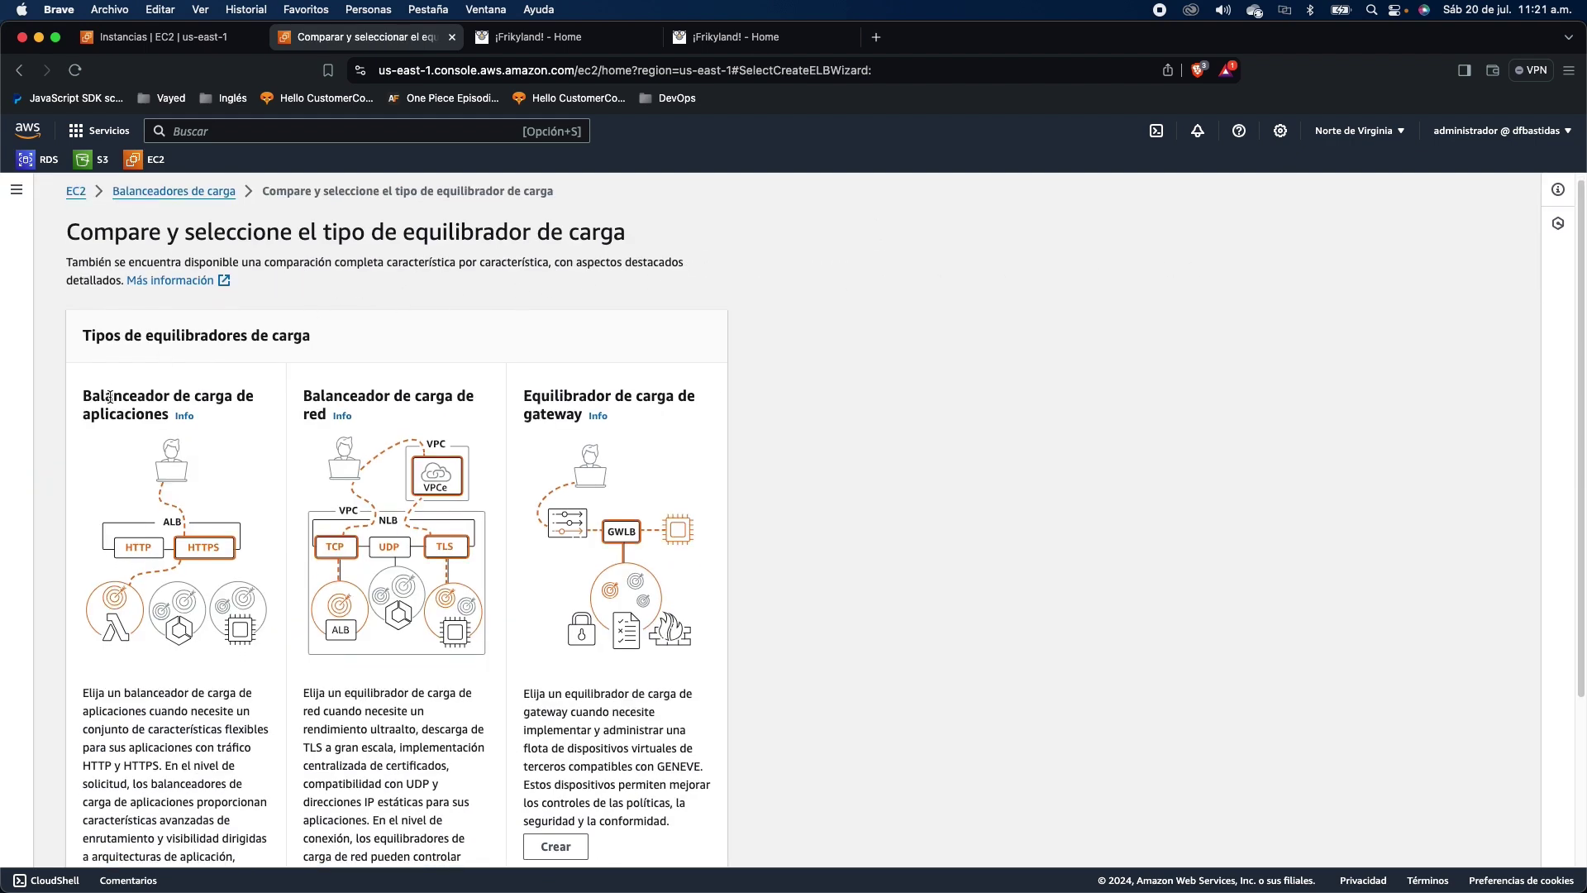
scroll(110, 397, "down", 5)
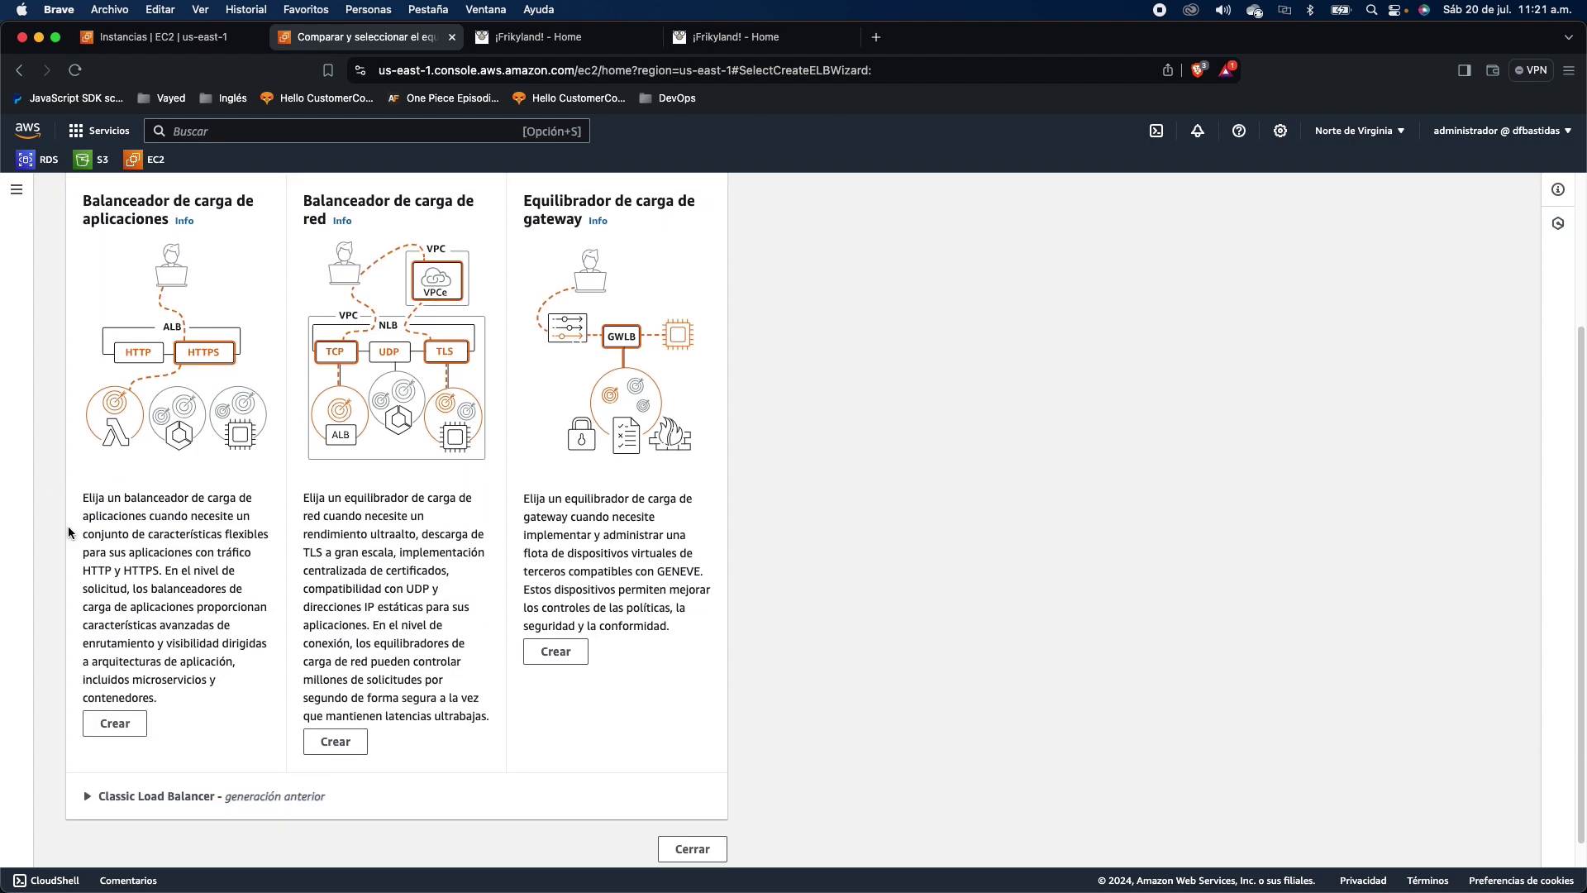
left_click(102, 727)
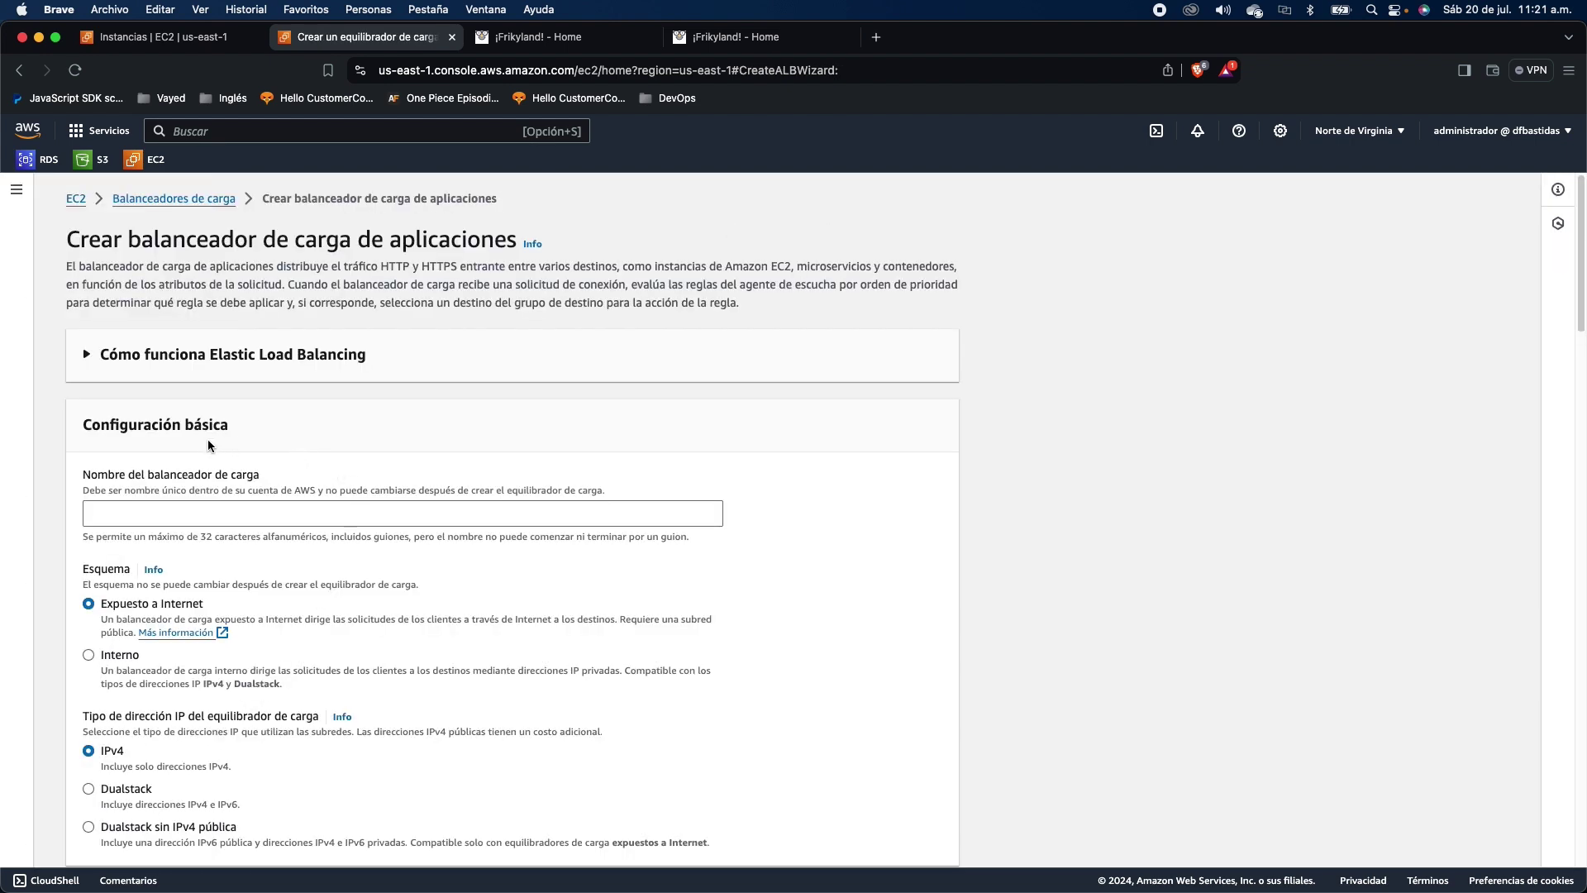
Step: Name the application load balancer ELB-FRIKILAND in the basic configuration
scroll(203, 445, "down", 1)
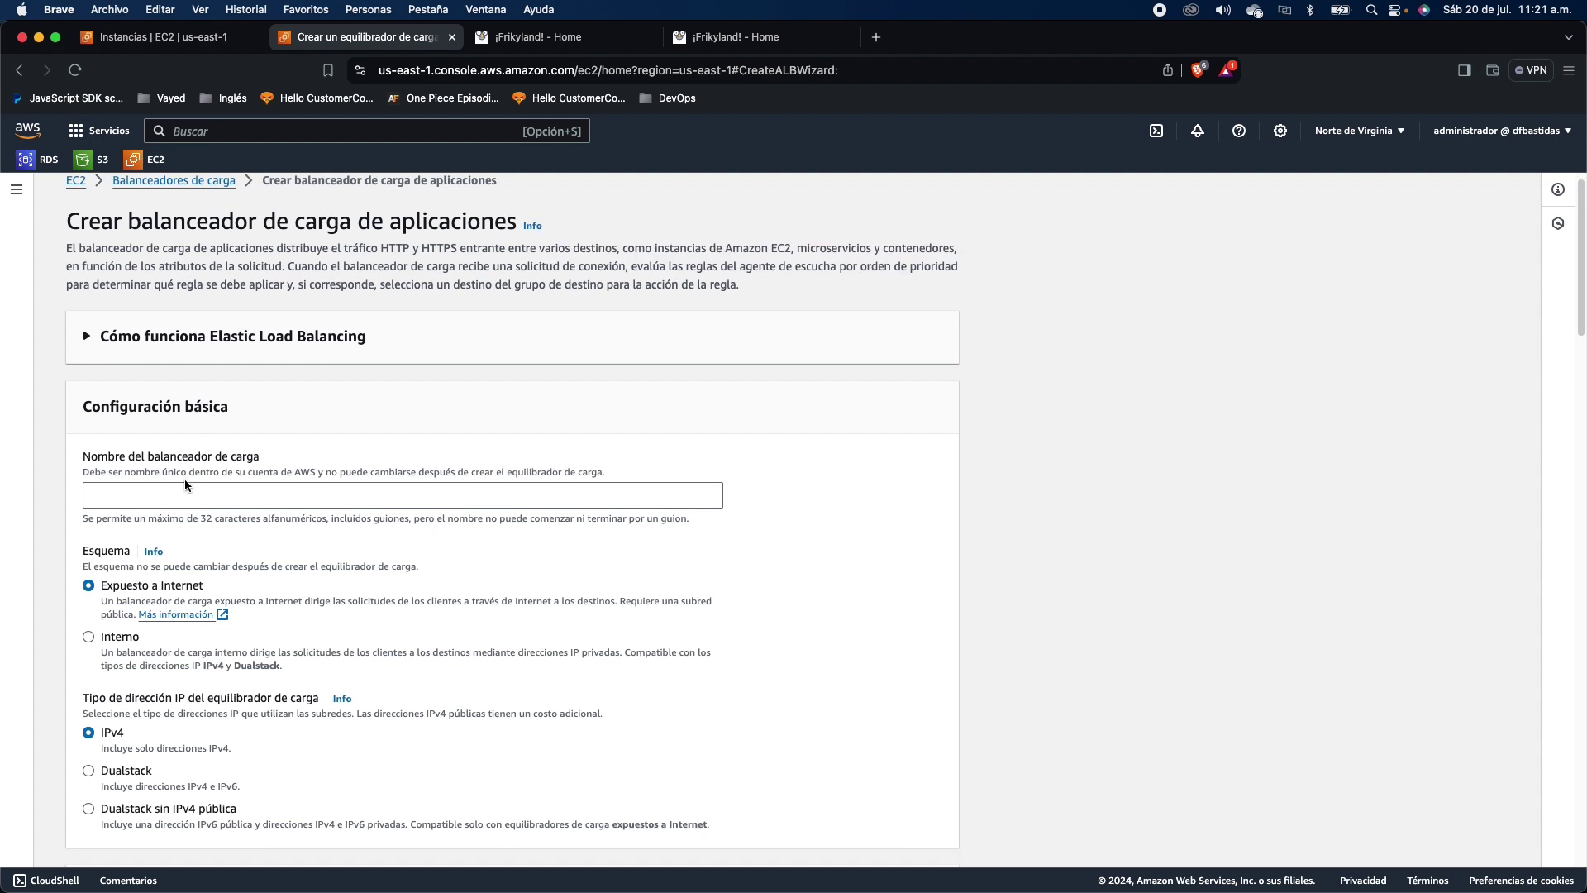
scroll(185, 478, "down", 1)
left_click(176, 486)
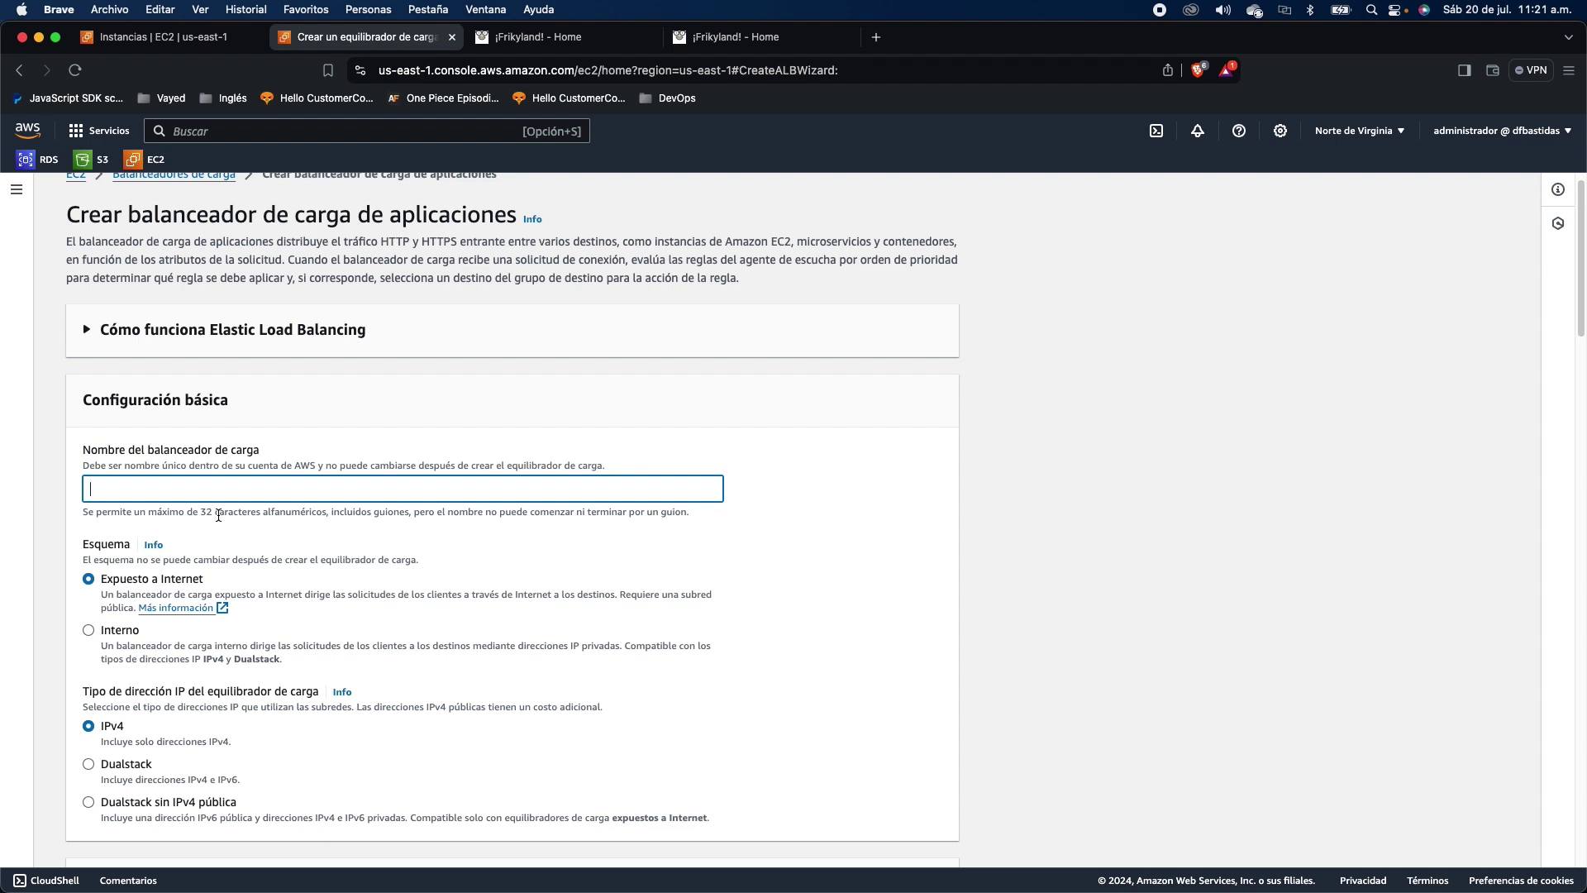
type("ELB-FRIKILAND")
Step: Map the load balancer to all six availability zones, us-east-1a through us-east-1f, keeping their default subnets
scroll(125, 582, "down", 1)
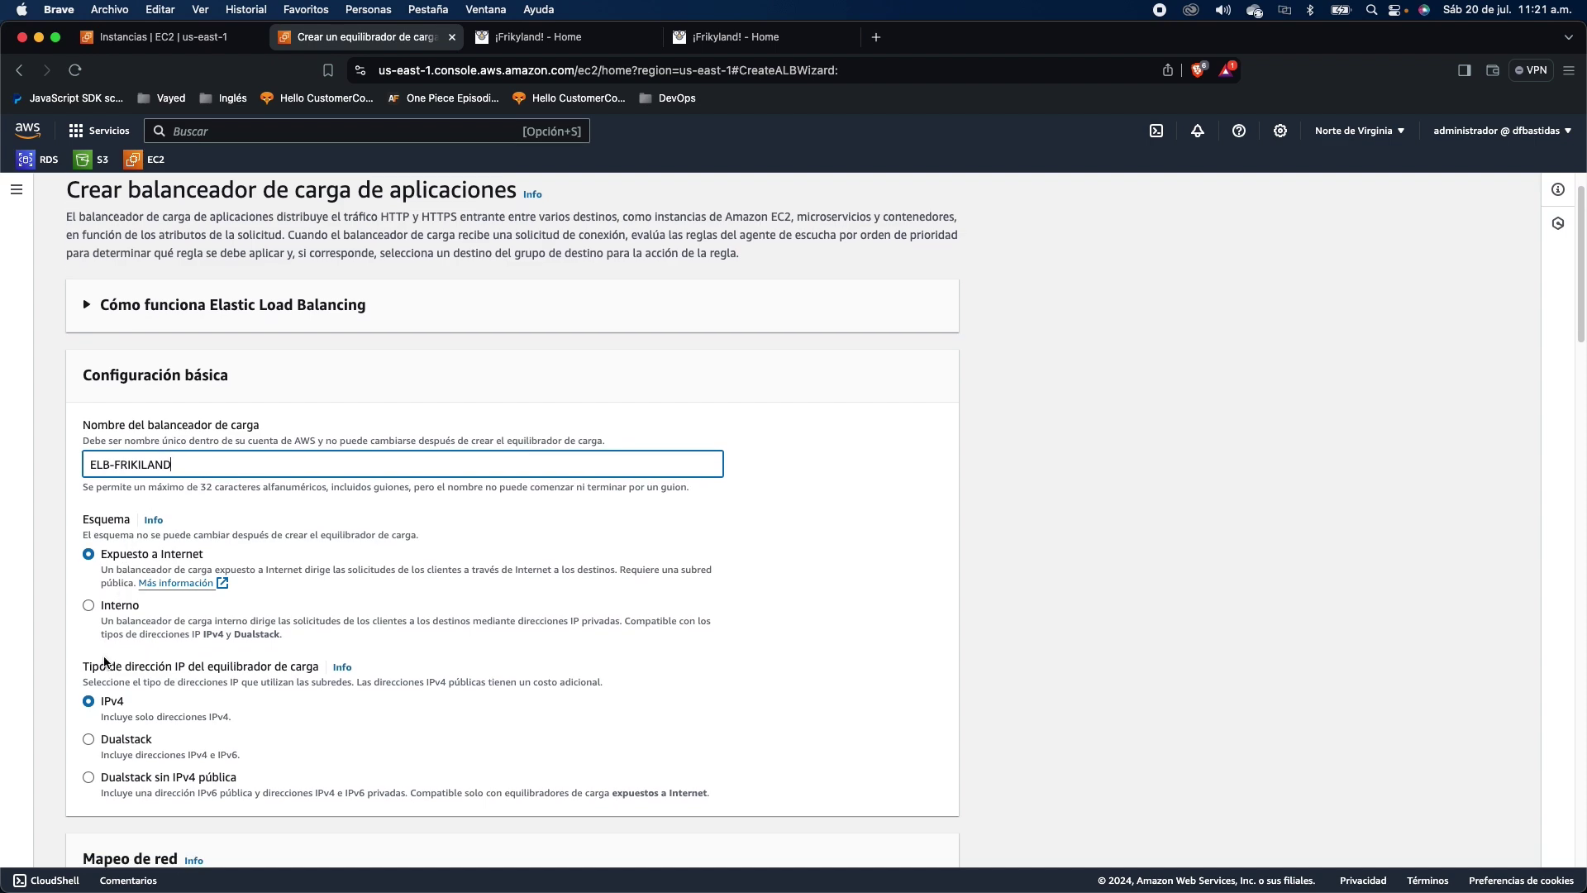
scroll(106, 709, "down", 5)
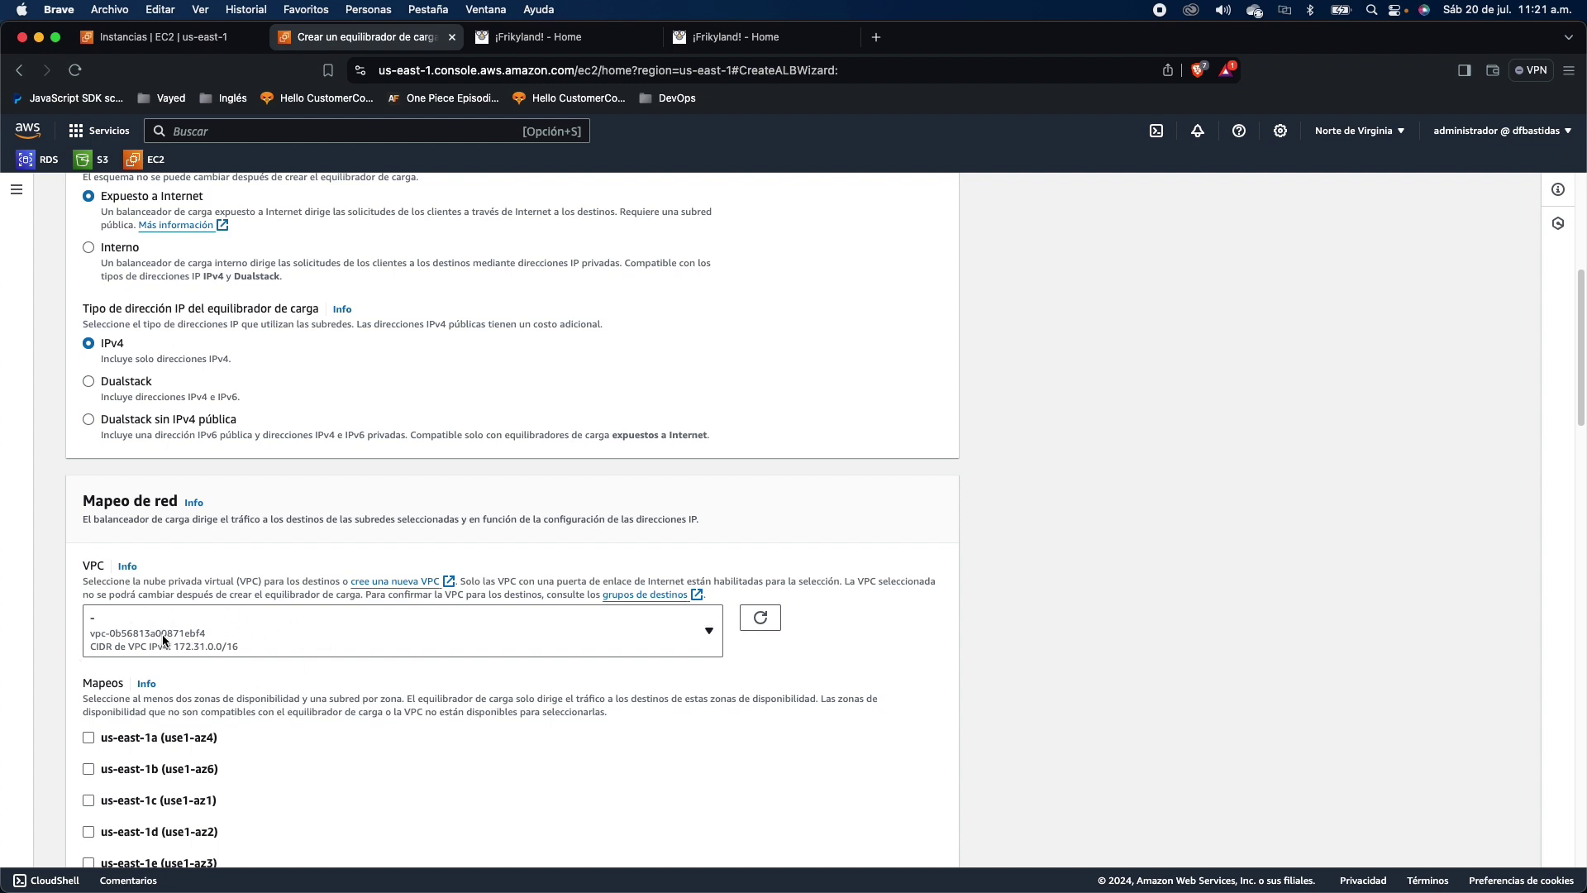
scroll(58, 643, "down", 2)
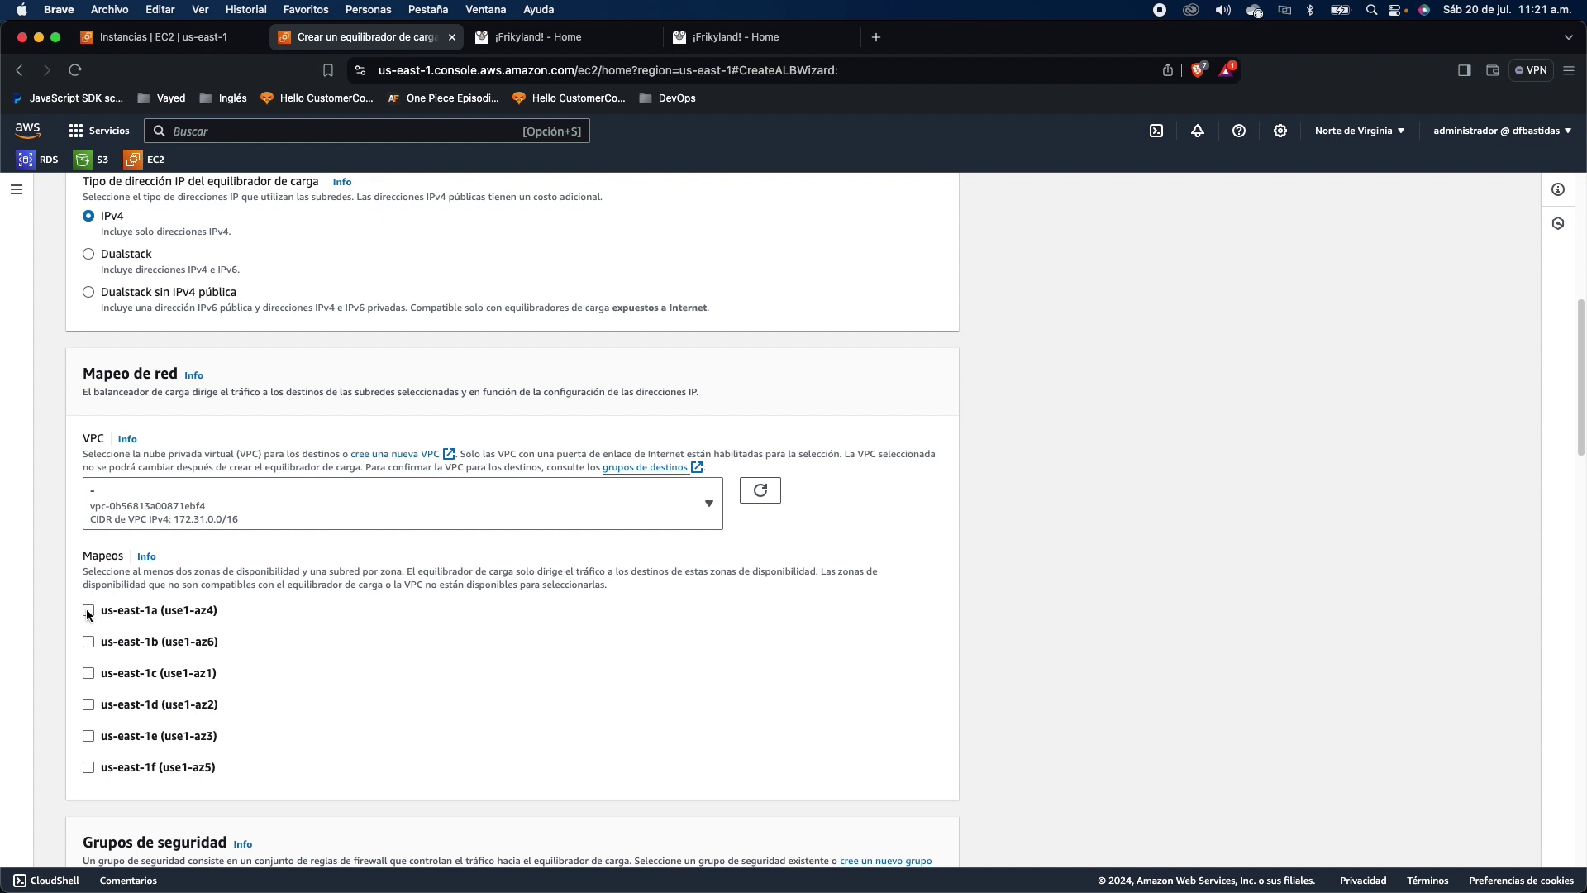
left_click(87, 609)
left_click(88, 740)
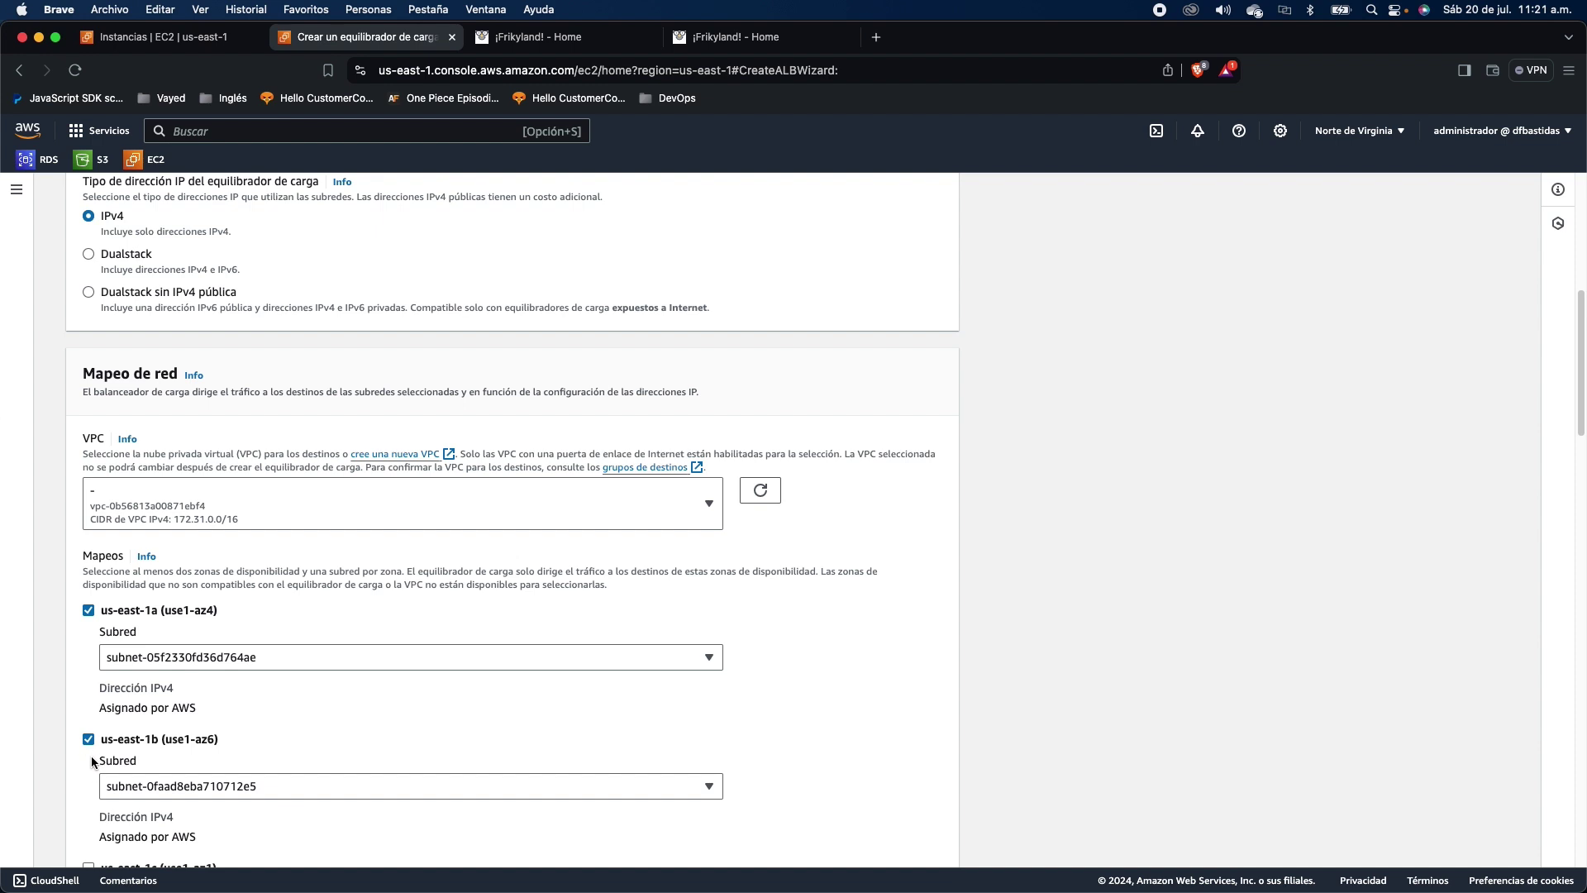
scroll(91, 748, "down", 3)
left_click(91, 719)
scroll(90, 720, "down", 3)
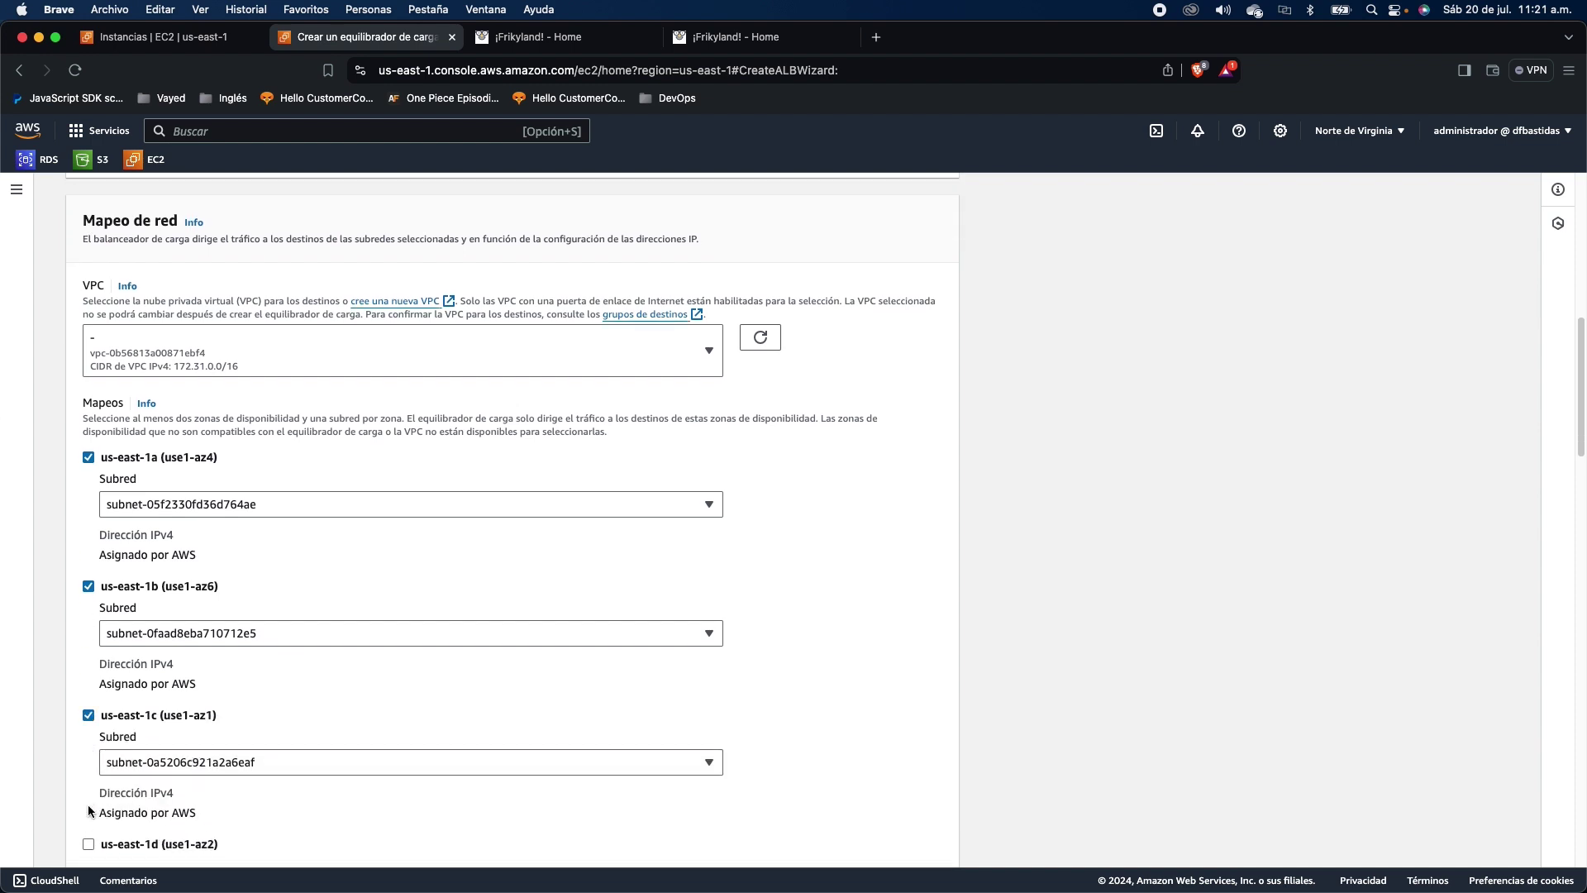
left_click(88, 696)
scroll(91, 748, "down", 3)
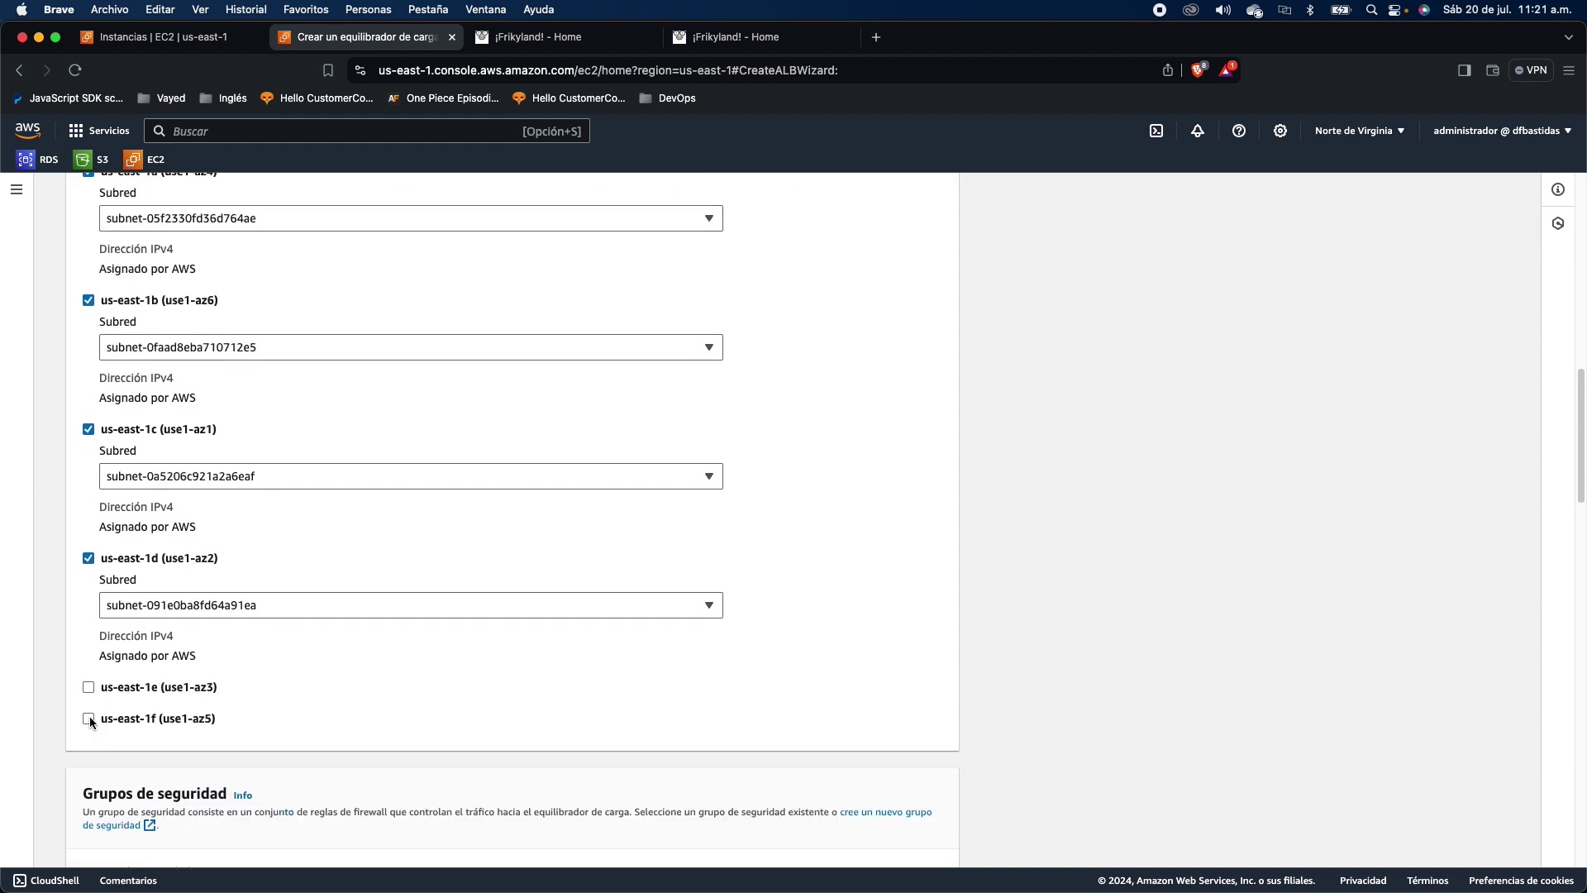
left_click(88, 690)
scroll(91, 749, "down", 1)
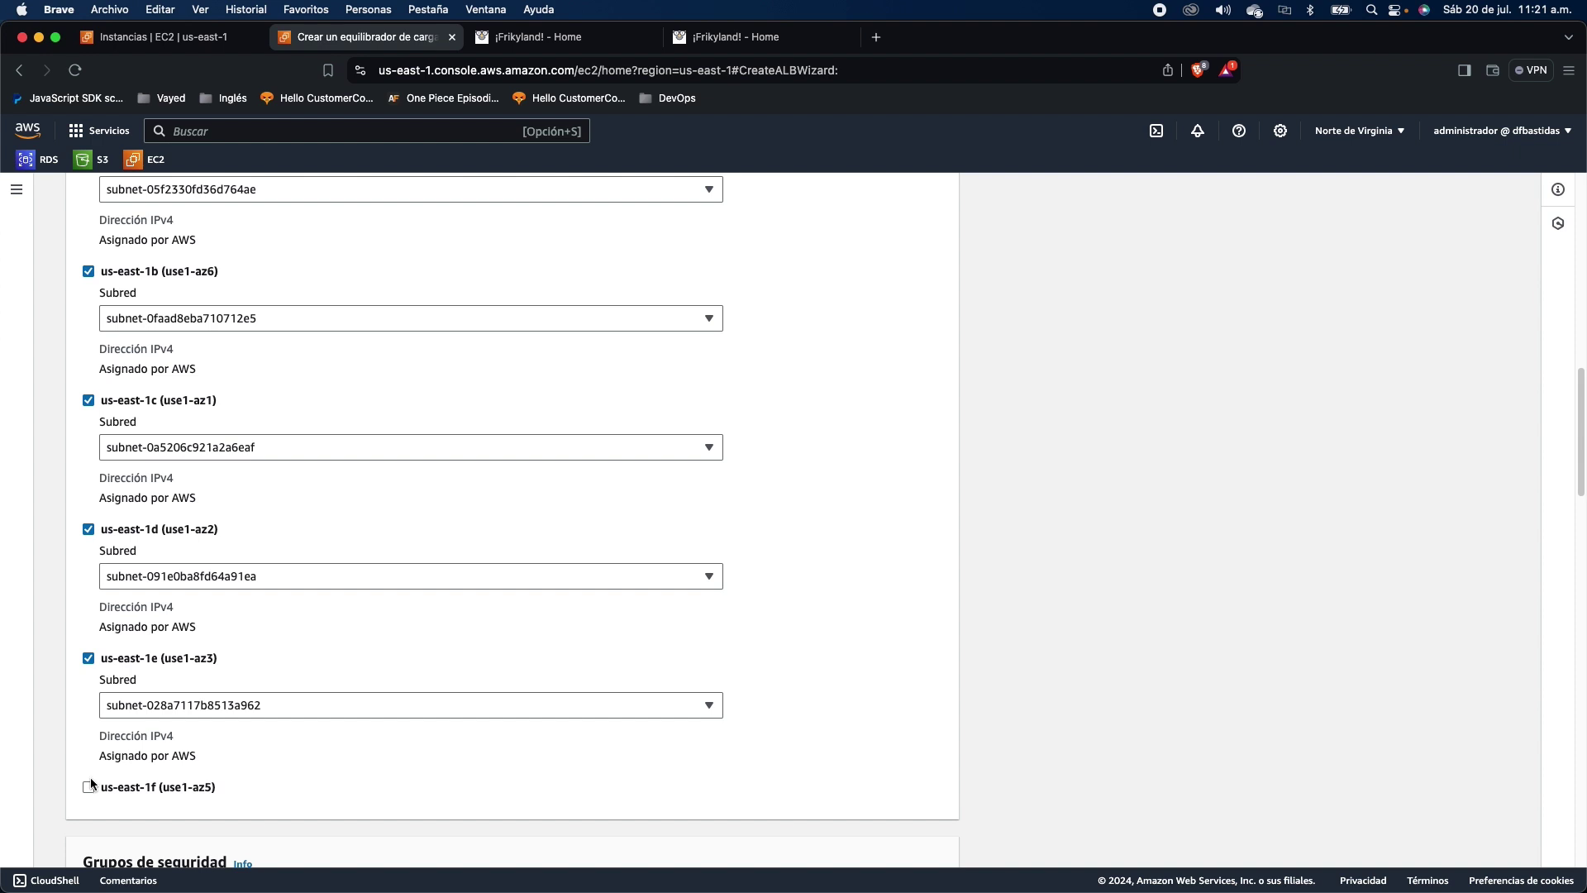
left_click(89, 786)
scroll(88, 721, "down", 6)
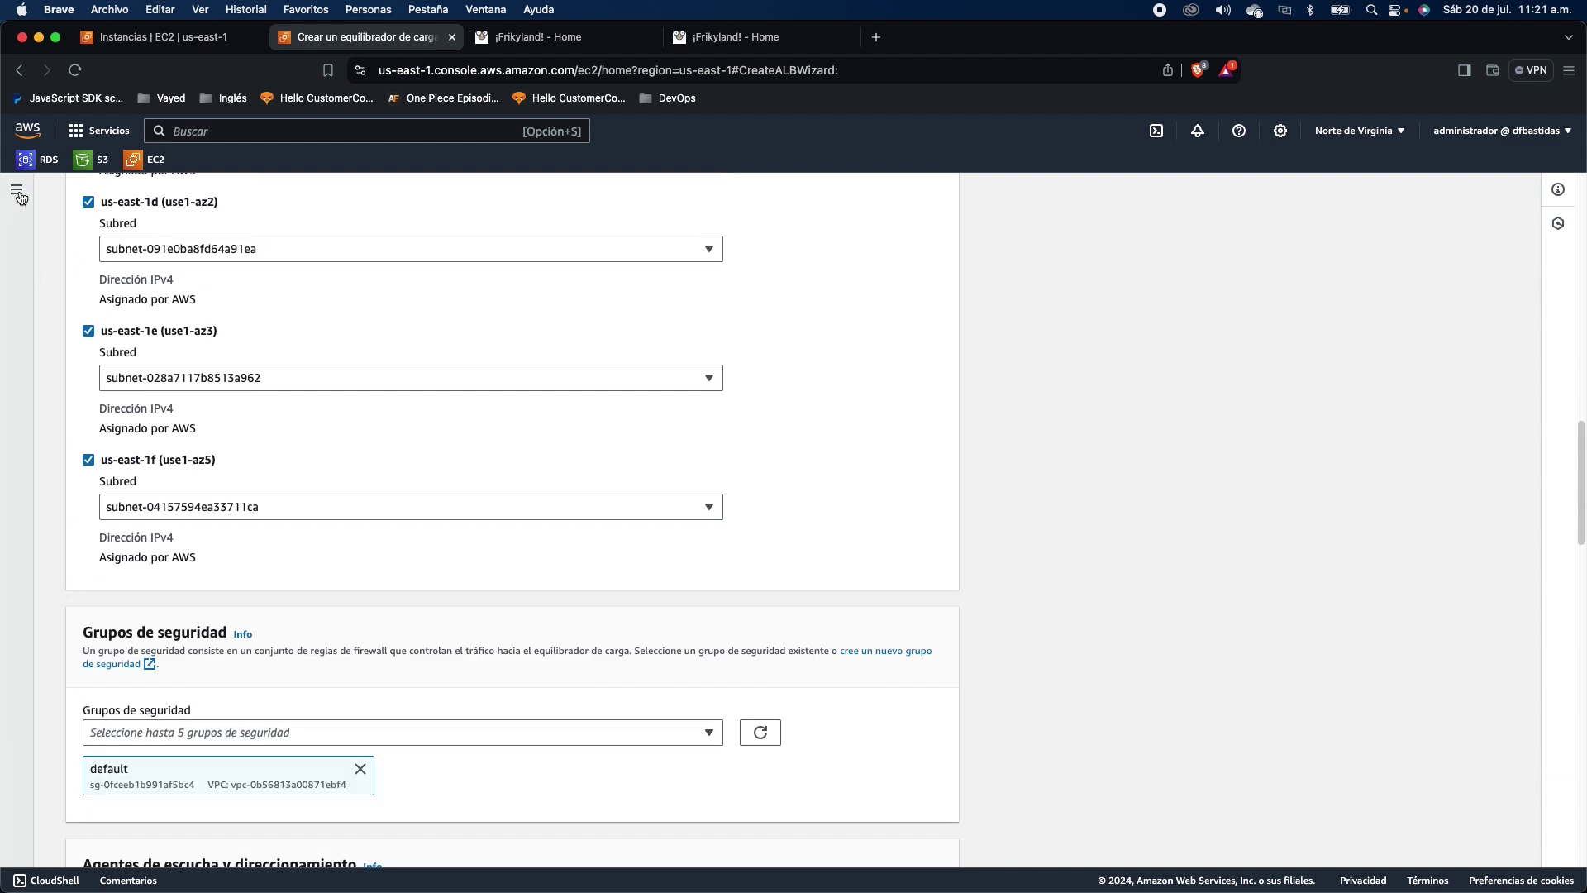
Step: From the EC2 instances page, open the Security Groups page in a separate browser tab
scroll(149, 653, "down", 1)
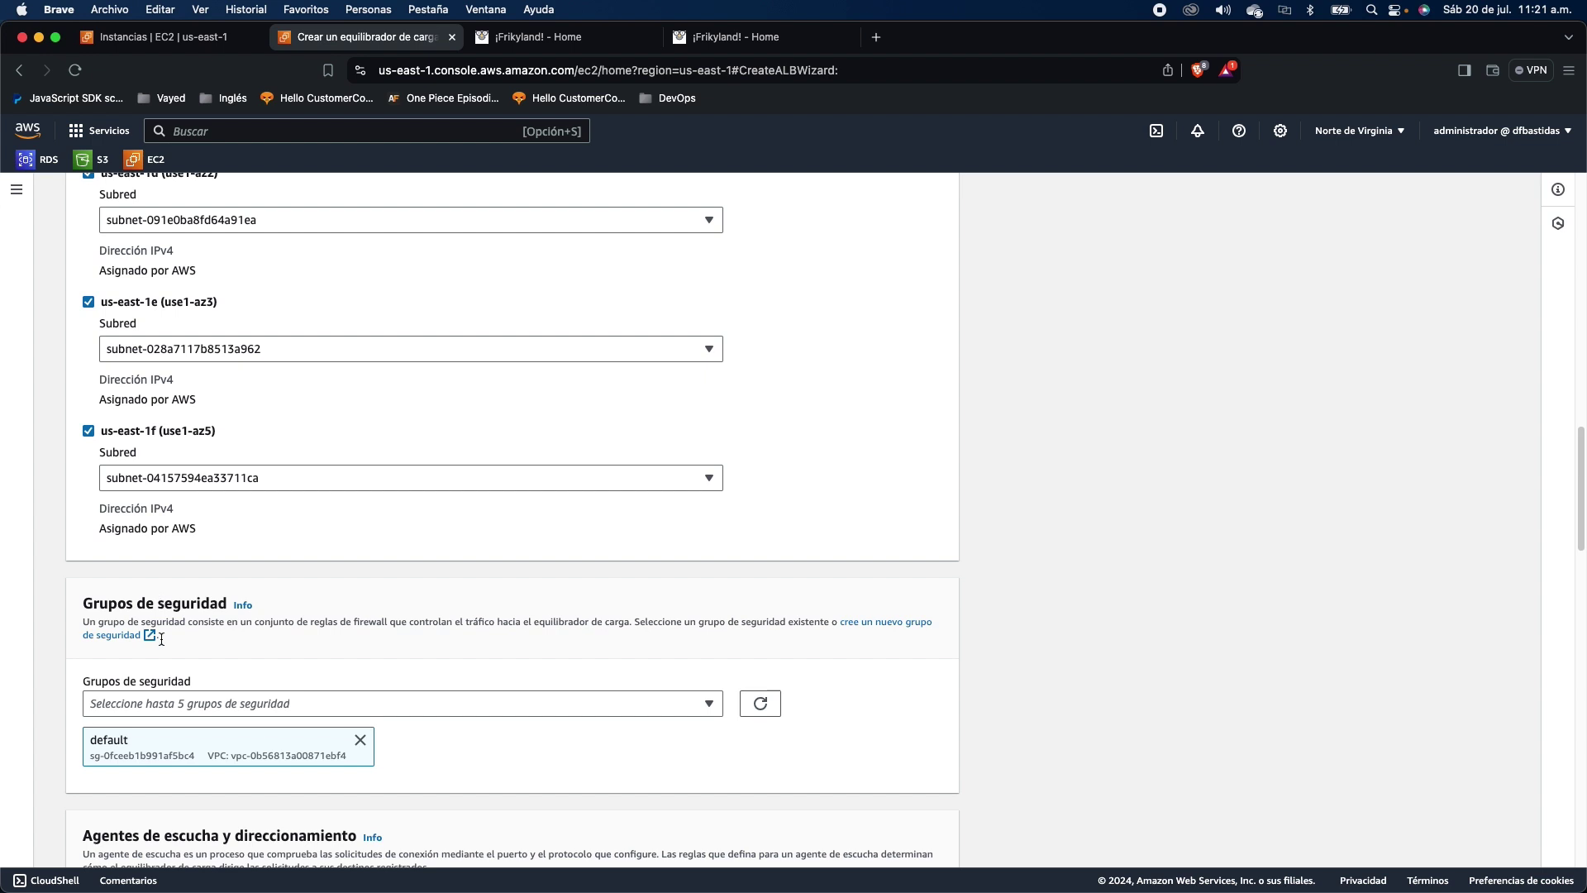
scroll(152, 652, "down", 1)
scroll(388, 642, "down", 3)
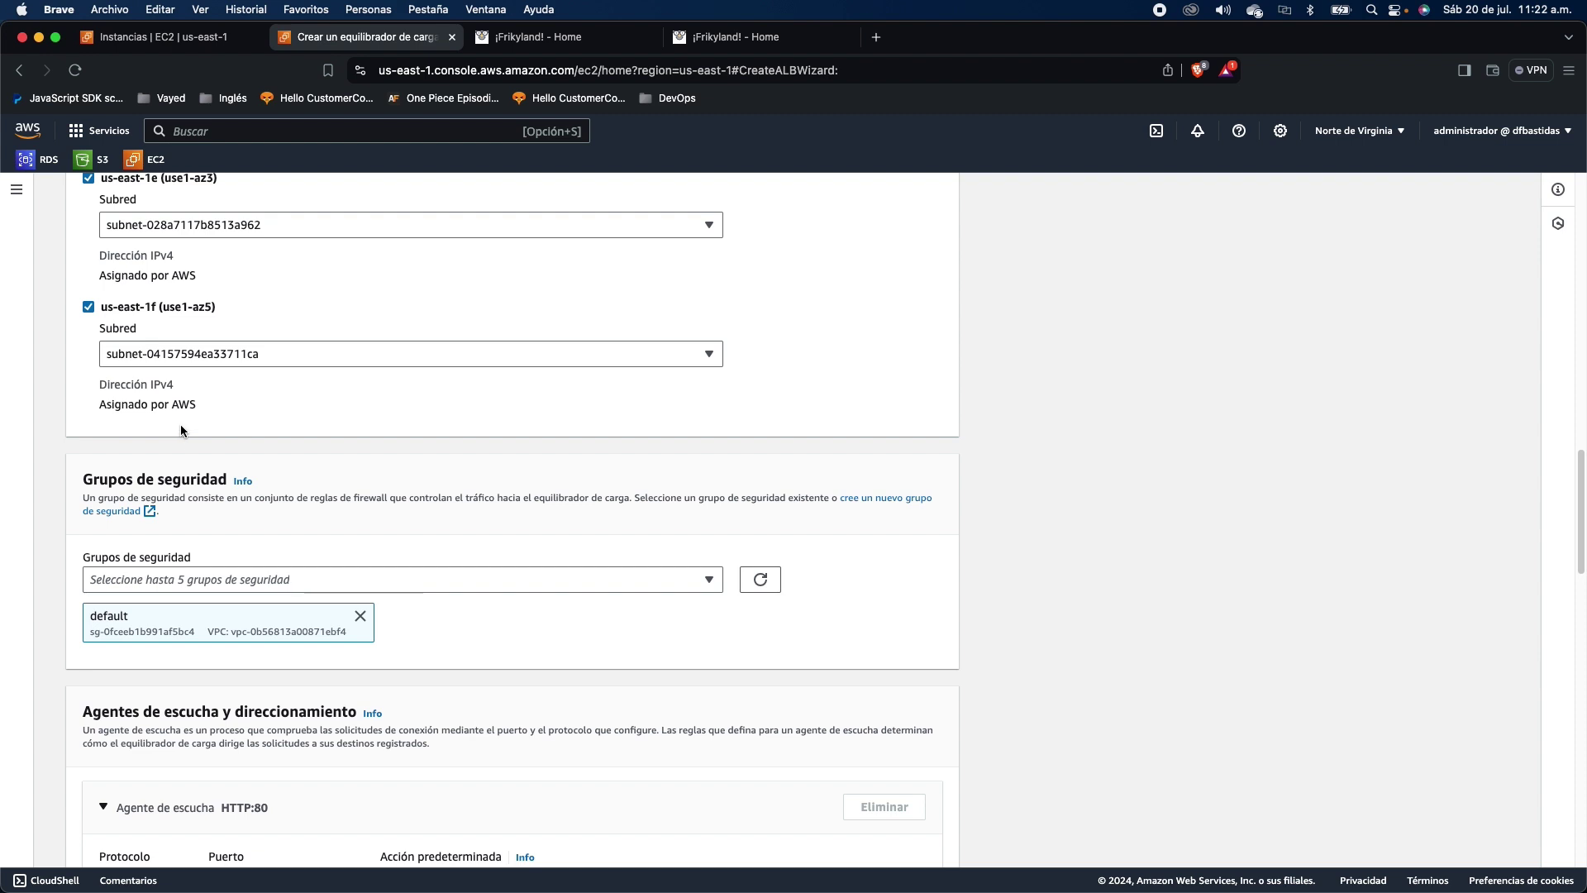
left_click(144, 33)
scroll(66, 339, "down", 1)
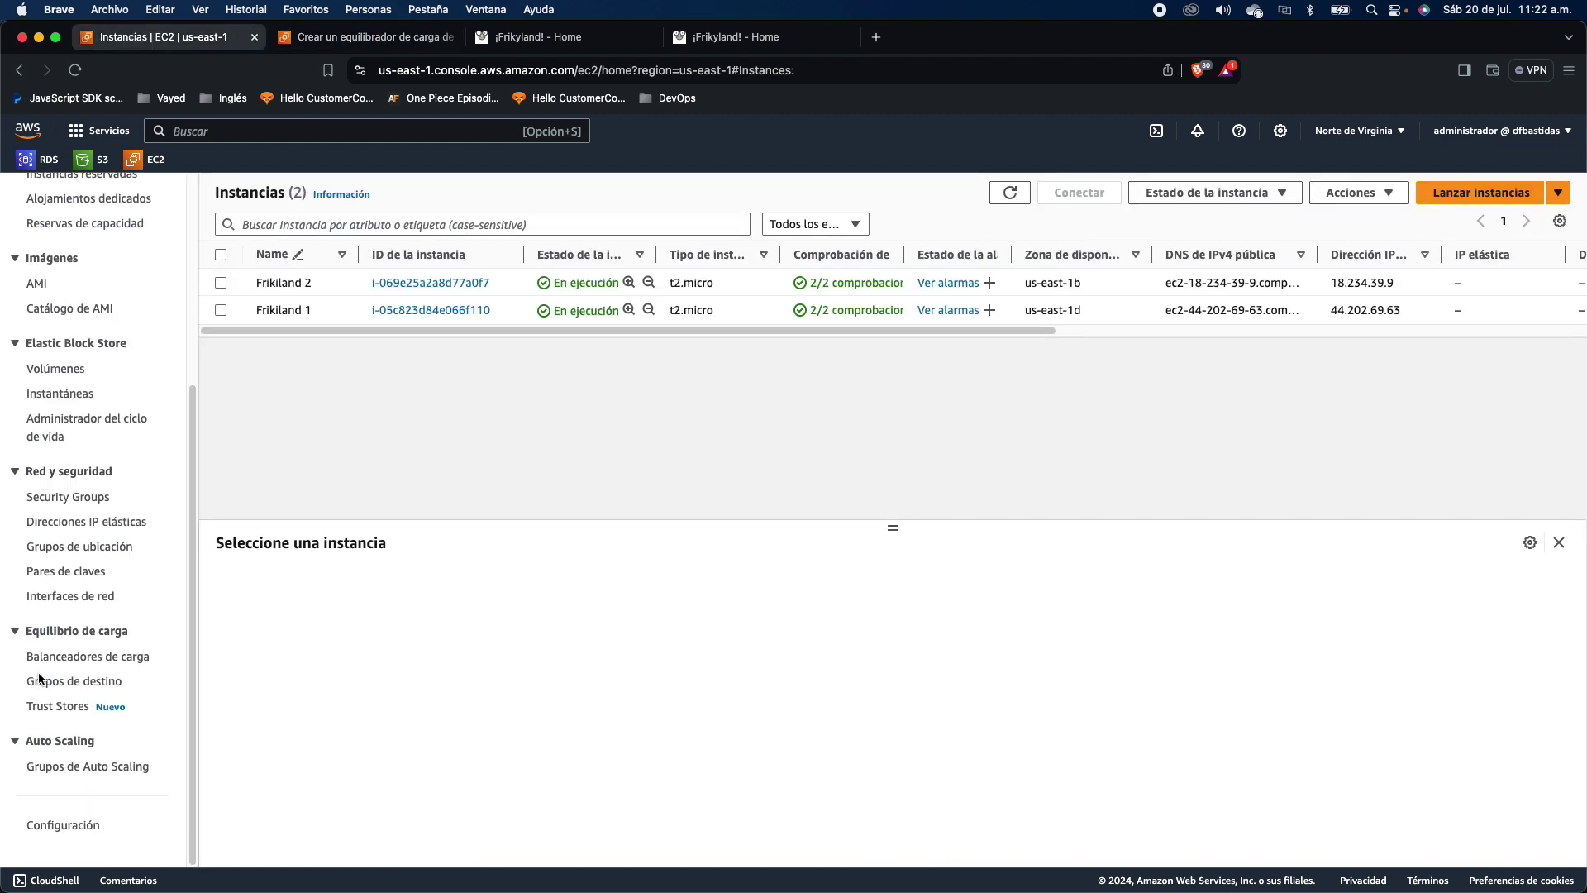
left_click(70, 499, "super")
left_click(356, 36)
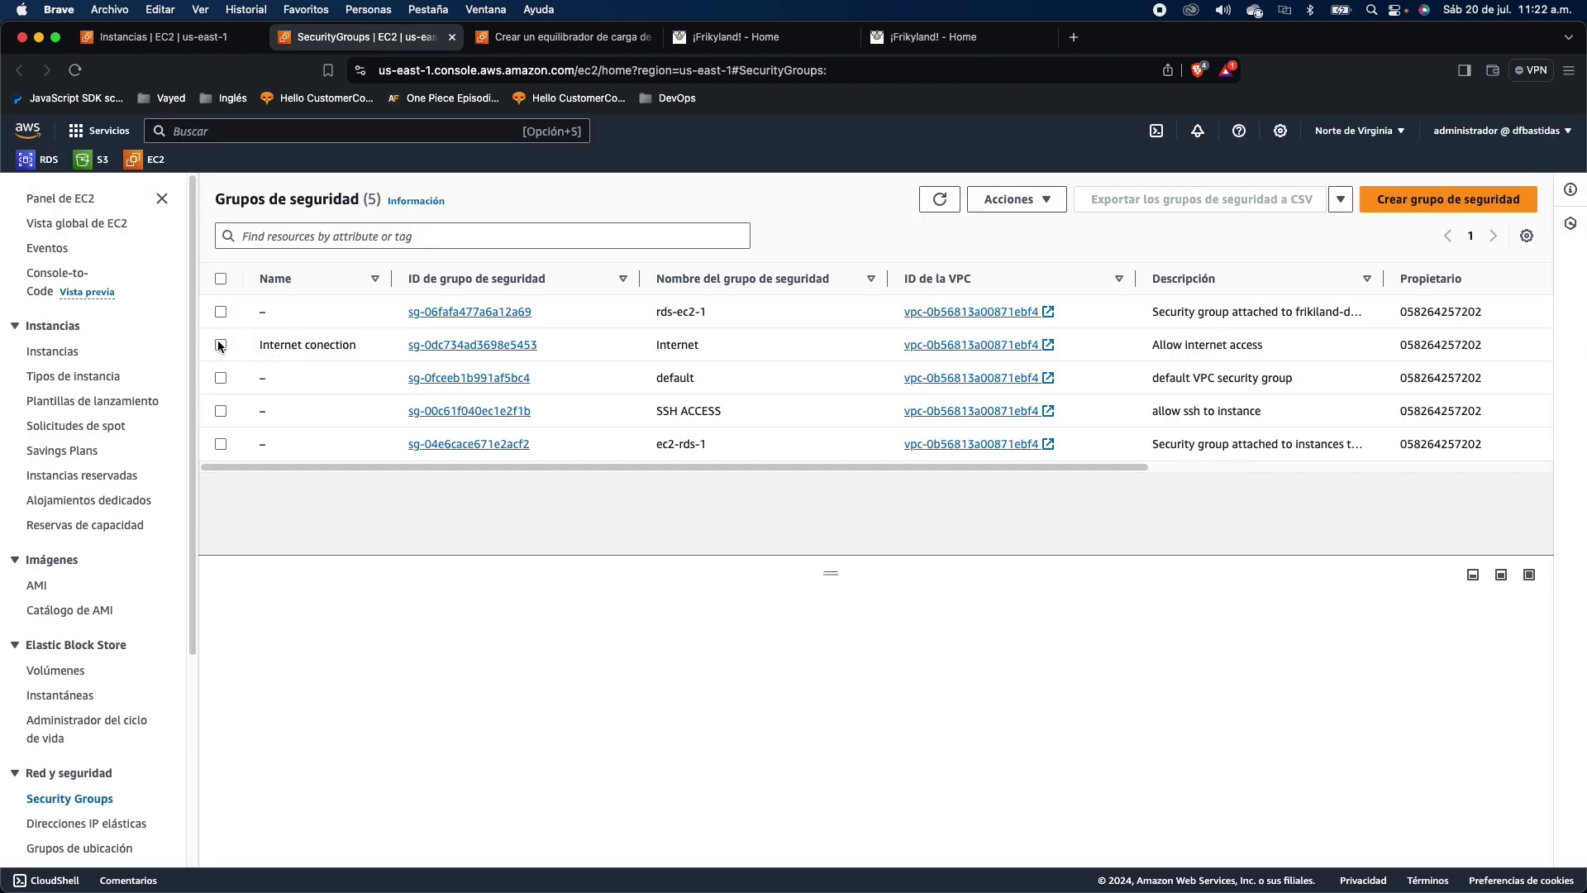
Step: Open the Internet security group and examine its HTTPS and HTTP inbound rules
left_click(422, 347)
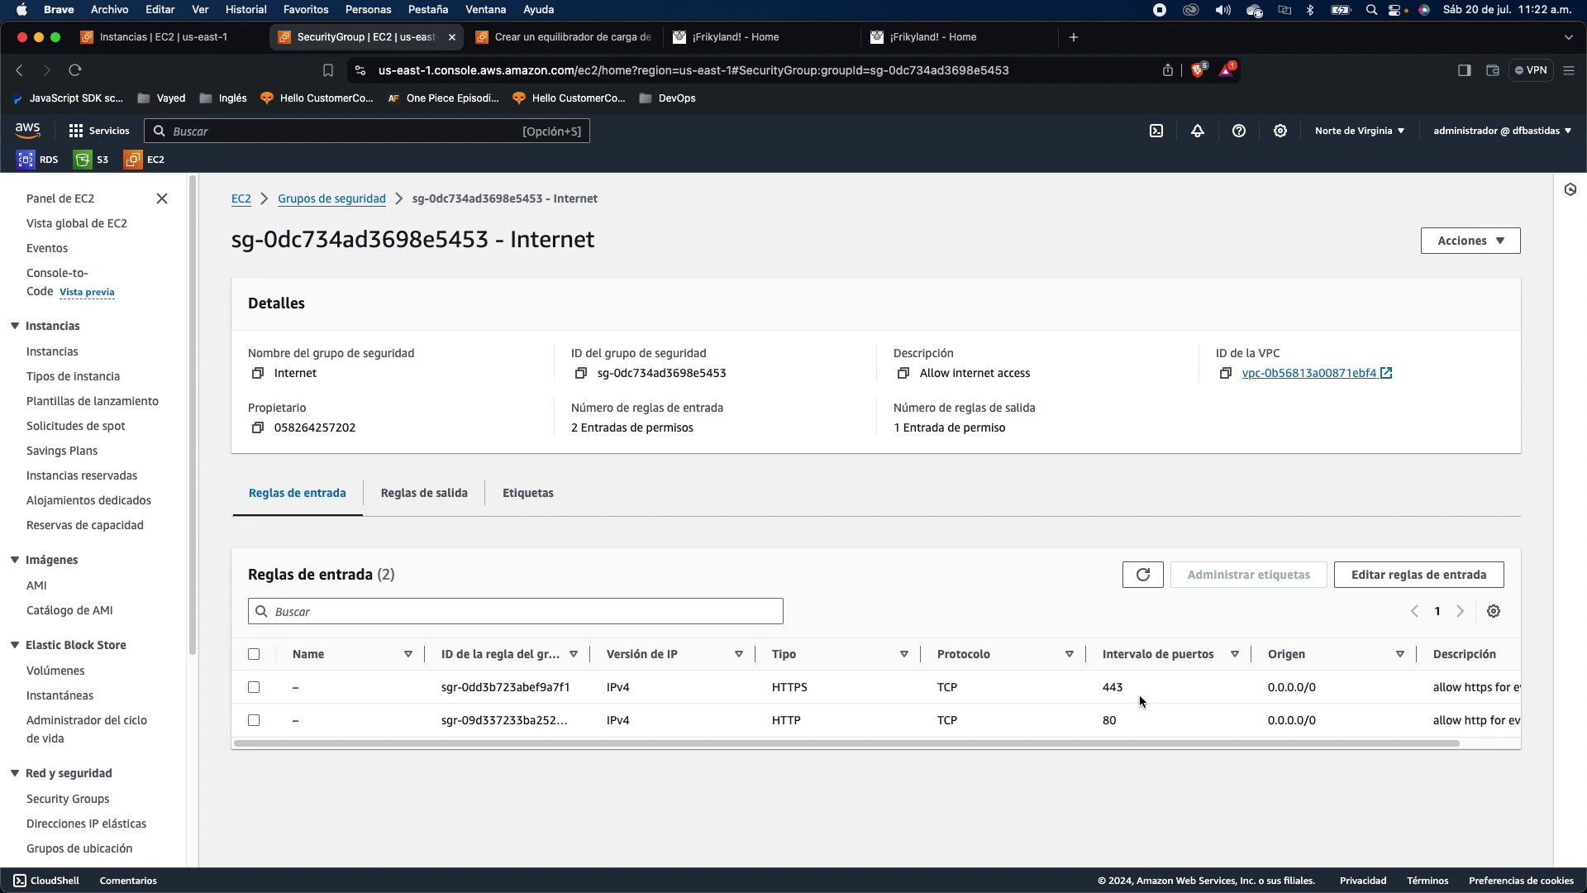
left_click(991, 699)
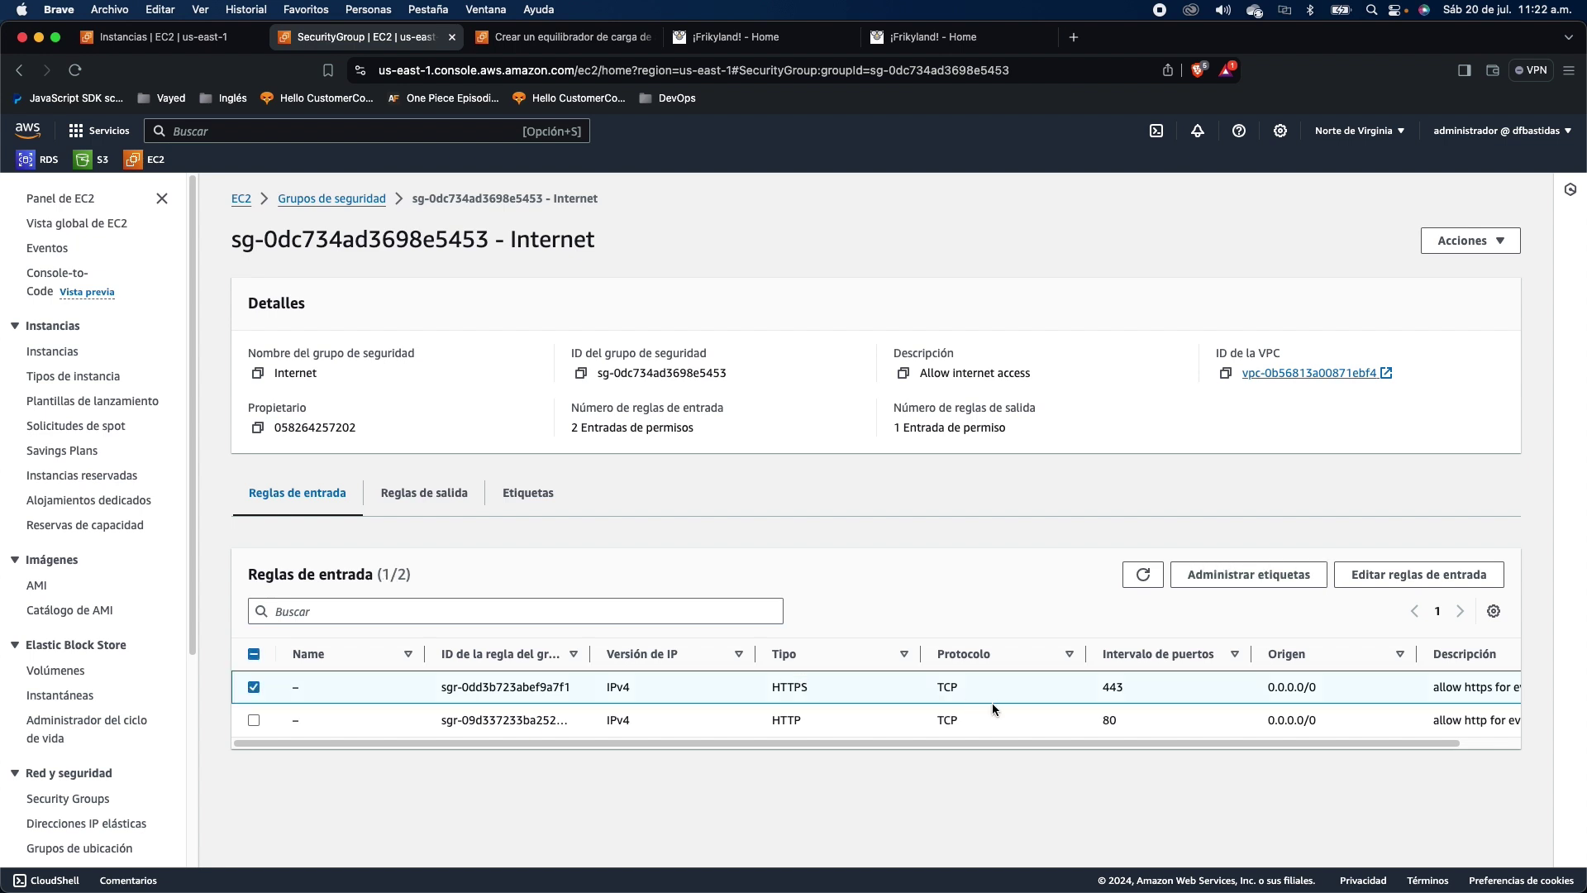
left_click(1101, 719)
double_click(795, 725)
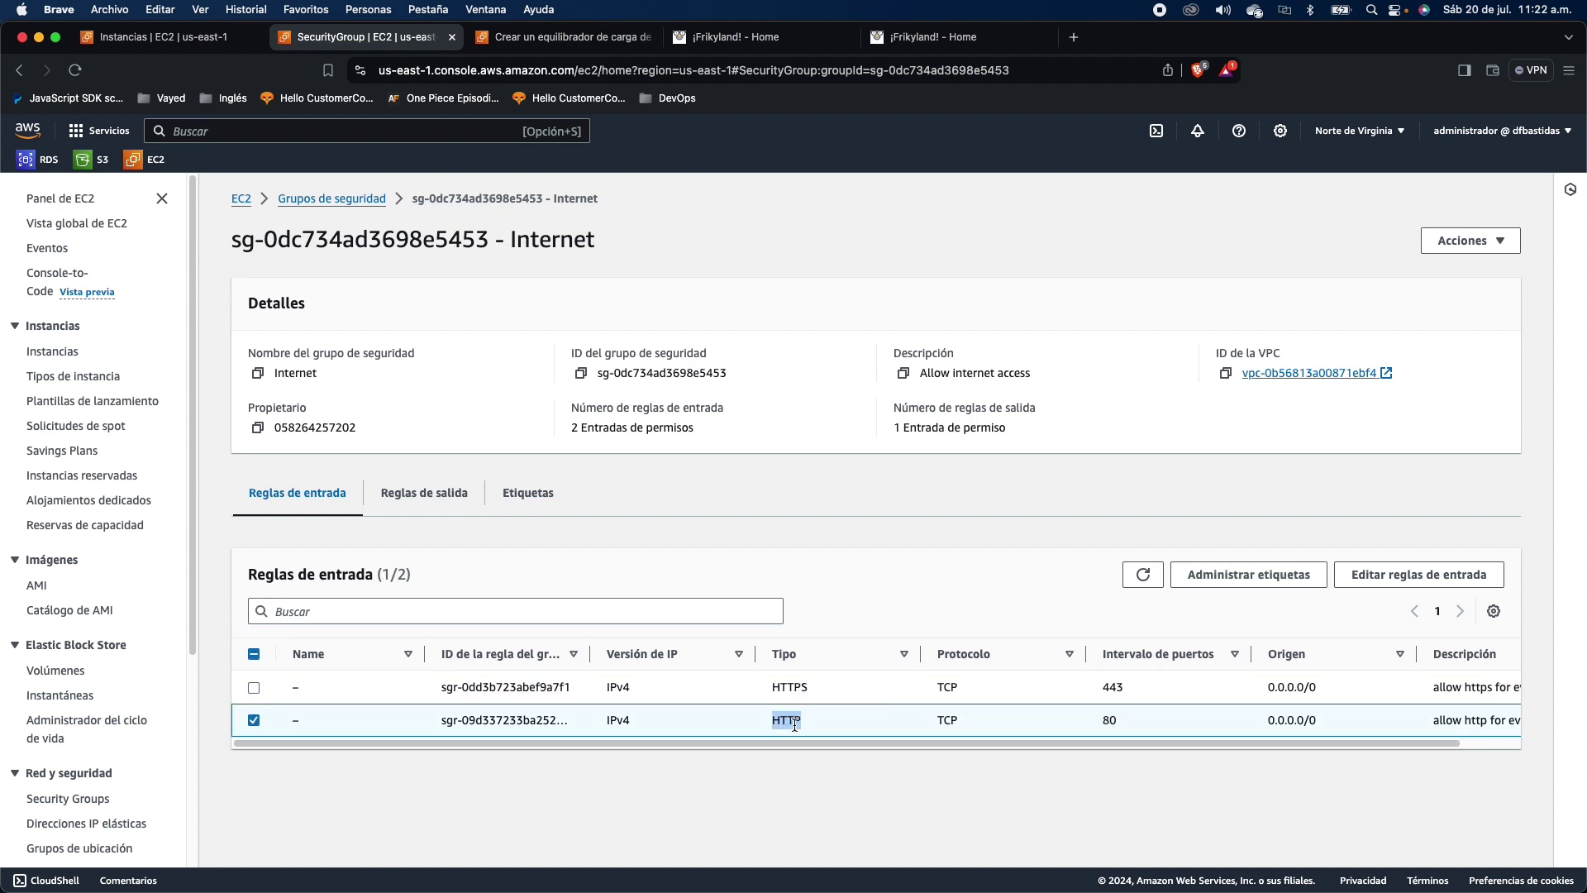
Step: Add the Internet security group to the load balancer alongside the default group
left_click(502, 41)
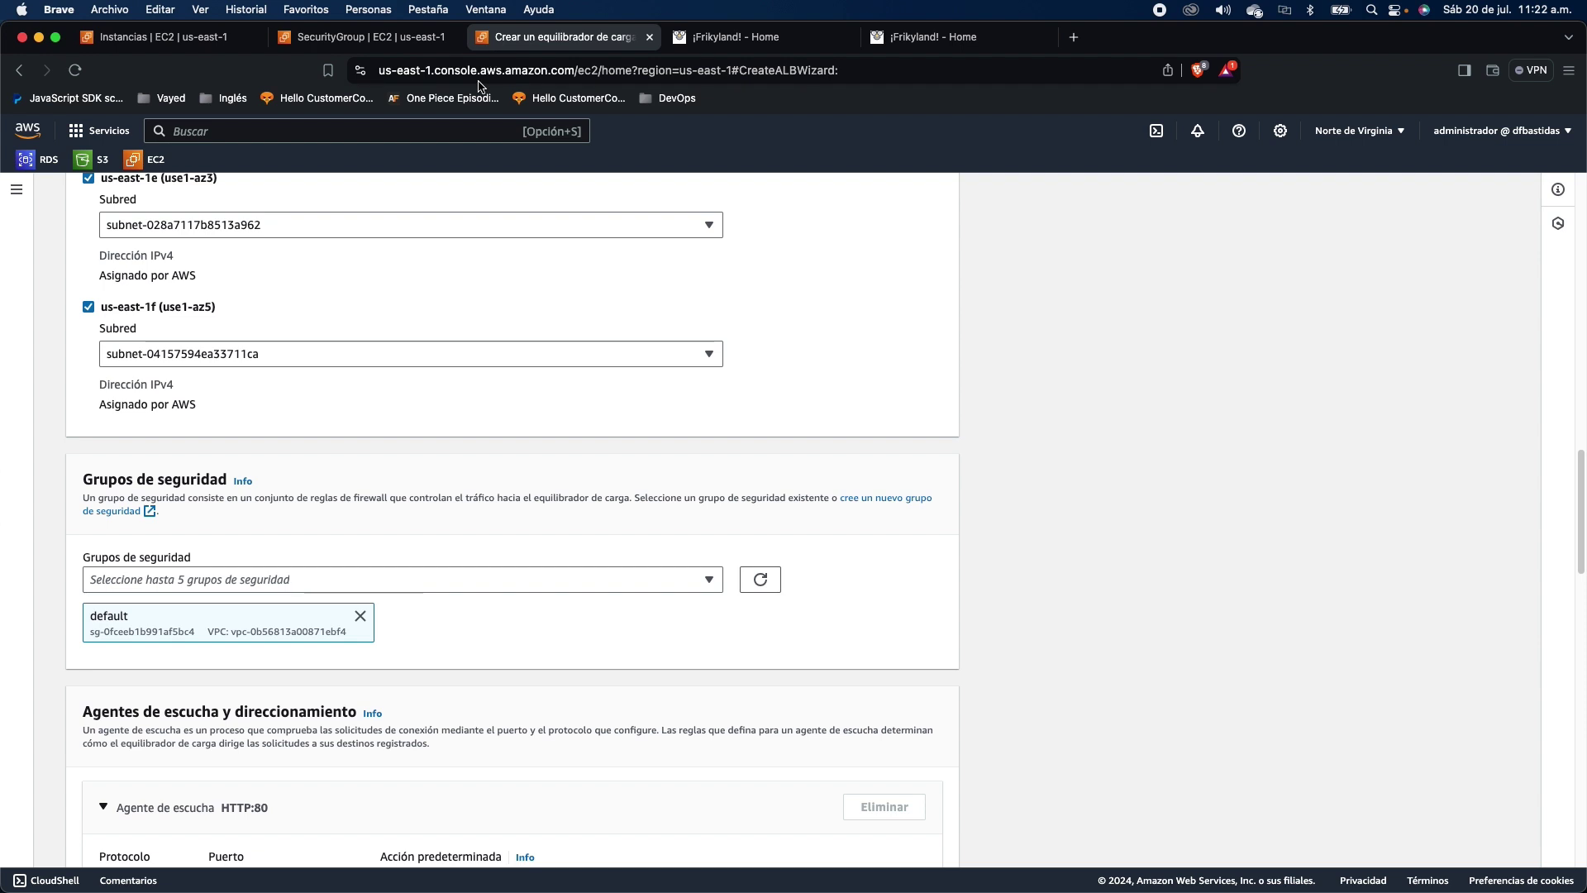
left_click(334, 584)
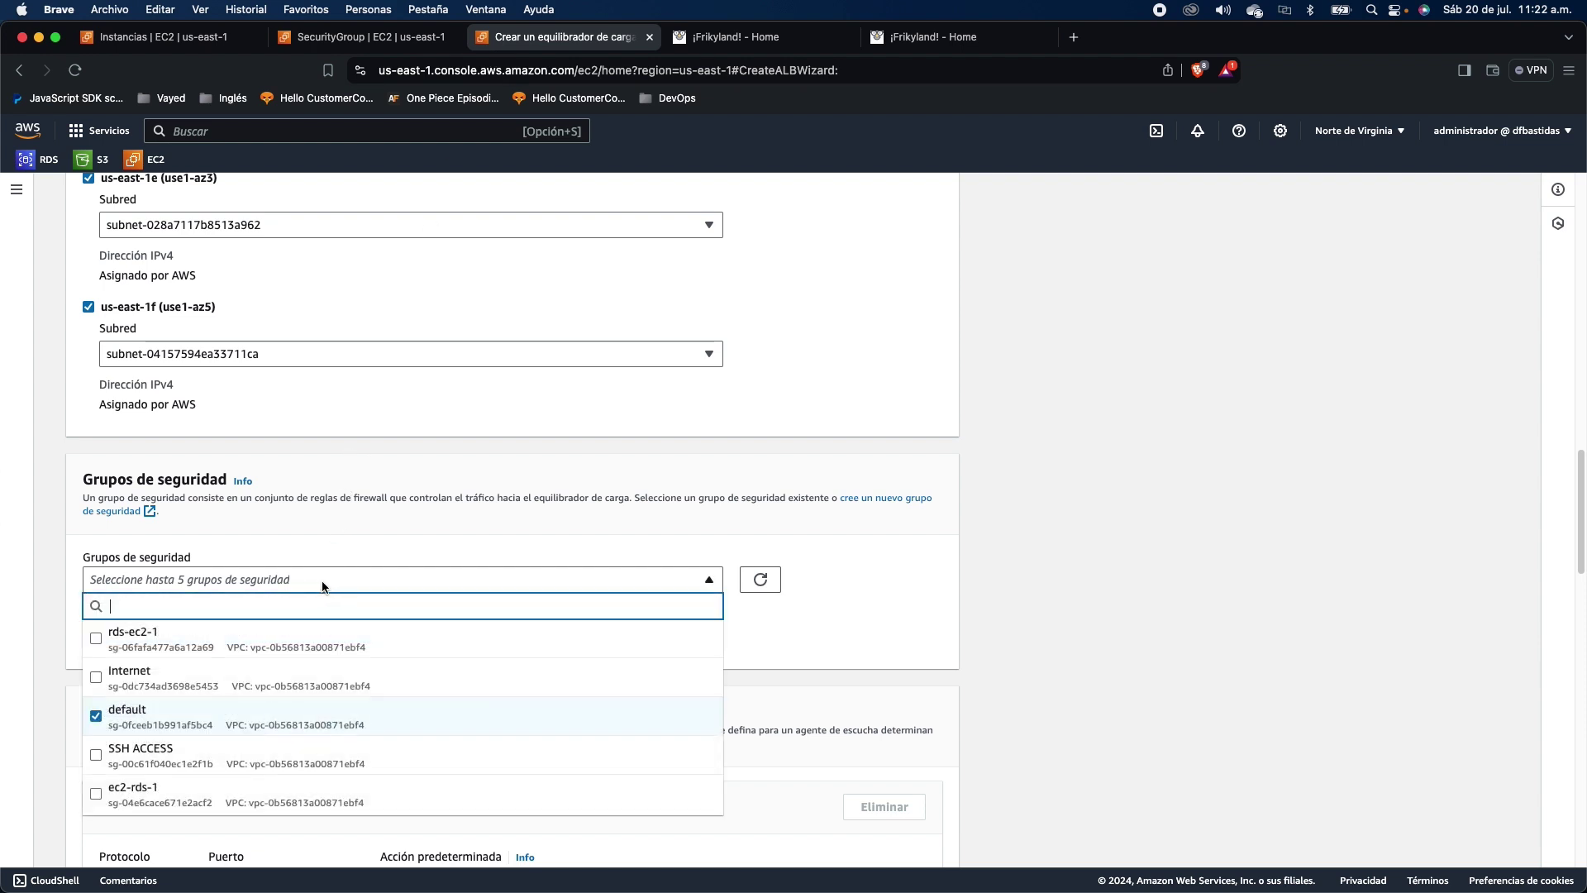
left_click(140, 678)
left_click(46, 673)
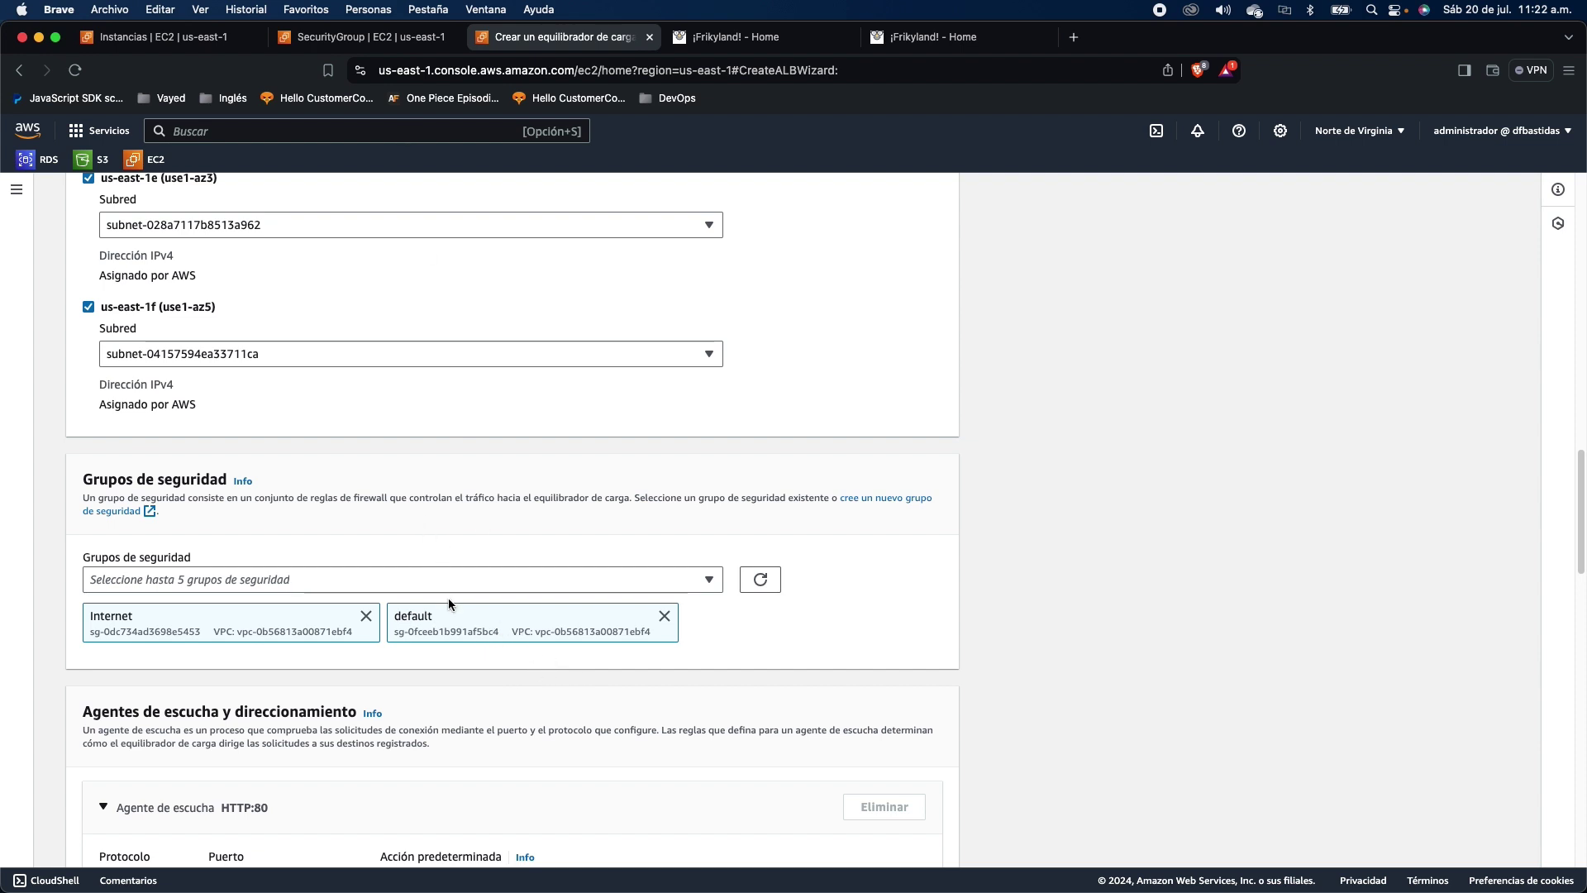
Step: Review the port, type and origin of the Internet group's inbound rules again, returning to the load balancer form
left_click(385, 37)
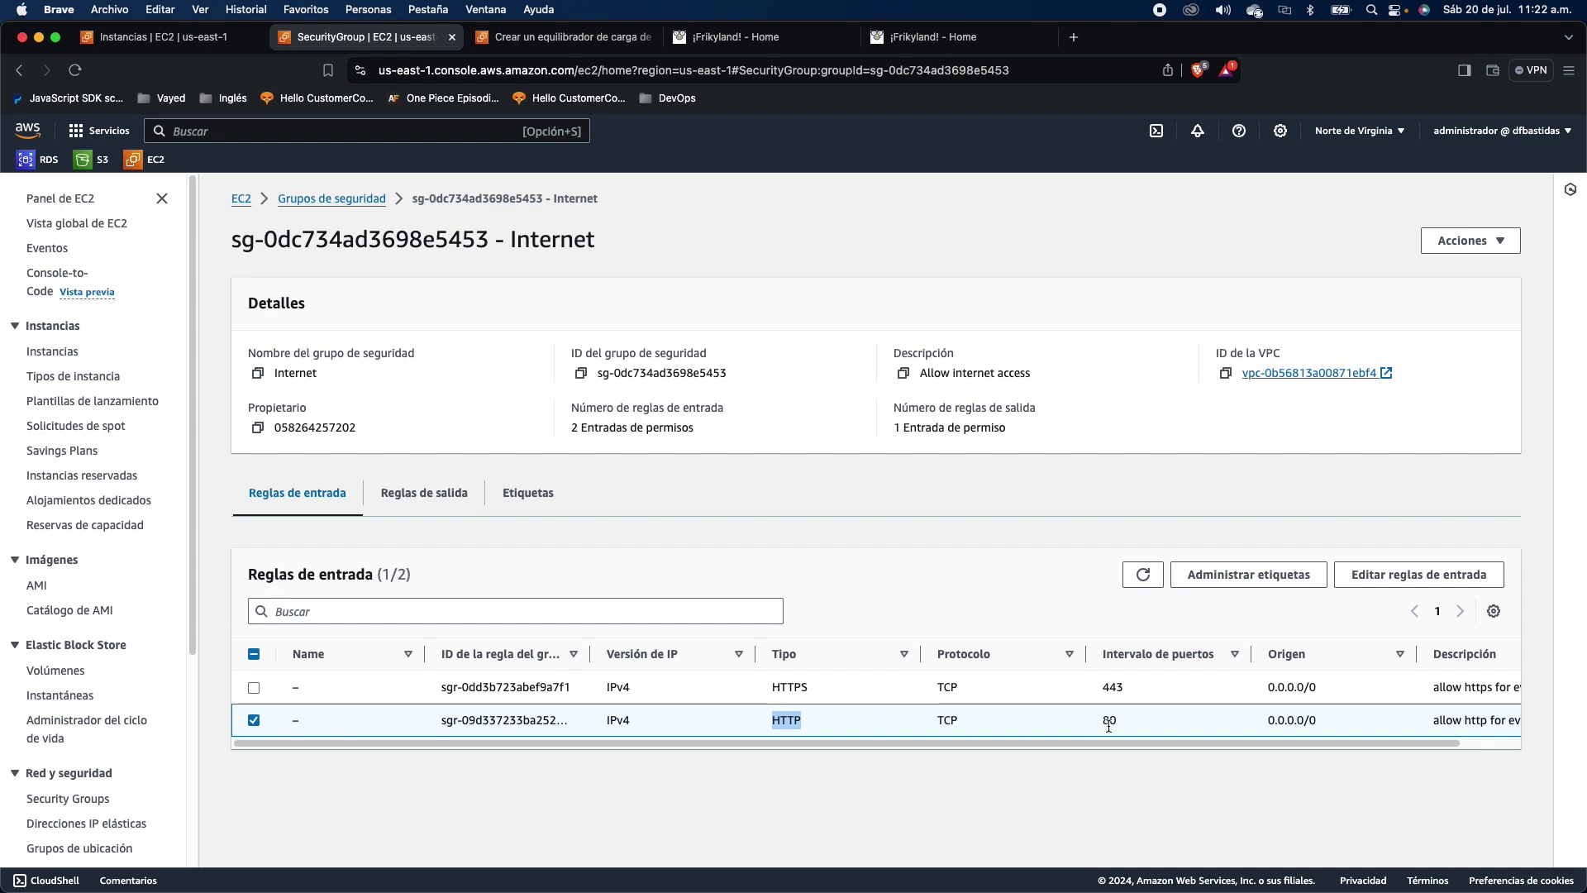
double_click(1112, 687)
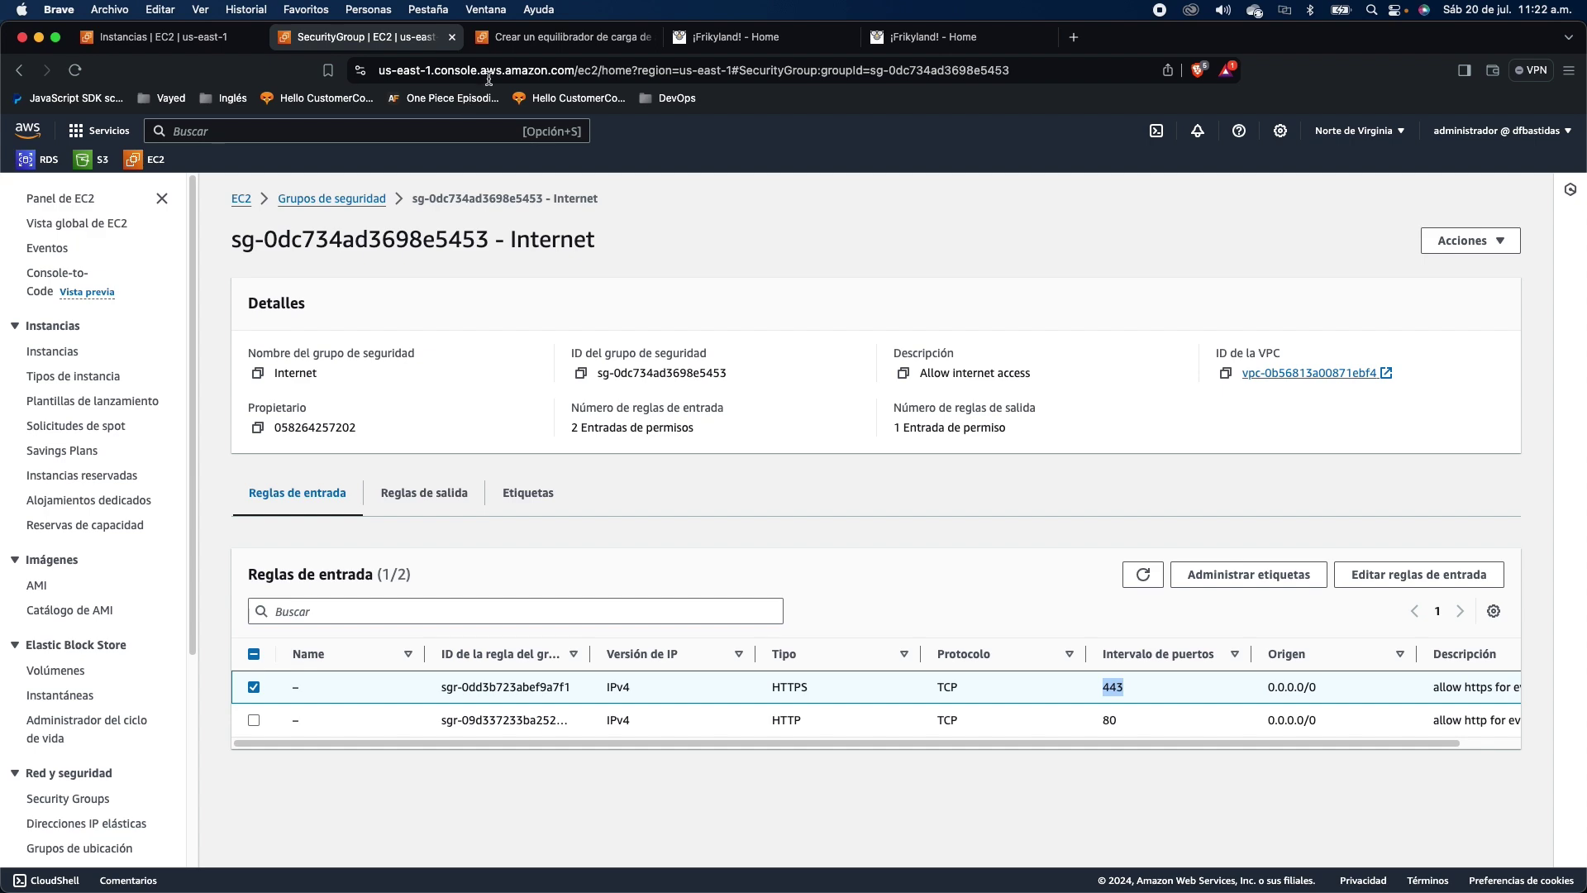
left_click(517, 37)
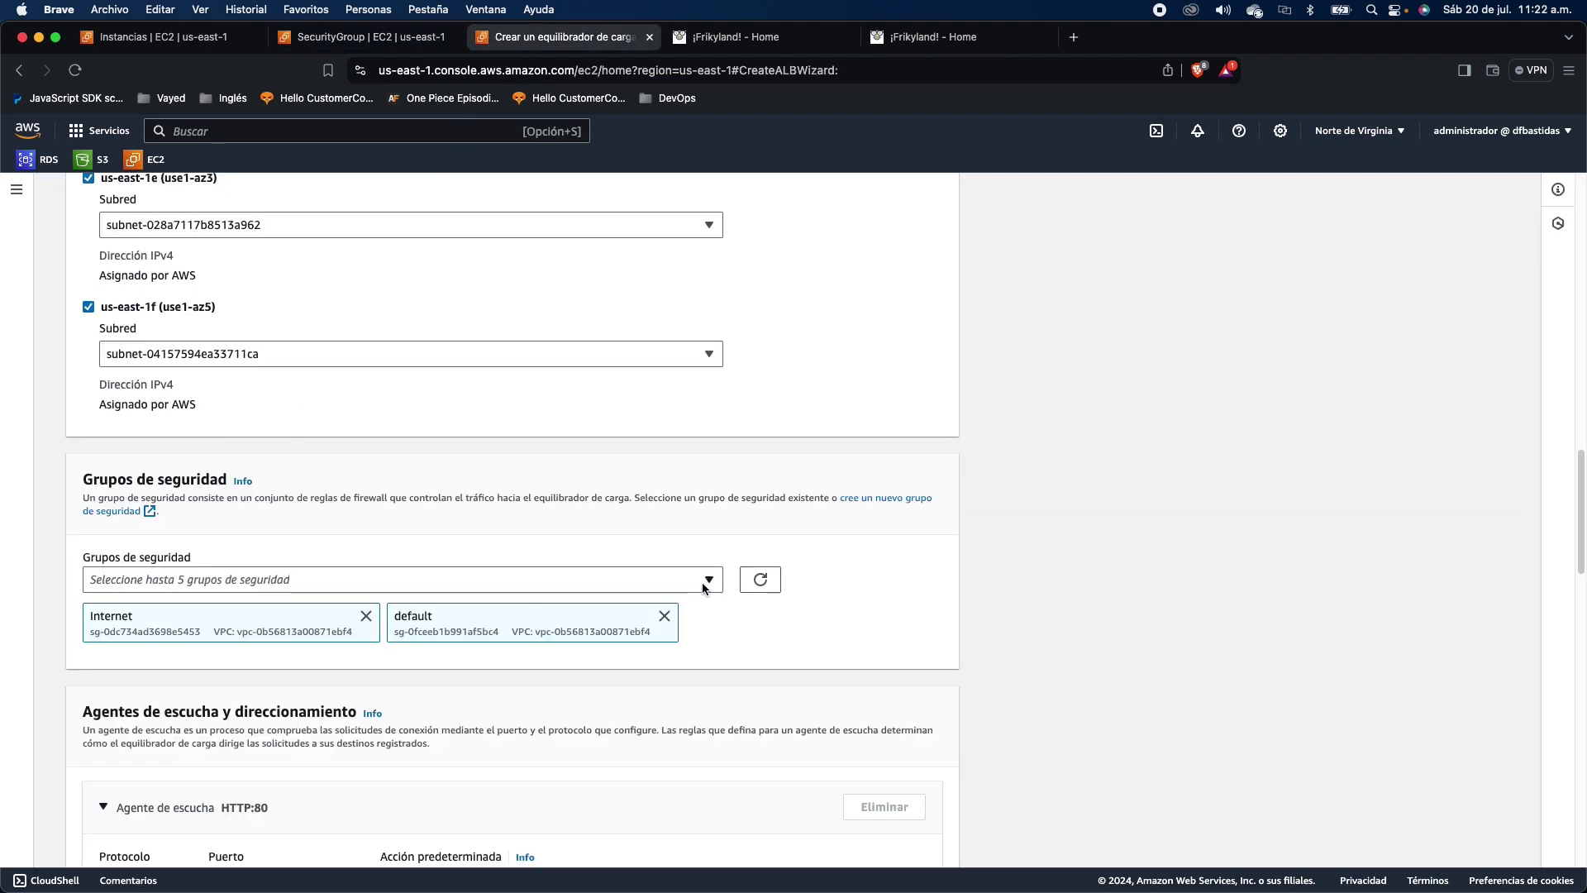
left_click(301, 33)
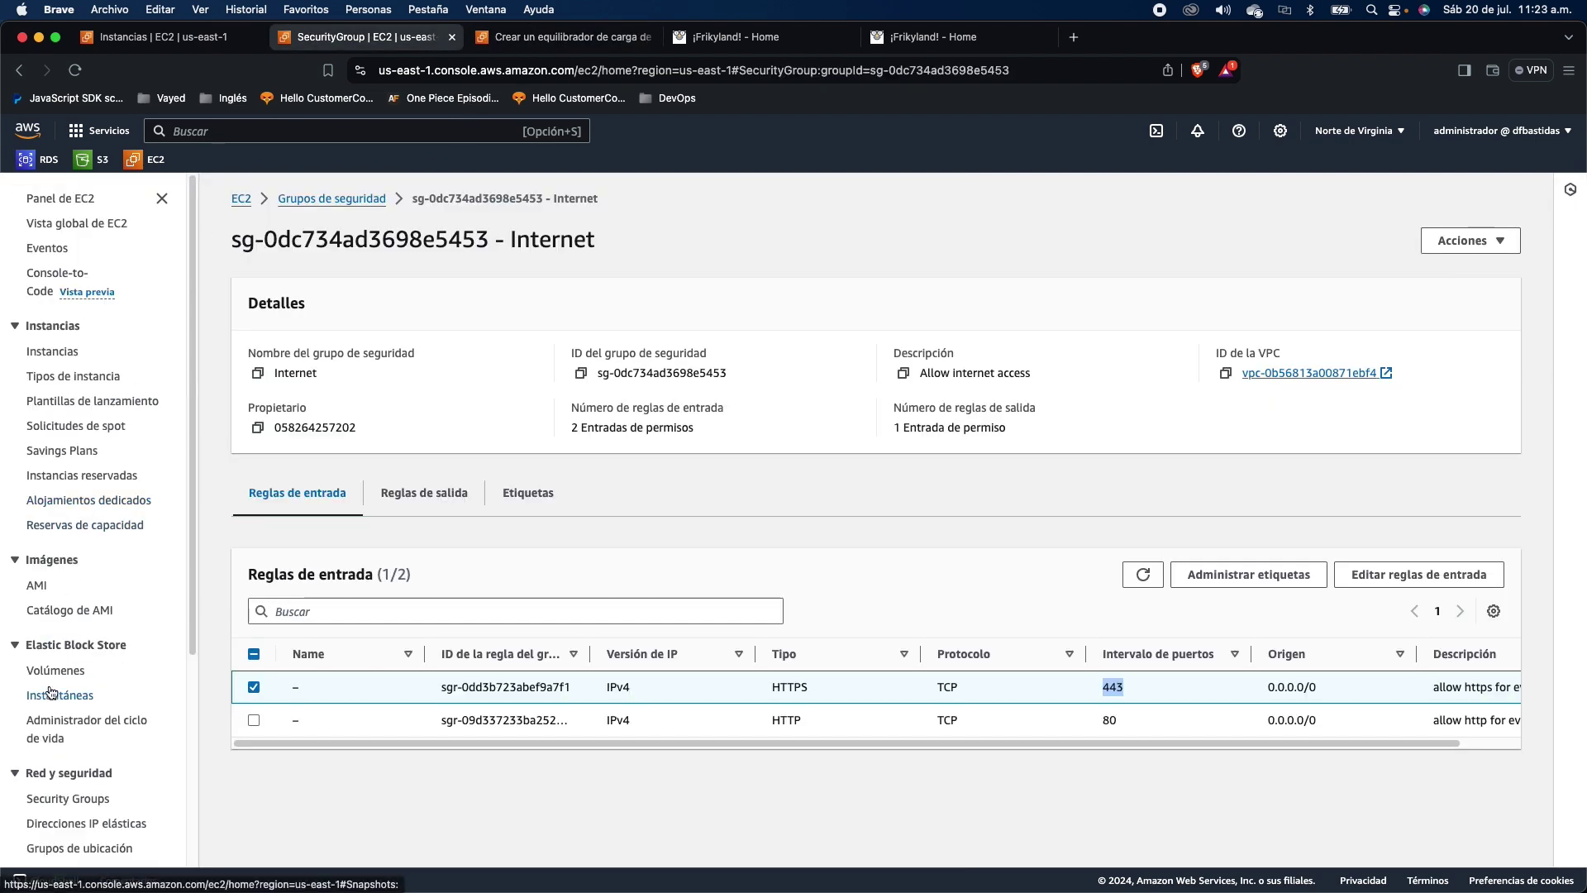
scroll(70, 782, "down", 3)
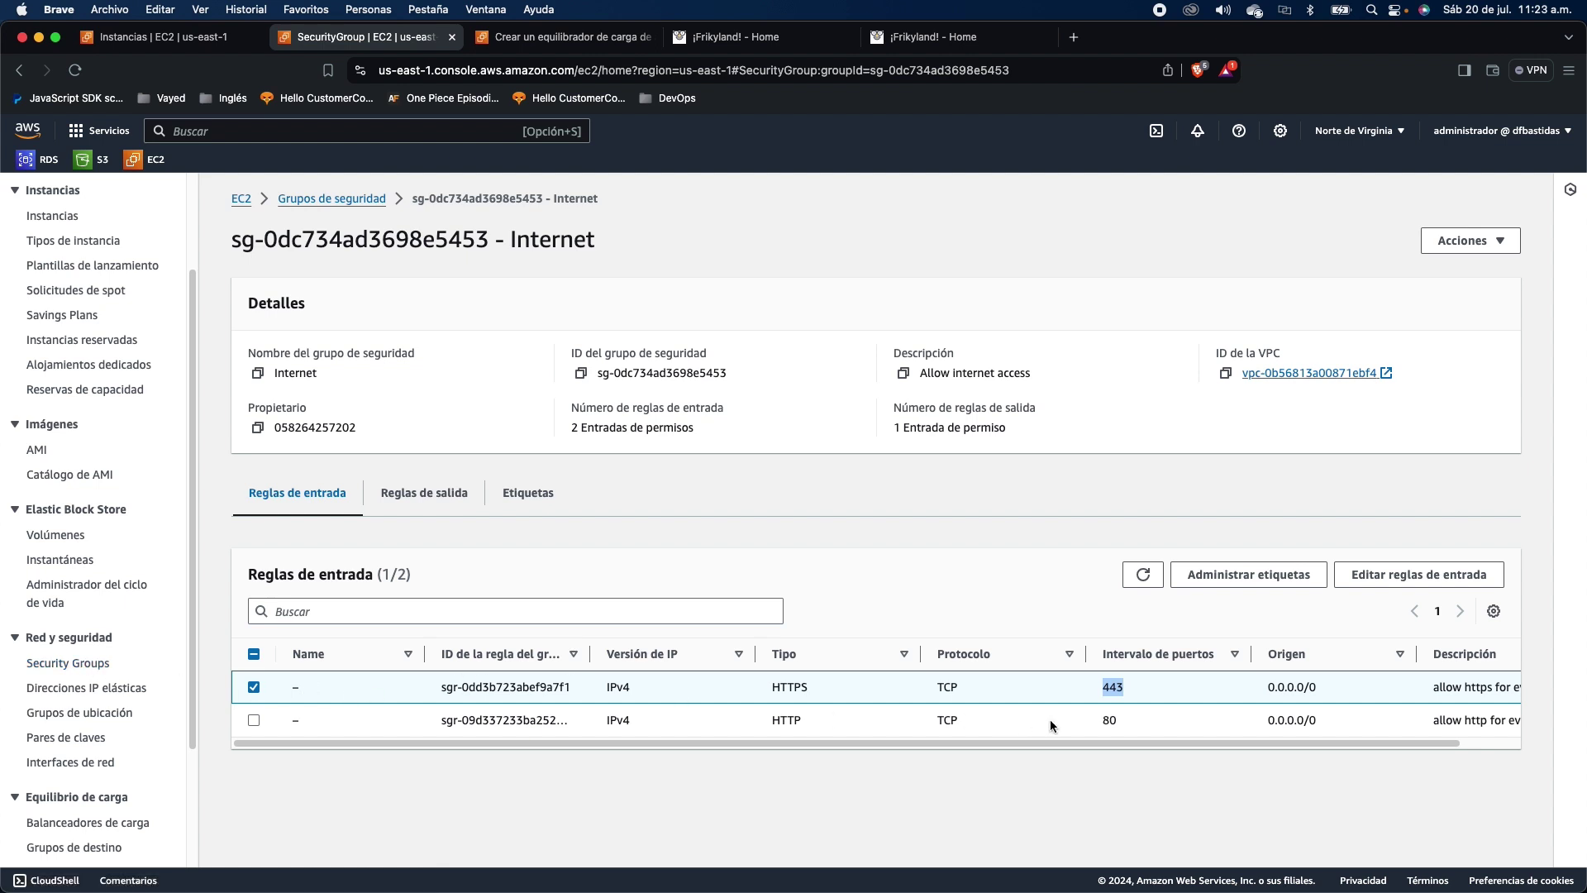
double_click(1110, 719)
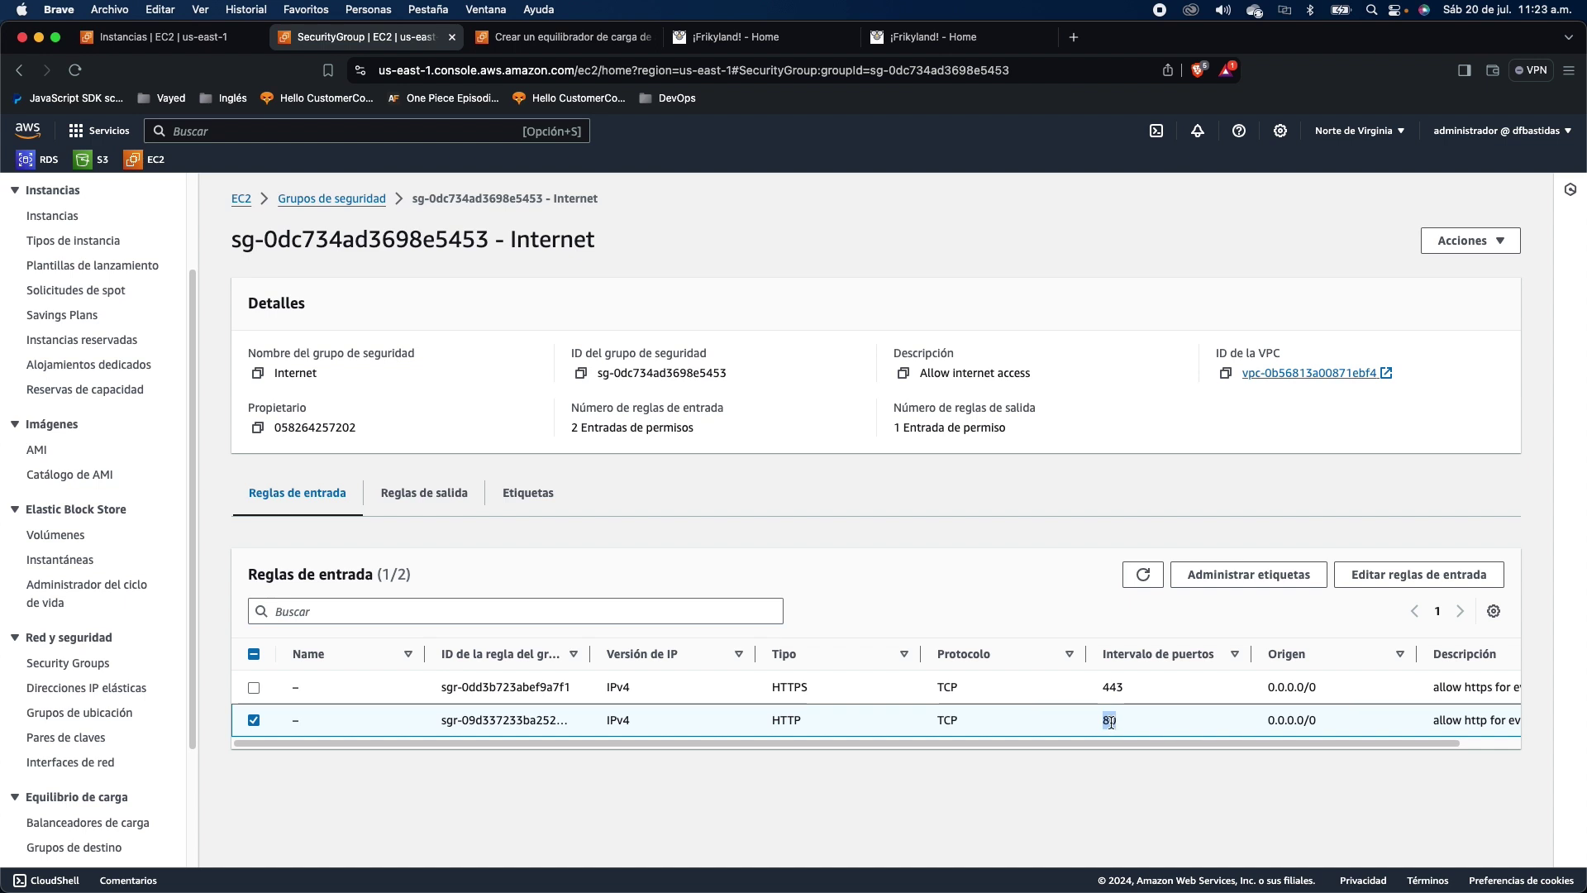
double_click(795, 721)
left_click_drag(1257, 721, 1330, 717)
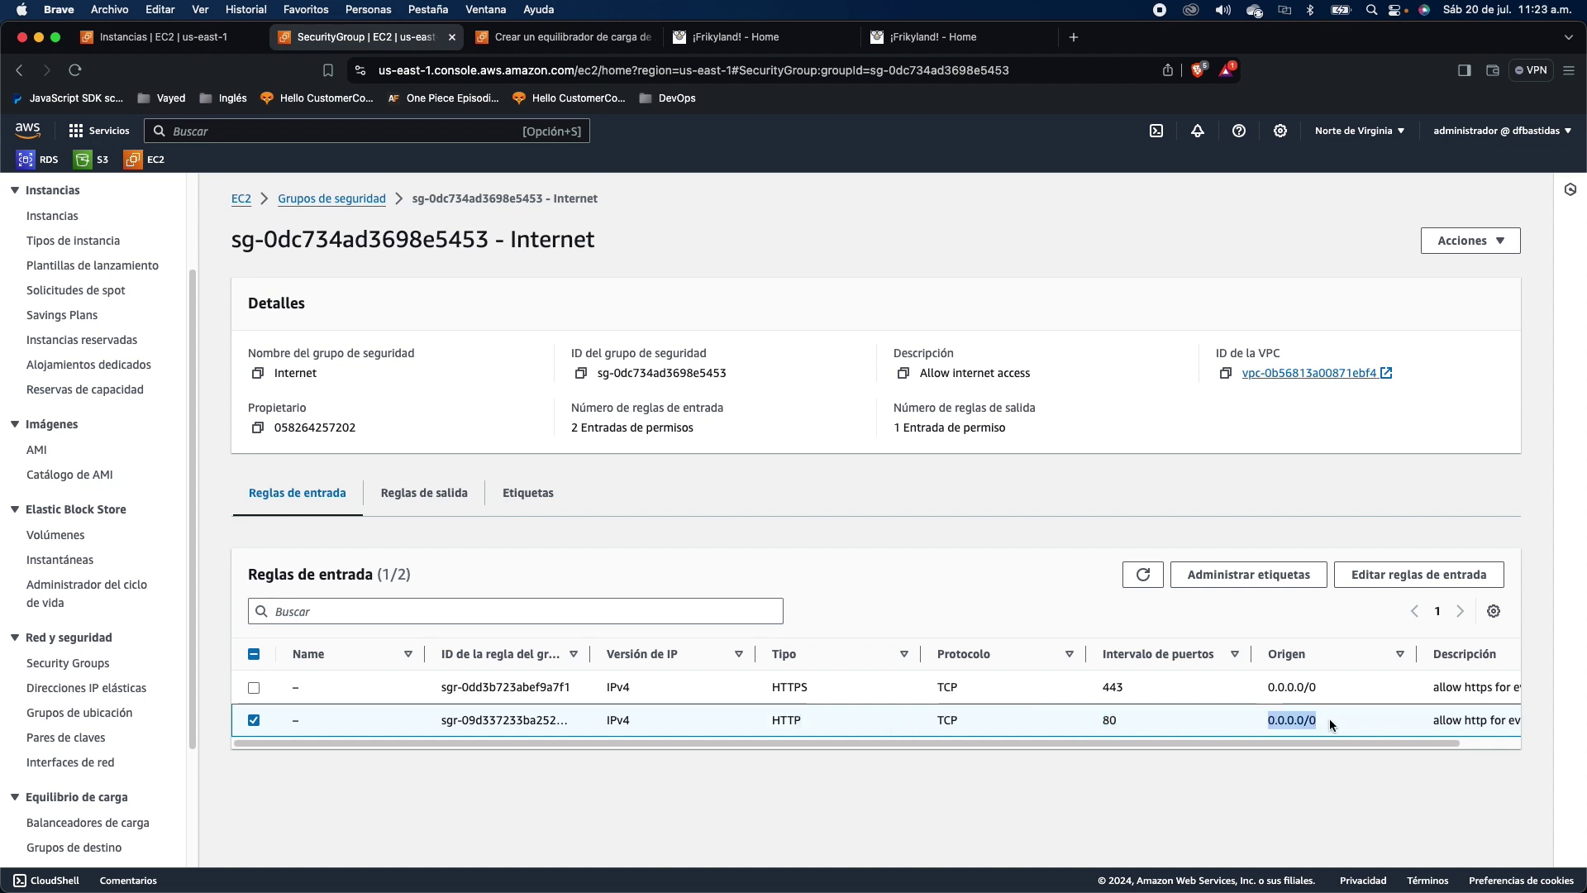
left_click(544, 38)
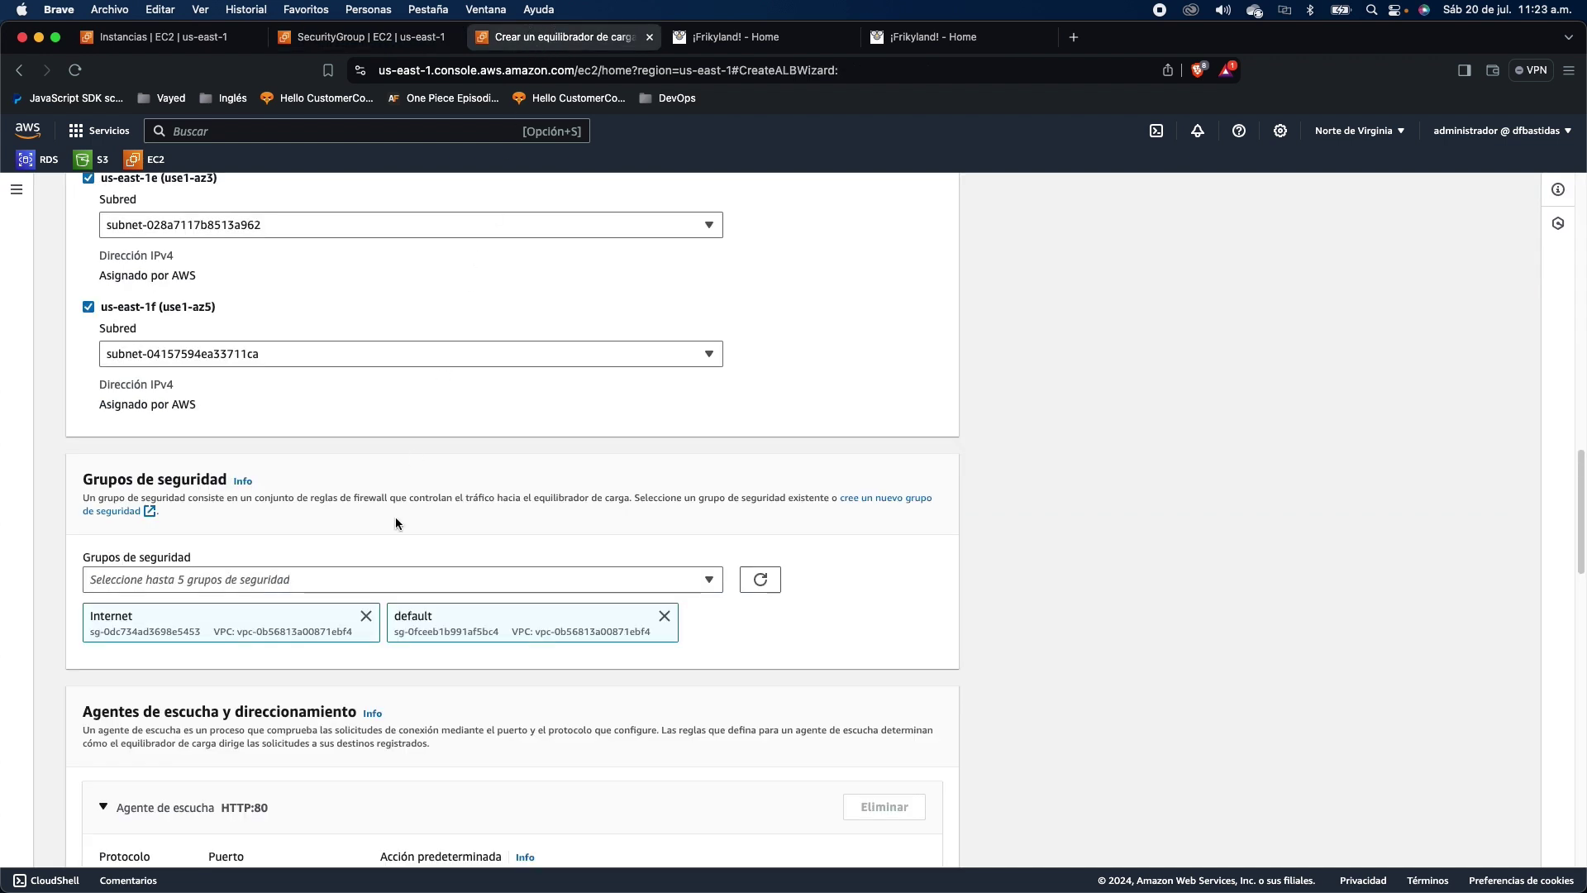
Step: Check which target groups are available for the default action of the HTTP:80 listener
scroll(346, 511, "down", 1)
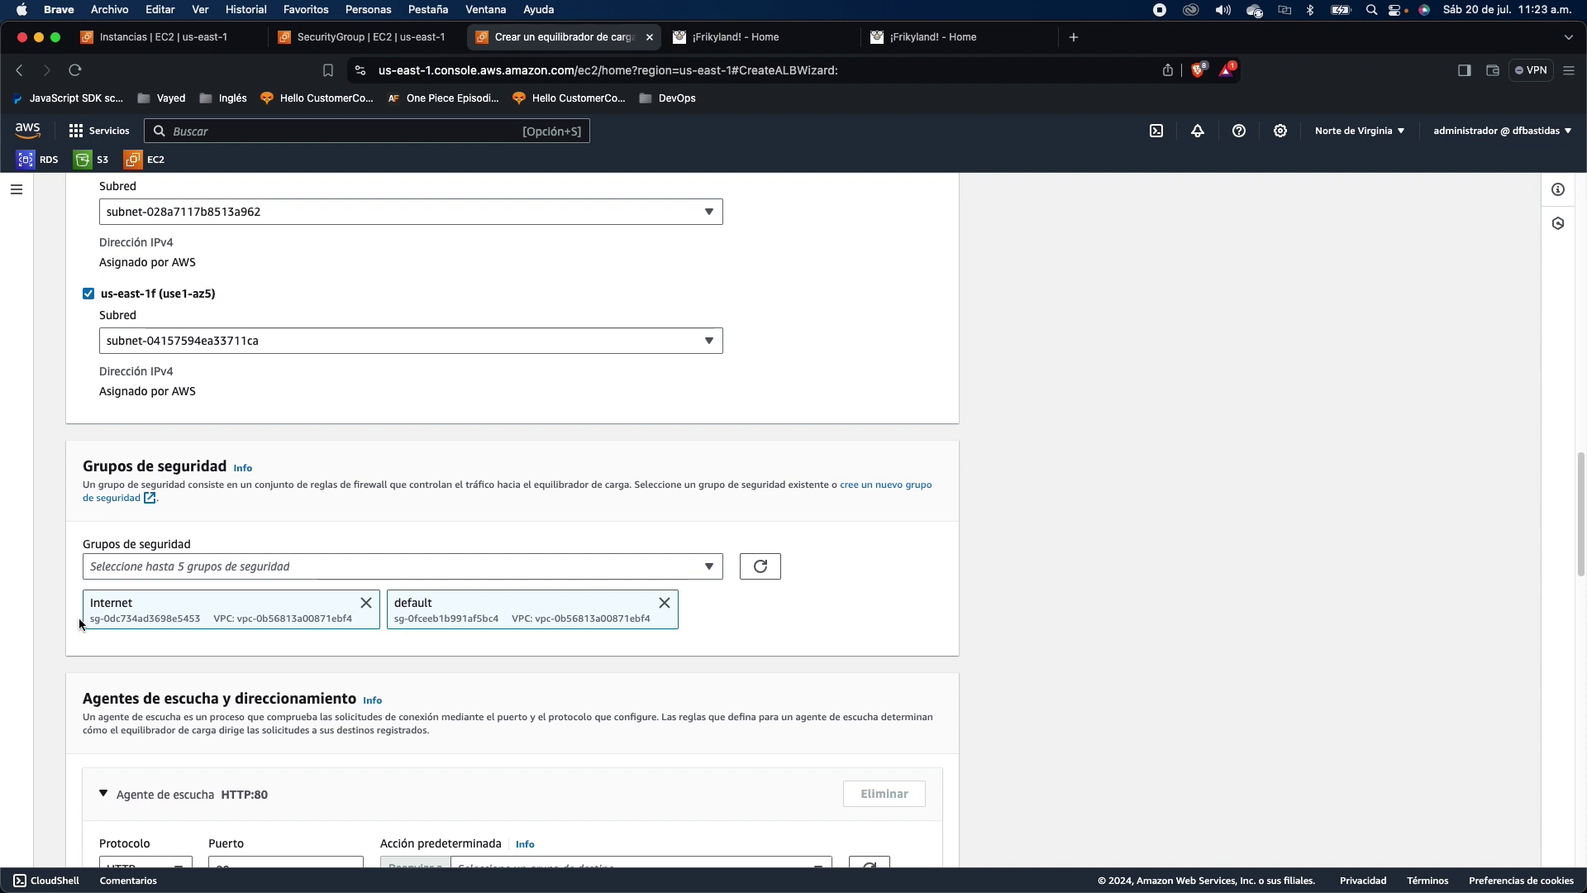
scroll(72, 620, "down", 2)
scroll(66, 629, "down", 5)
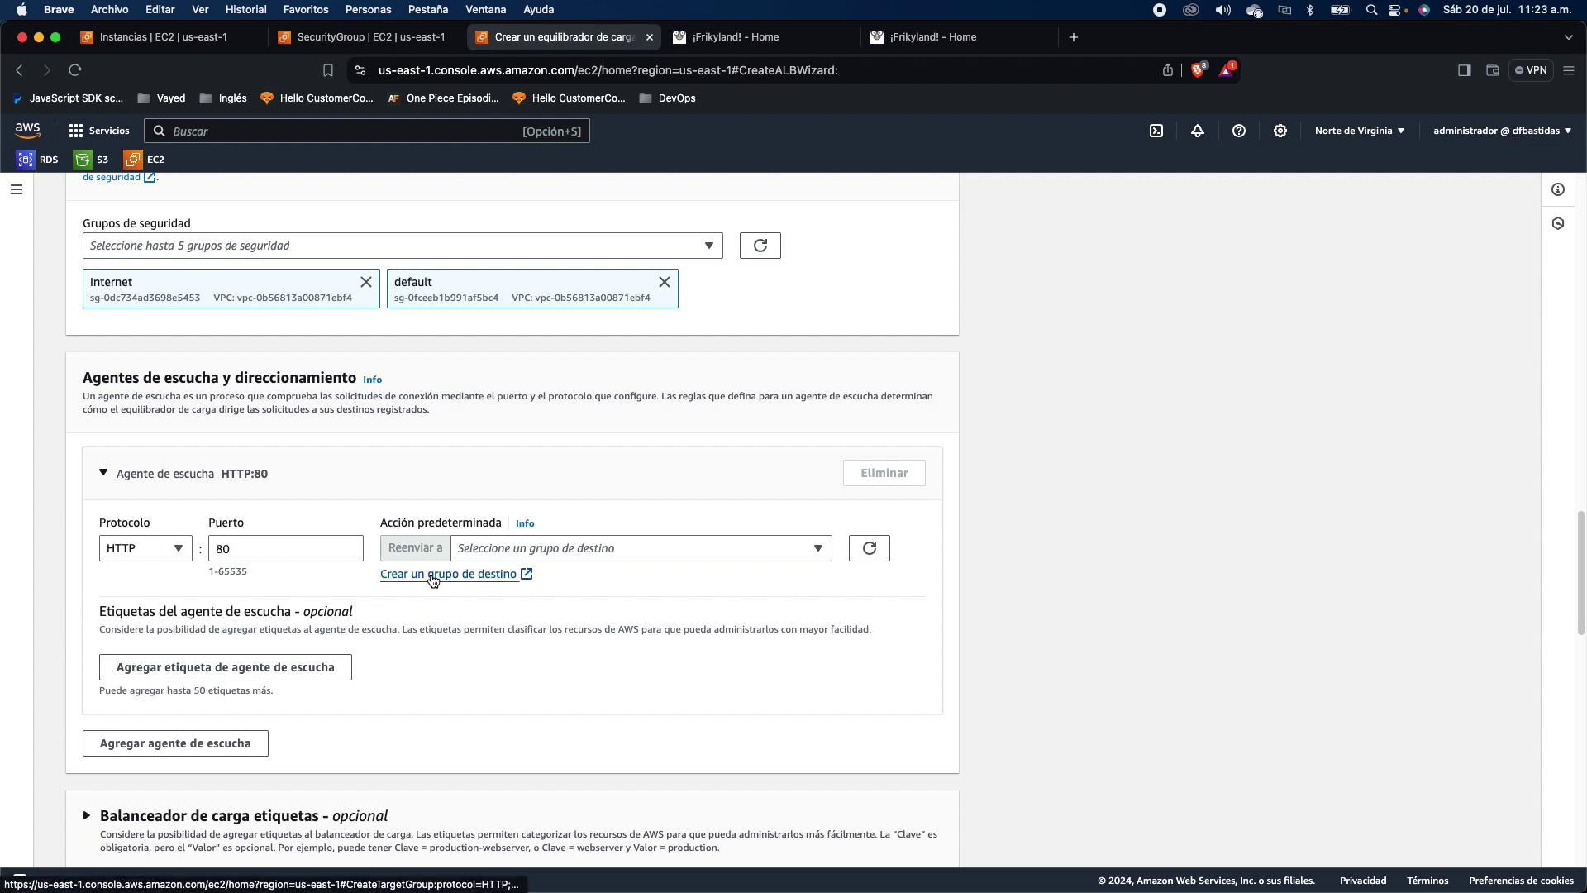
left_click(599, 552)
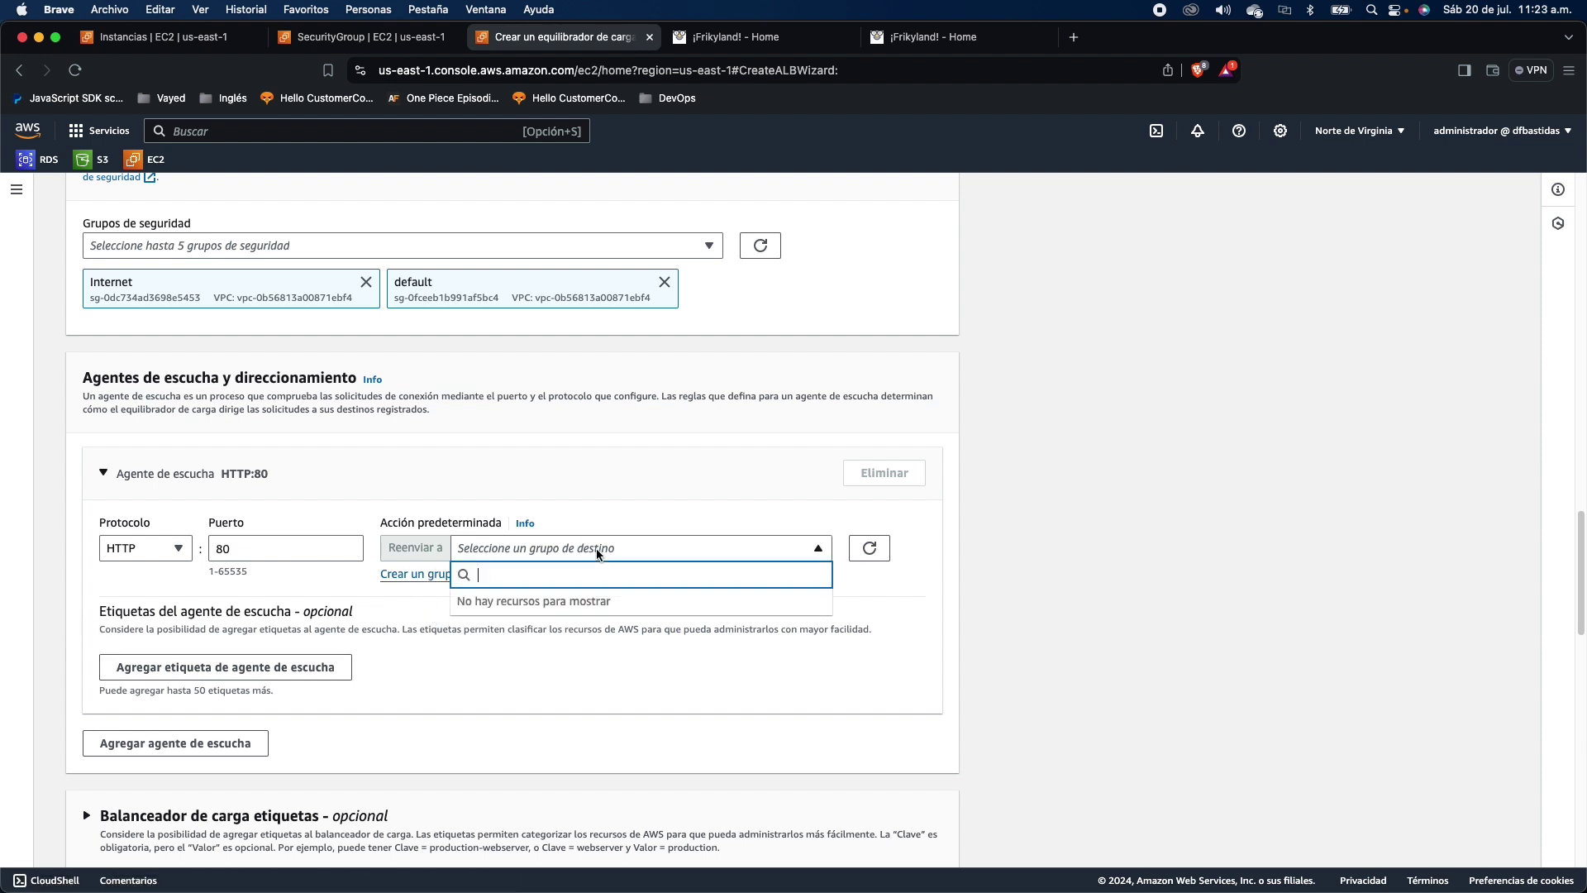
left_click(863, 555)
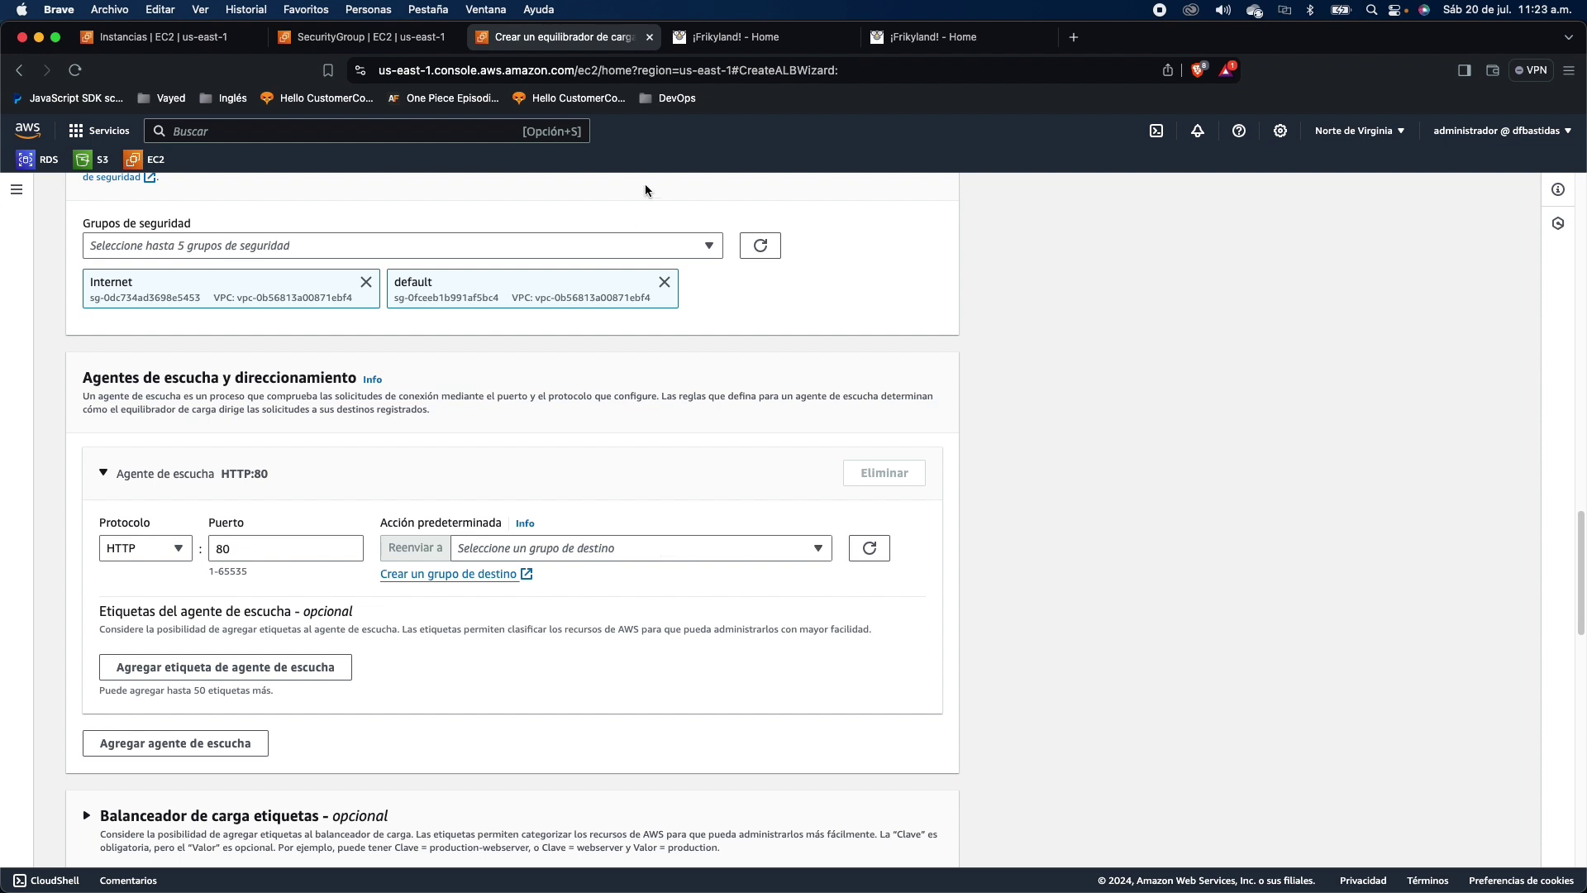
Step: Compare the IP addresses of the two Frikyland sites and return to the load balancer form
left_click(716, 43)
left_click_drag(521, 71, 441, 71)
left_click(957, 37)
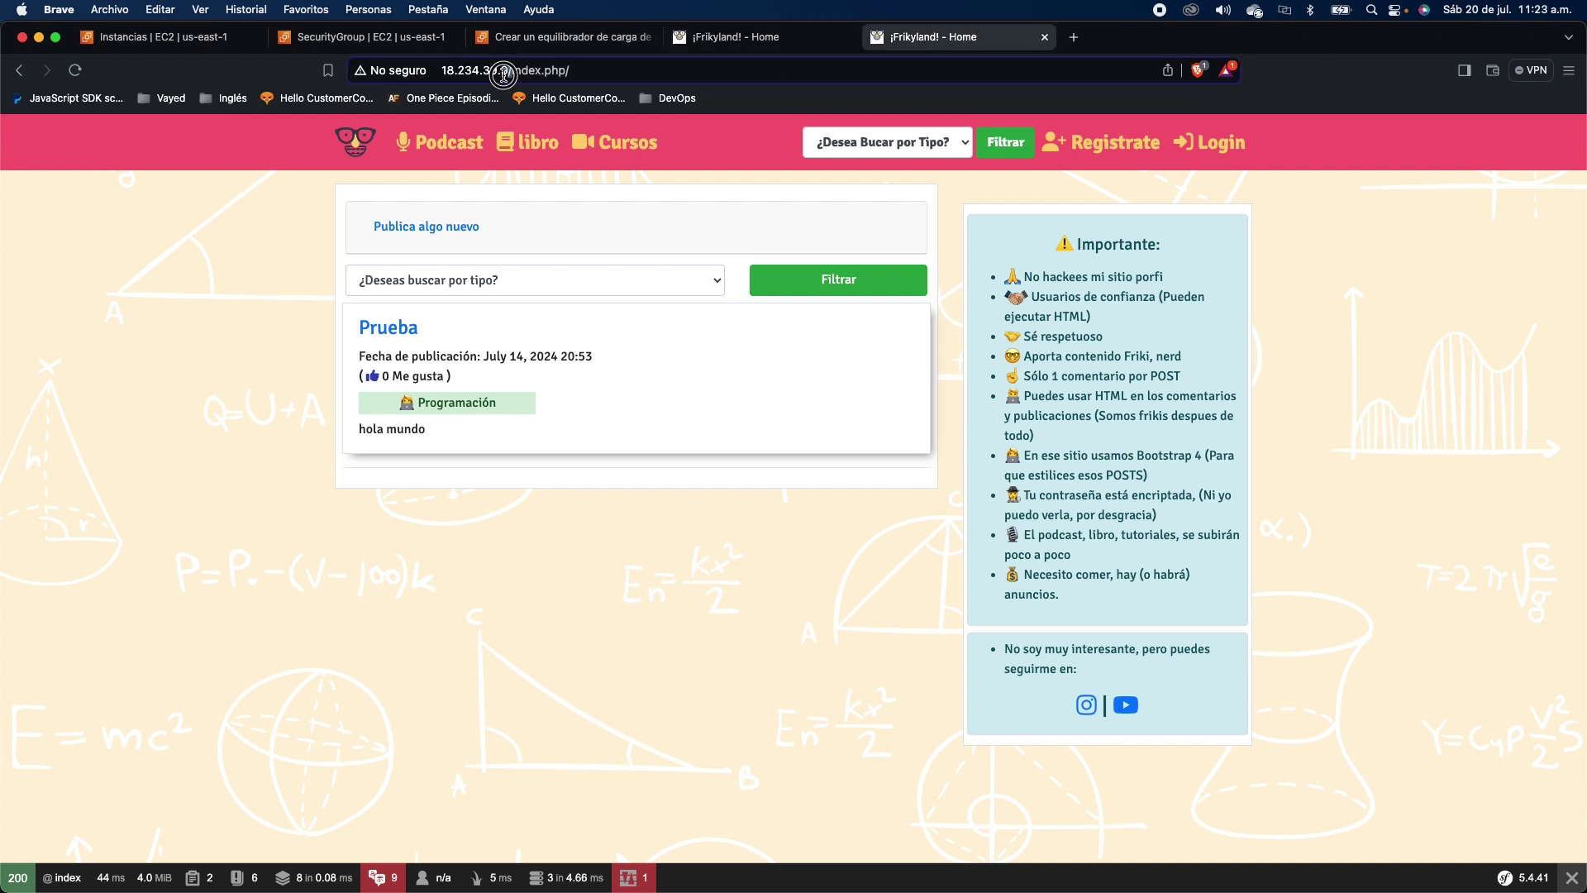
left_click(807, 41)
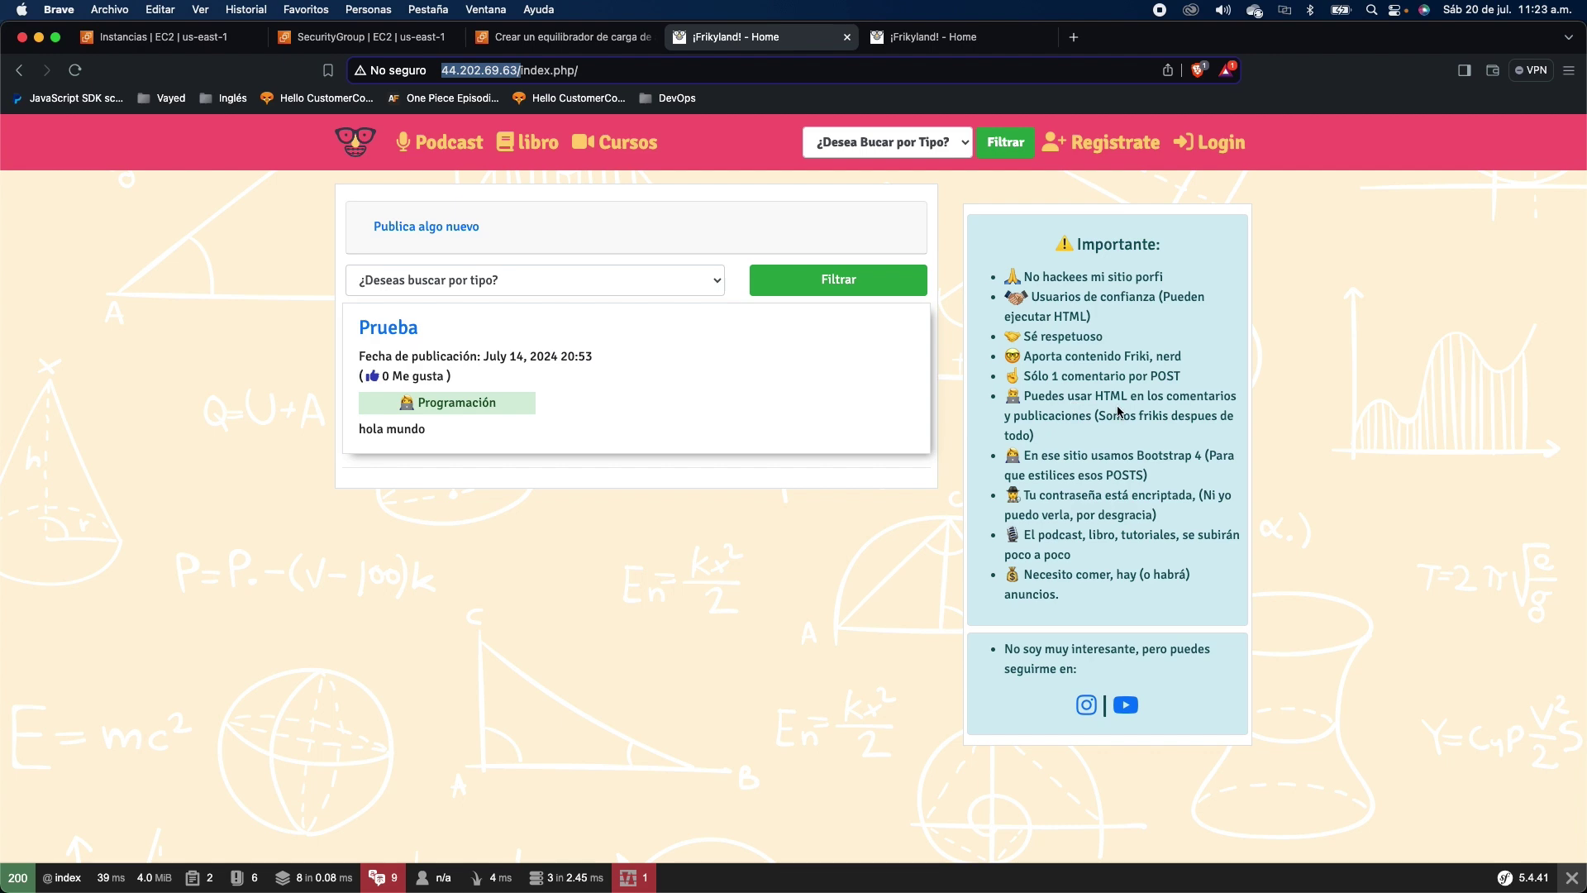
left_click(552, 41)
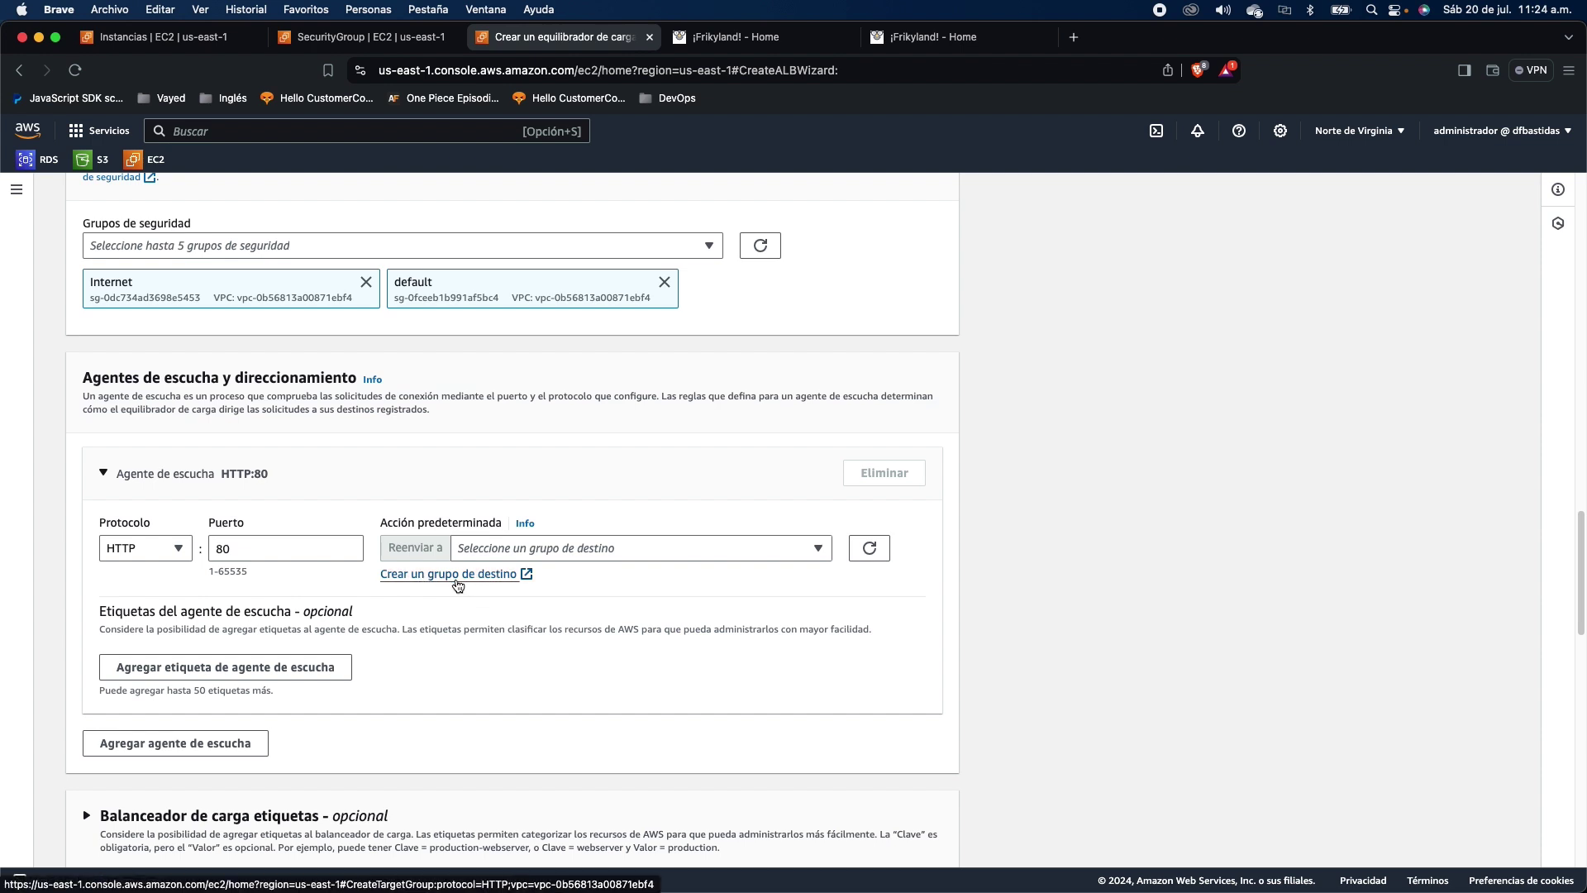
Step: Locate the target groups section of the EC2 console from the Internet security group page and return to the load balancer form
left_click(359, 41)
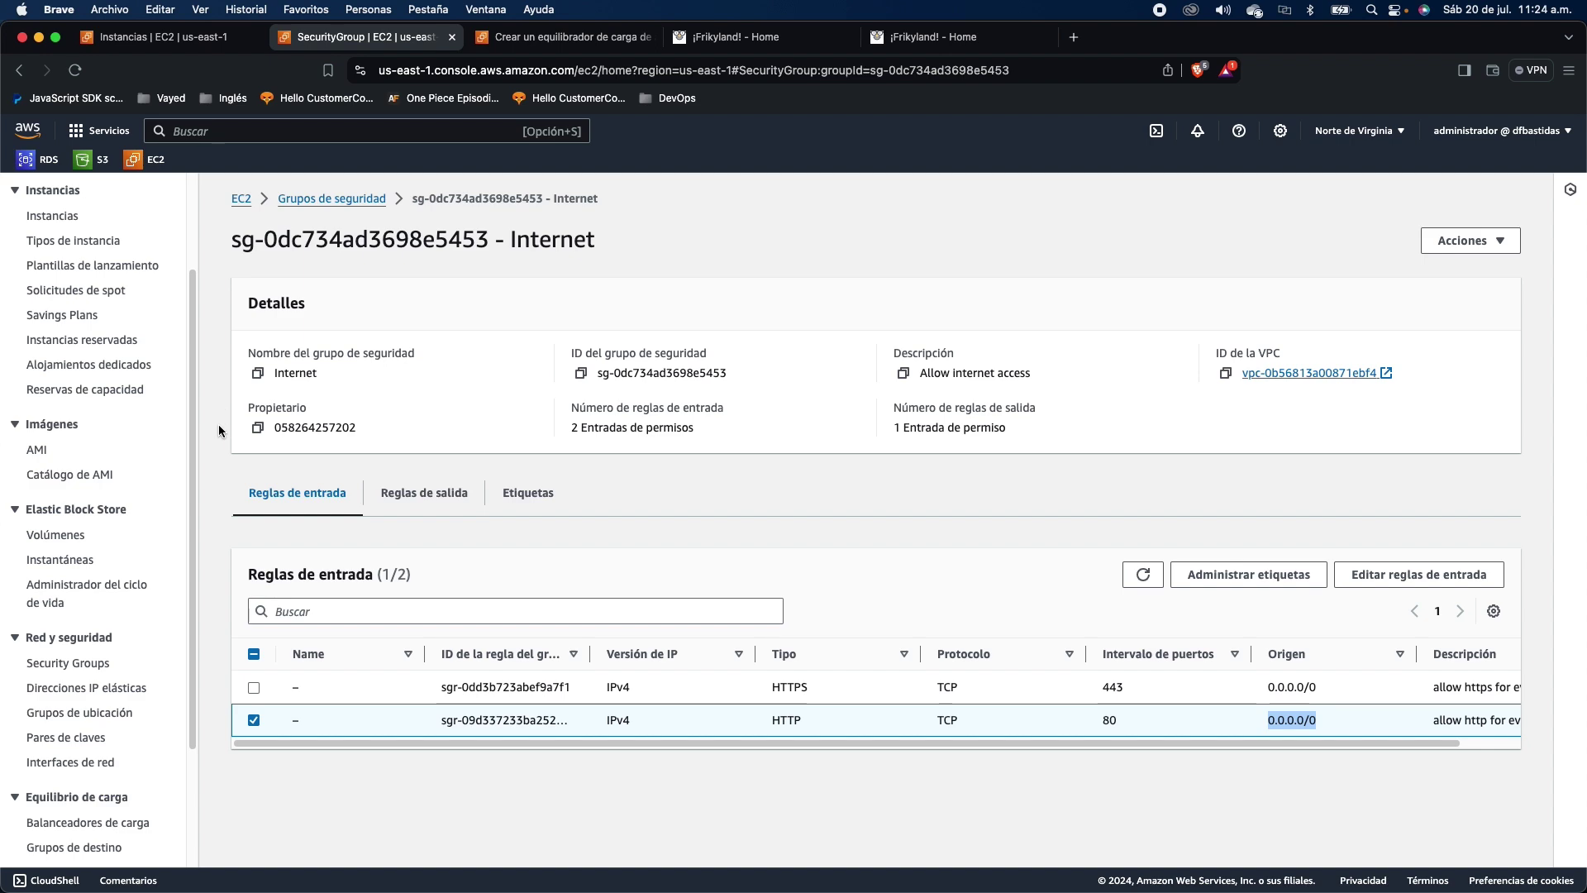
scroll(141, 449, "up", 3)
scroll(142, 447, "down", 6)
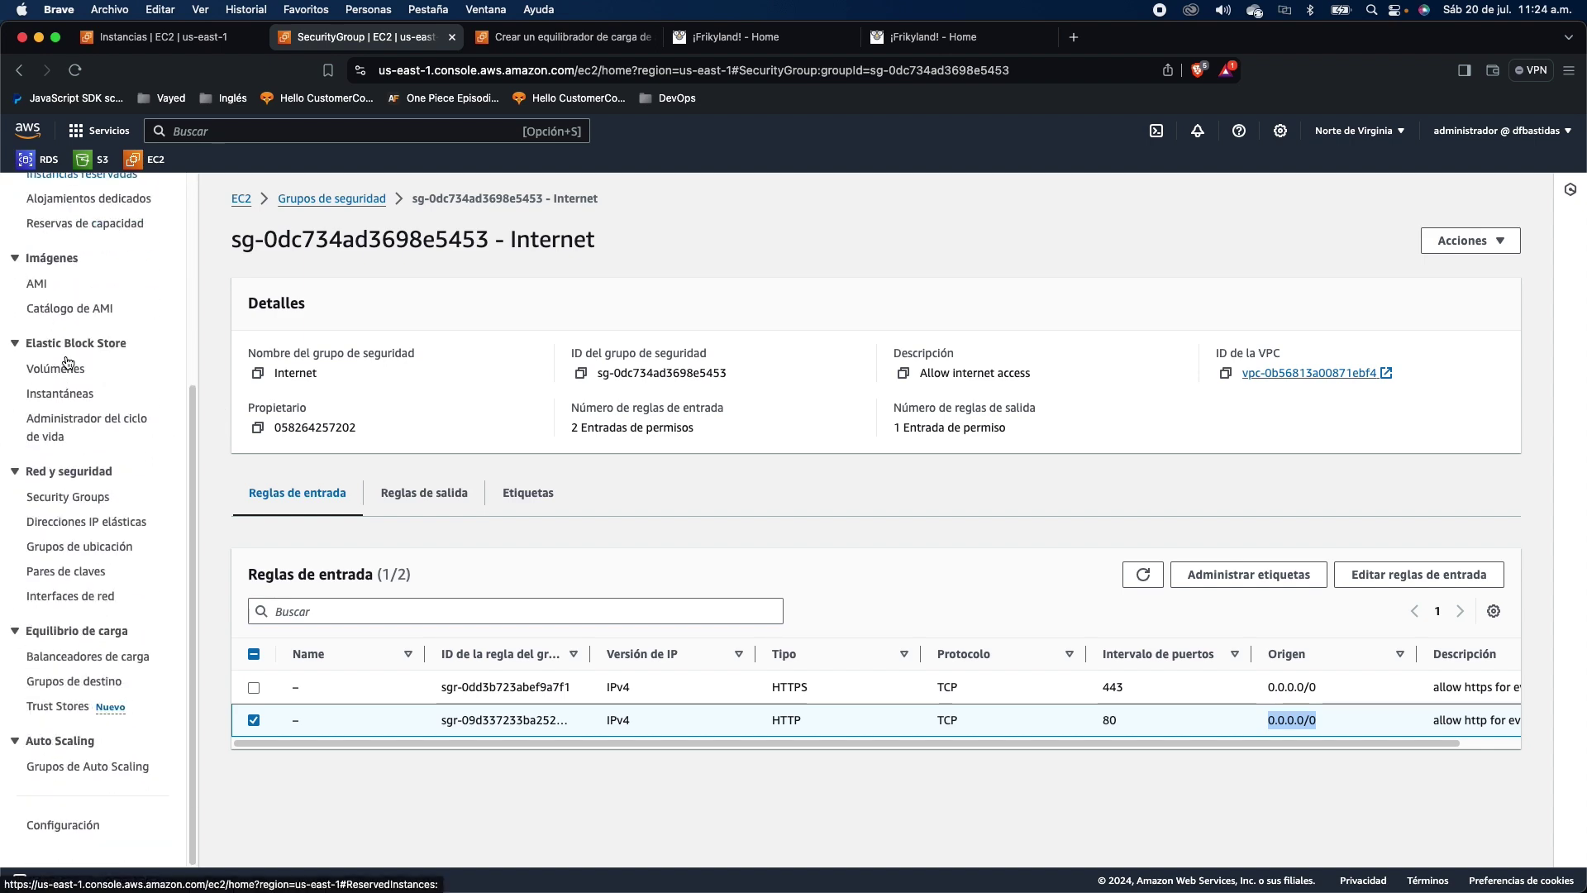
scroll(180, 261, "up", 5)
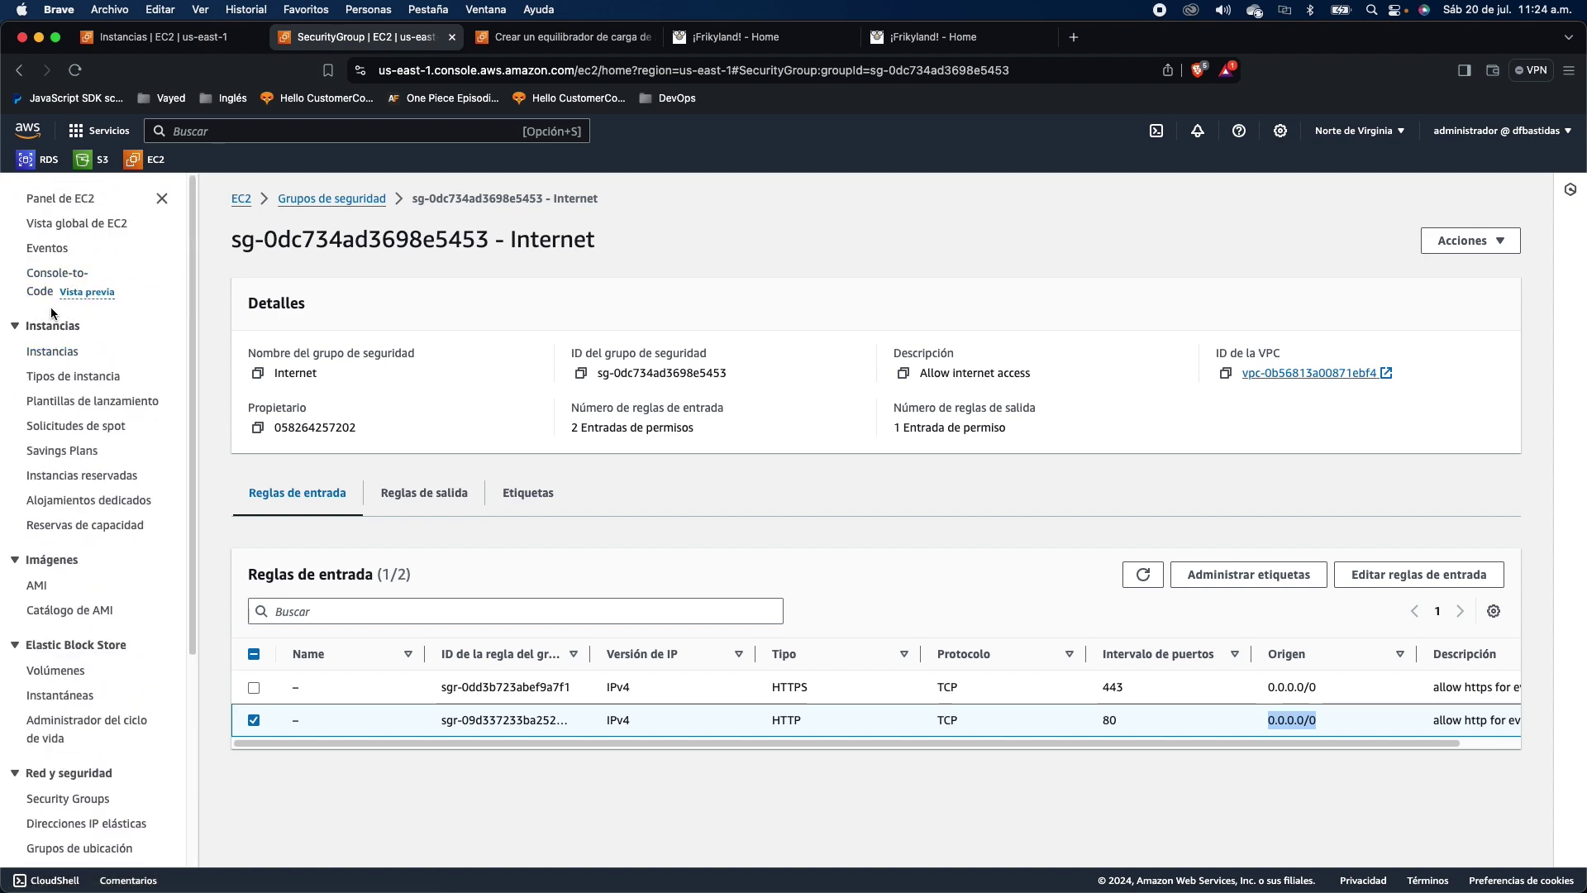
scroll(82, 430, "down", 4)
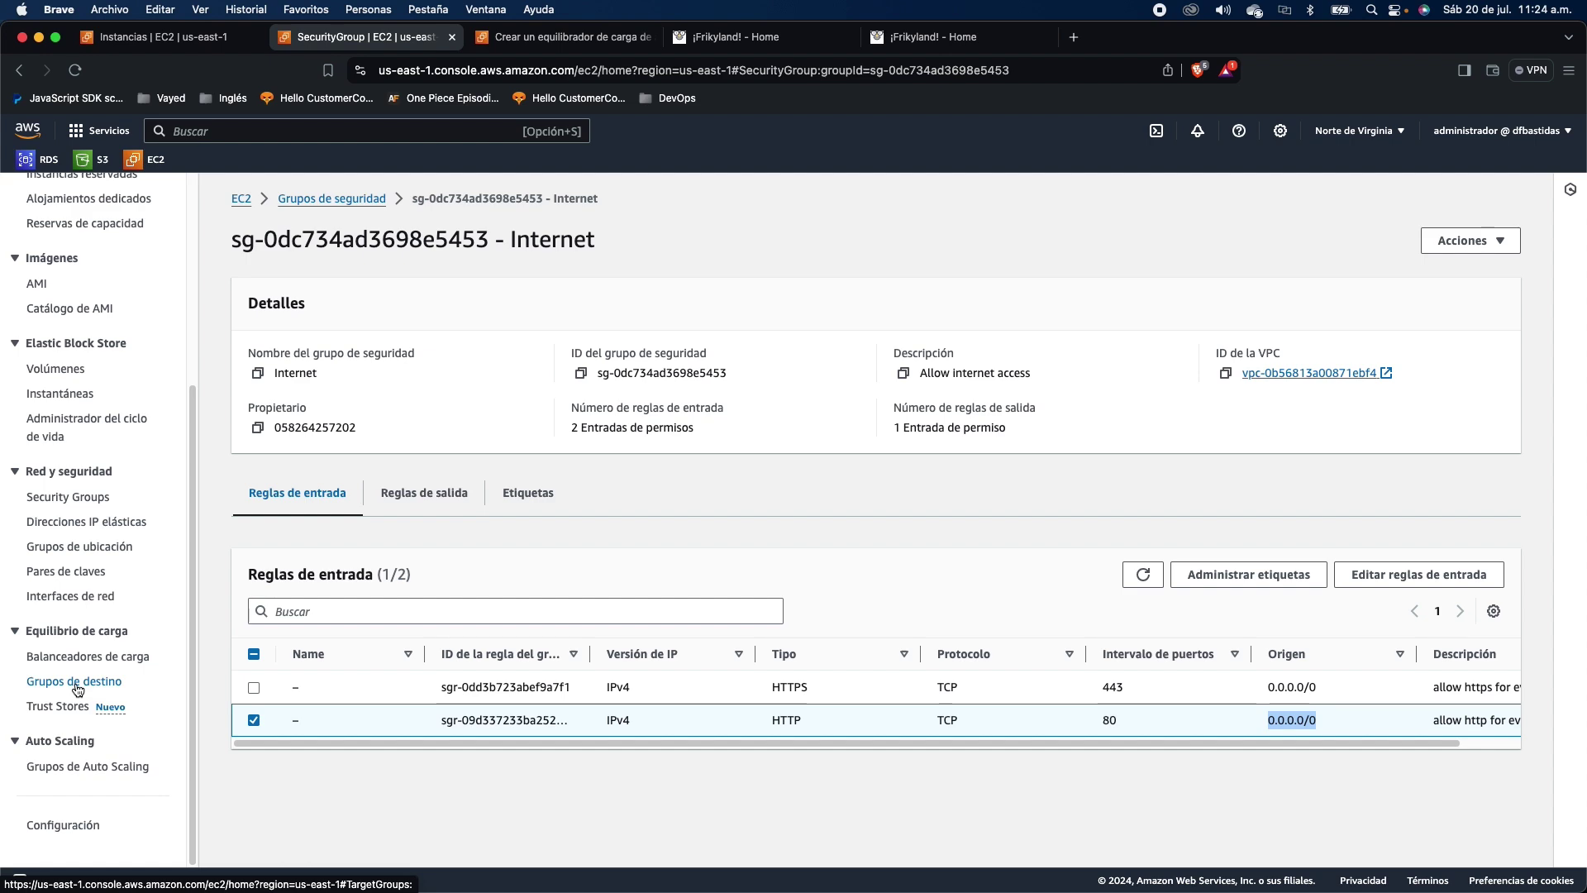
left_click(562, 37)
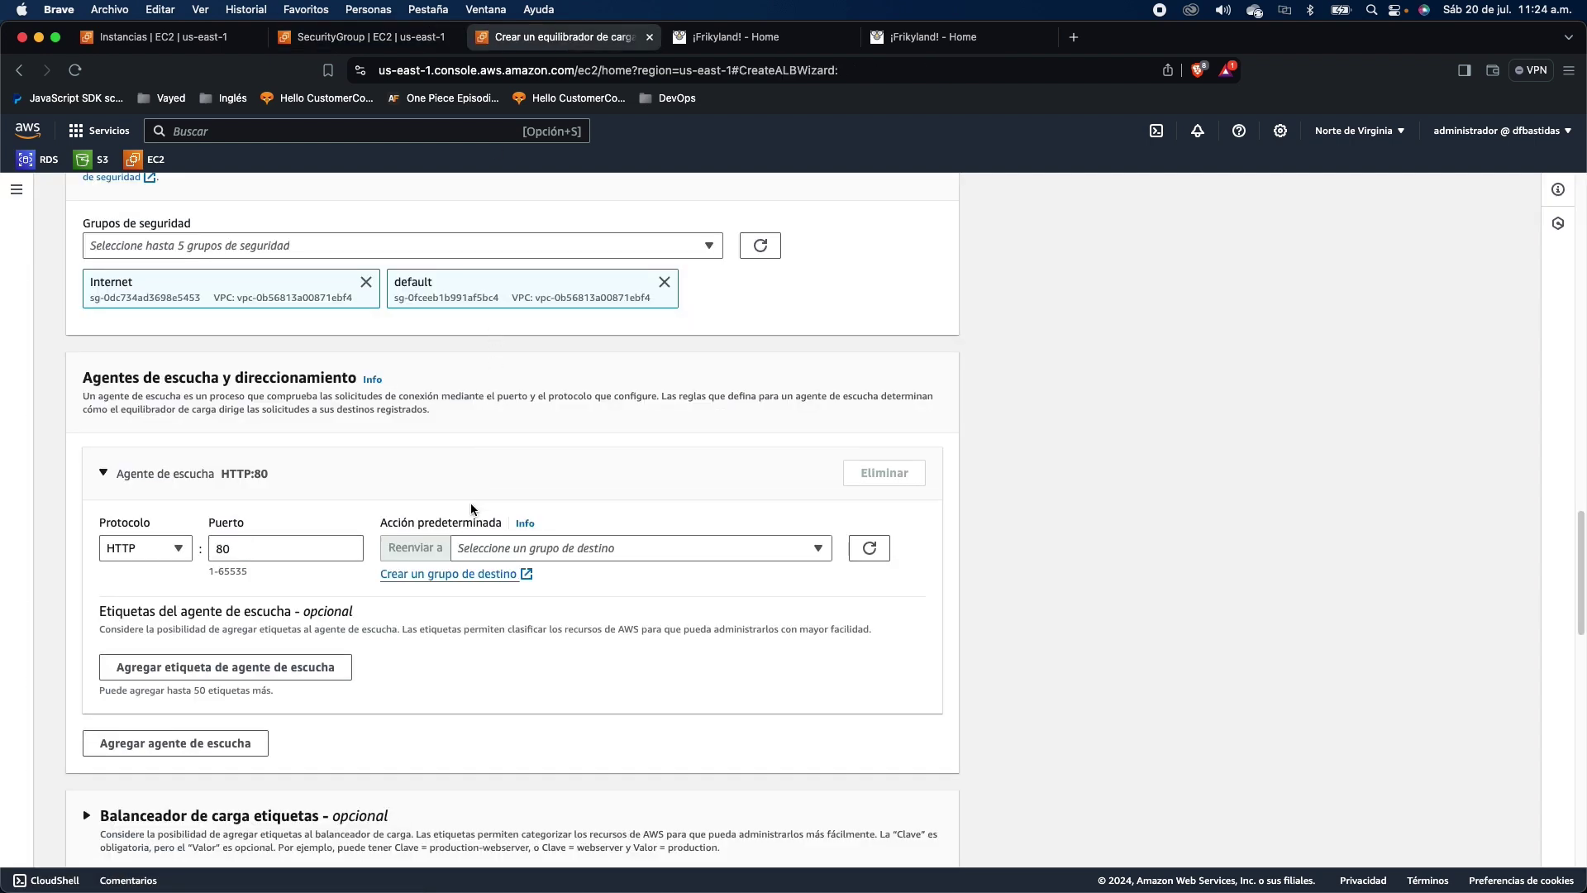
Step: Start creating a target group for the HTTP:80 listener, with Instances as the target type
left_click(468, 575)
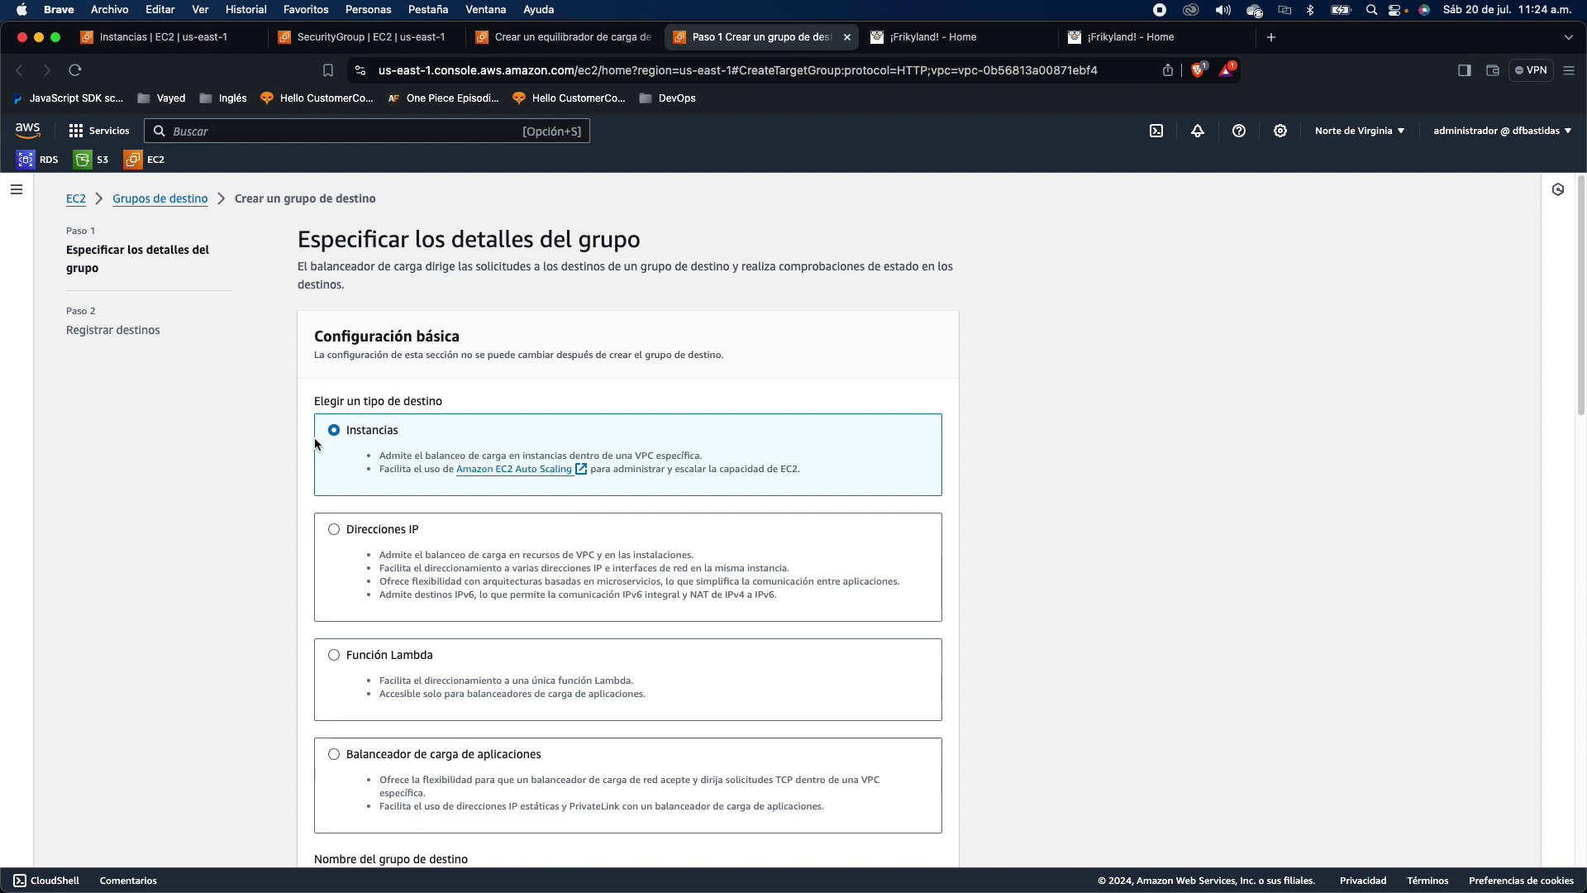
scroll(379, 434, "down", 1)
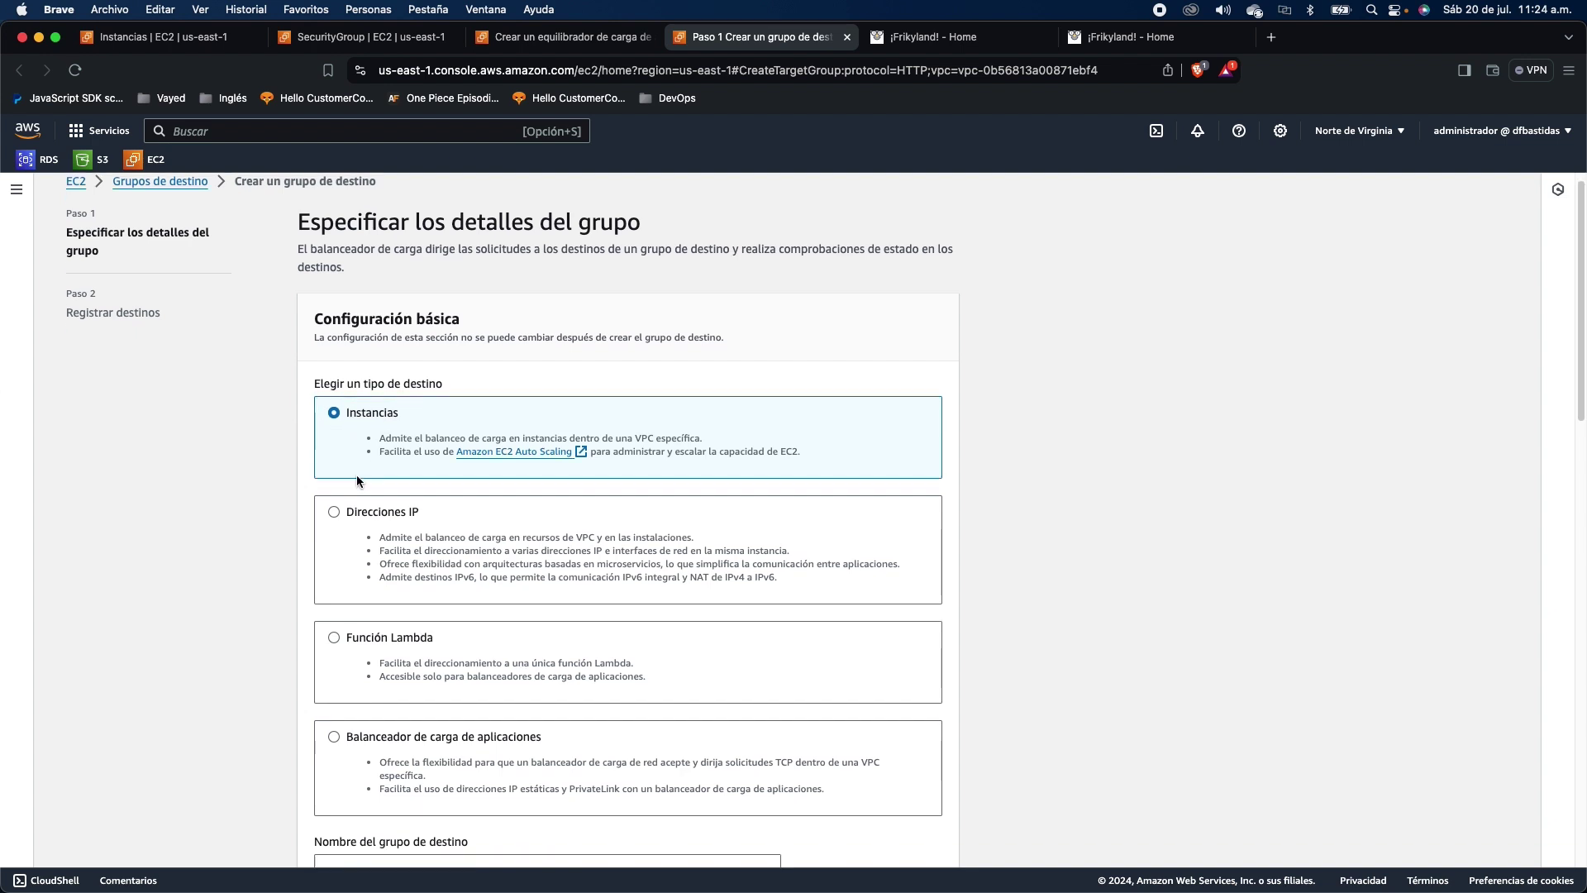
scroll(381, 523, "down", 3)
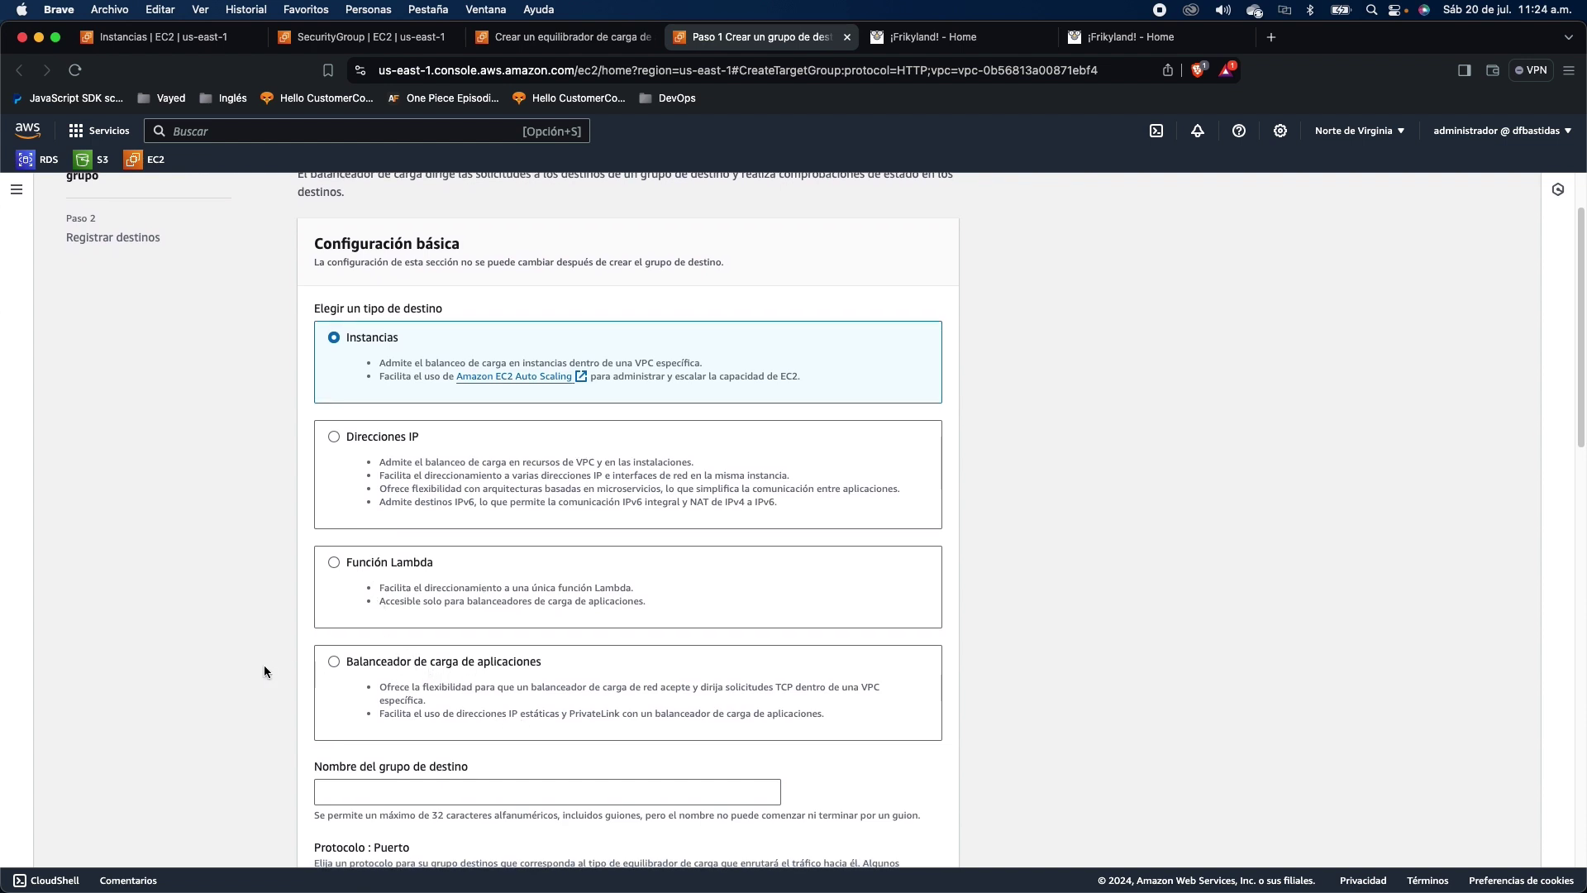
left_click(383, 335)
scroll(236, 415, "down", 4)
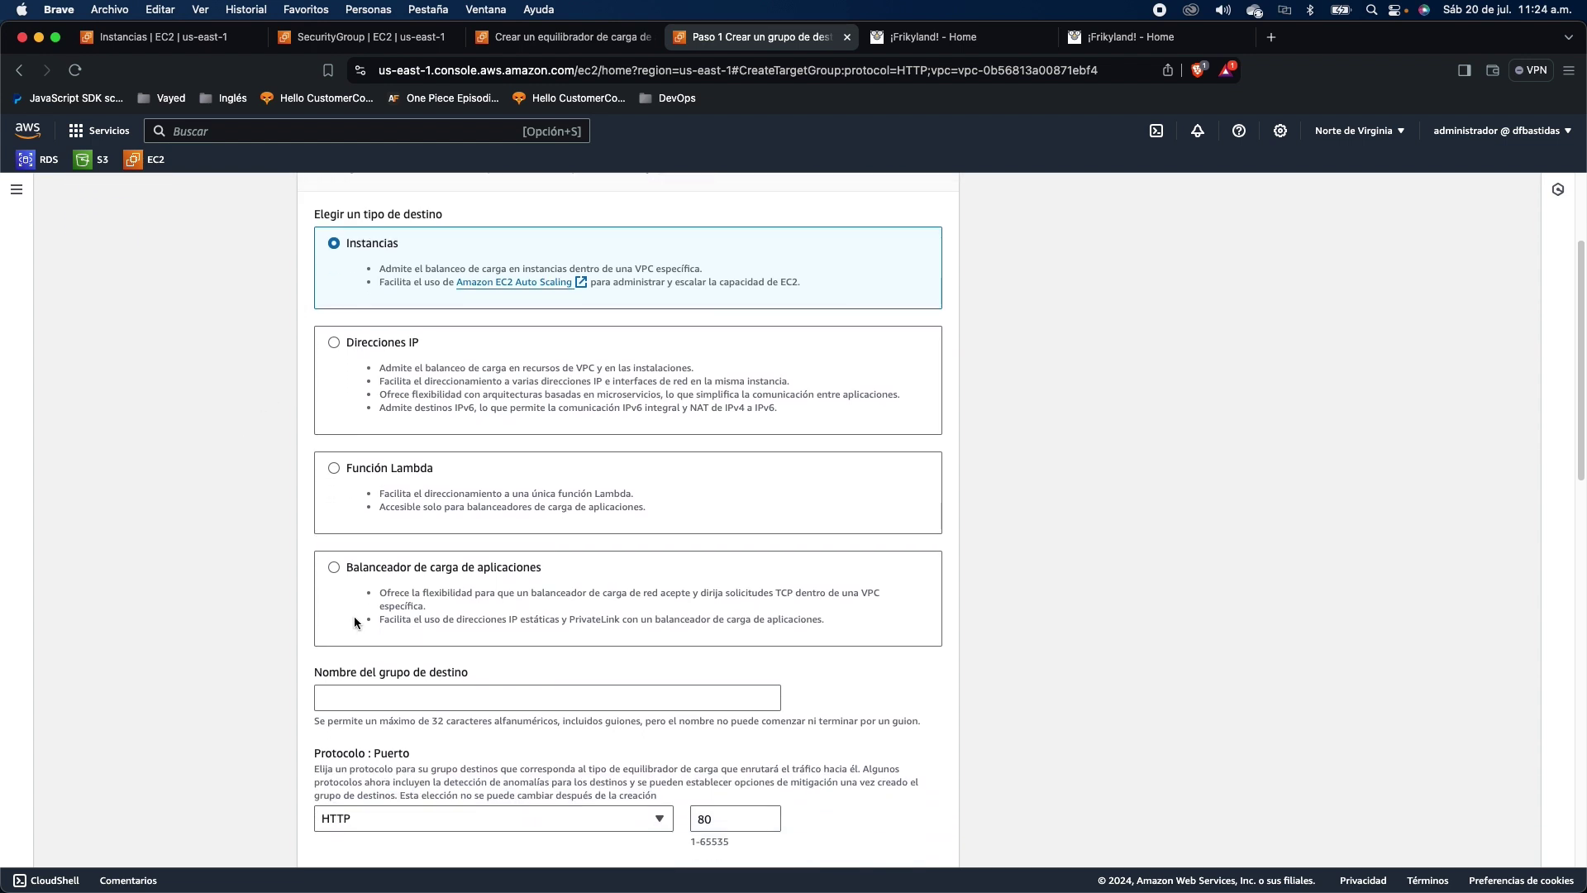
Step: Name the target group GD-FRIKILAND, keep HTTP port 80 with IPv4 and the default health checks, and proceed to registering targets
left_click(457, 702)
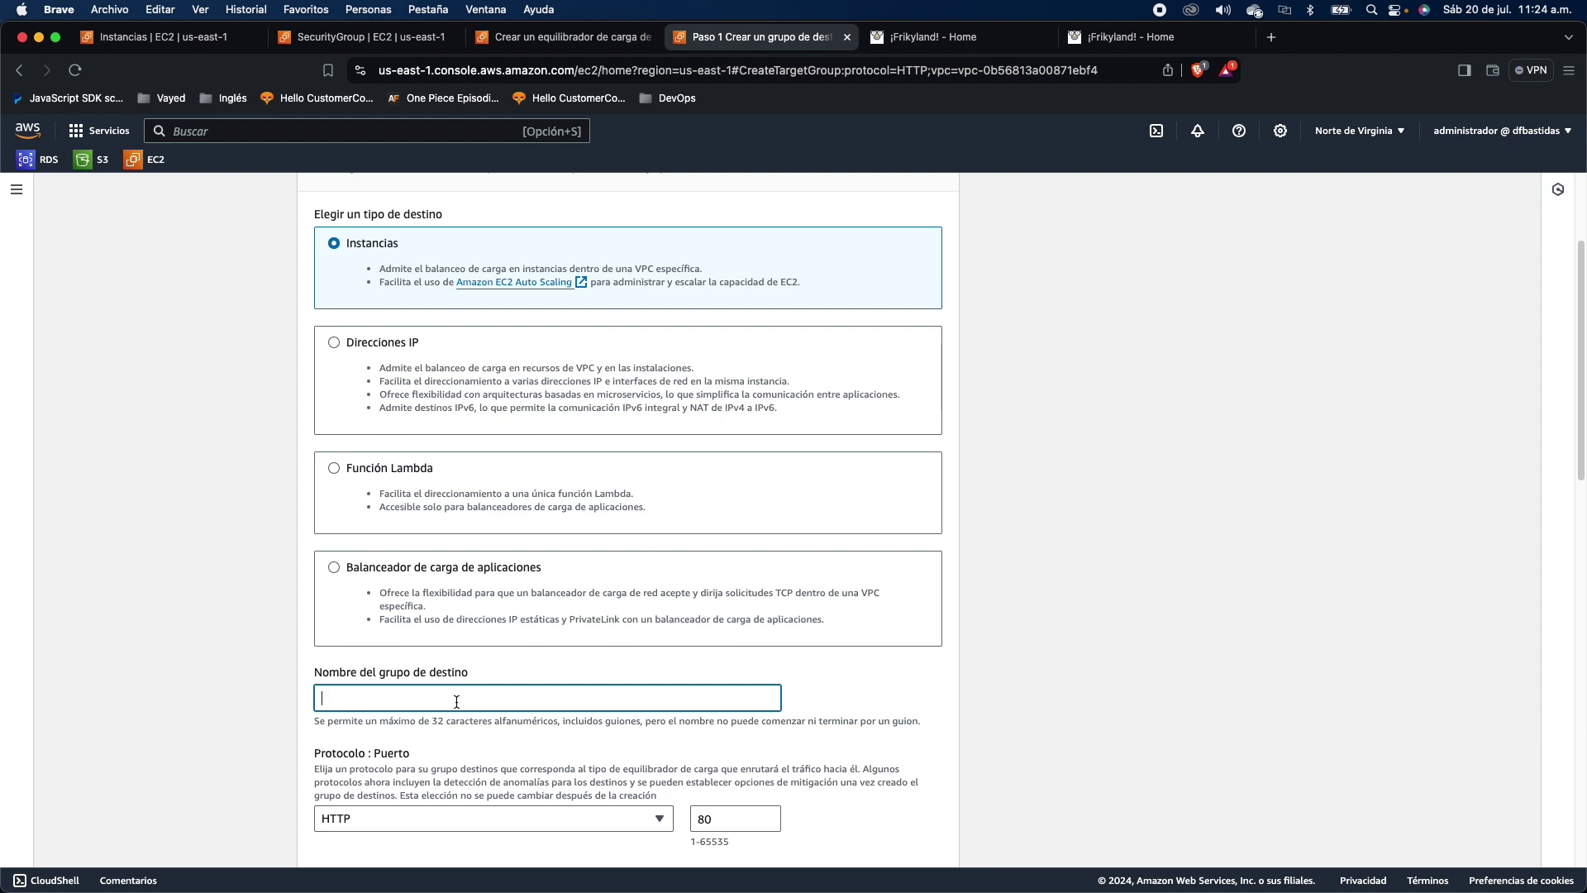
type("D-FRIKILAND")
scroll(110, 625, "down", 3)
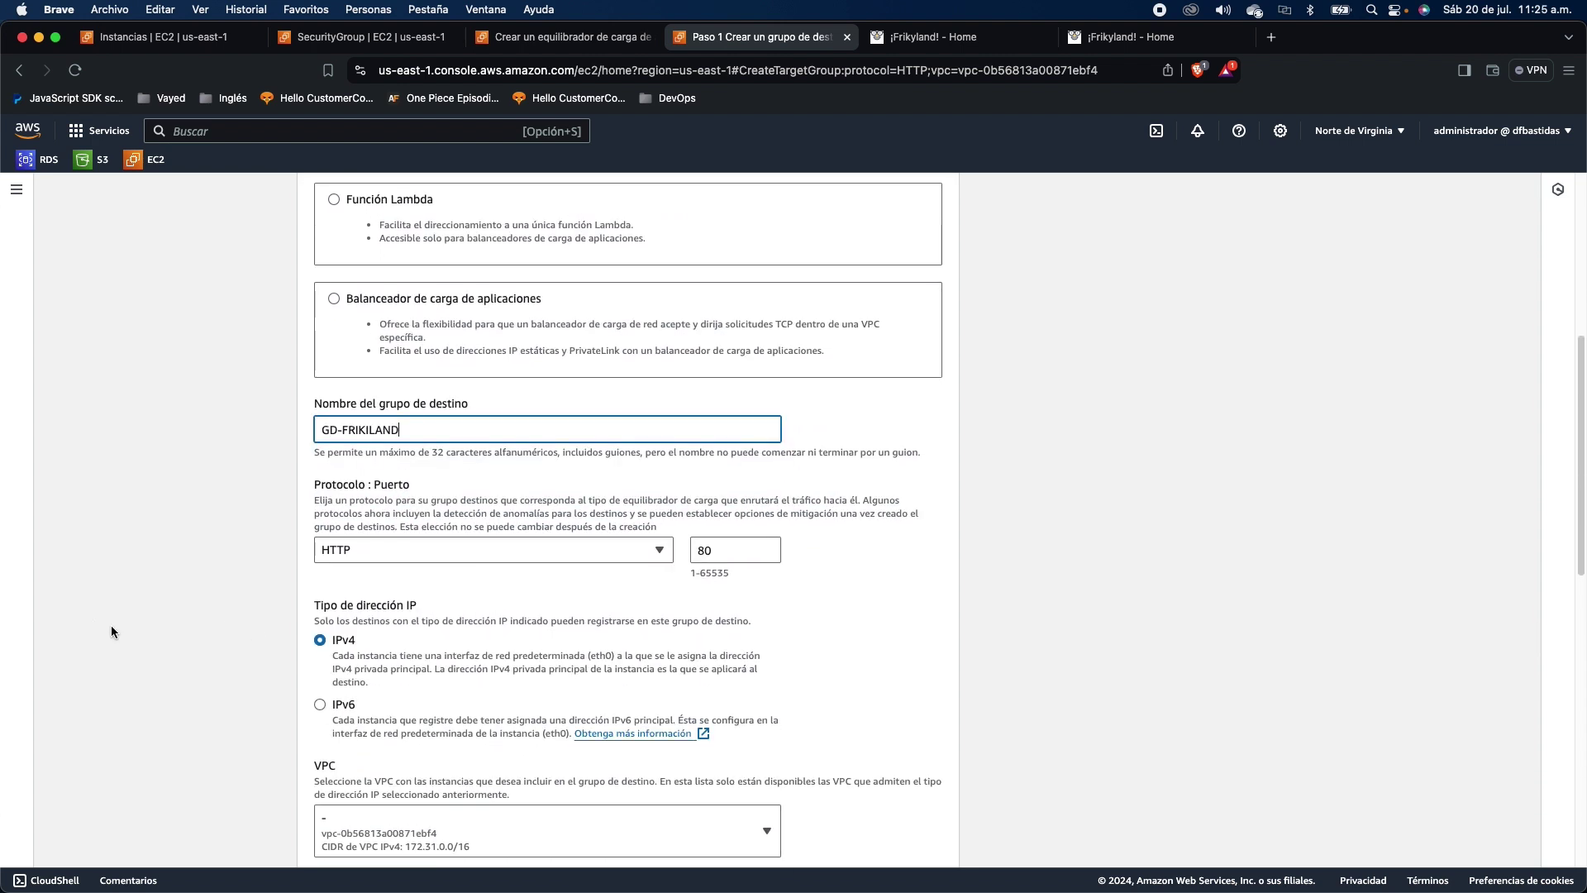
scroll(330, 645, "down", 1)
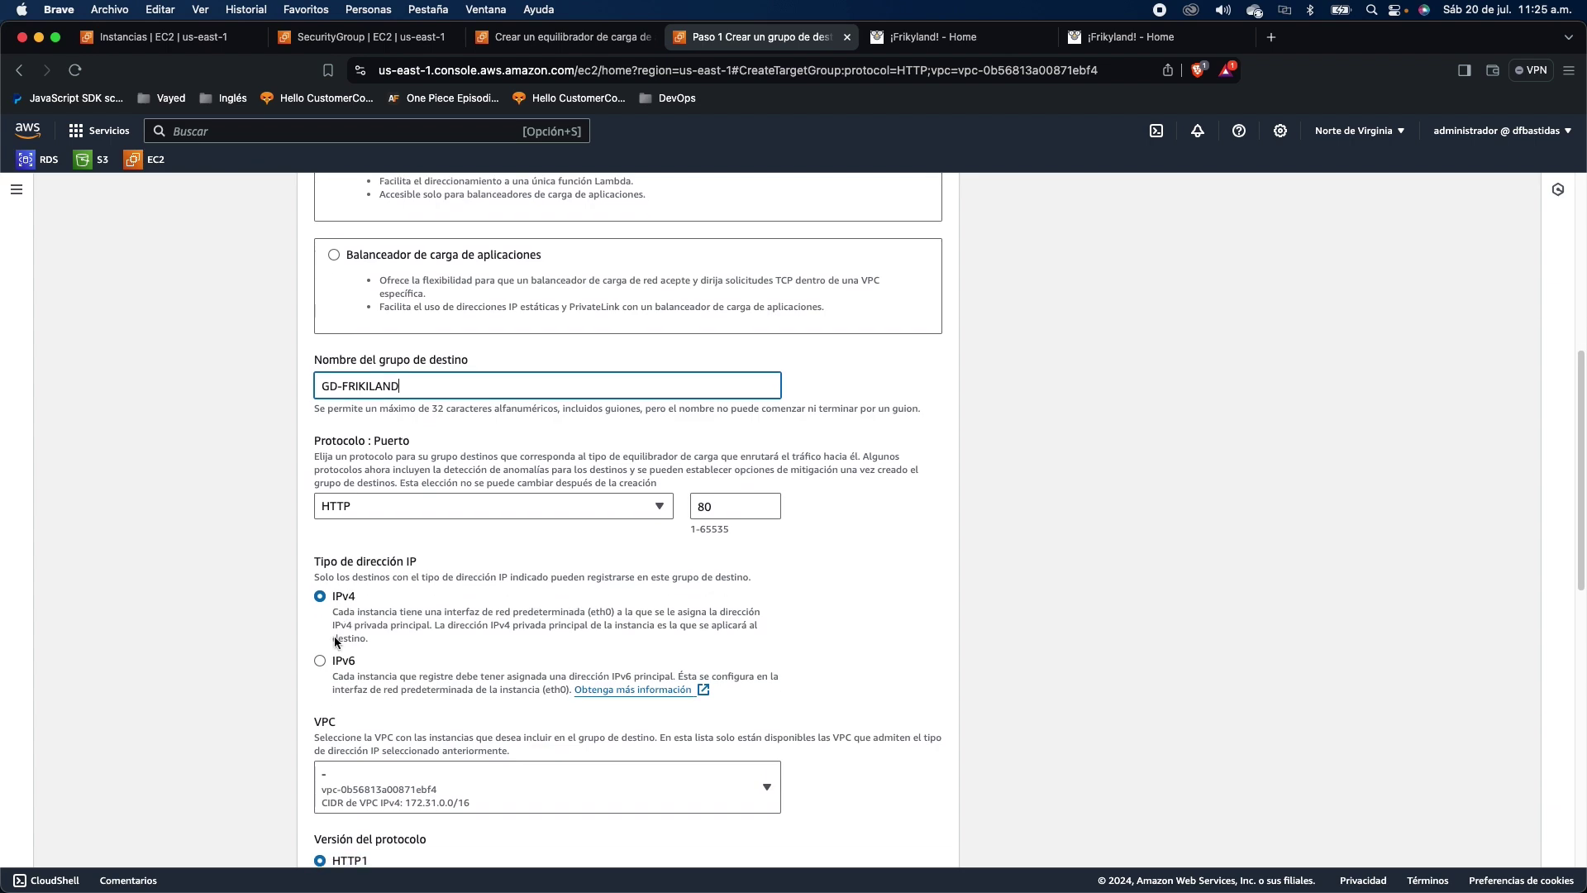
scroll(321, 662, "down", 8)
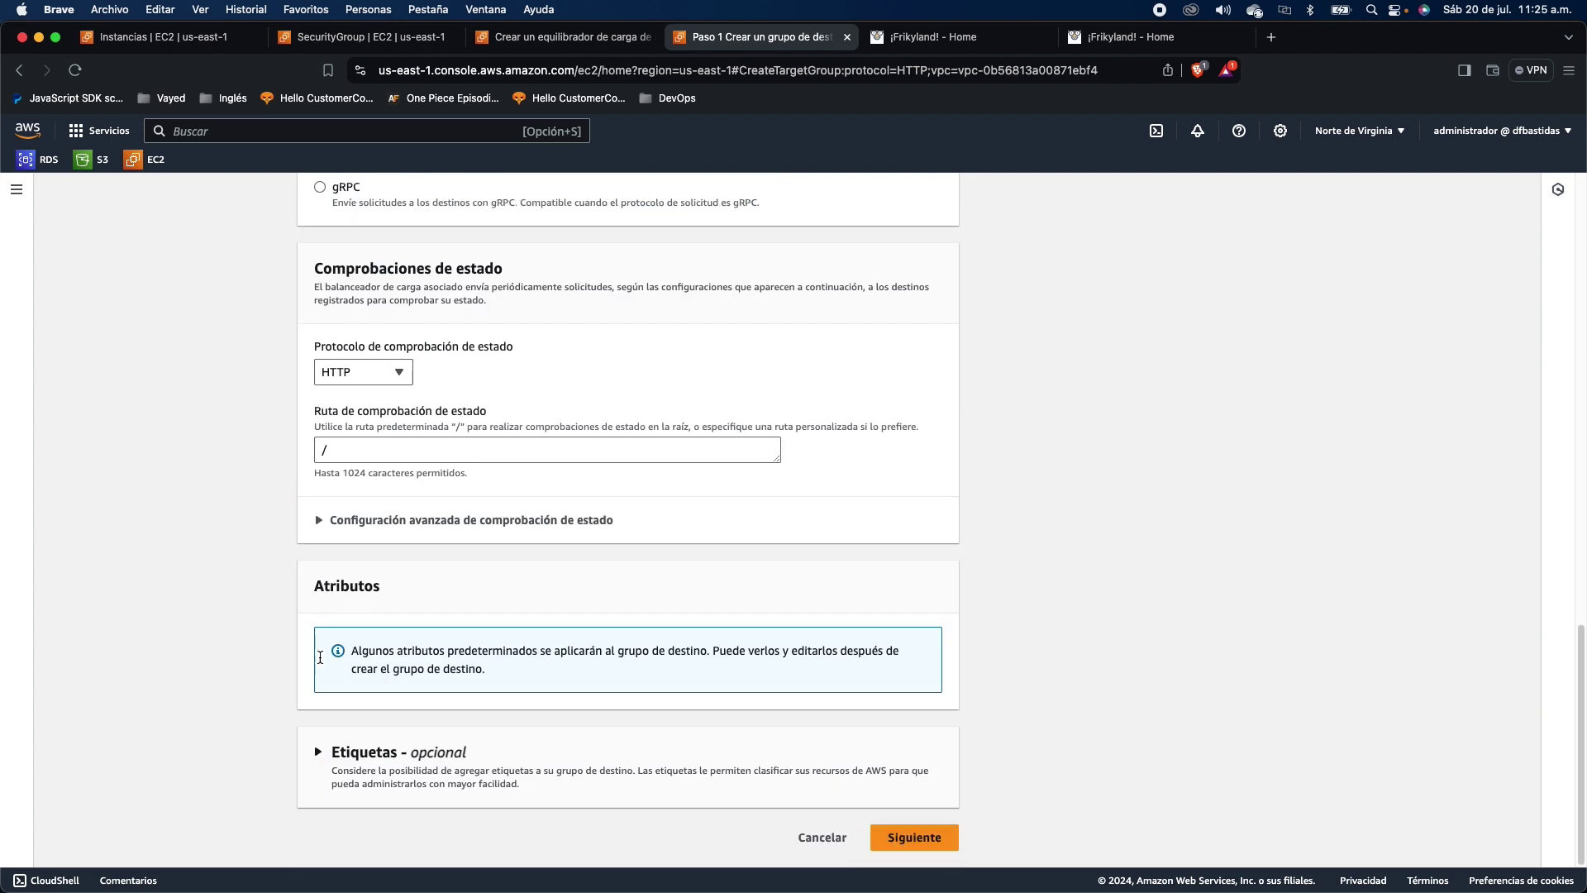
left_click(915, 838)
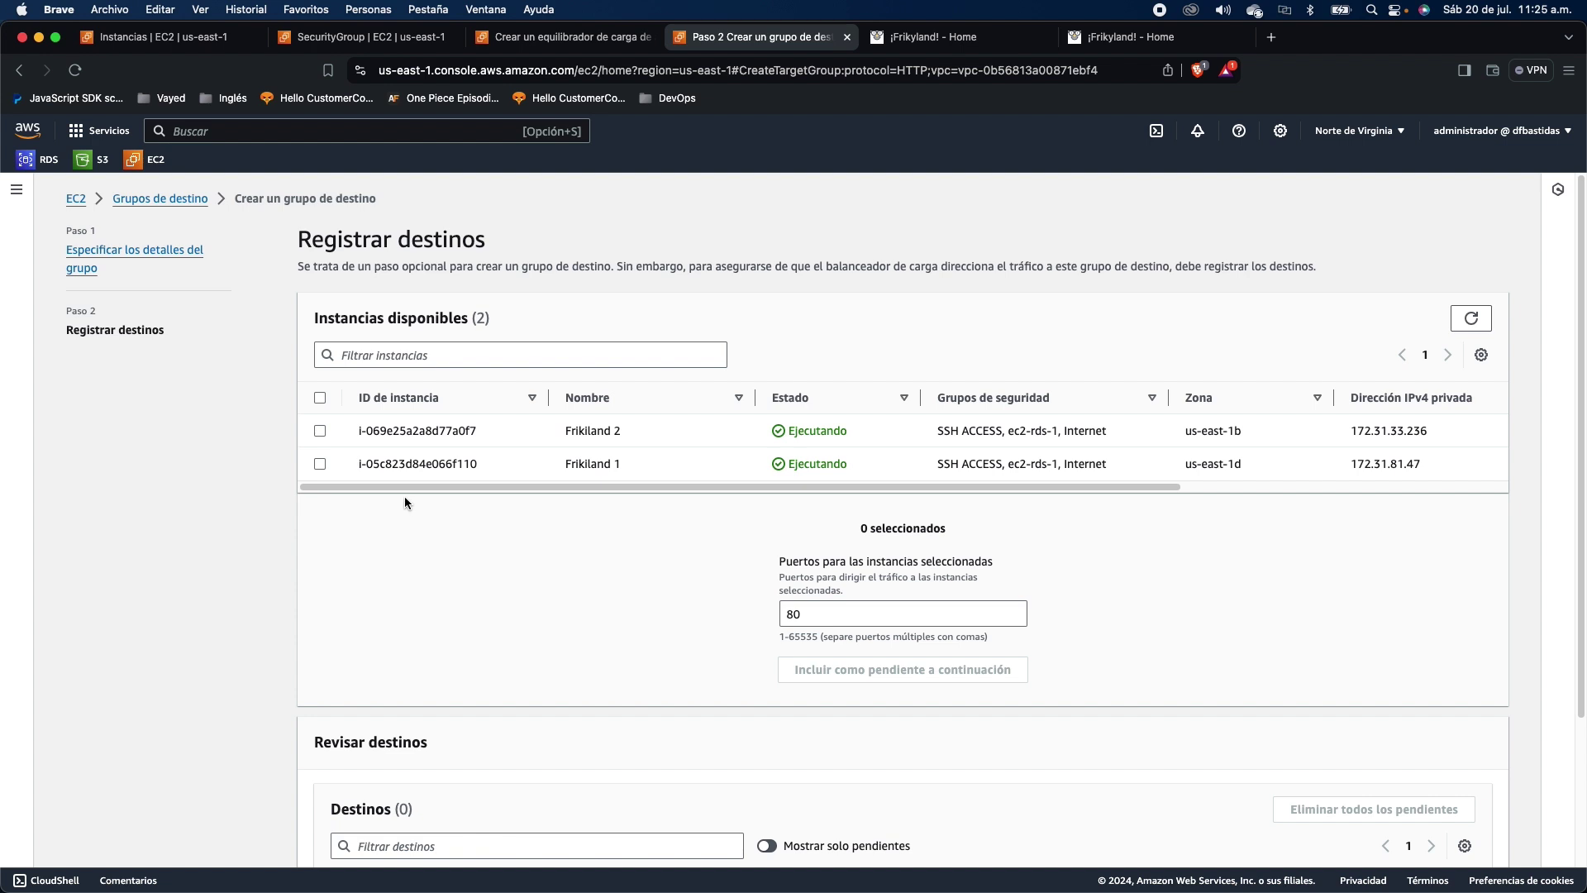
Step: Include the Frikiland 1 and Frikiland 2 instances as pending targets on port 80 and create the target group
left_click(321, 463)
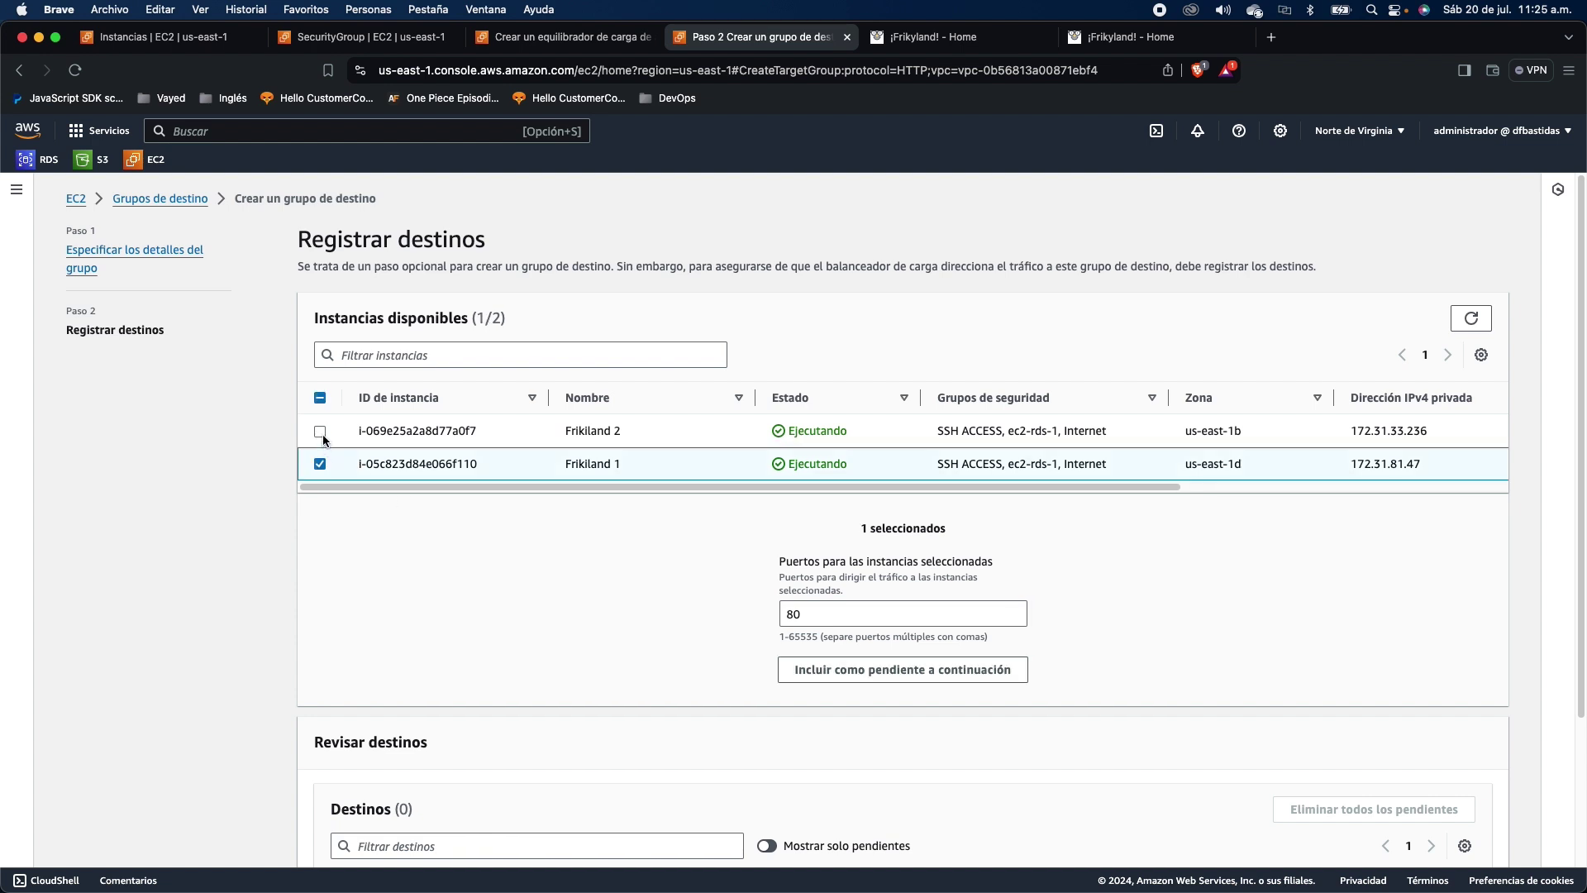
left_click(320, 431)
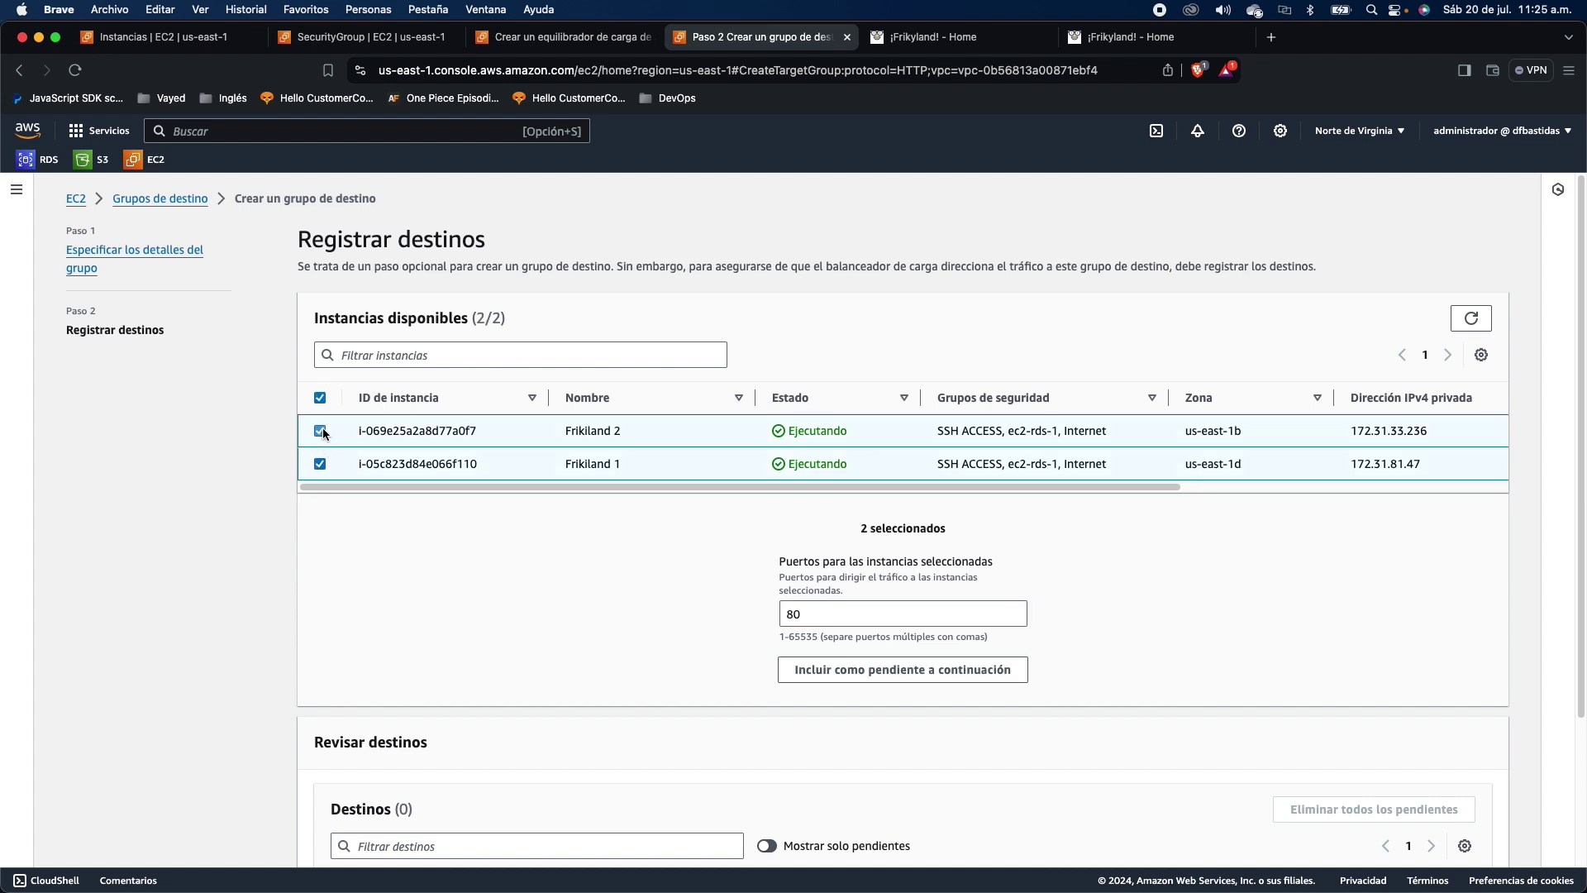
left_click(866, 681)
scroll(632, 643, "down", 5)
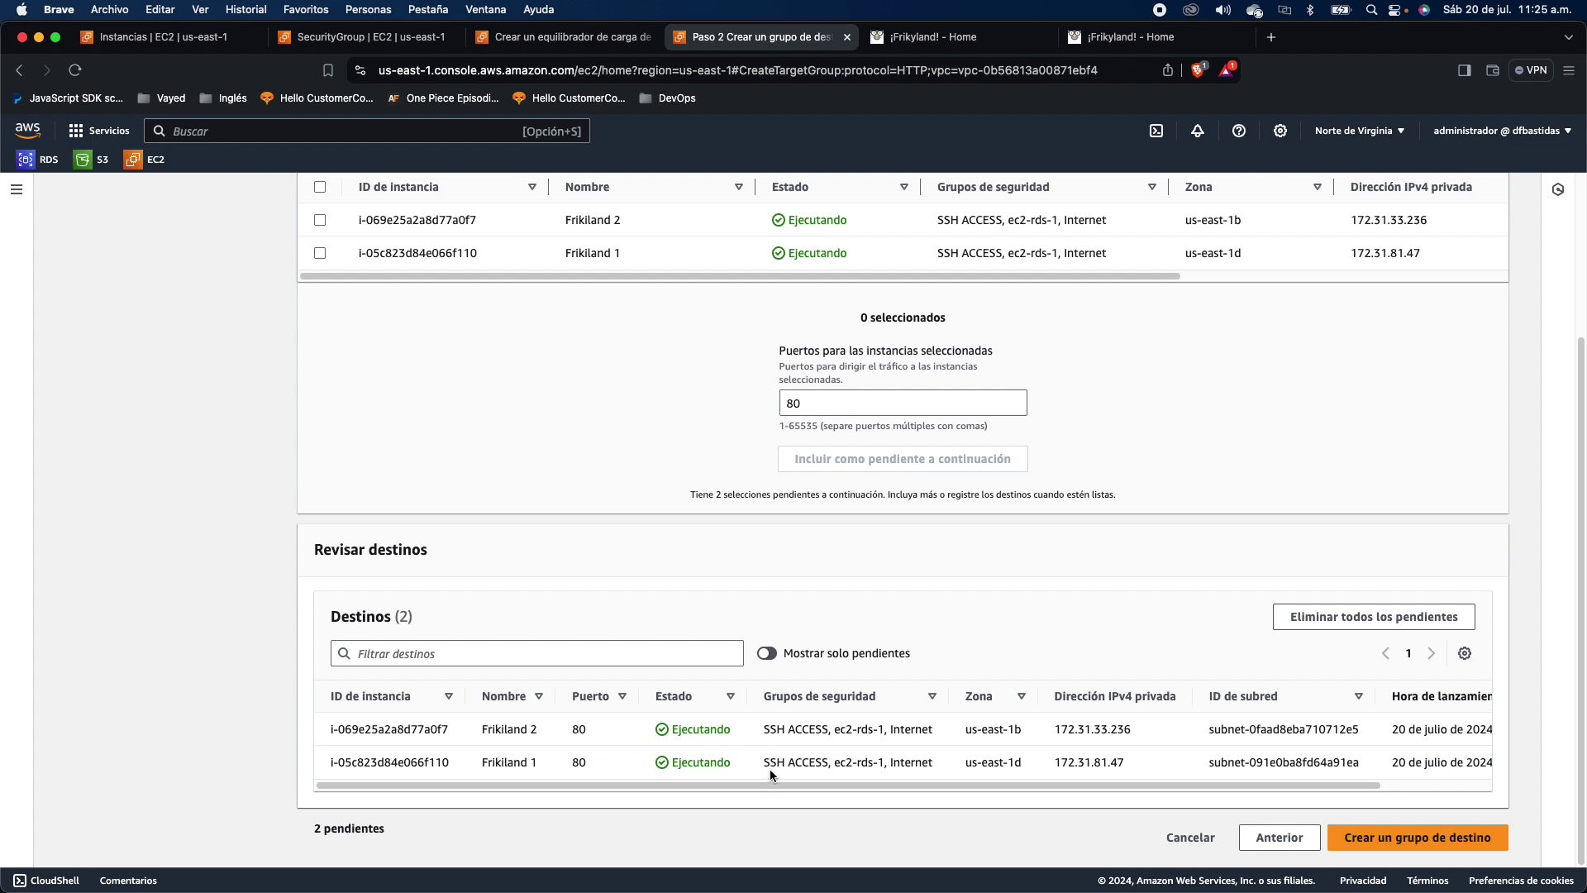
left_click(1406, 845)
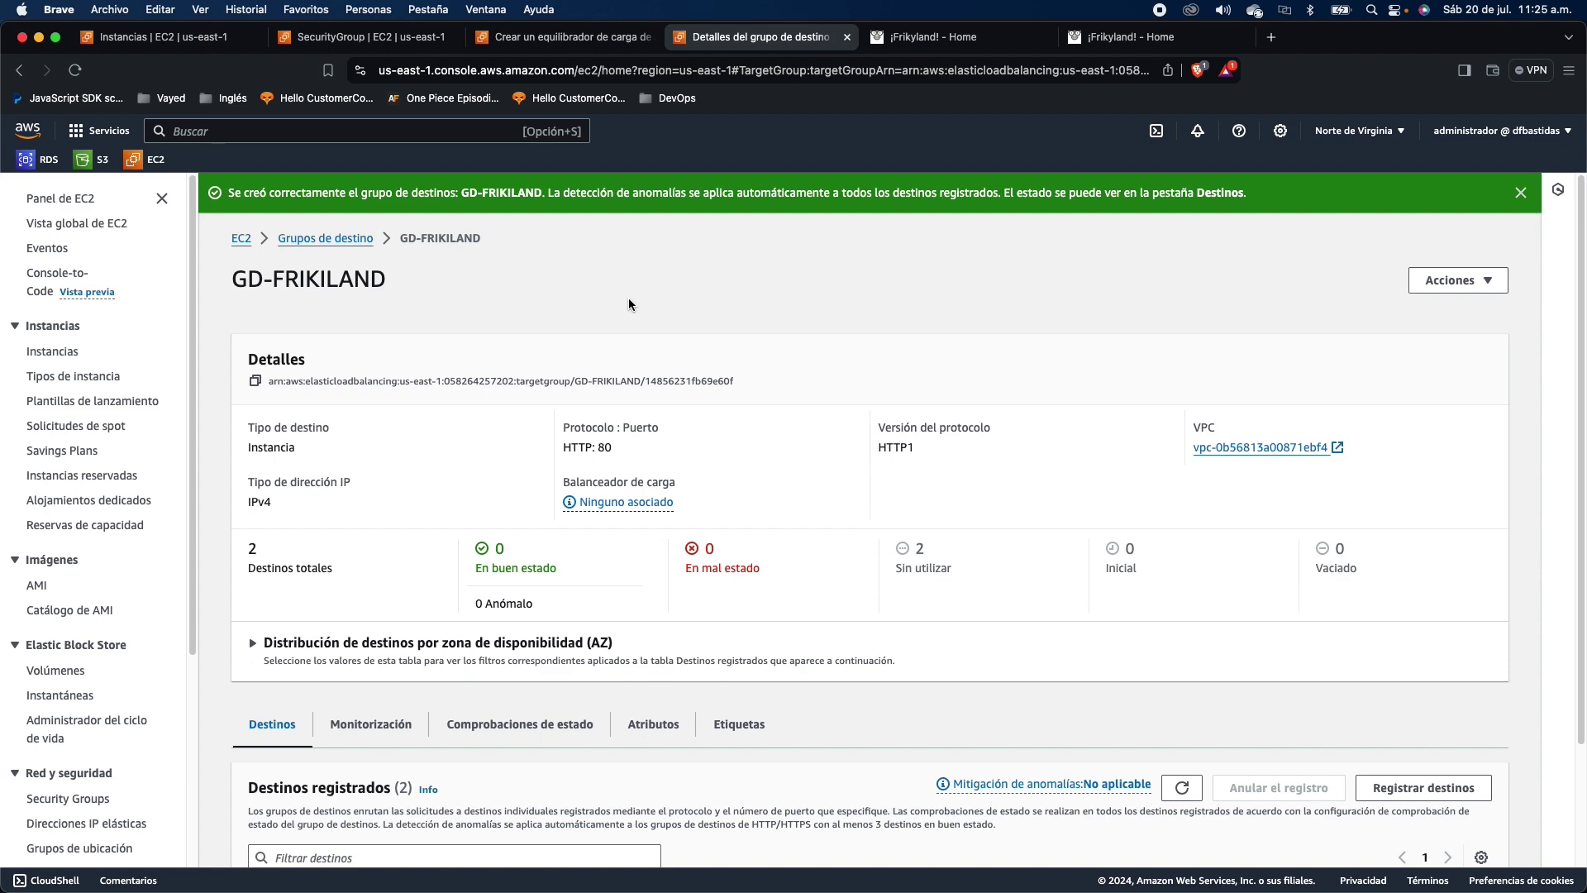
Step: Back in the load balancer form, set the HTTP:80 listener's default action to forward to GD-FRIKILAND
left_click(570, 37)
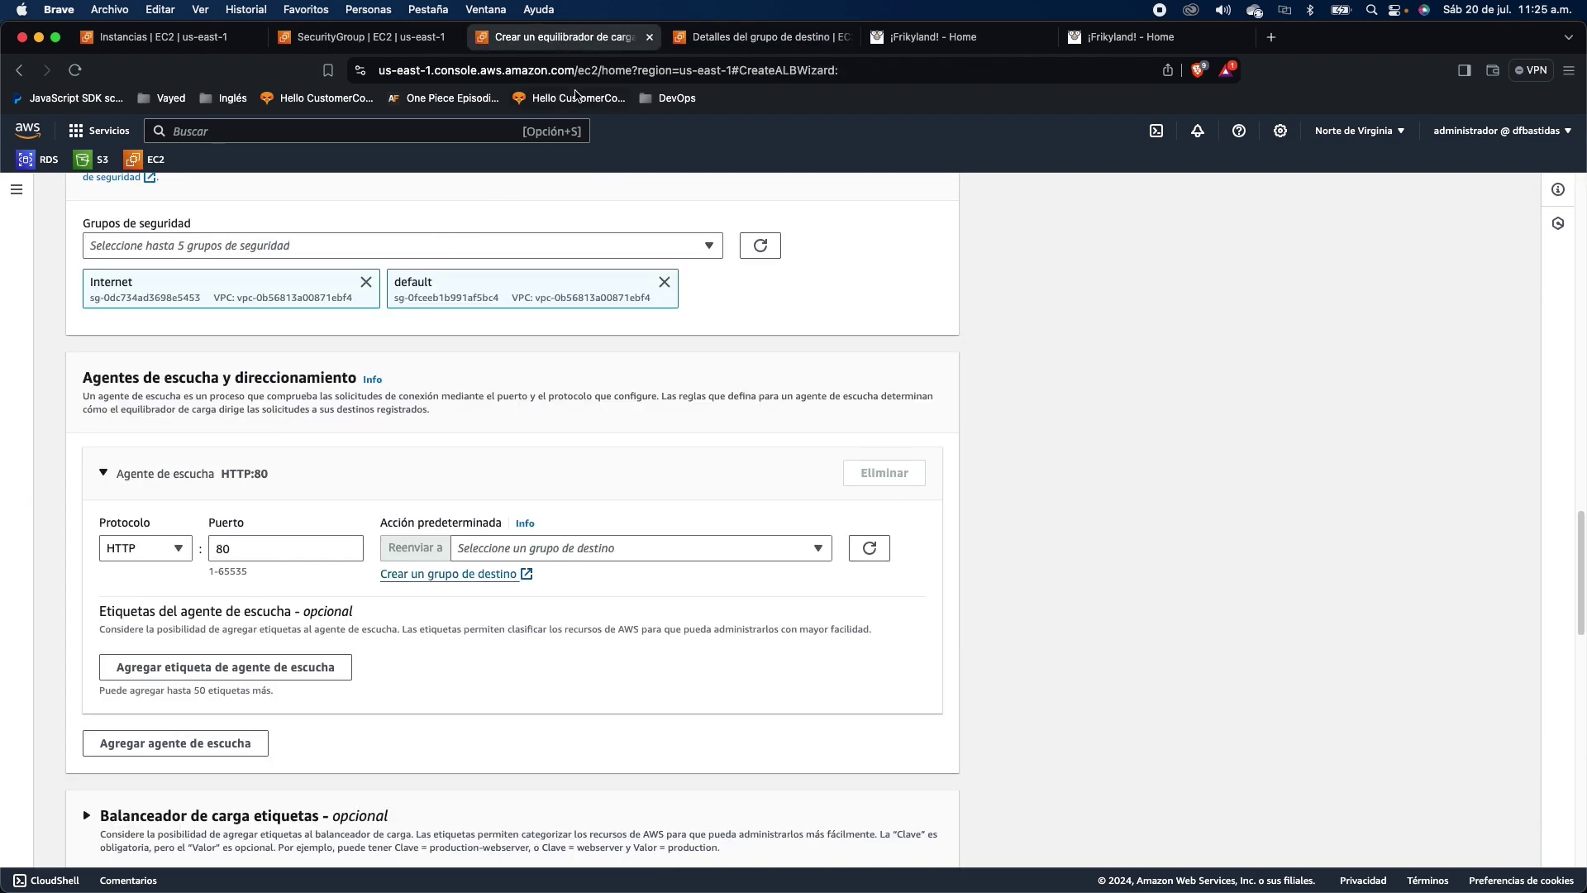
scroll(460, 339, "up", 10)
scroll(460, 344, "up", 5)
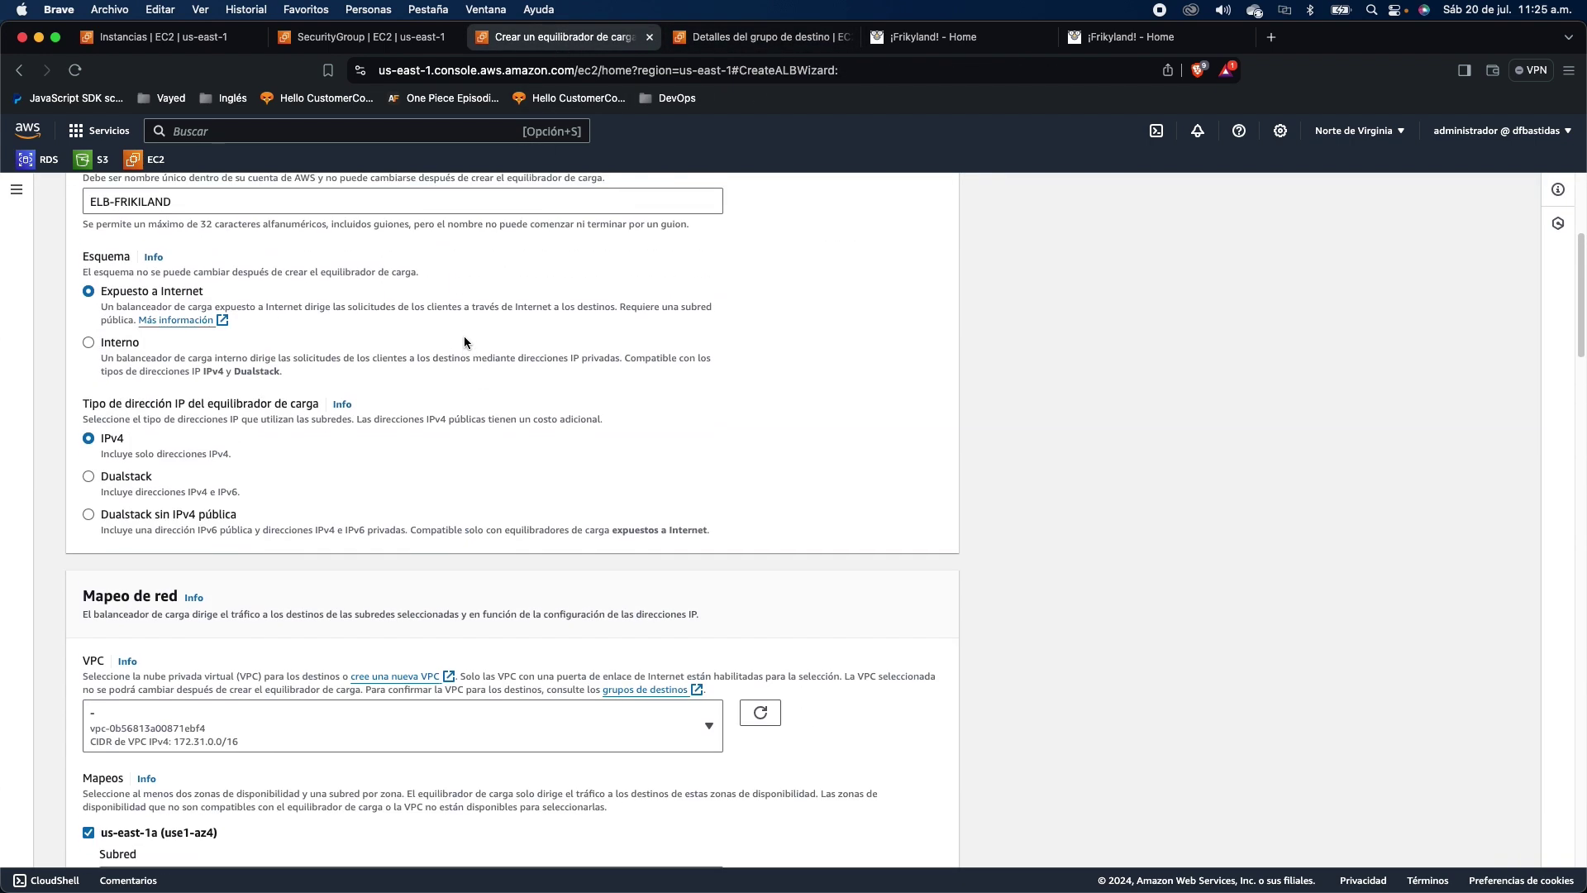
scroll(460, 343, "down", 12)
scroll(458, 354, "down", 7)
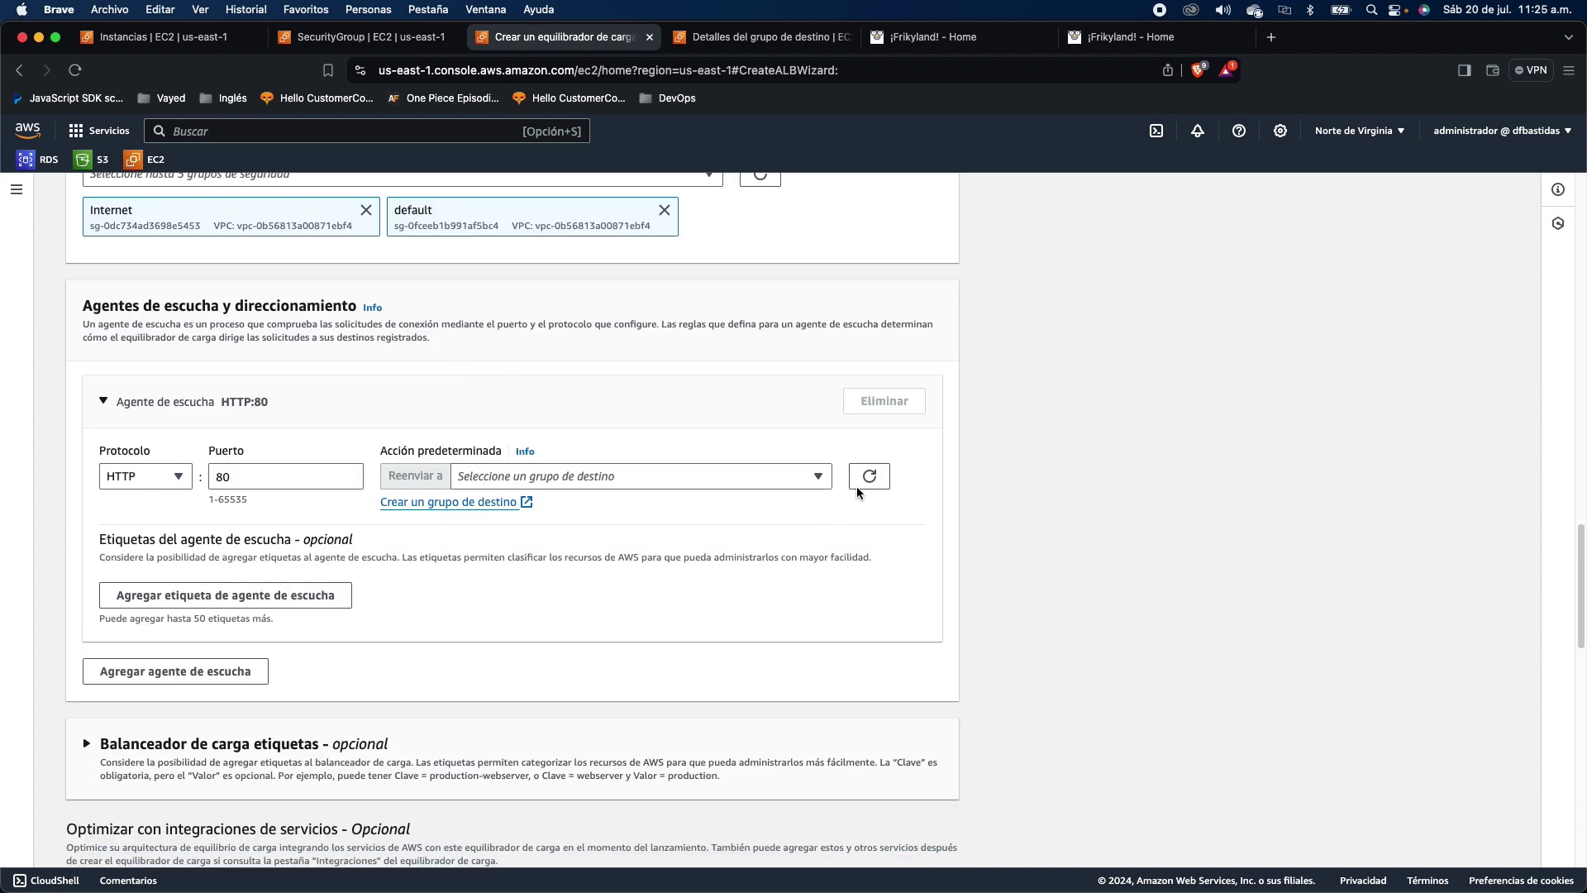
left_click(809, 479)
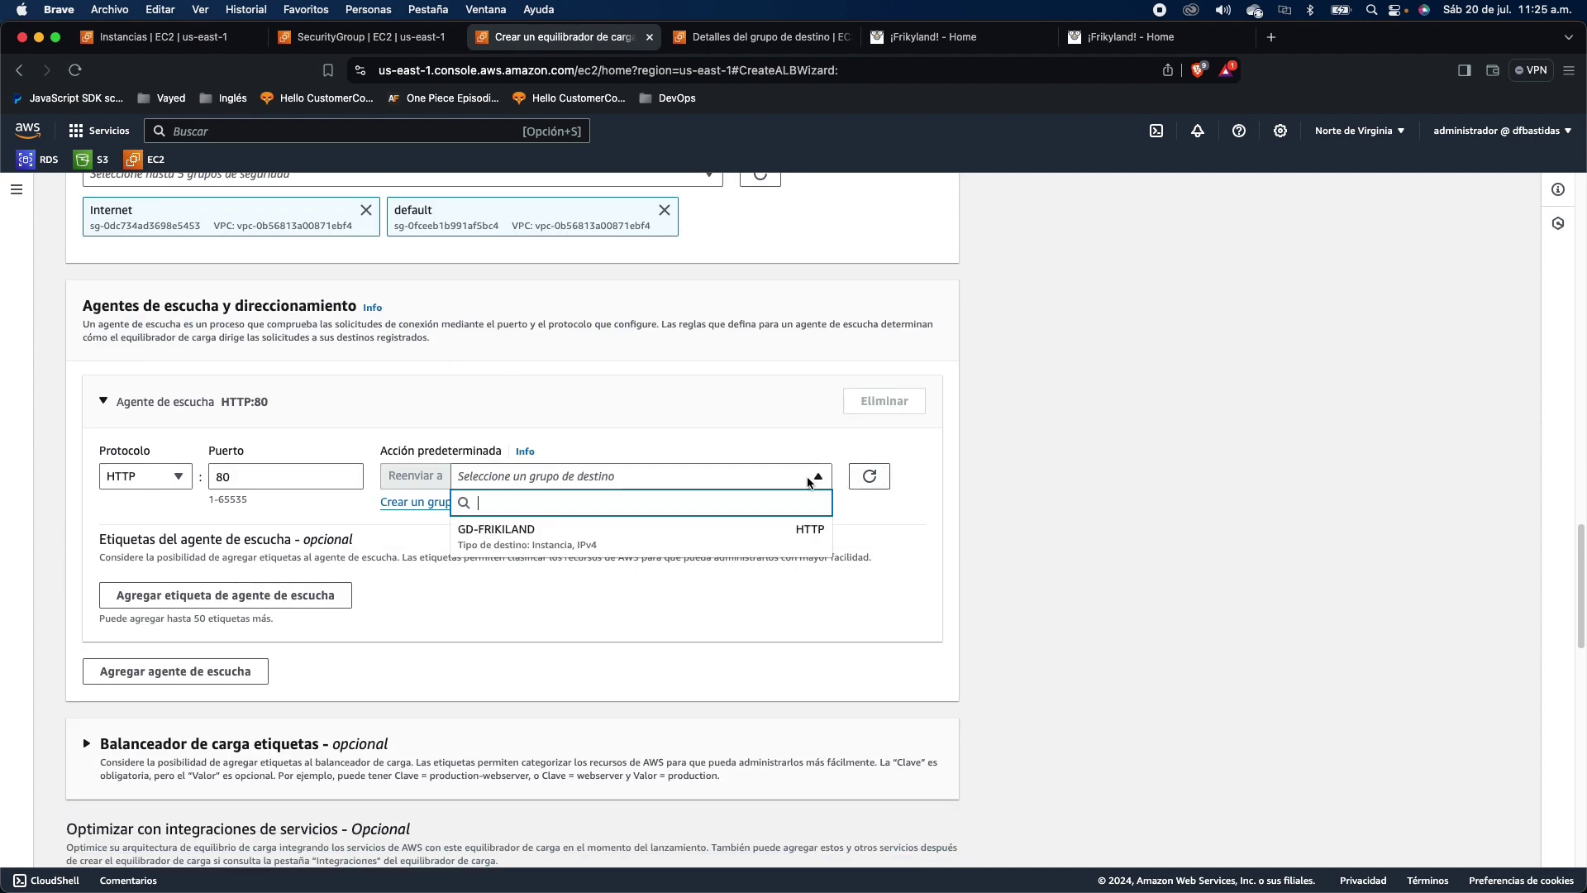
left_click(510, 543)
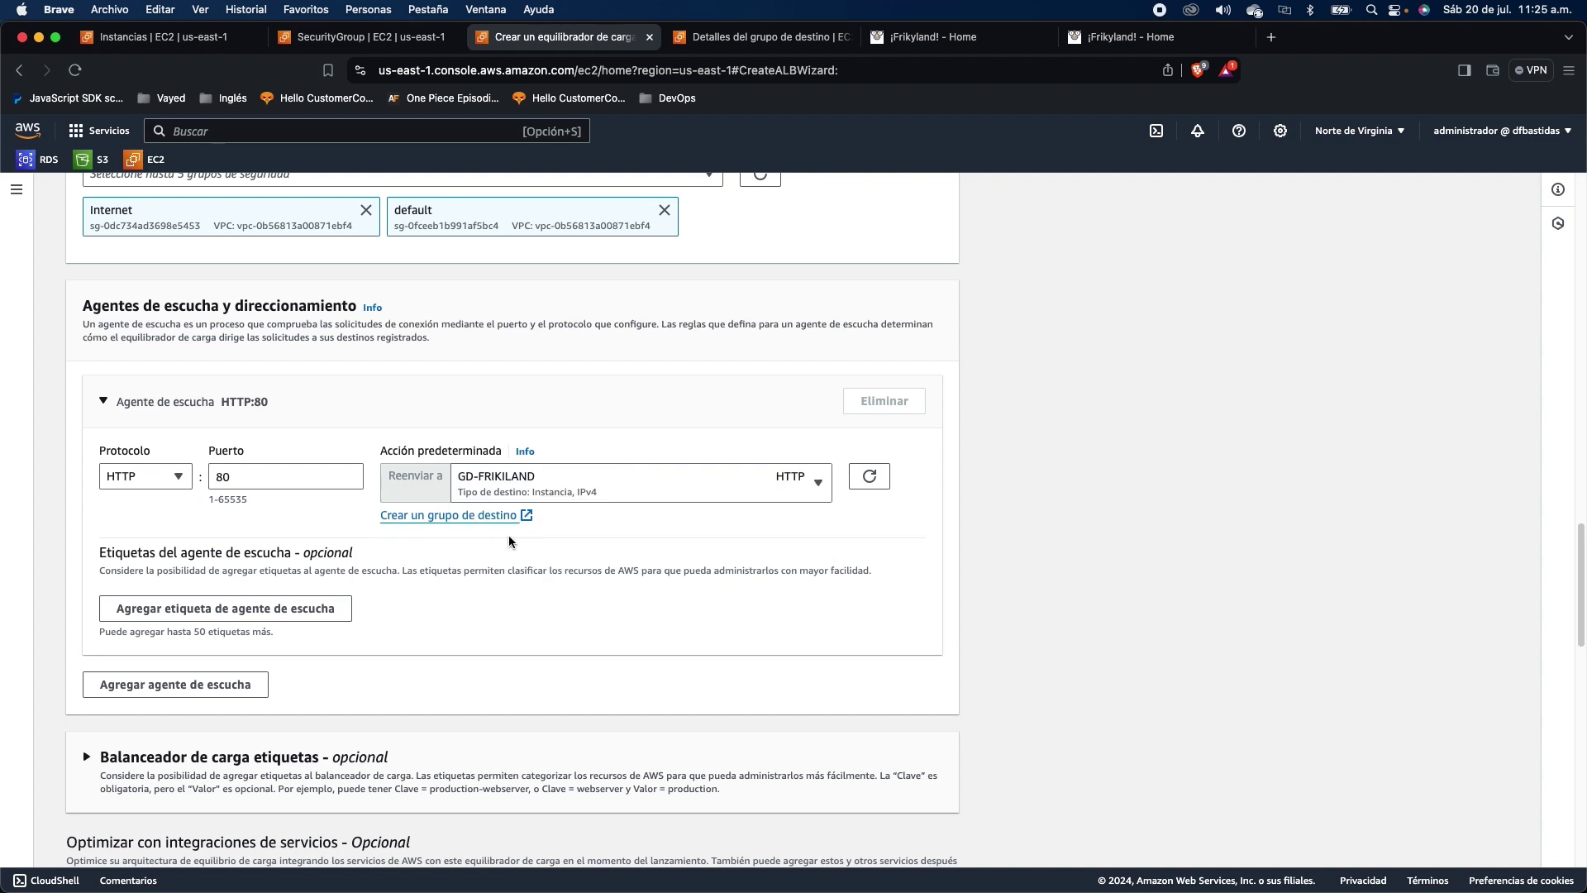
Step: Review the load balancer summary's name, security groups, network mapping and listener, glancing at the Frikyland site before returning to the form
scroll(448, 616, "down", 9)
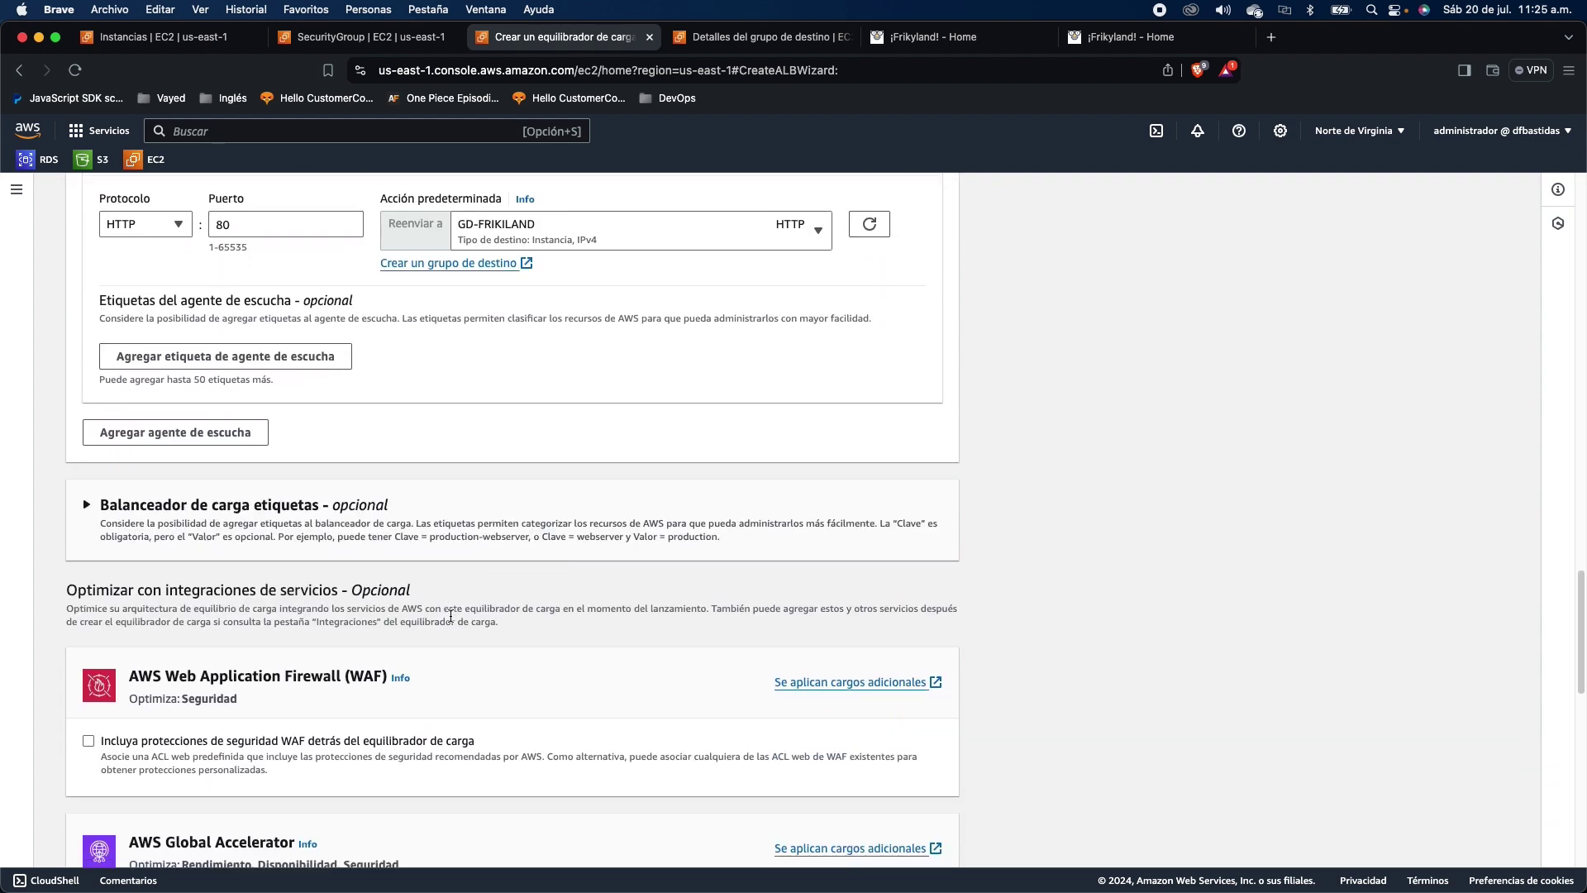
scroll(450, 613, "down", 2)
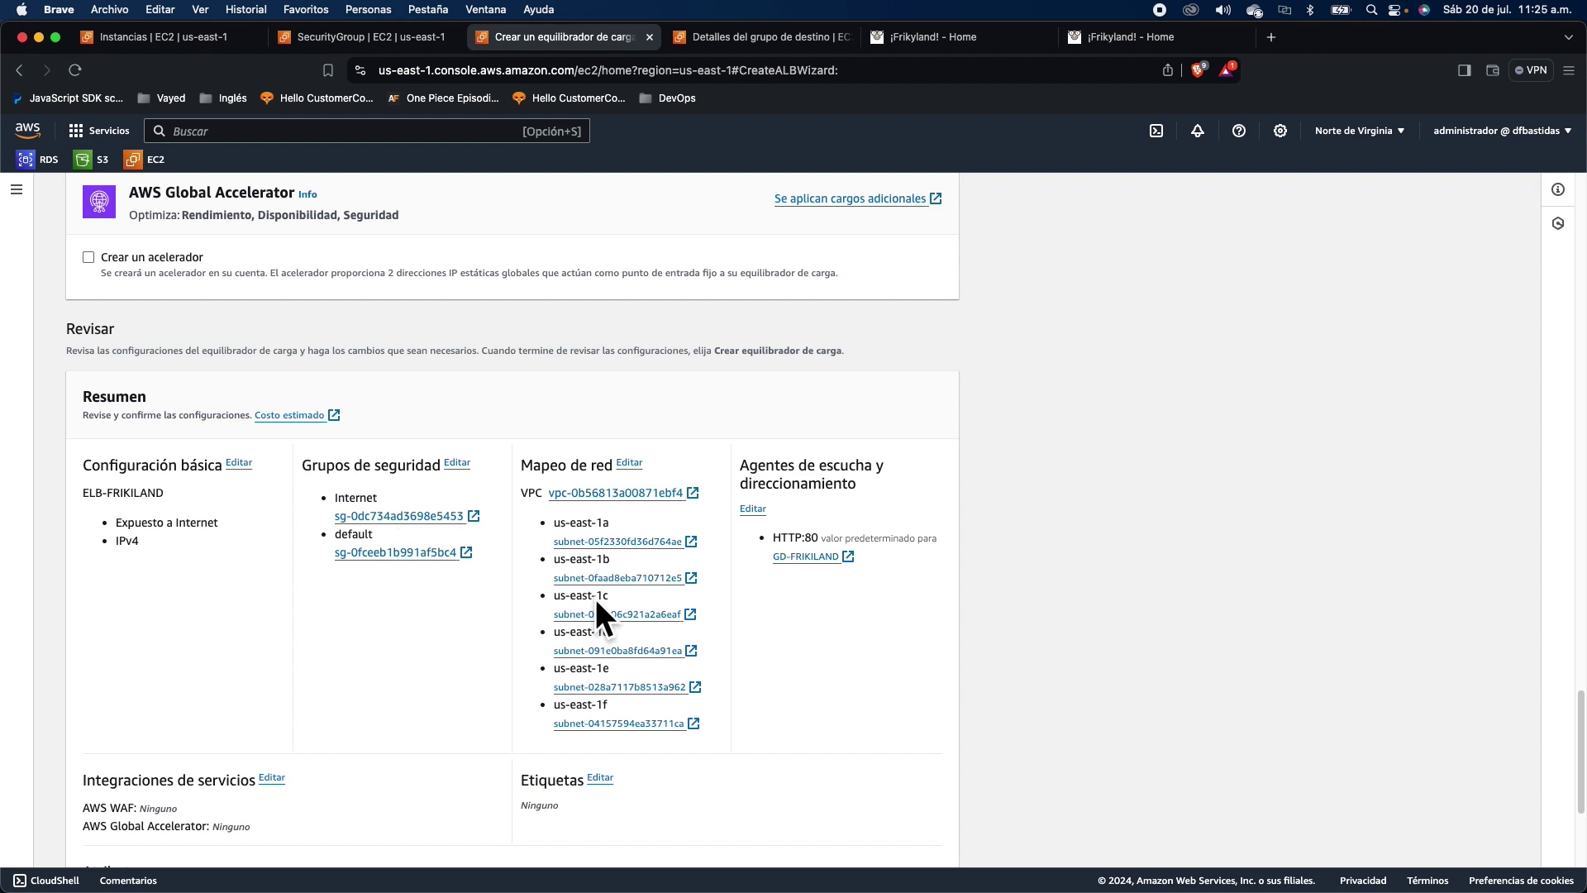
triple_click(108, 499)
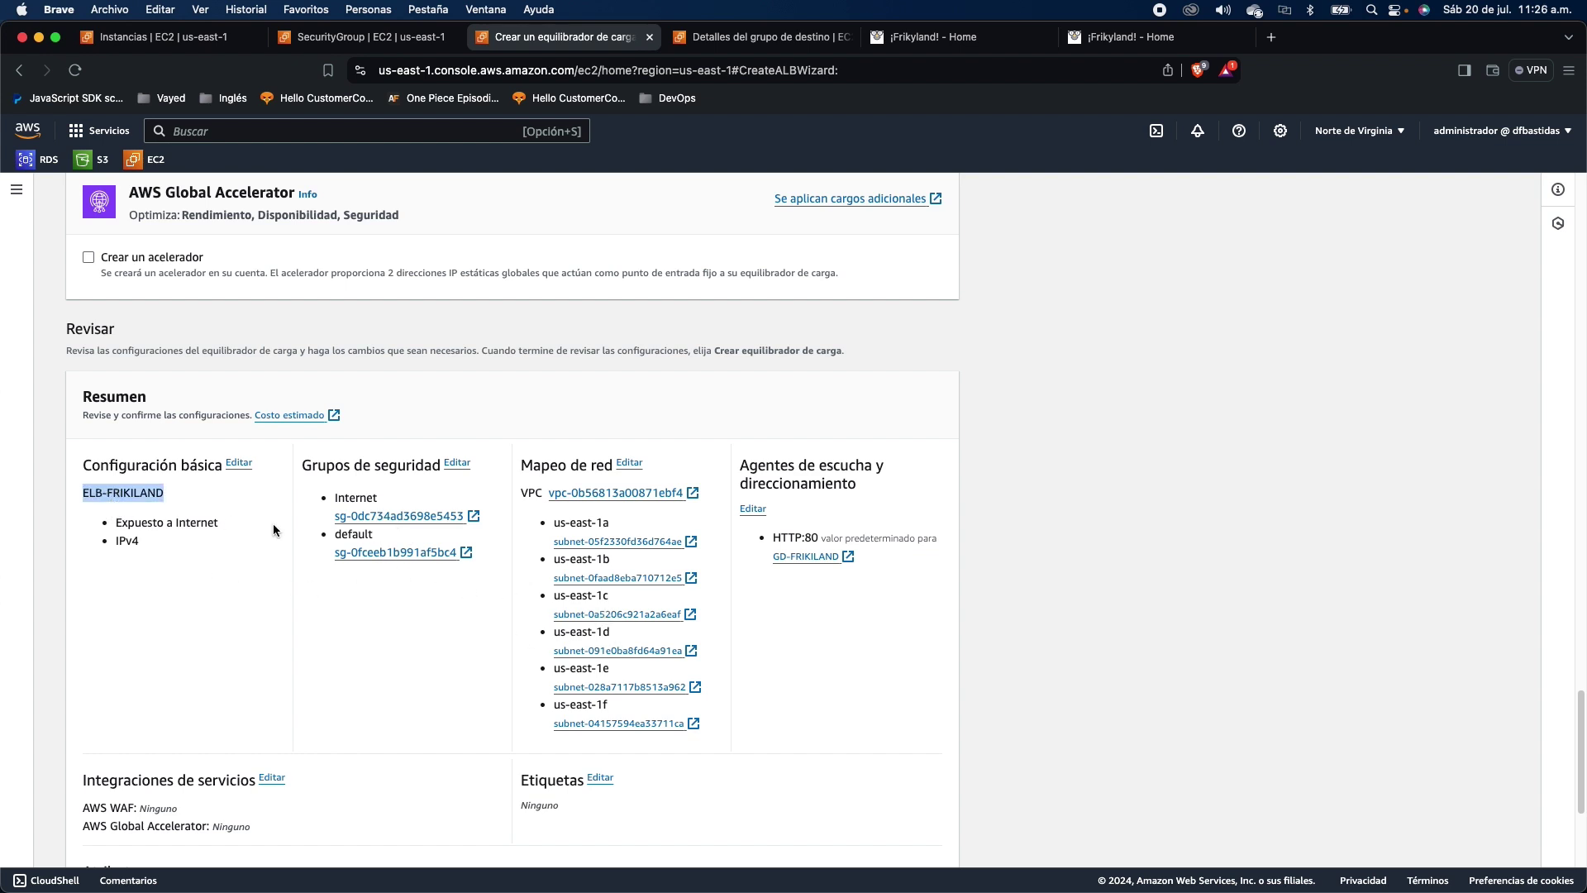
left_click_drag(336, 497, 444, 583)
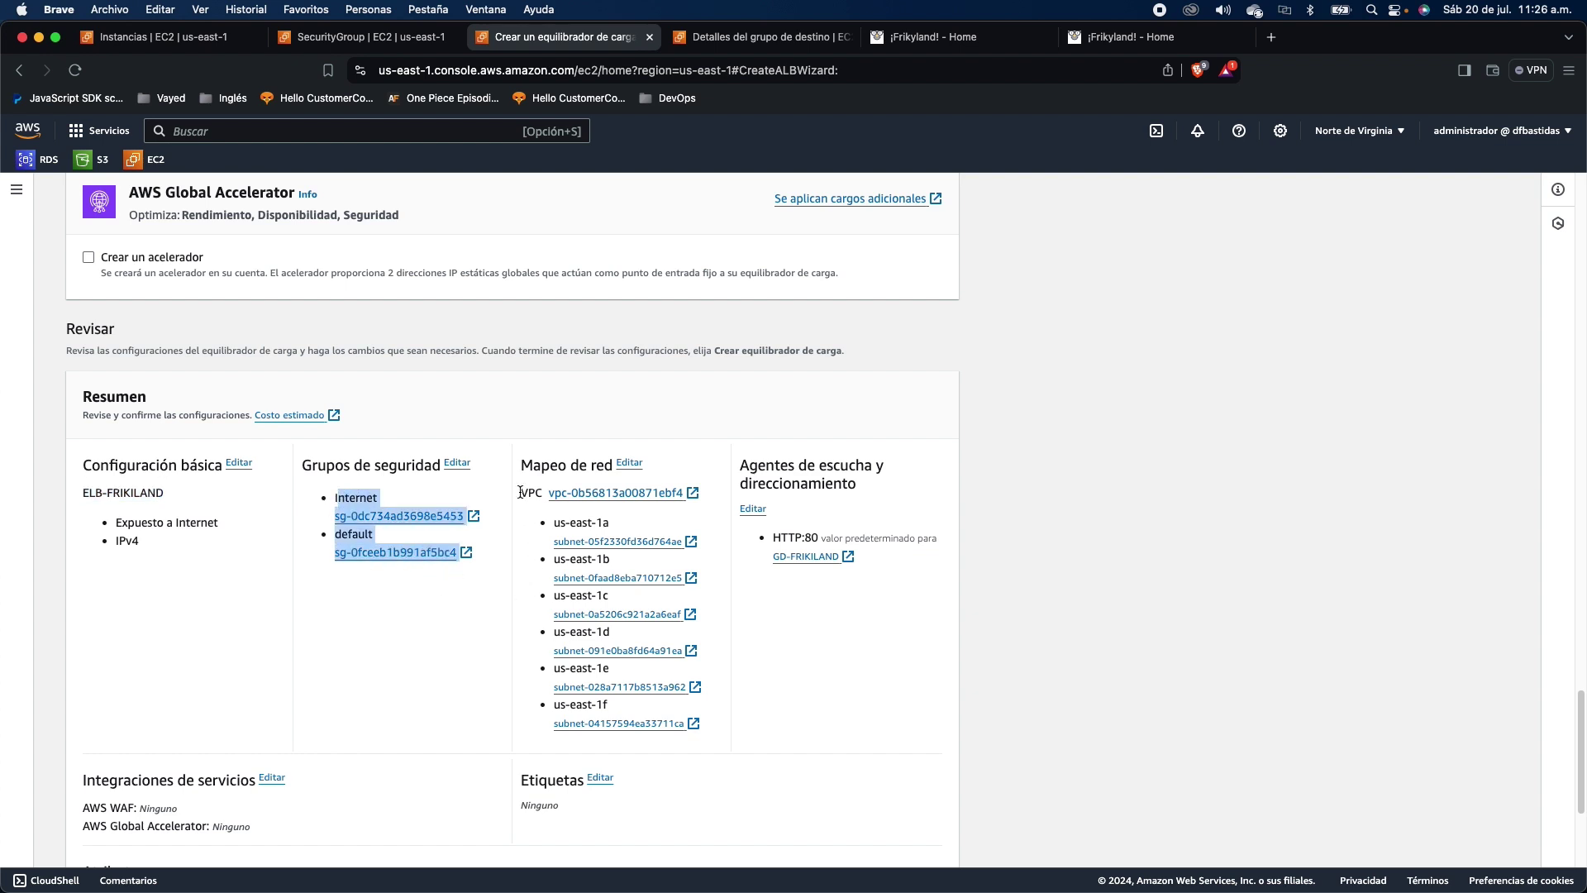
left_click_drag(520, 492, 821, 663)
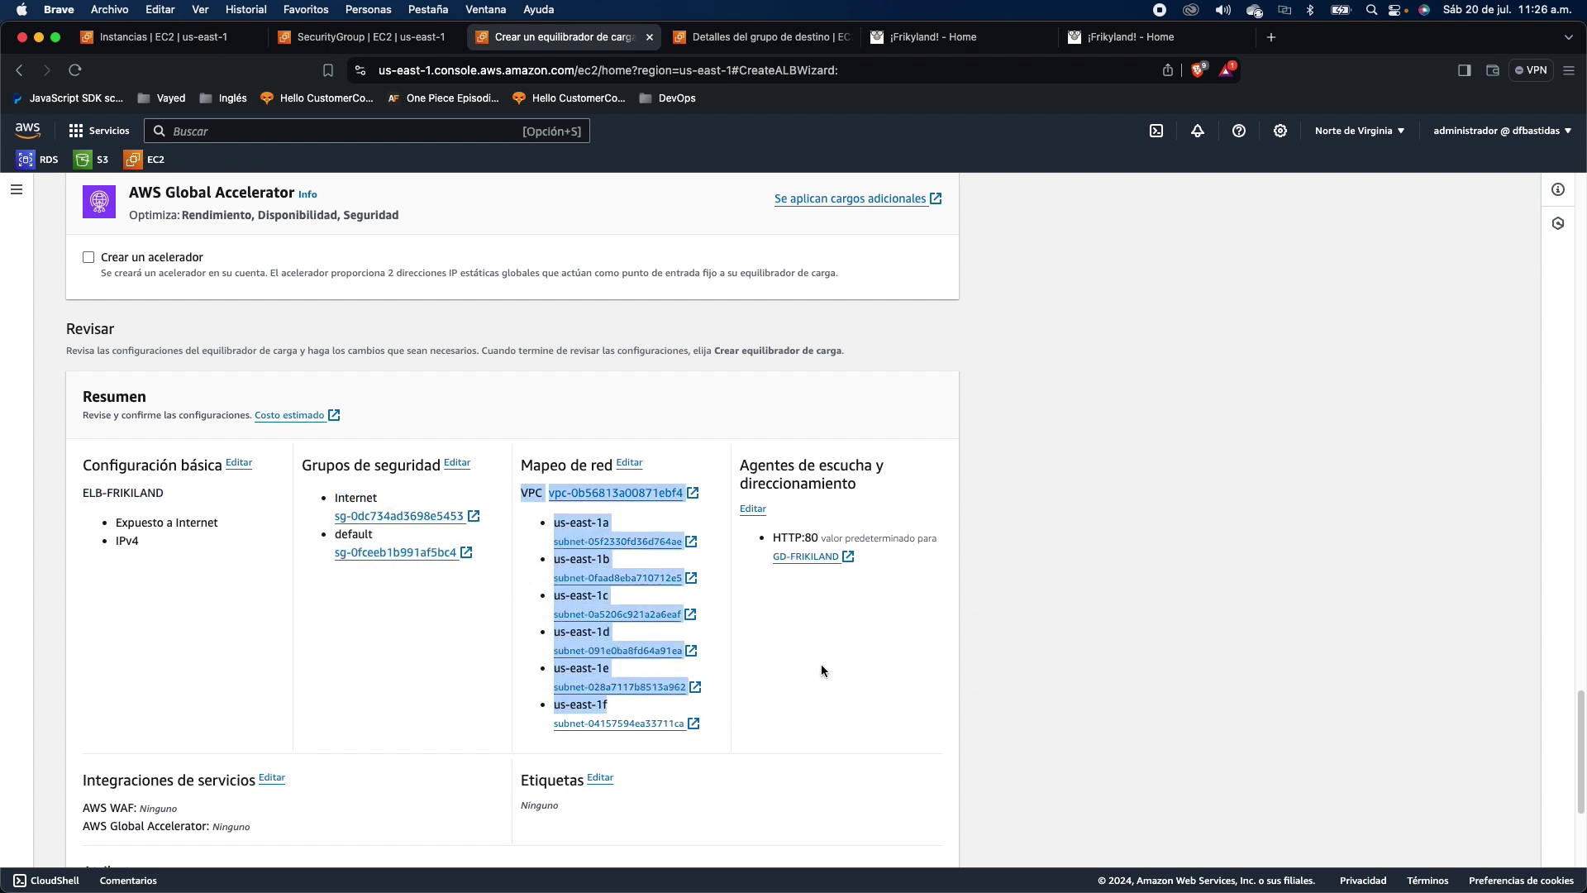
left_click(821, 664)
scroll(767, 577, "down", 3)
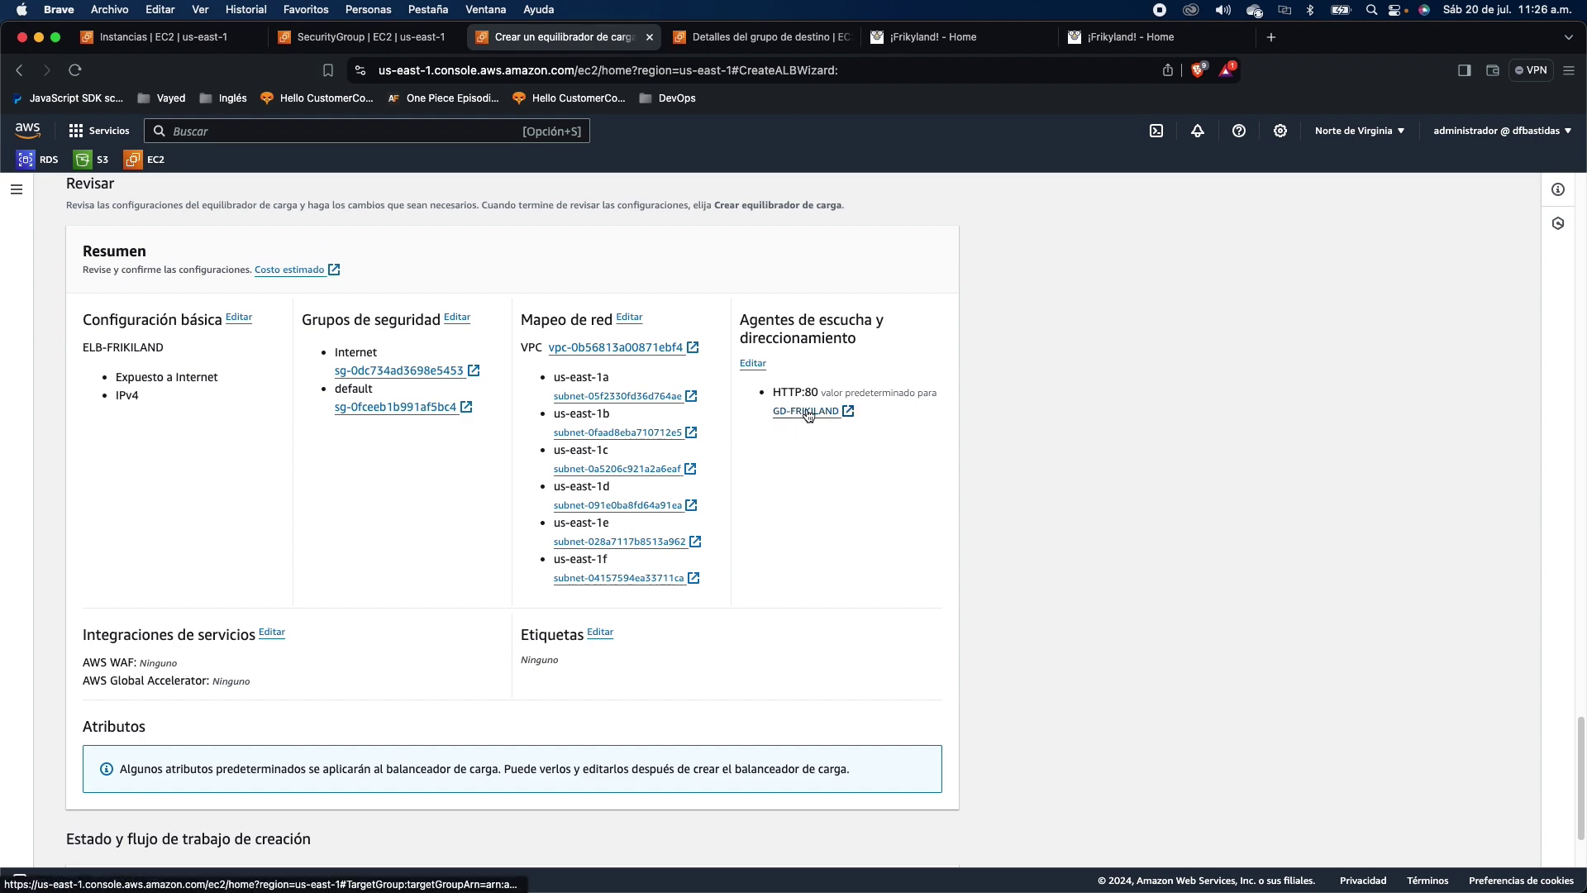
left_click(1131, 36)
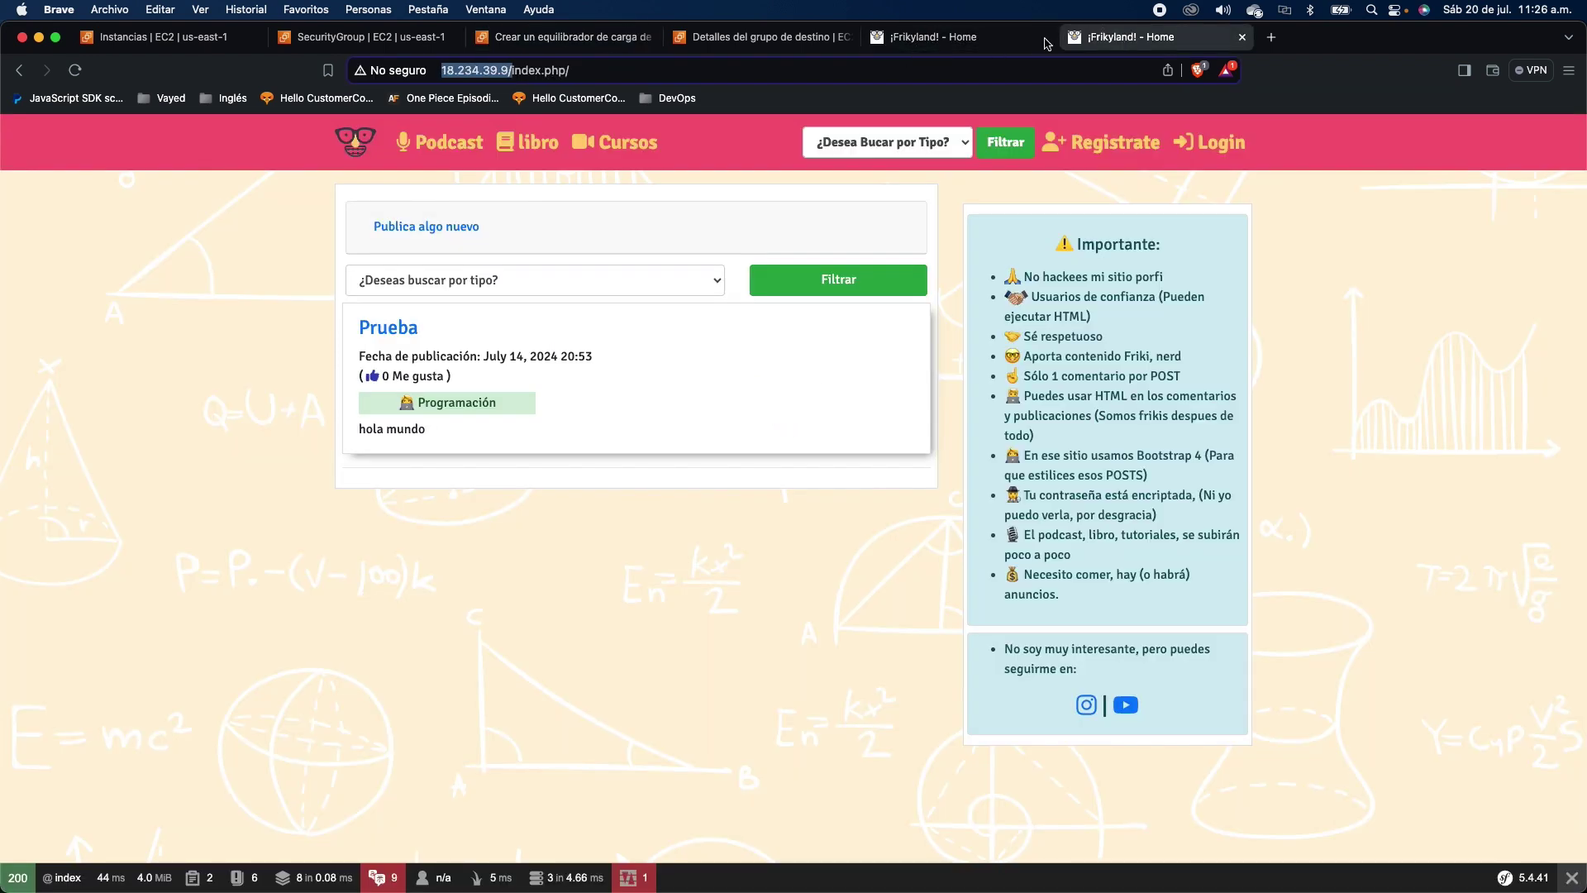
left_click(368, 37)
left_click(562, 36)
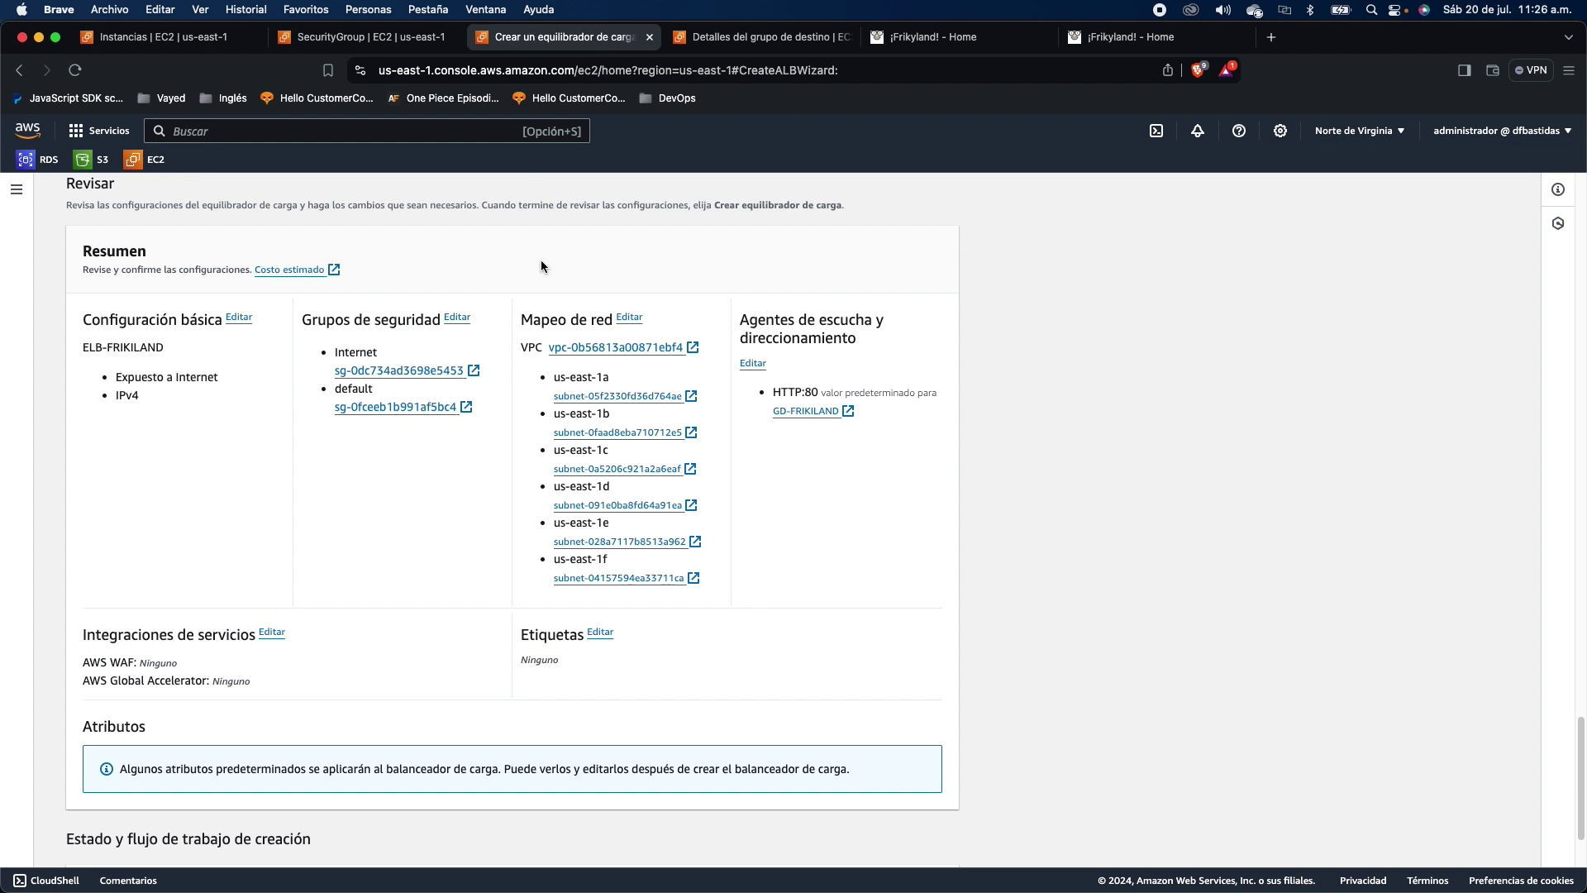
Step: Create the ELB-FRIKILAND load balancer with the reviewed configuration
scroll(615, 473, "down", 3)
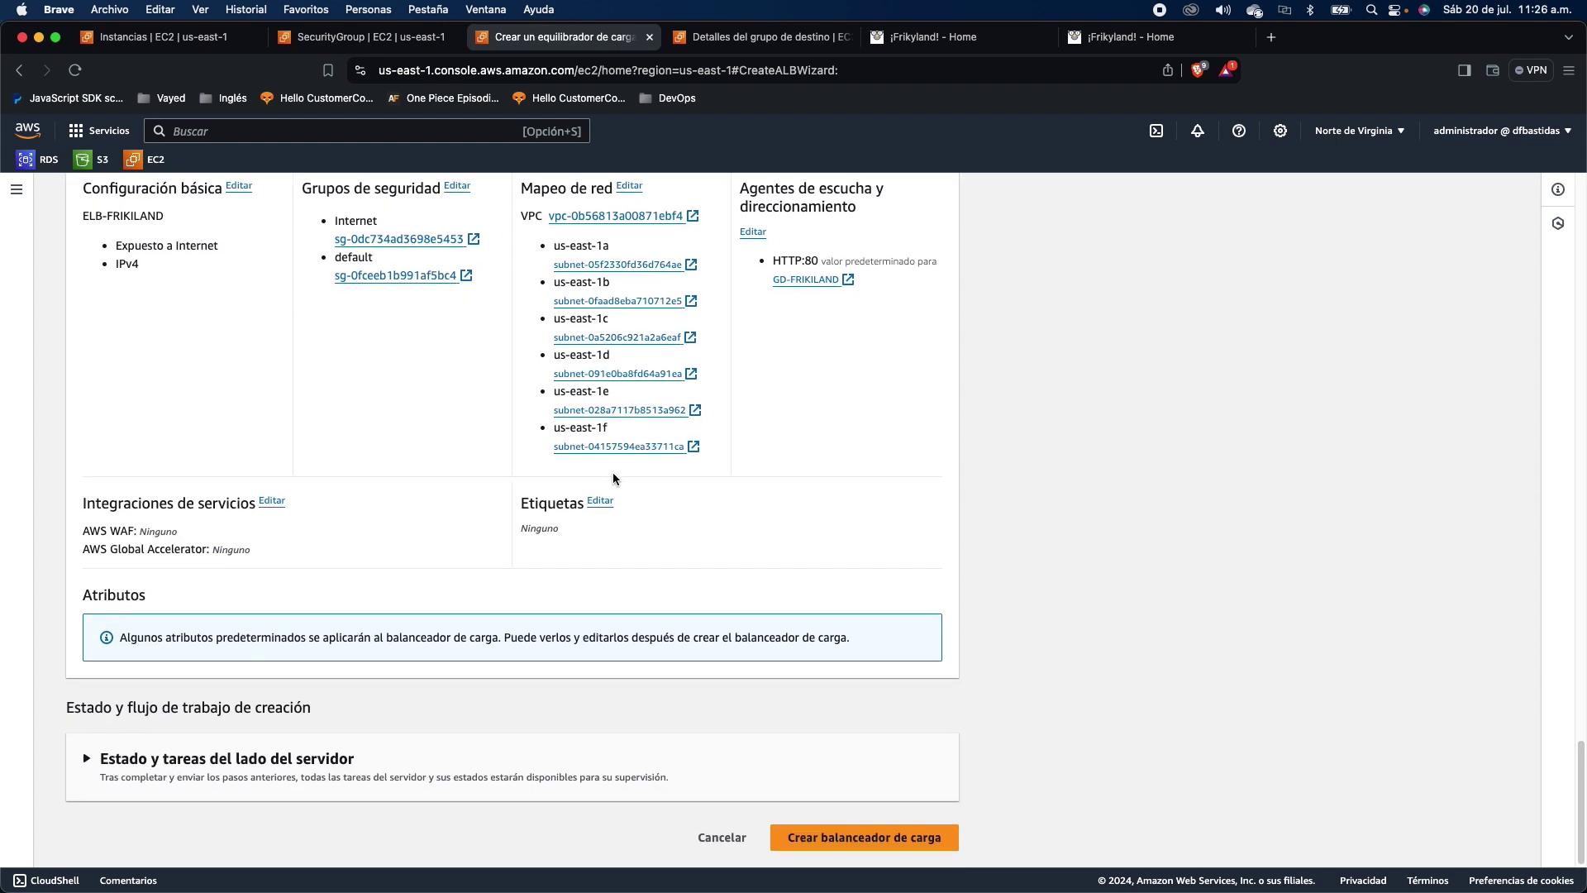
left_click(860, 839)
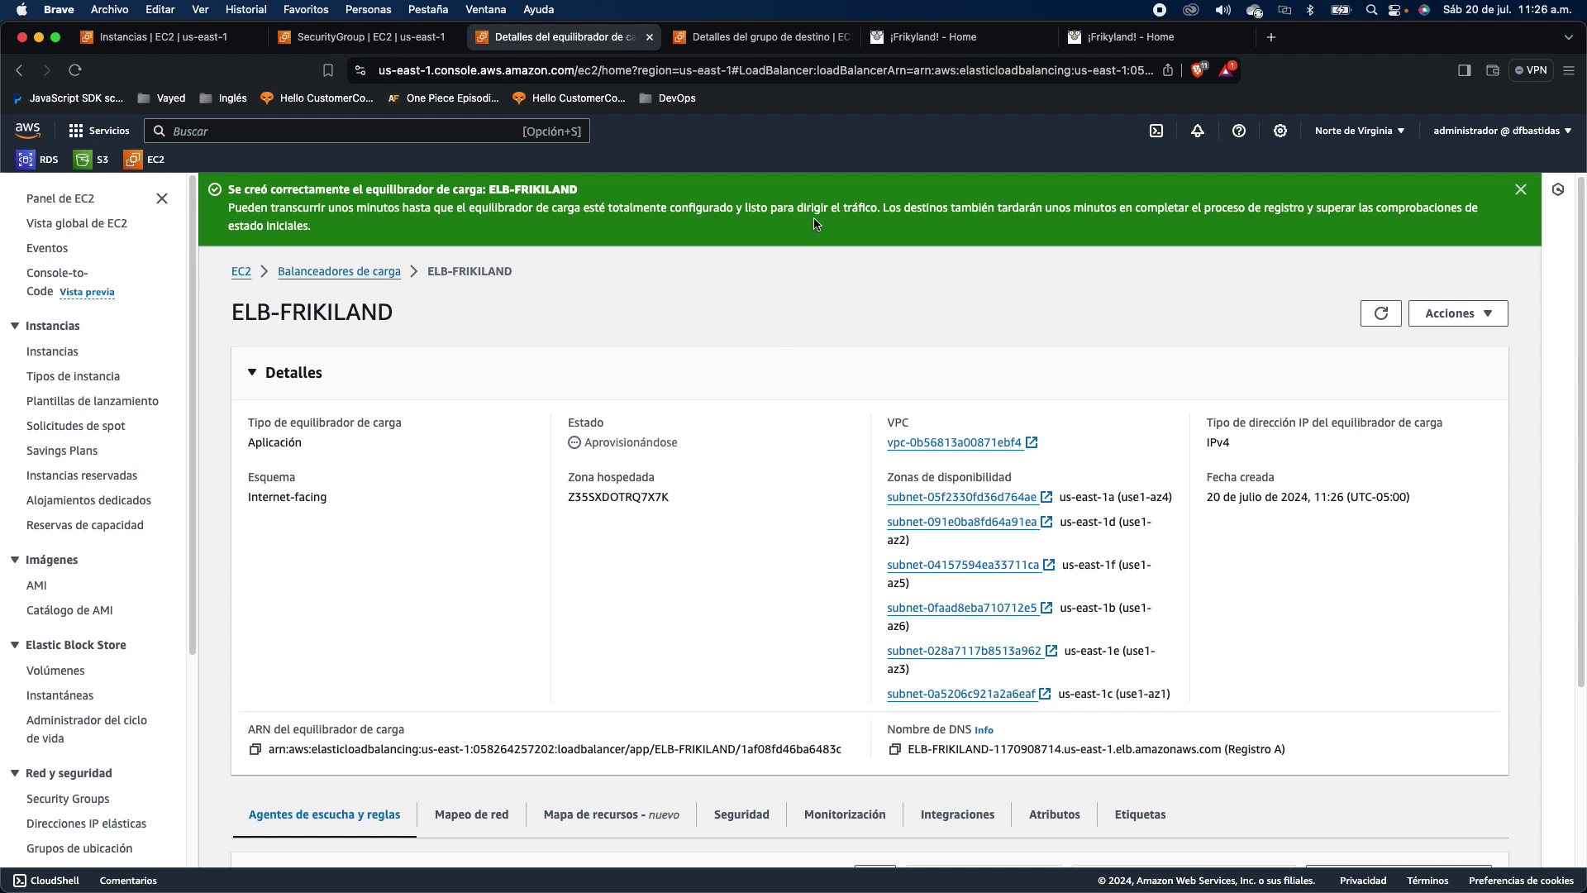
Step: Check the DNS name and current state in the details of the ELB-FRIKILAND load balancer
left_click(894, 750)
left_click(912, 752)
left_click_drag(911, 753, 1315, 749)
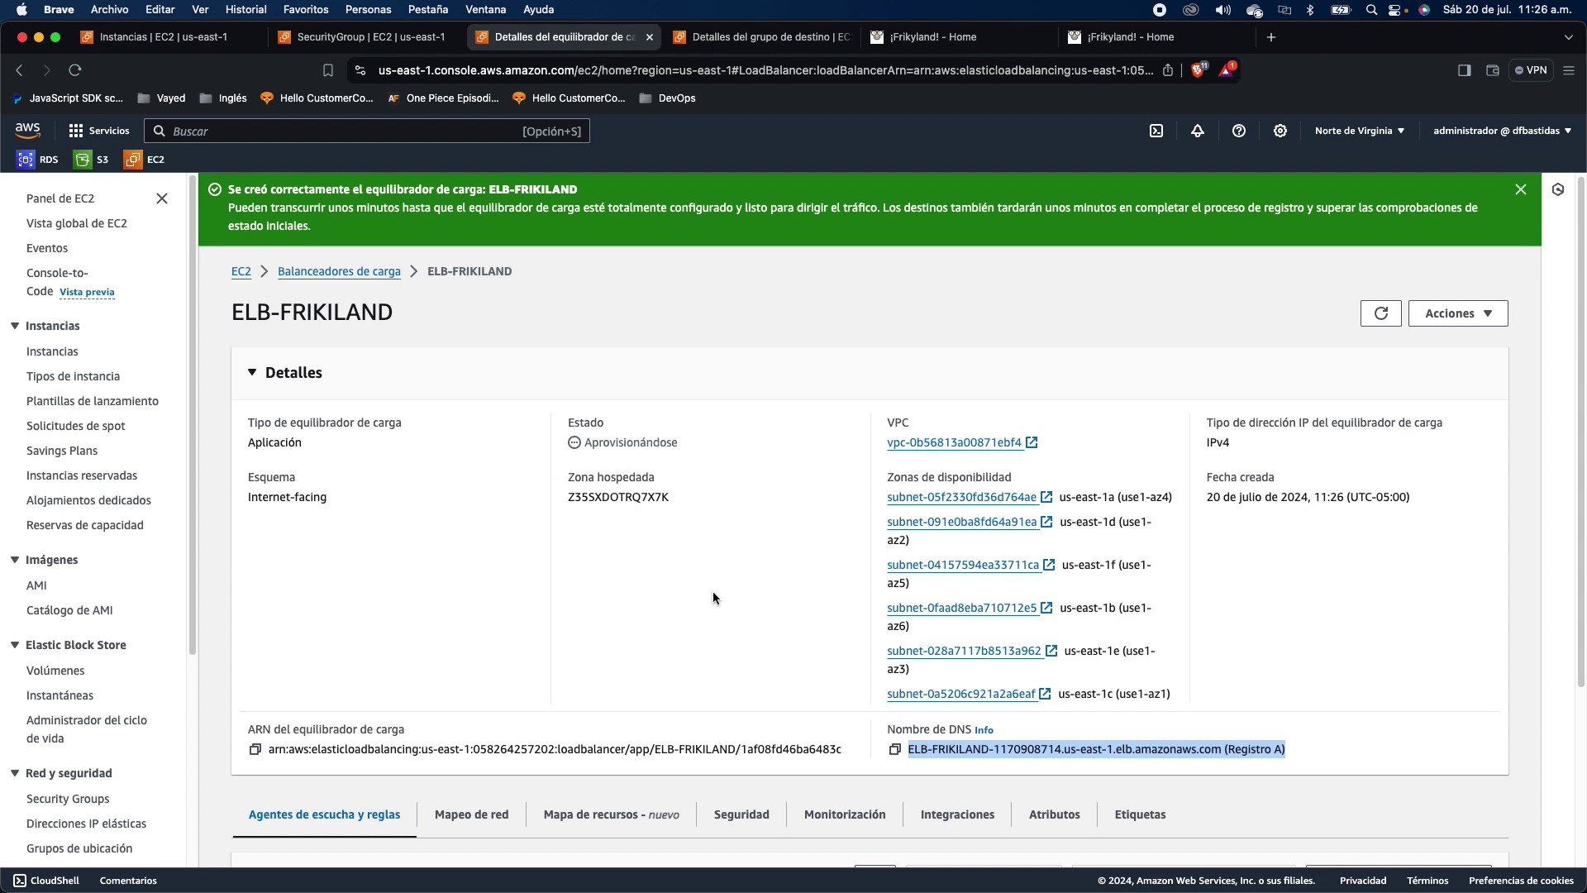
left_click(675, 533)
double_click(623, 450)
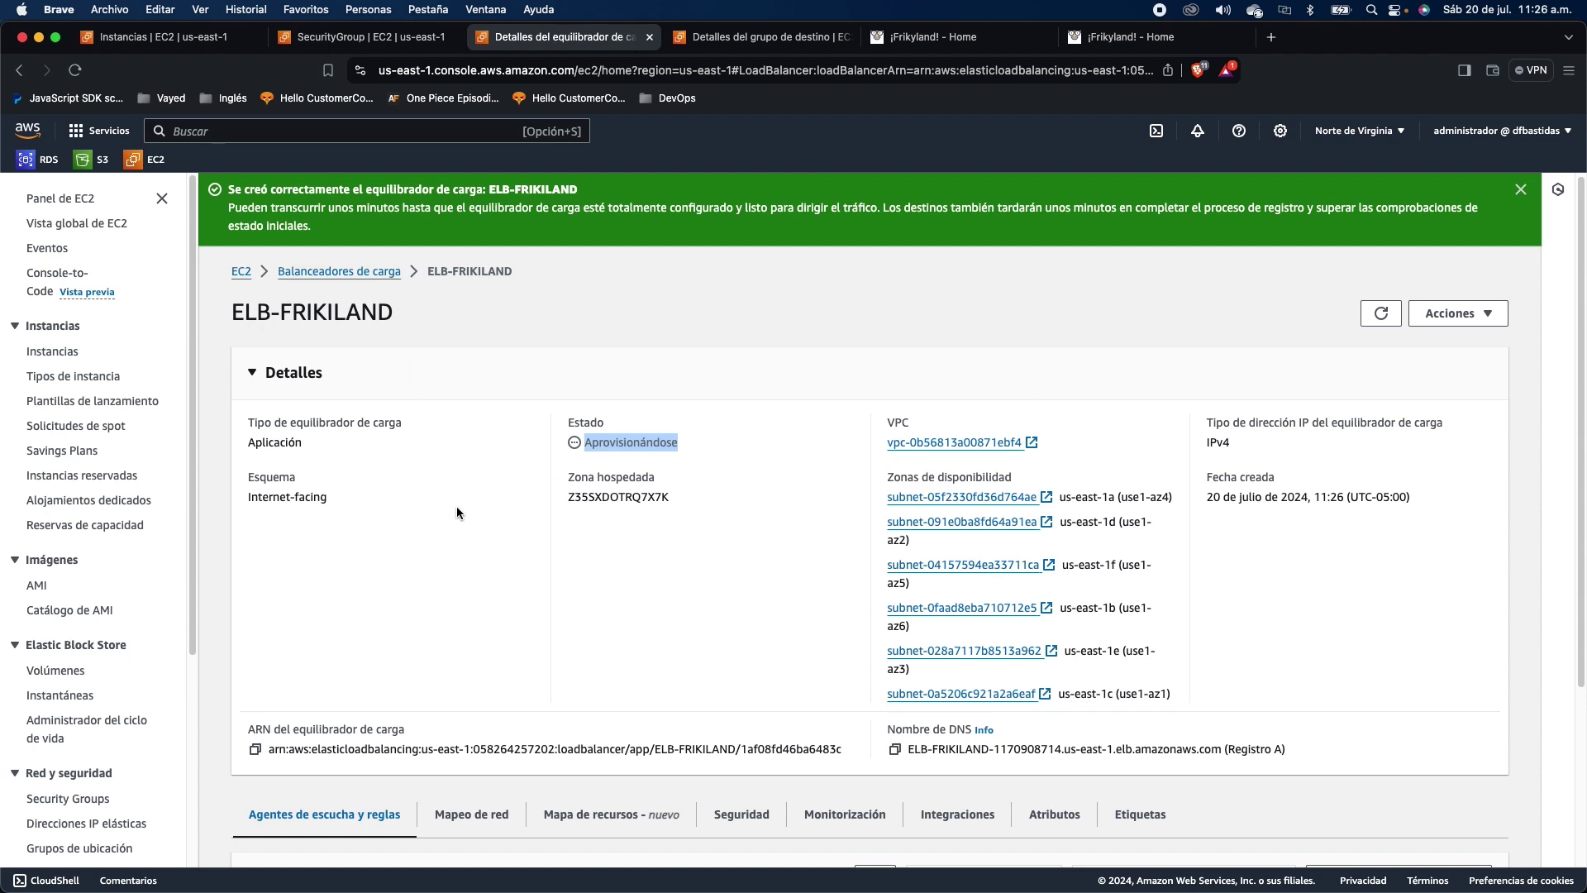
Step: Reload the Frikyland home page on both instances, at 44.202.69.63/index.php/ and 18.234.39.9/index.php/, and compare the pages
left_click(930, 37)
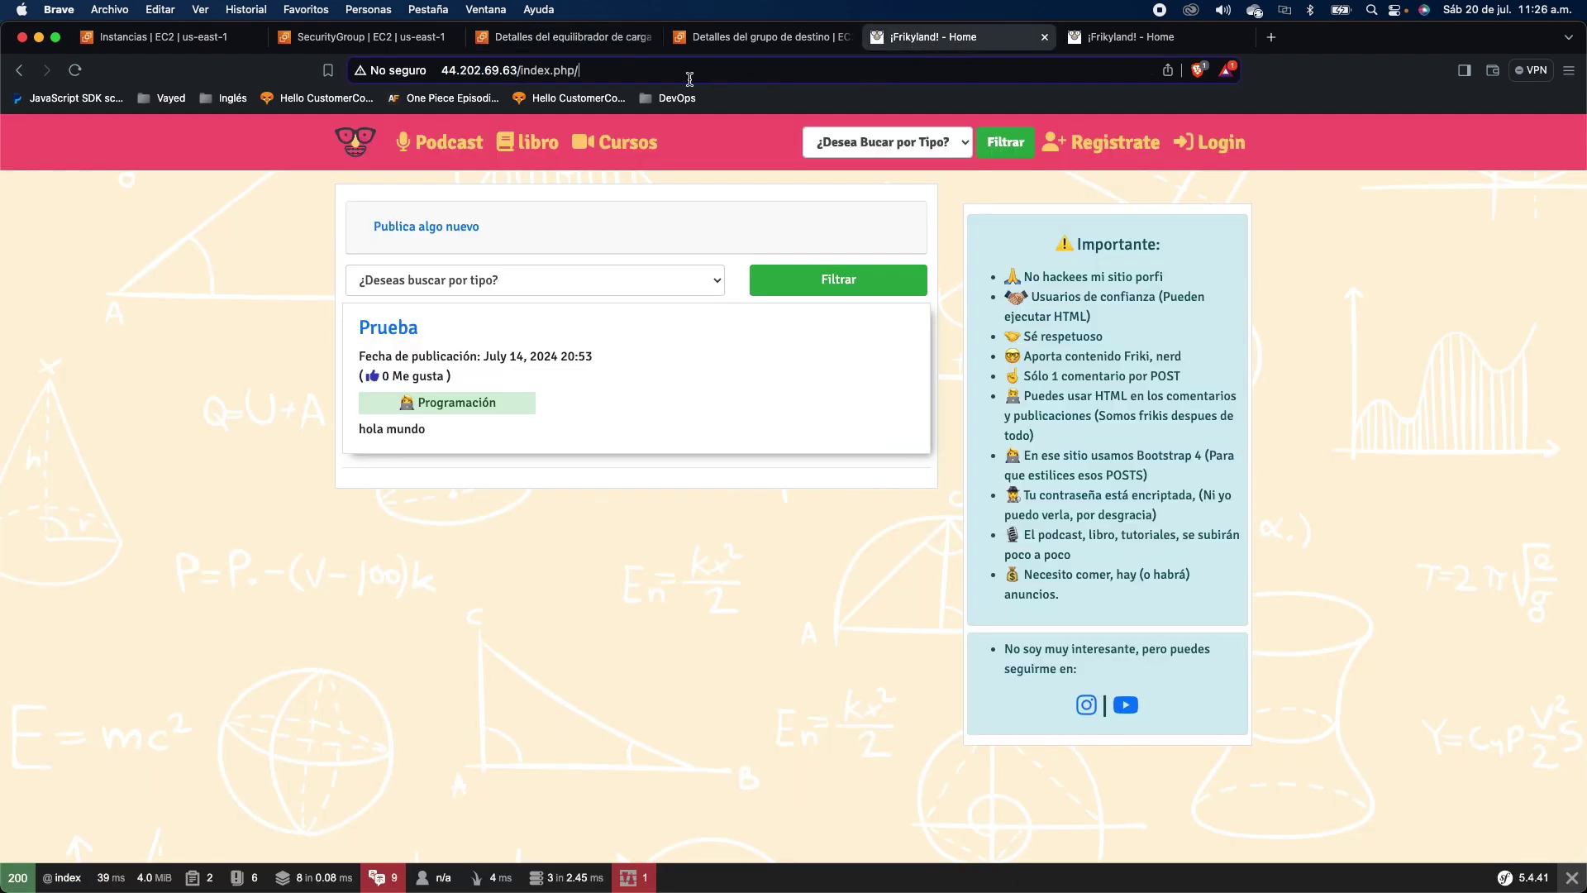
key("Return")
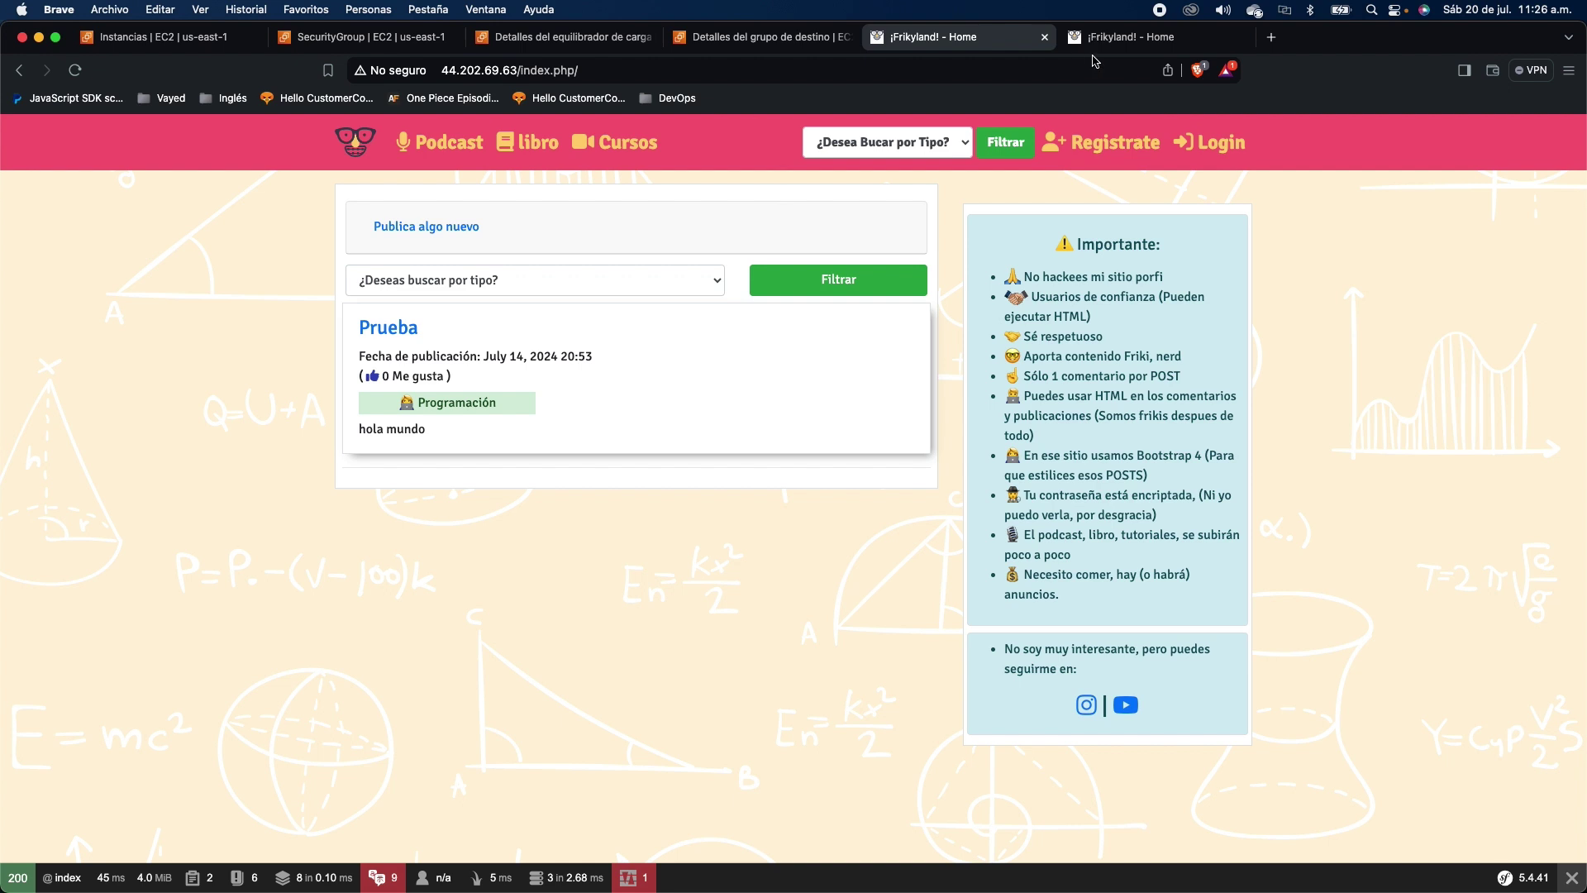
left_click(1100, 39)
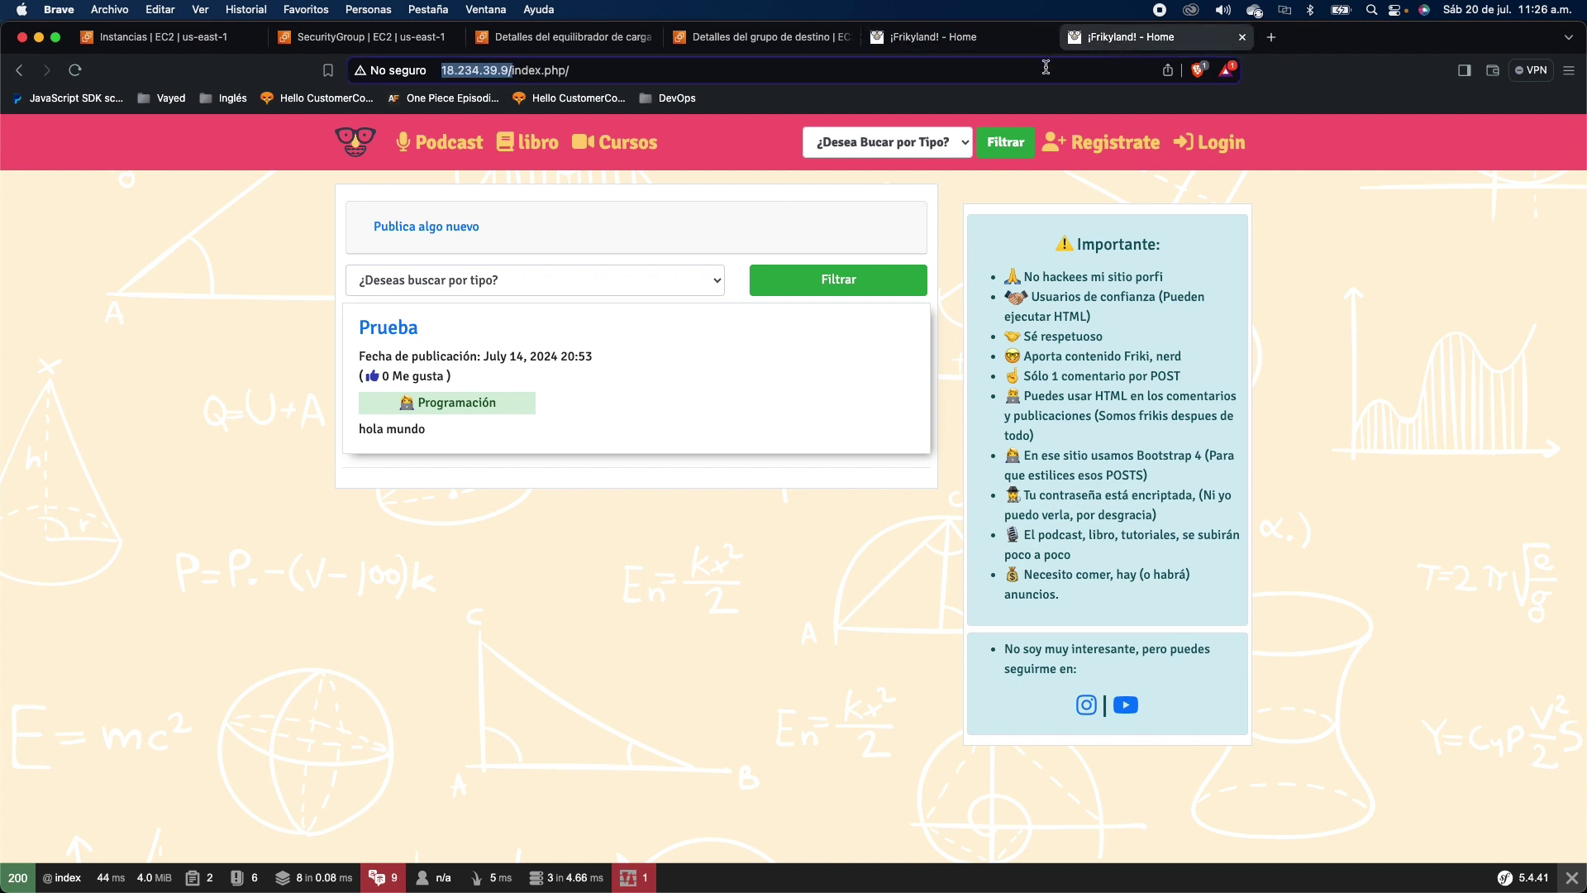
key("Return")
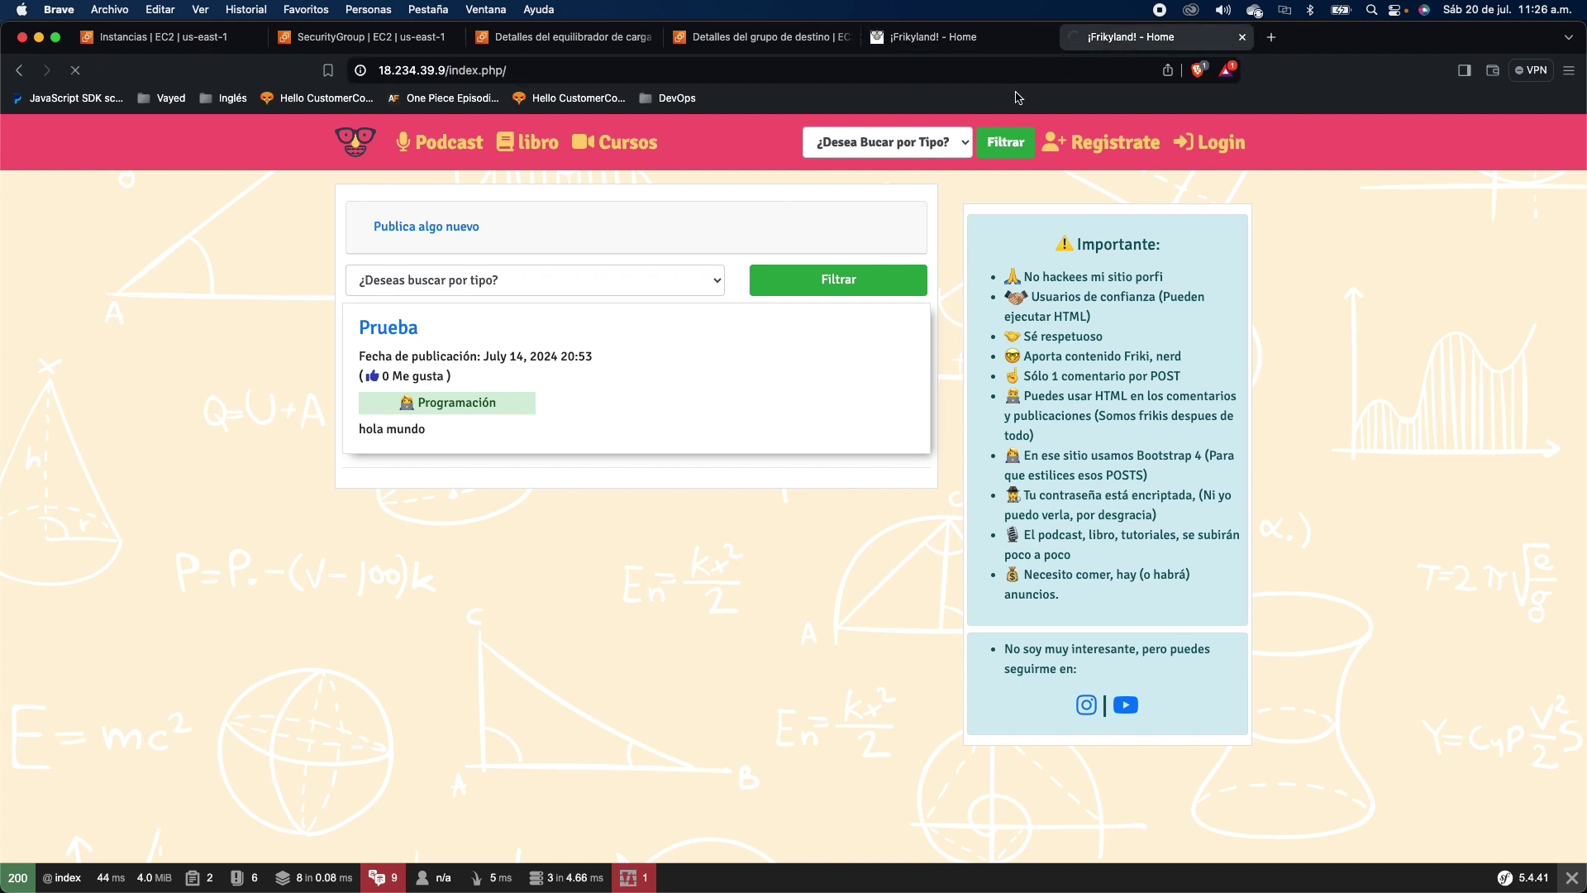
left_click(496, 73)
left_click_drag(496, 73, 447, 73)
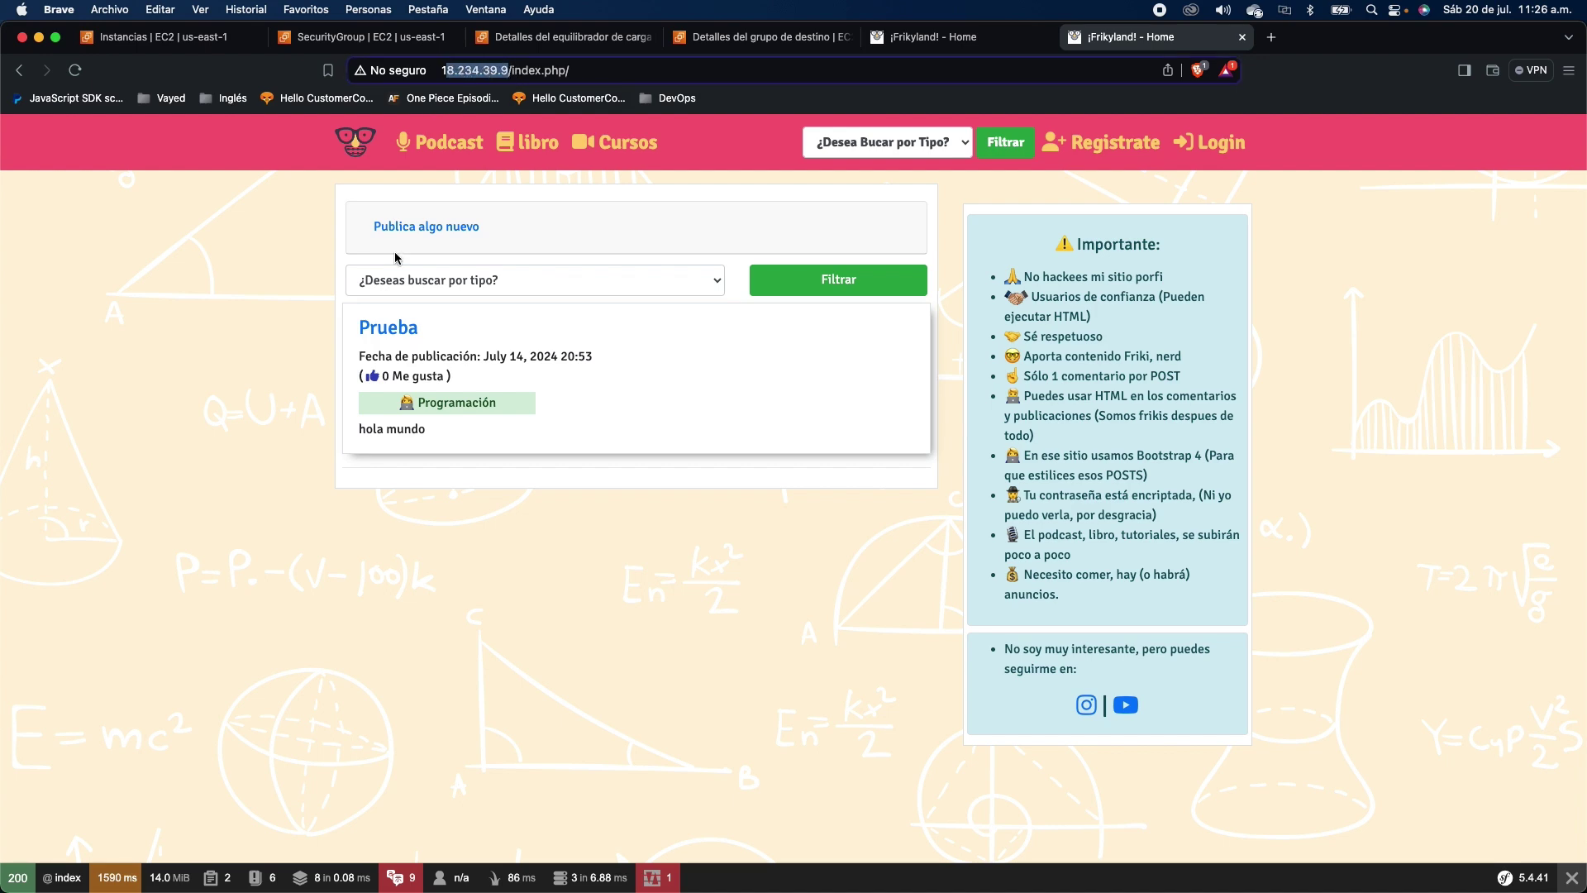
Step: Connect to the Frikiland 1 instance through EC2 Instance Connect with the ubuntu user name
left_click(125, 43)
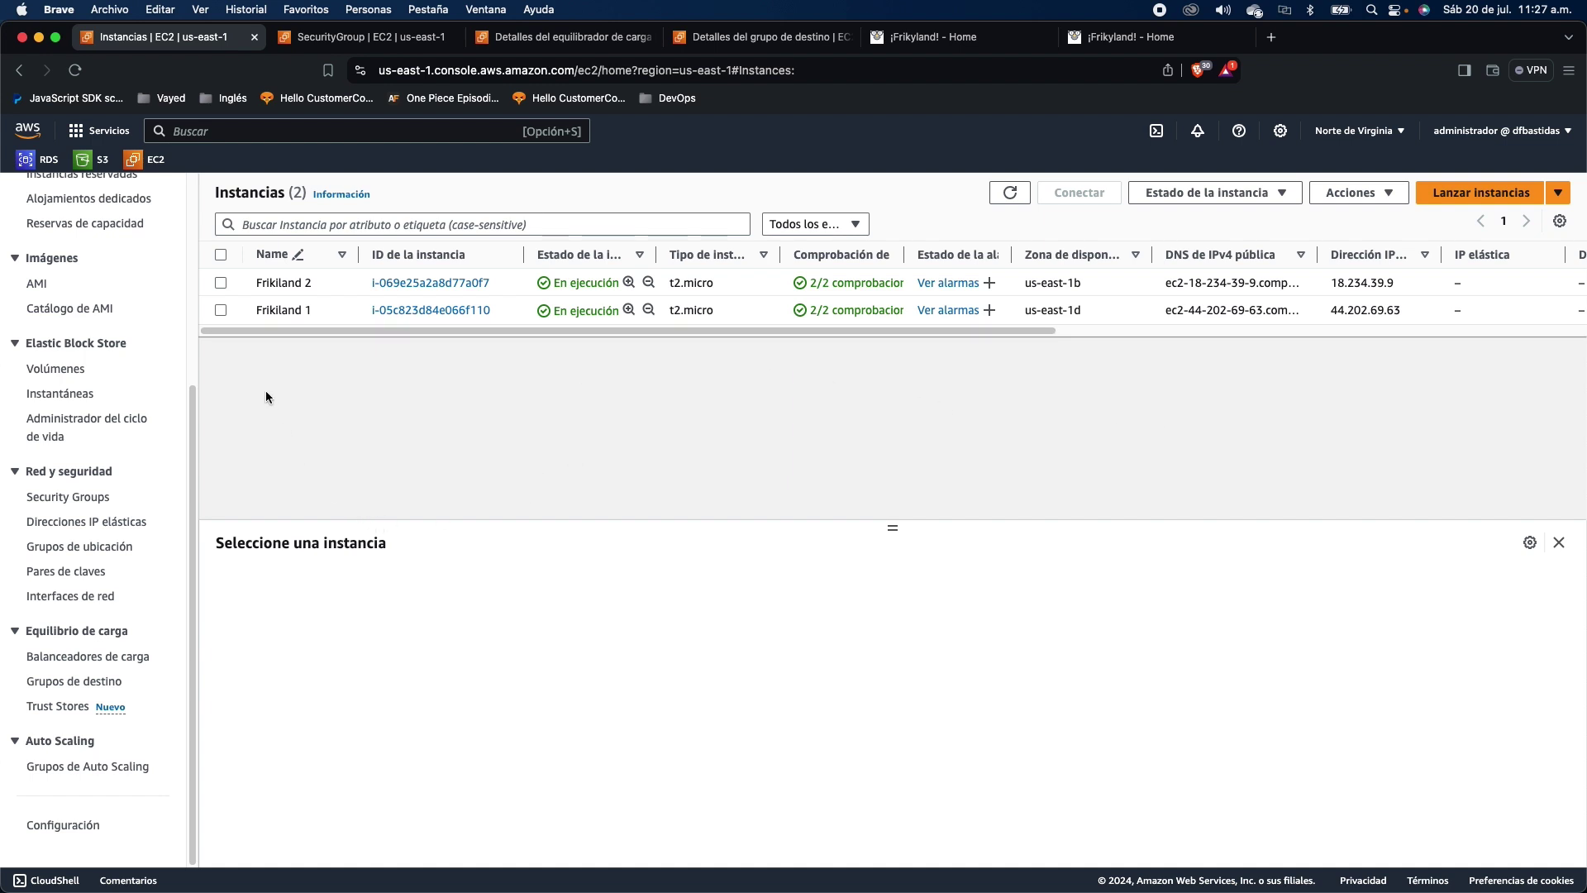
left_click(221, 310)
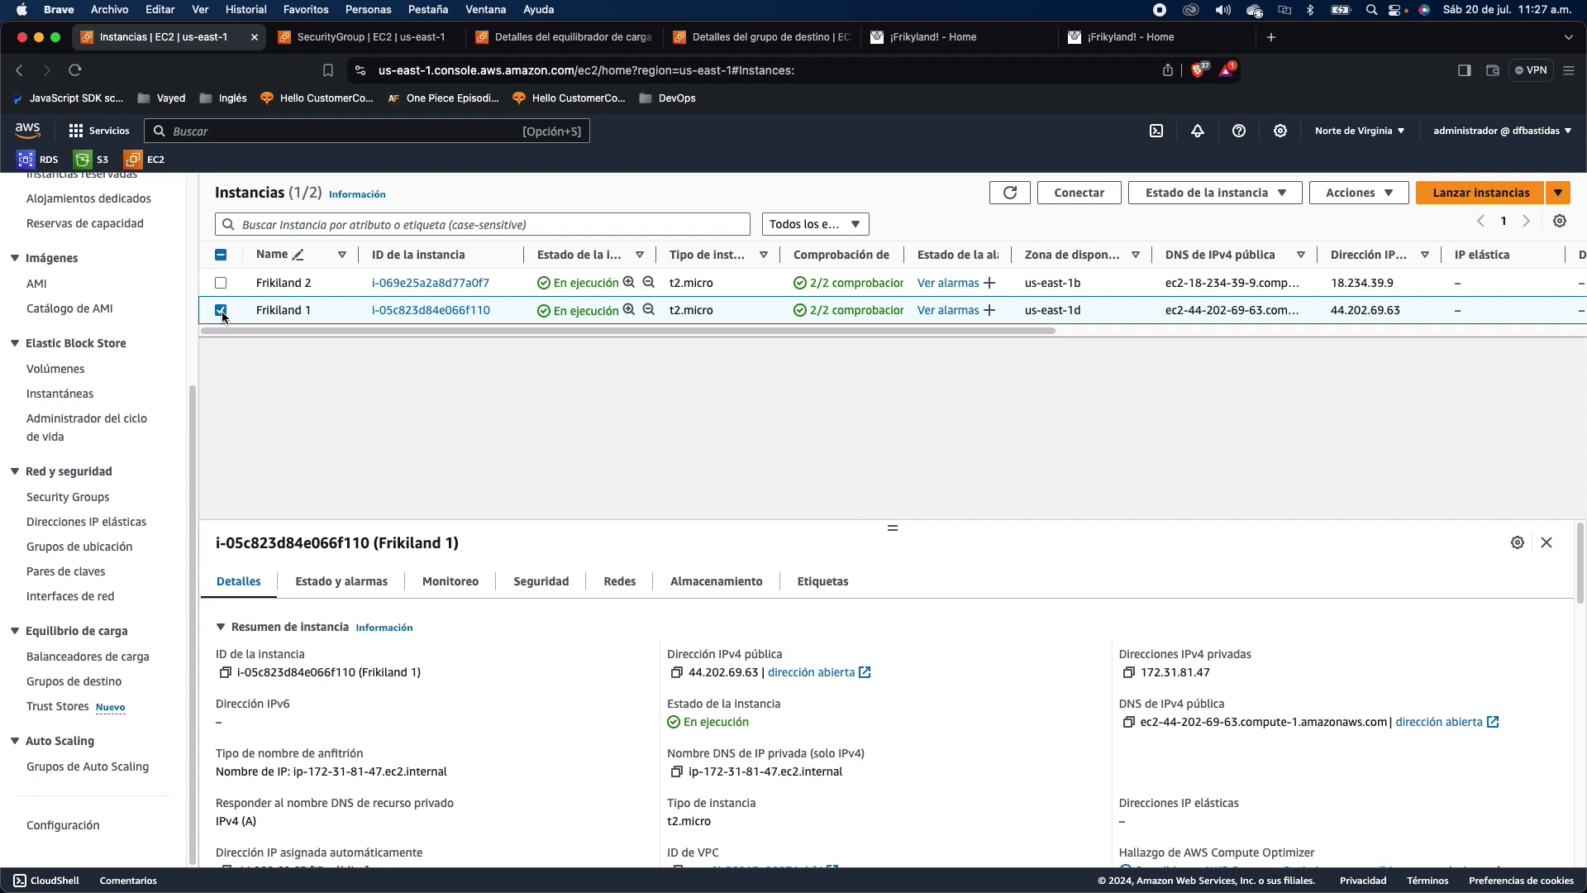
left_click(1067, 196)
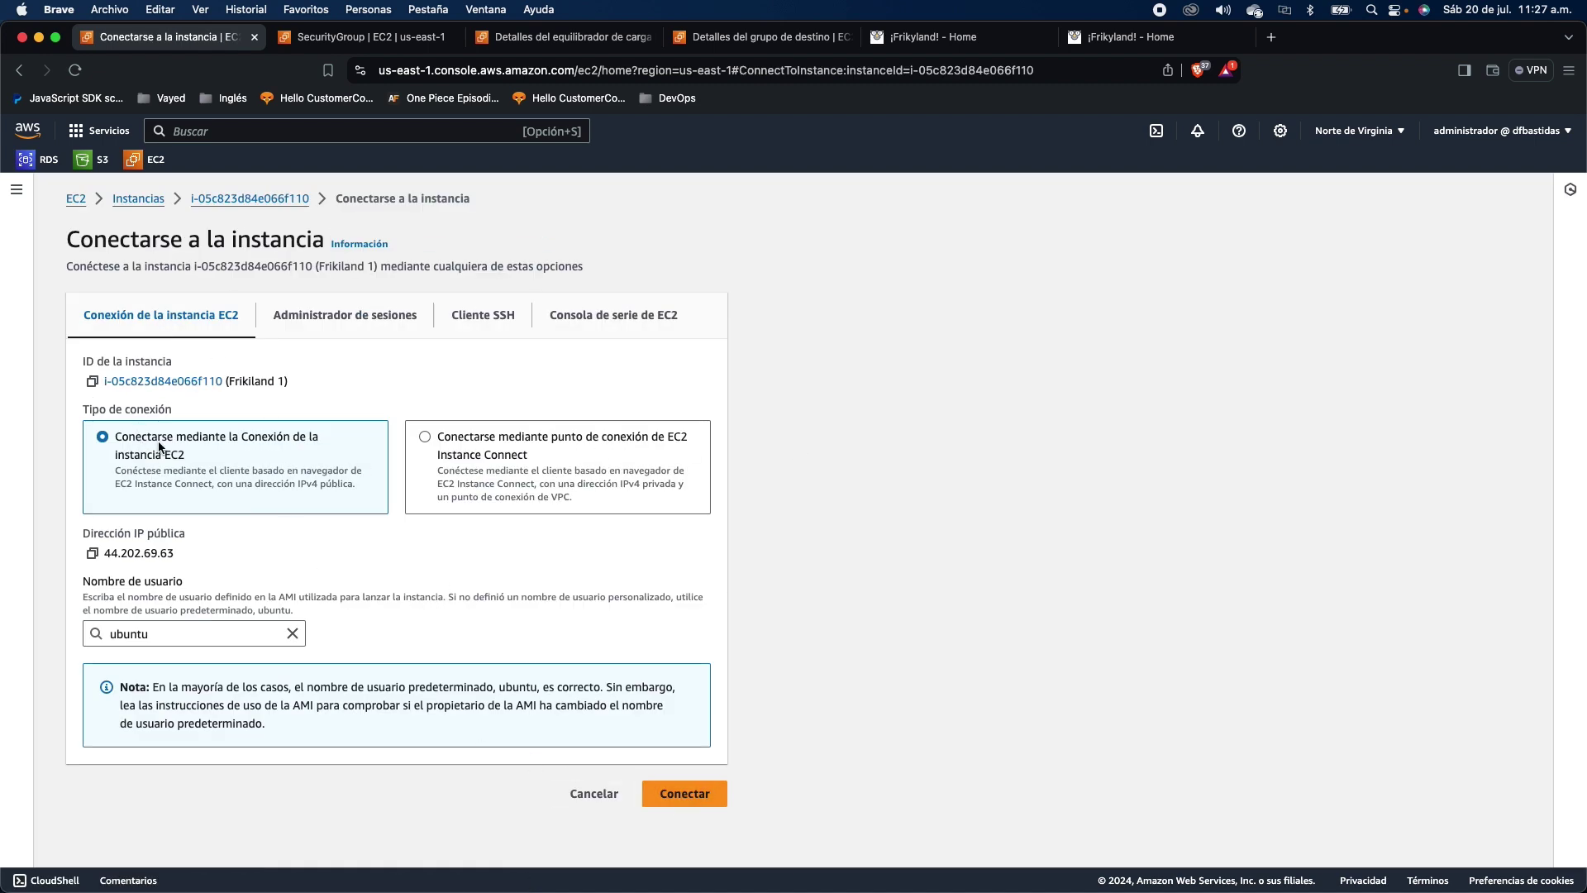
left_click(697, 801)
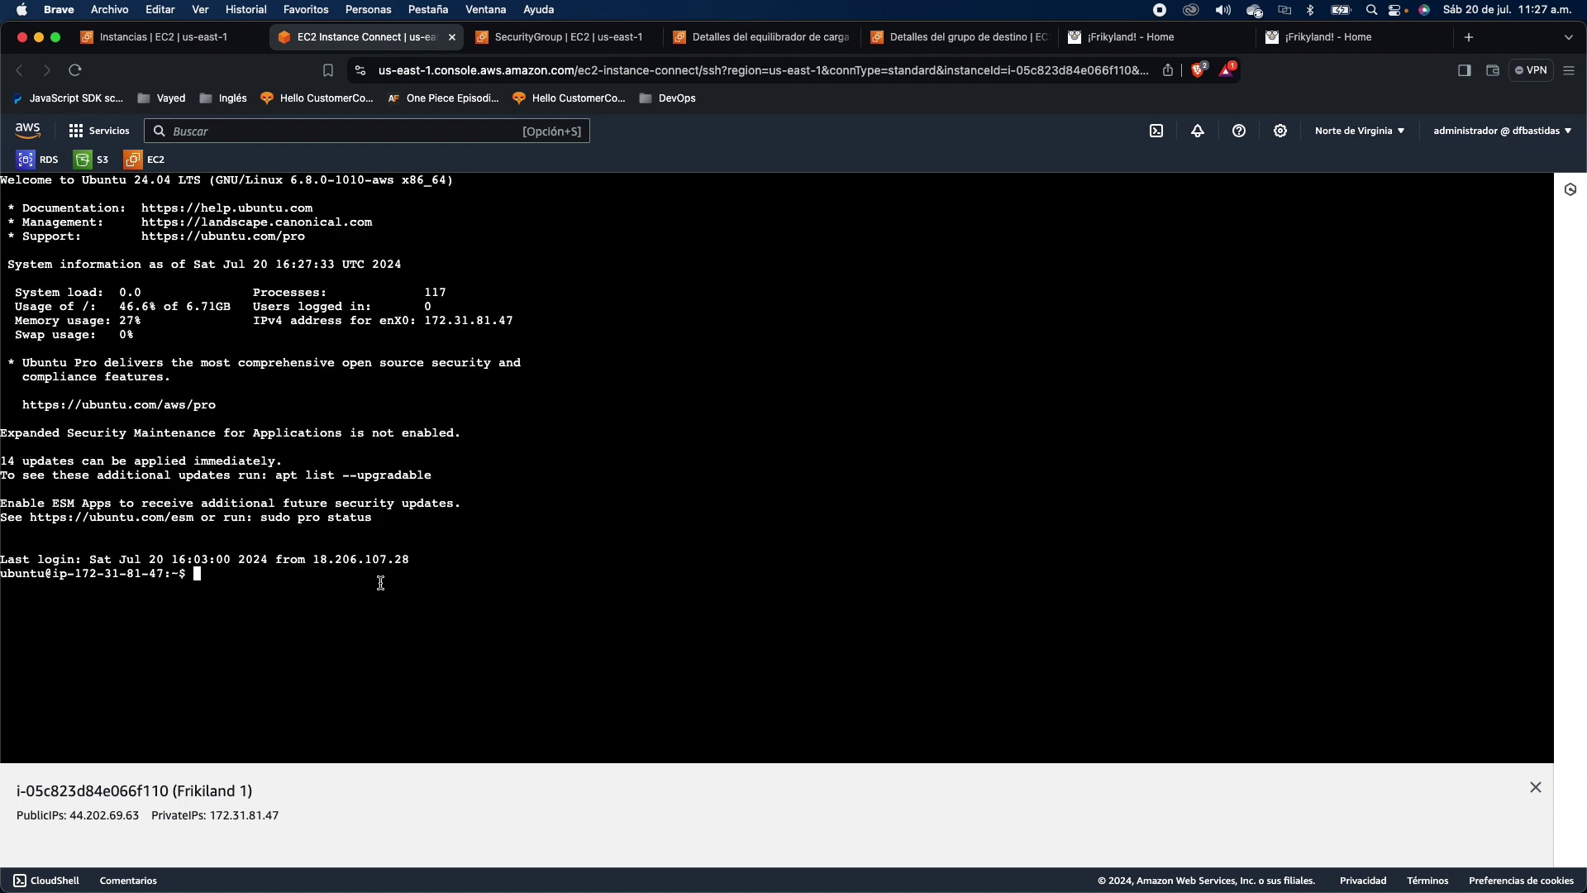
Step: Change the terminal's working directory to /var/www/html/frikyland/templates/post/
type("cd /var/www/html/frikyland/t")
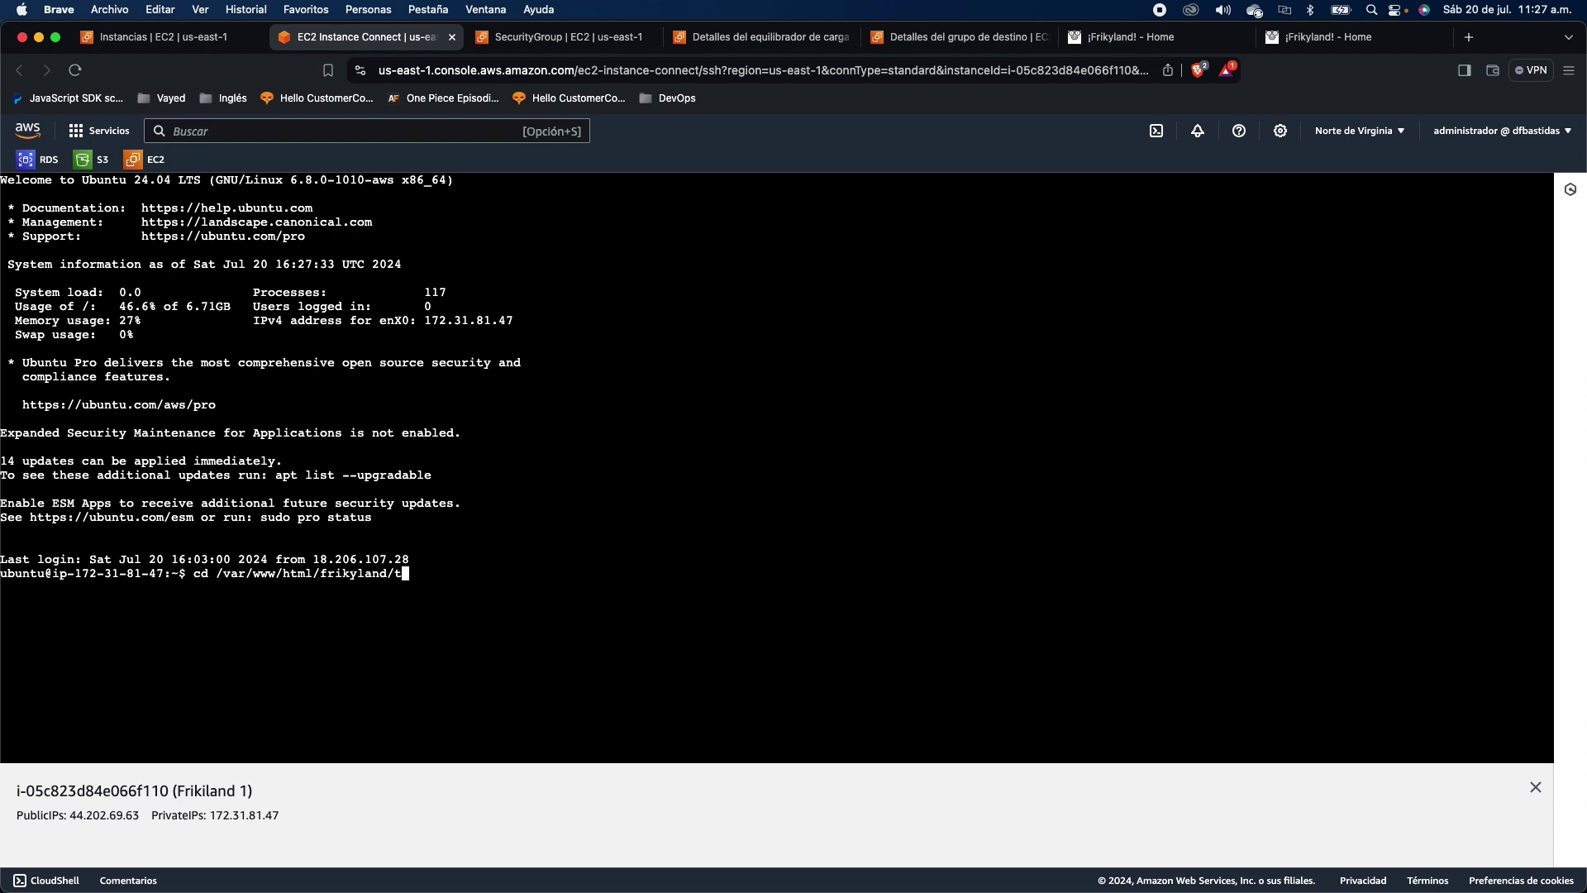
type("e")
key("Tab")
type("po")
type("s")
key("Tab")
key("Return")
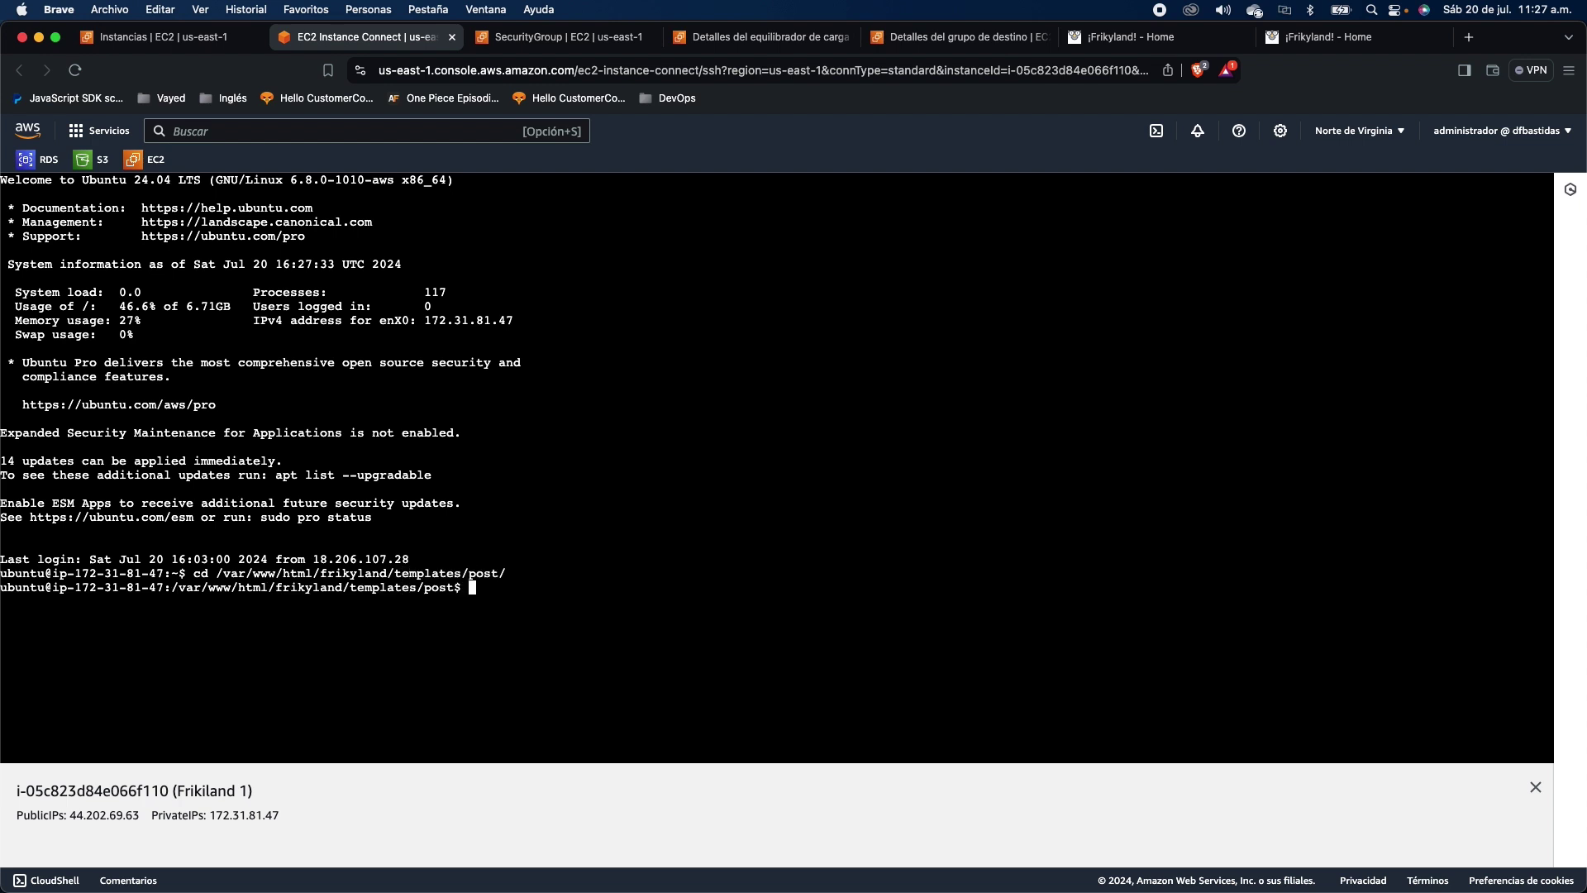
Step: Open the index.html.twig template in the nano editor
type("nano i")
key("Tab")
key("Return")
Step: Examine the index.html.twig template from its first line through the publishing form, filter form and post list, down to the post video block
key("Down")
key("Down")
key("Down")
key("Down")
key("Down")
key("Down")
key("Down")
key("Down")
key("Down")
key("Down")
key("Down")
key("Down")
key("Down")
key("Down")
key("Down")
key("Down")
key("Down")
key("Down")
key("Down")
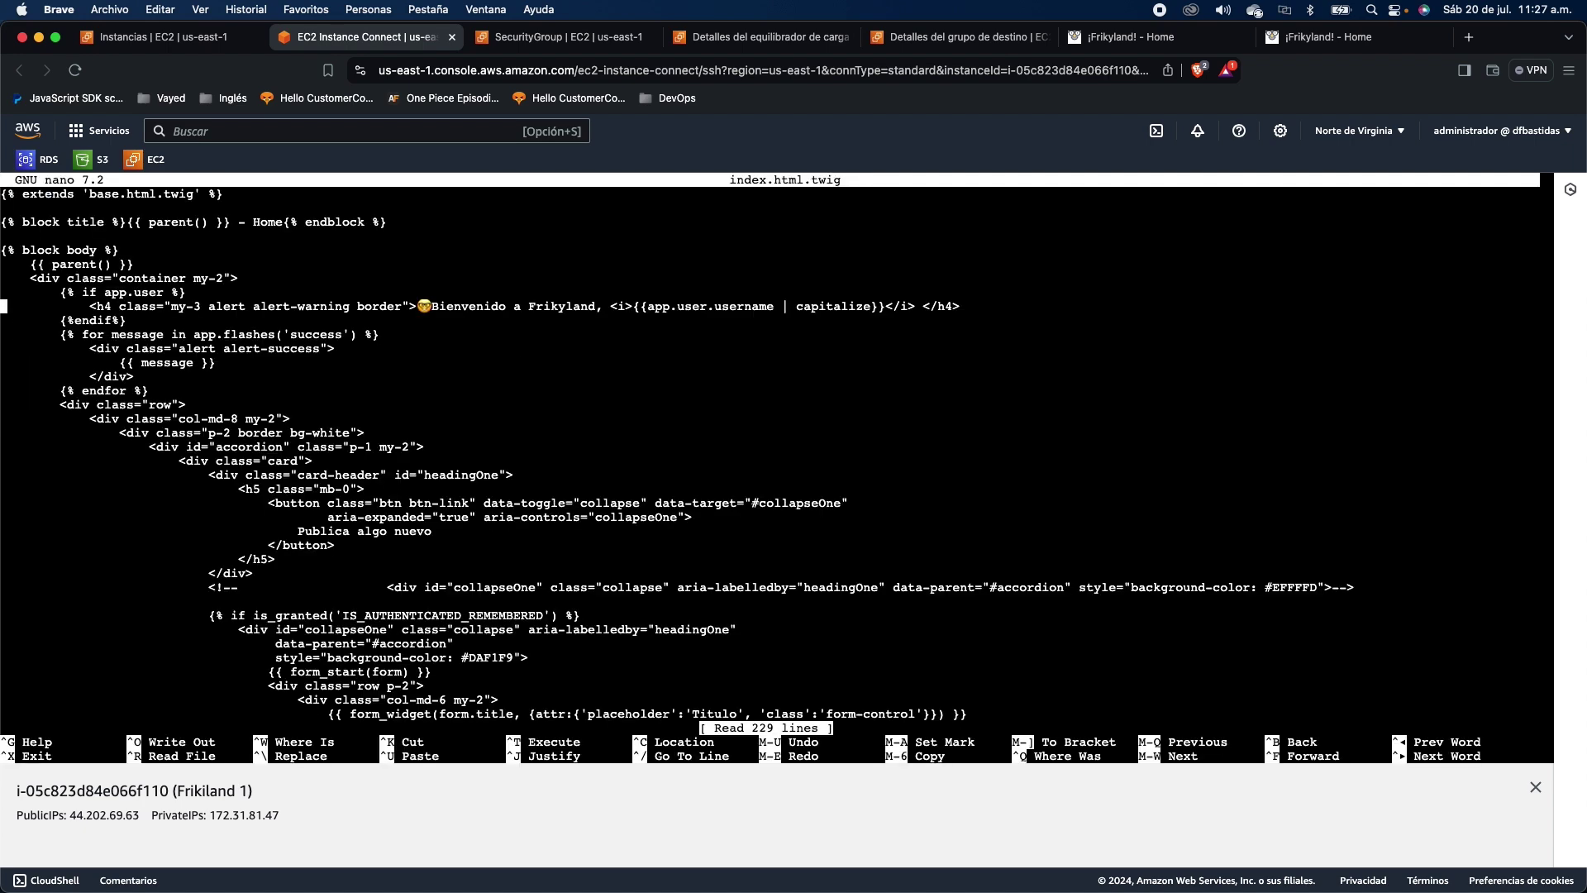
key("Down")
key("Down")
key("Down")
key("Down")
key("Down")
key("Down")
key("Down")
key("Down")
key("Down")
key("Down")
key("Down")
key("Down")
key("Down")
key("Down")
key("Down")
key("Down")
key("Down")
key("Down")
key("Down")
key("Down")
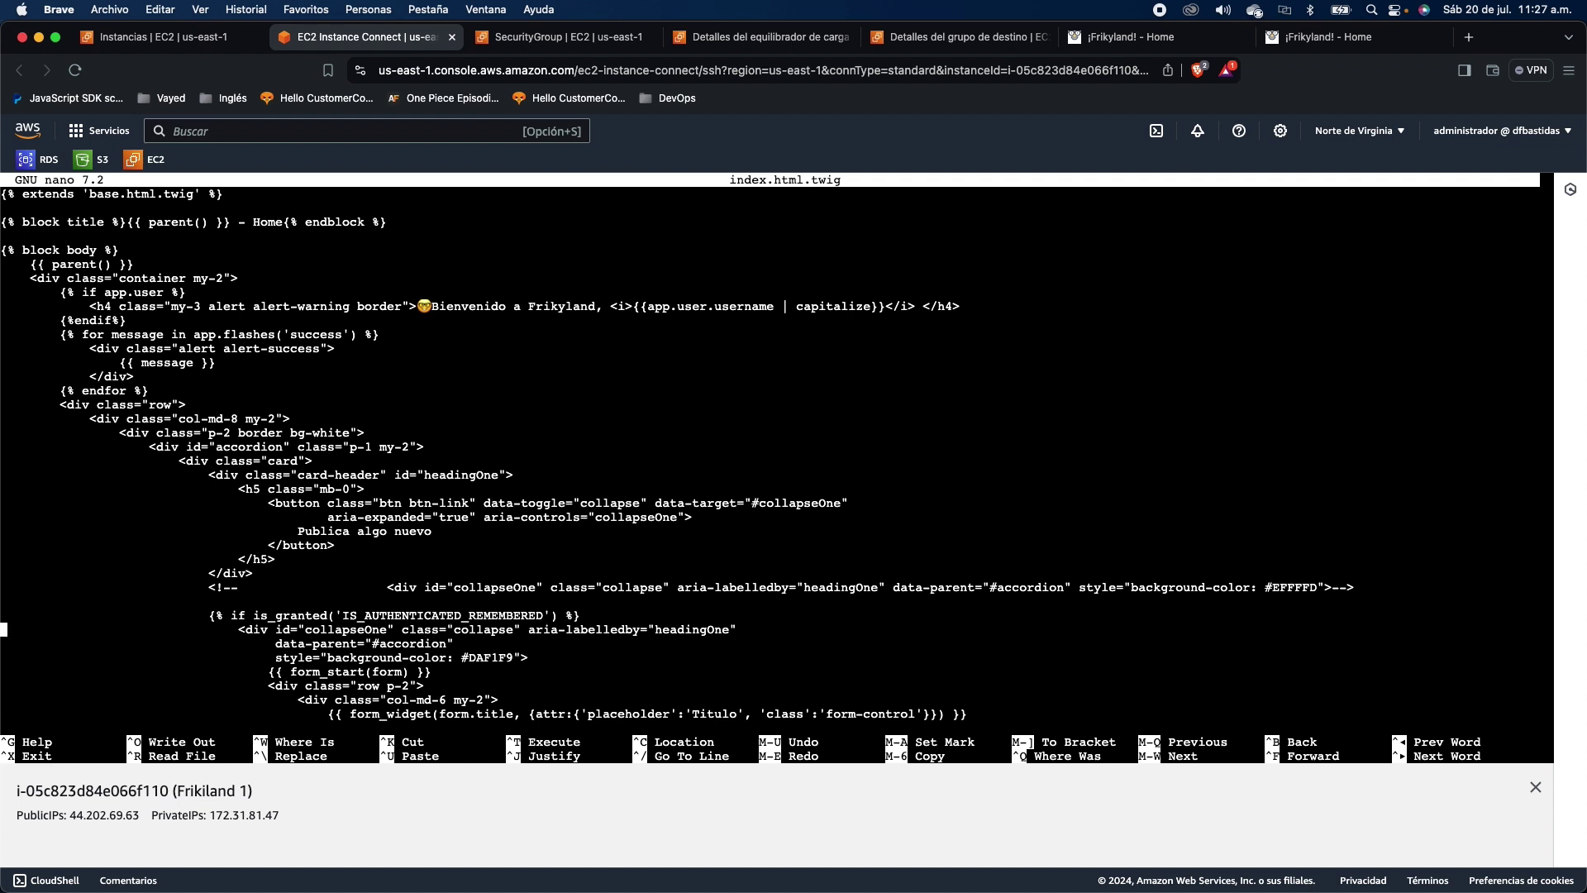
key("Down")
key("Down")
key("Down")
key("Down")
key("Down")
key("Down")
key("Down")
key("Down")
key("Down")
key("Down")
key("Down")
key("Down")
key("Down")
key("Down")
key("Down")
key("Down")
key("Down")
key("Down")
key("Down")
key("Down")
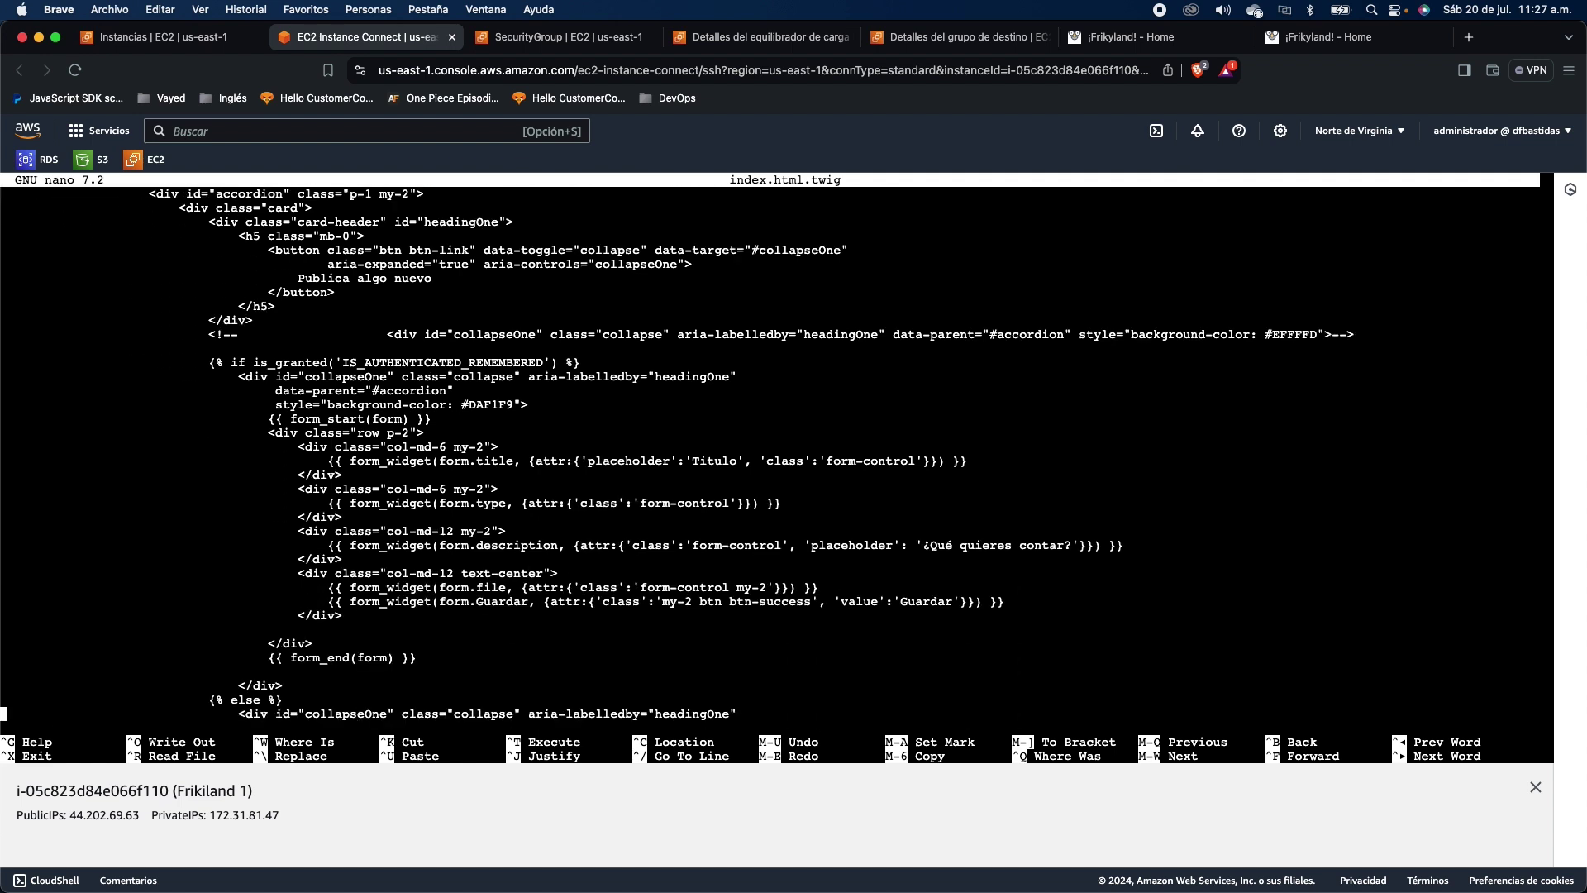
key("Down")
key("Down")
key("Down")
key("Down")
key("Down")
key("Down")
key("Down")
key("Down")
key("Down")
key("Down")
key("Down")
key("Down")
key("Down")
key("Down")
key("Down")
key("Down")
key("Down")
key("Down")
key("Down")
key("Down")
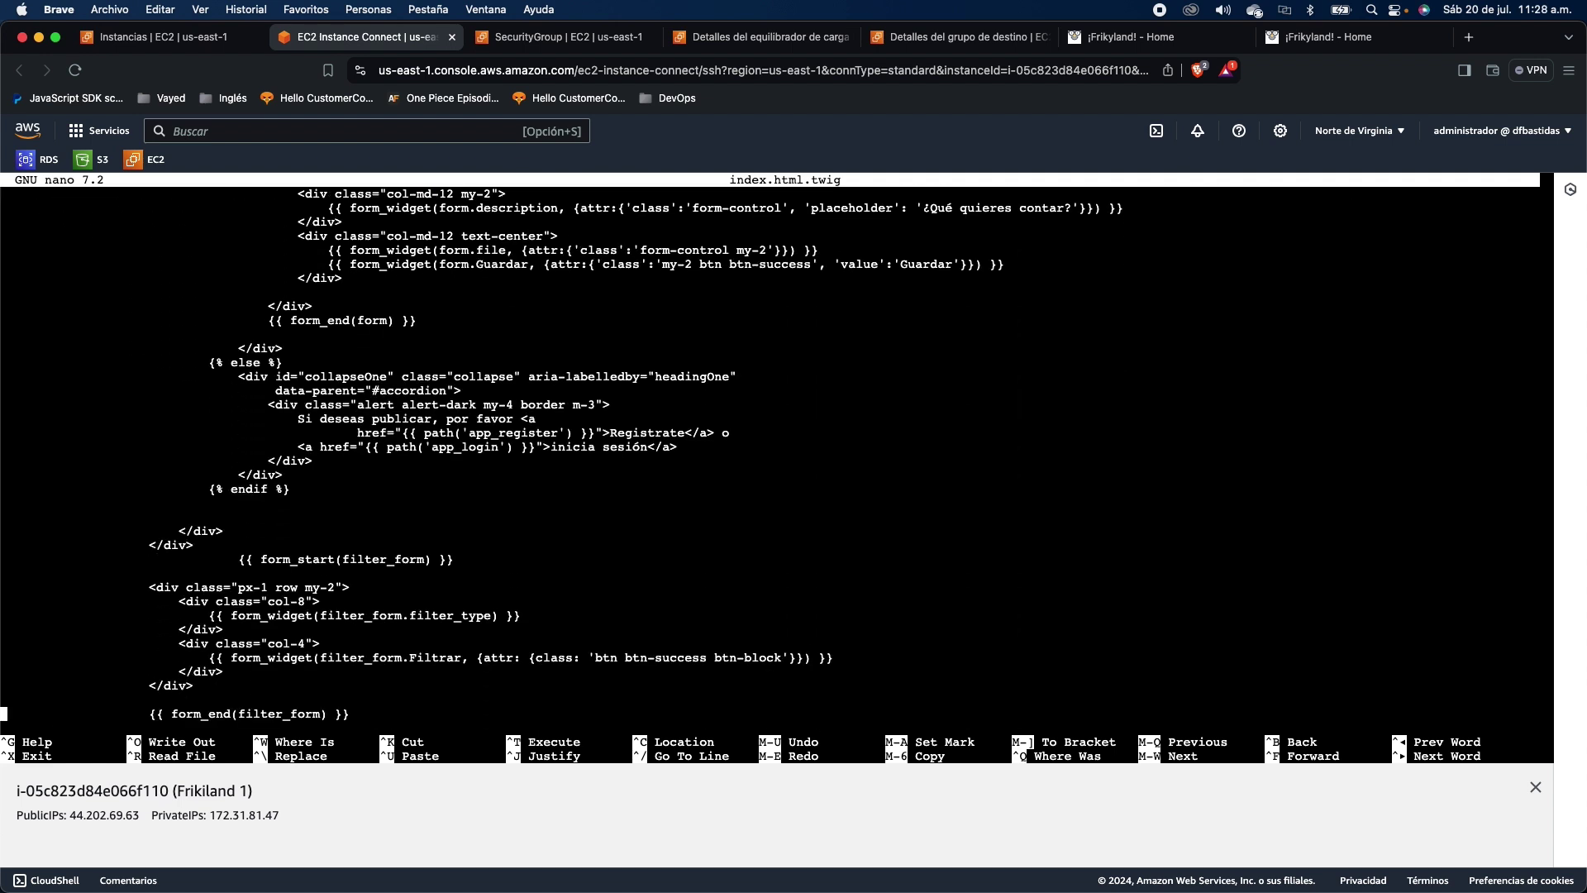
key("Down")
key("Down")
key("Down")
key("Down")
key("Down")
key("Down")
key("Down")
key("Down")
key("Down")
key("Down")
key("Down")
key("Down")
key("Down")
key("Down")
key("Down")
key("Down")
key("Down")
key("Down")
key("Down")
key("Down")
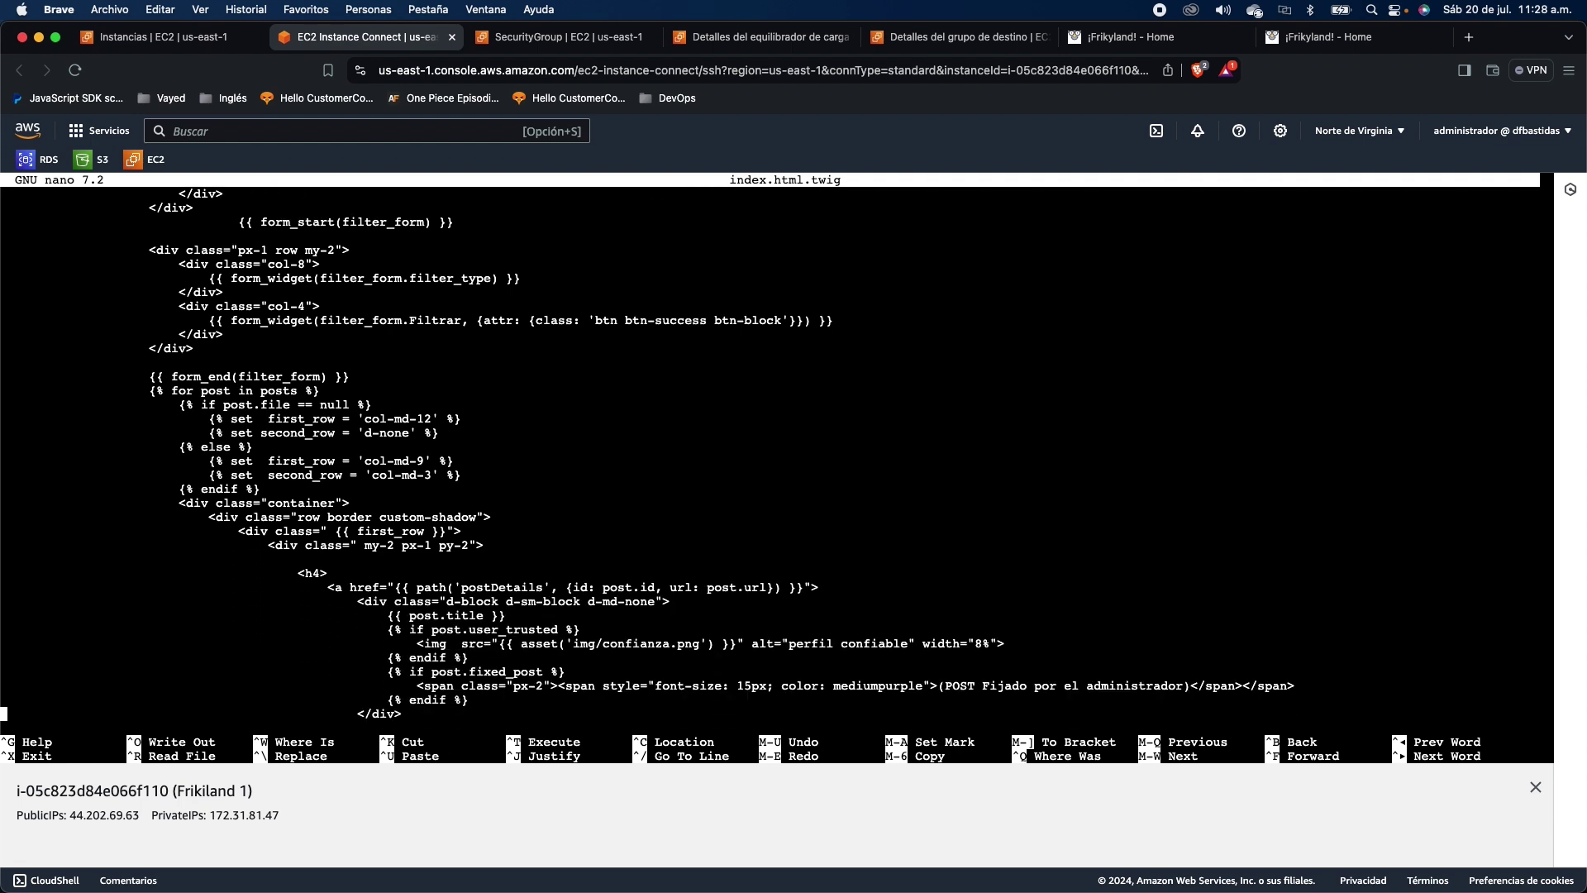
key("Down")
key("Down")
key("Down")
key("Down")
key("Down")
key("Down")
key("Down")
key("Down")
key("Down")
key("Down")
key("Down")
key("Down")
key("Down")
key("Down")
key("Down")
key("Down")
key("Down")
key("Down")
key("Down")
key("Down")
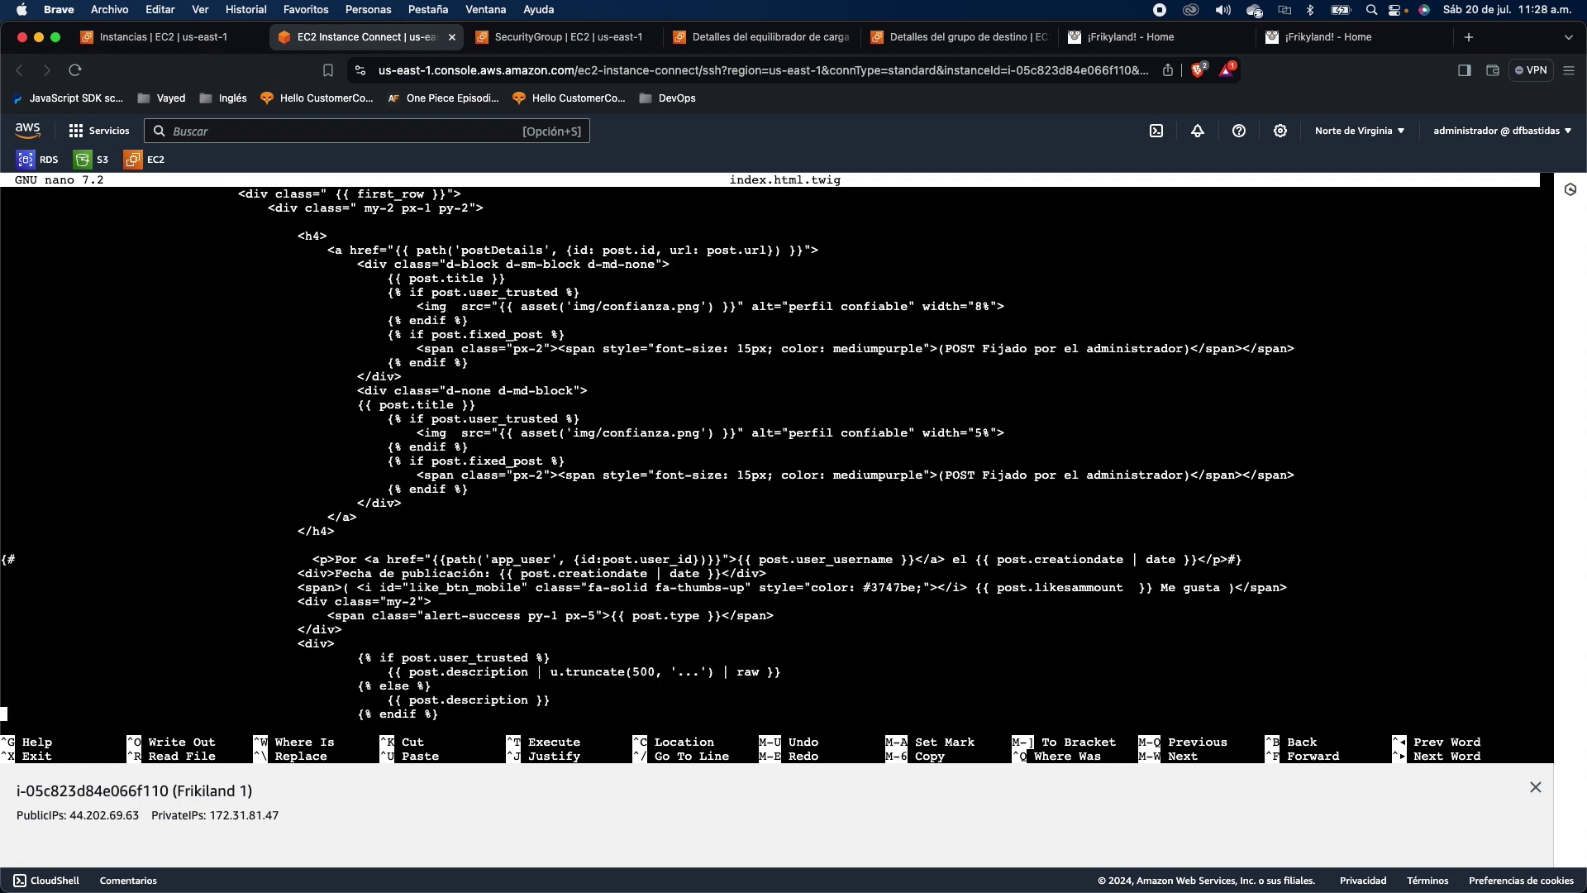
key("Down")
key("Down")
key("Down")
key("Down")
key("Down")
key("Down")
key("Down")
key("Down")
key("Down")
key("Down")
key("Down")
key("Down")
key("Down")
key("Down")
key("Down")
key("Down")
key("Down")
key("Down")
key("Down")
key("Down")
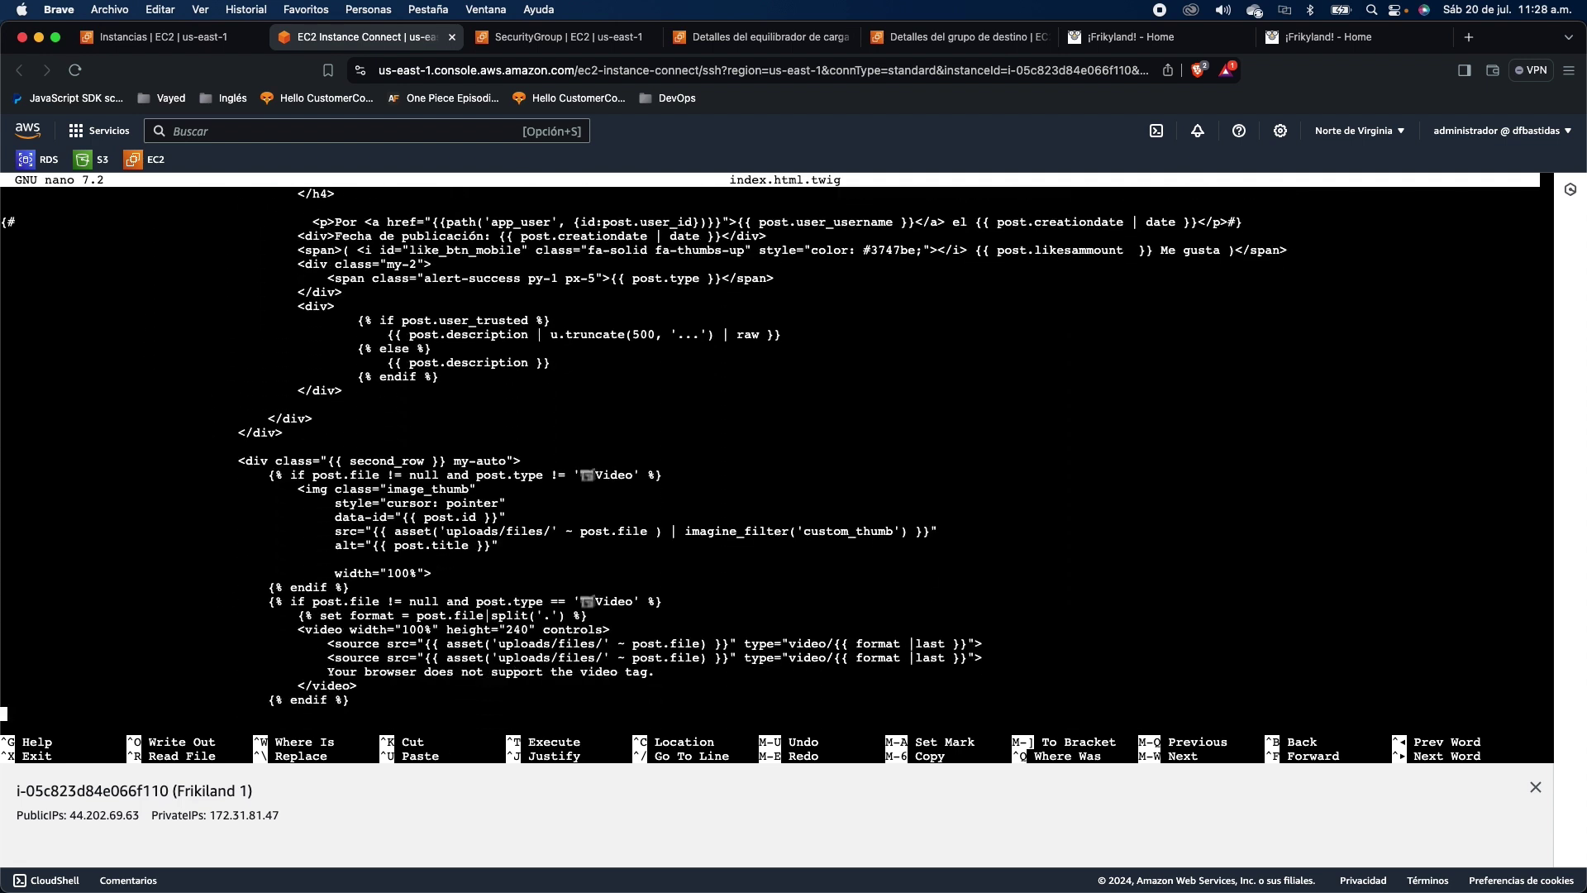
Step: Insert the line <li>Instancia Frikiland 1 </li> above the "No hackees mi sitio porfi" item in the Importante list
key("Down")
key("Down")
key("Down")
key("Down")
key("Down")
key("Down")
key("Down")
key("Down")
key("Down")
key("Down")
key("Down")
key("Down")
key("Down")
key("Down")
key("Down")
key("Down")
key("Down")
key("Down")
key("Down")
key("Down")
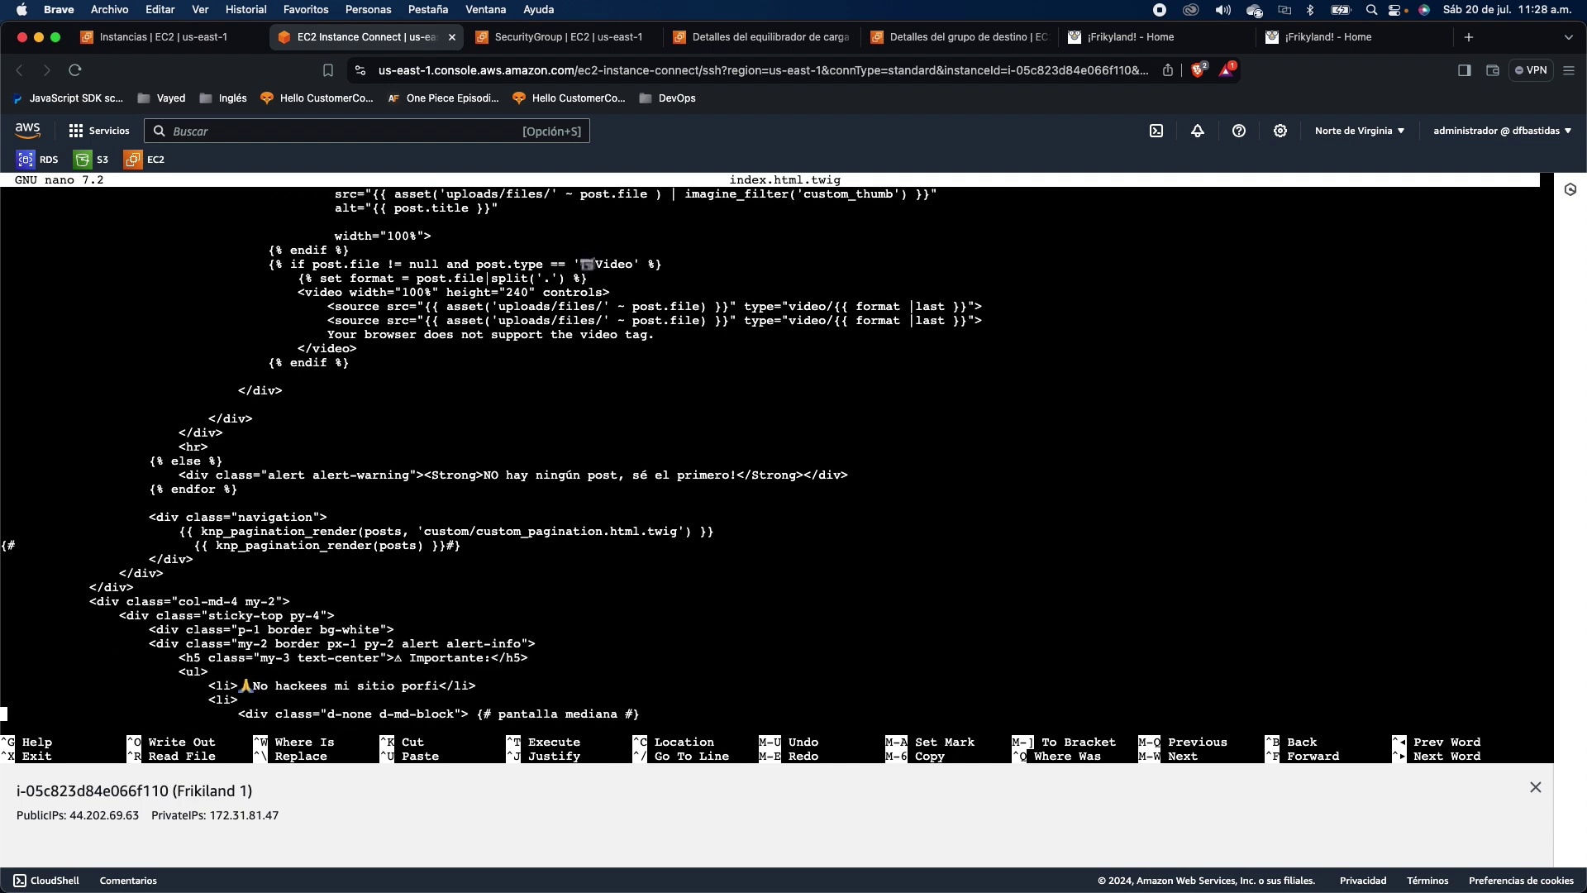
key("Up")
key("Up")
key("Up")
key("Up")
key("Up")
key("Up")
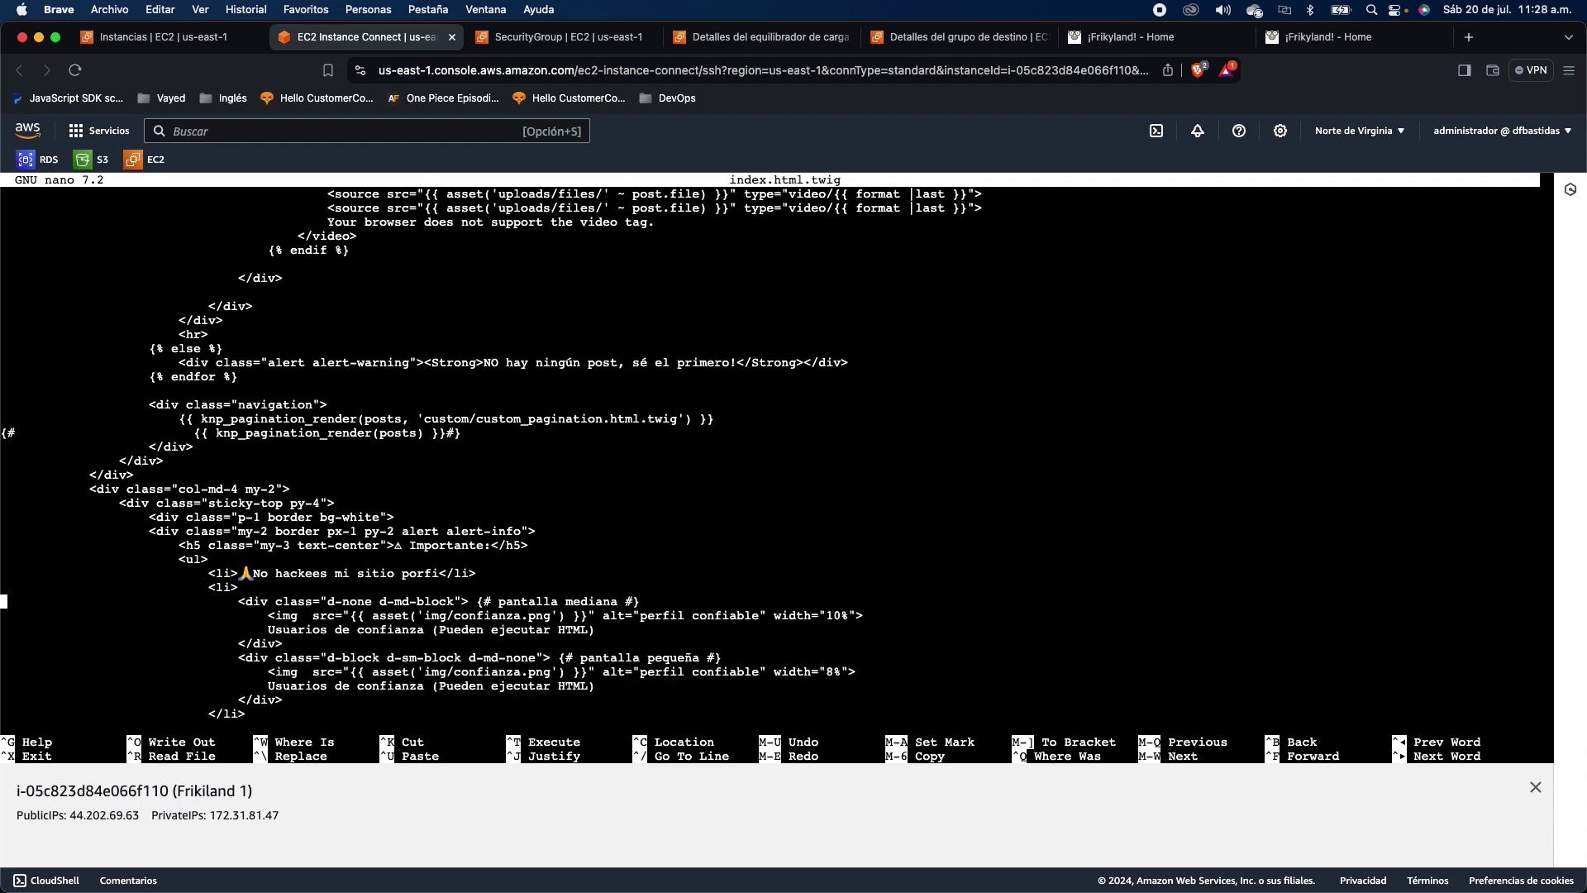
key("Up")
key("Return")
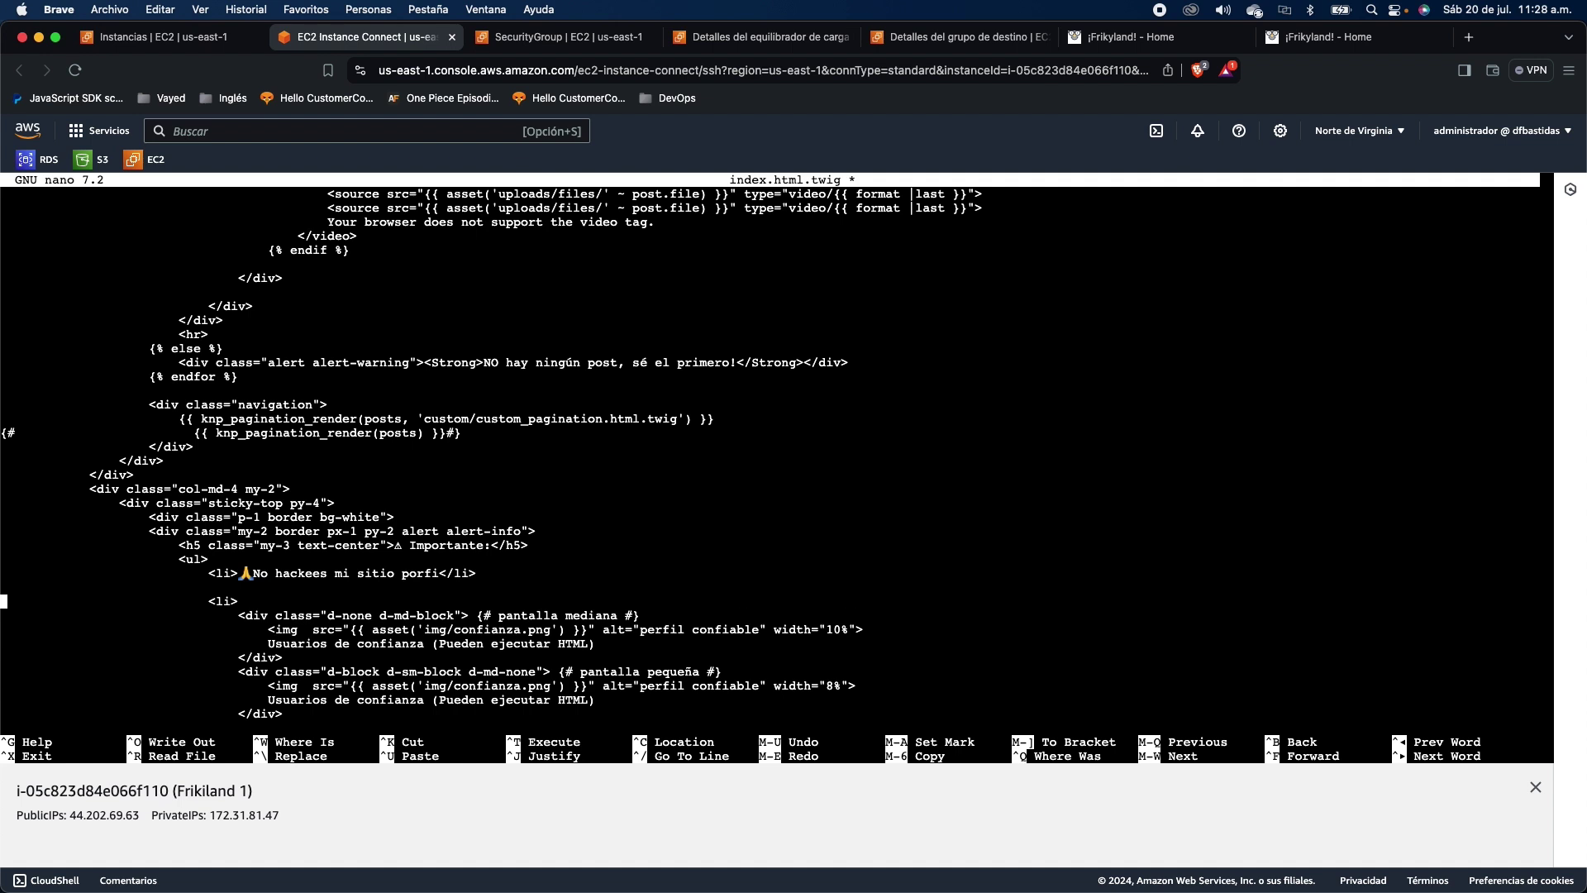
key("BackSpace")
key("Return")
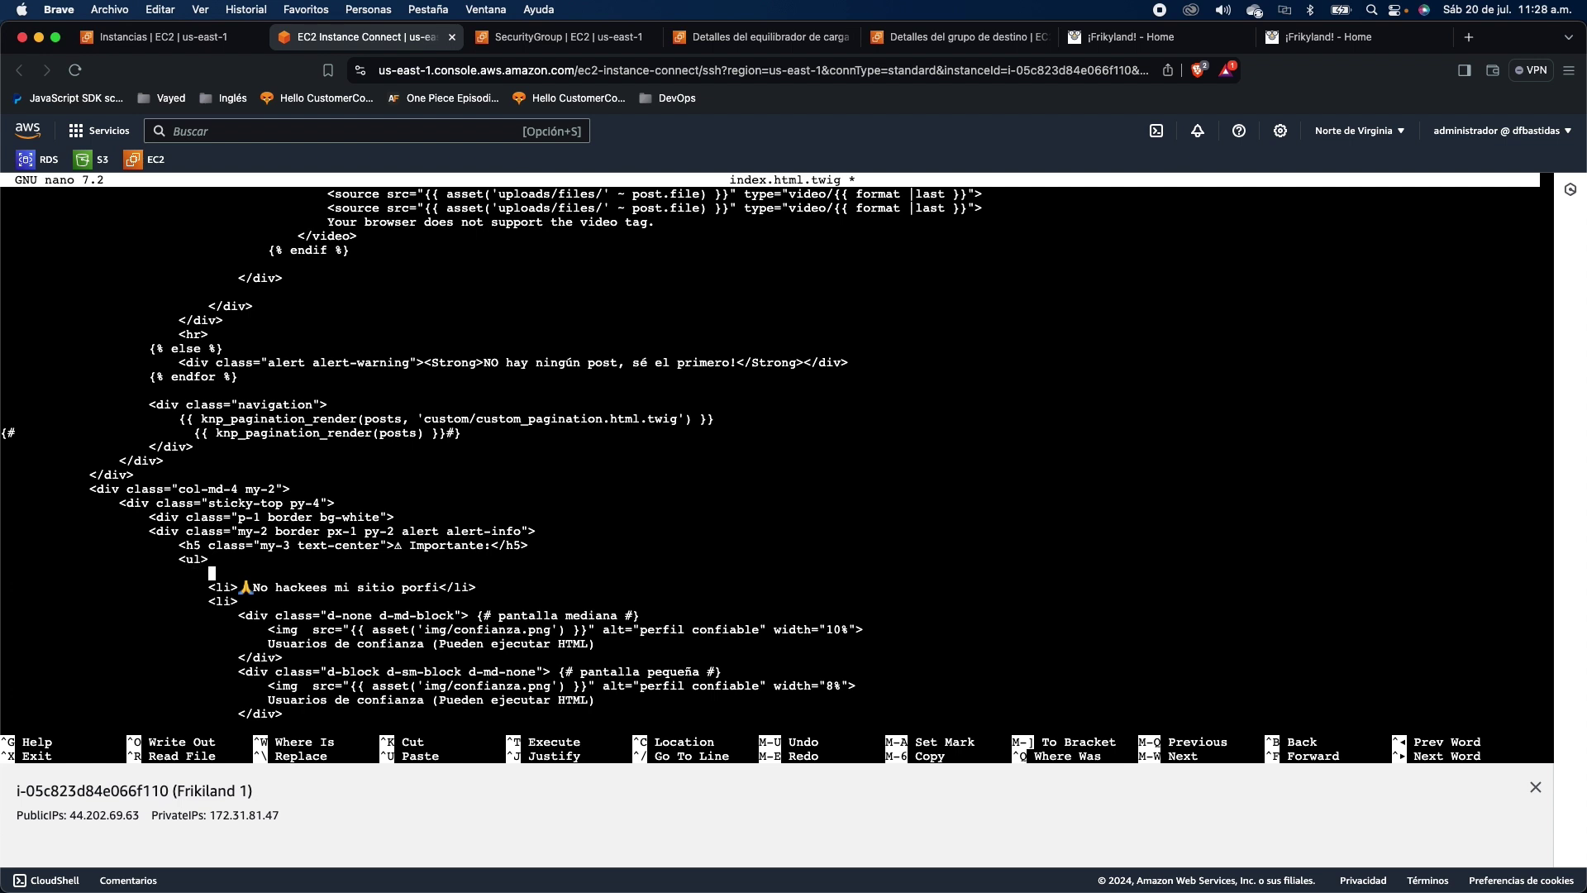
type("<li>Instancia Frikiland 1 </li>")
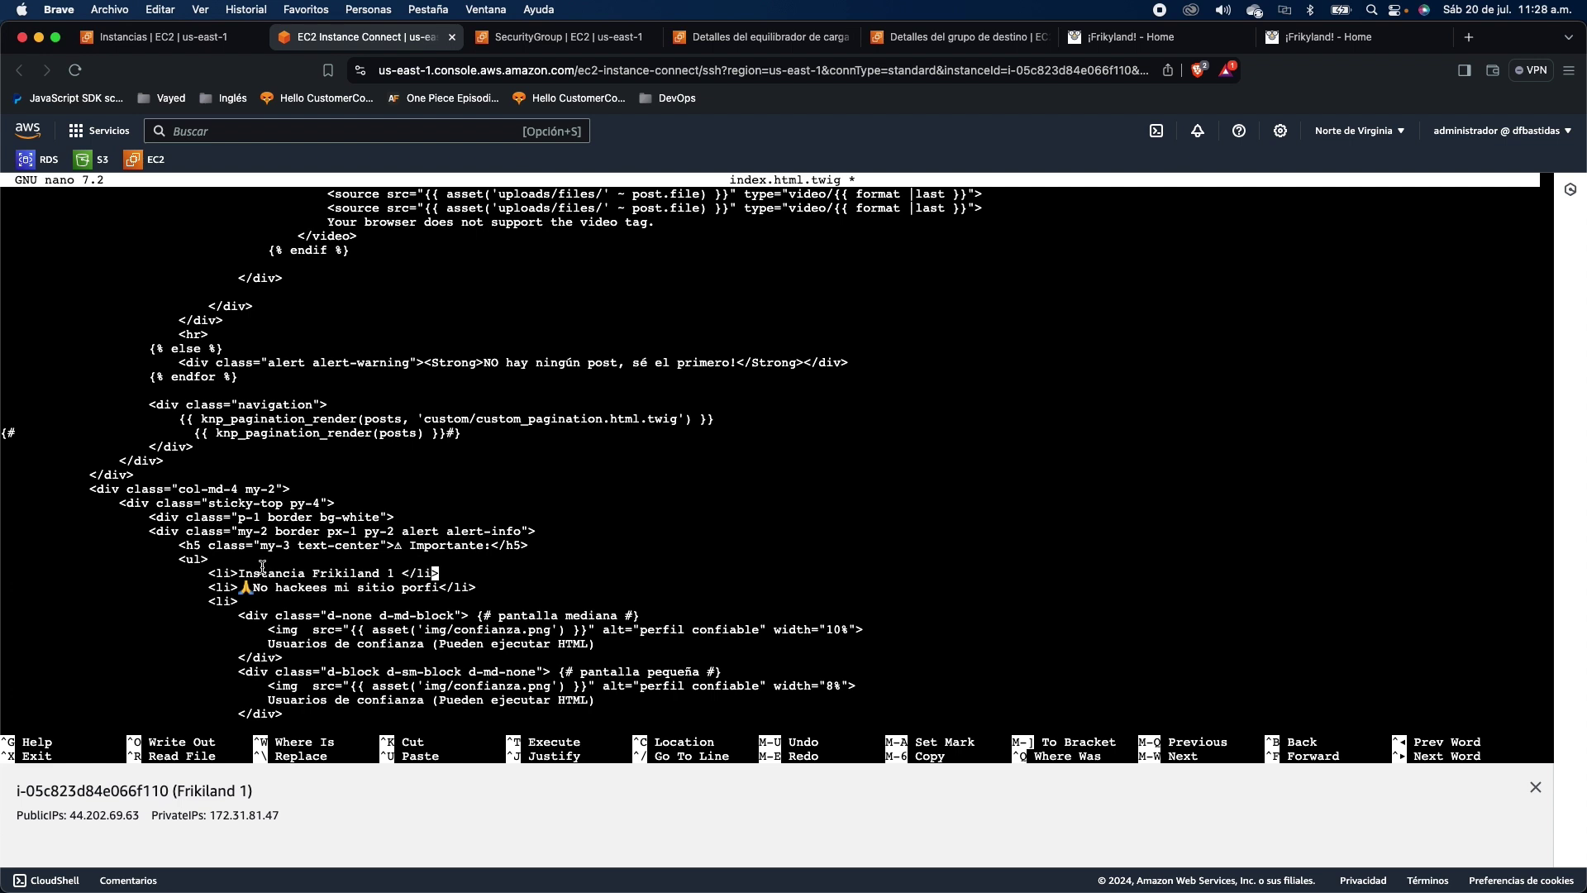
Step: Highlight the new Instancia Frikiland 1 list item in the template
left_click_drag(206, 569, 434, 576)
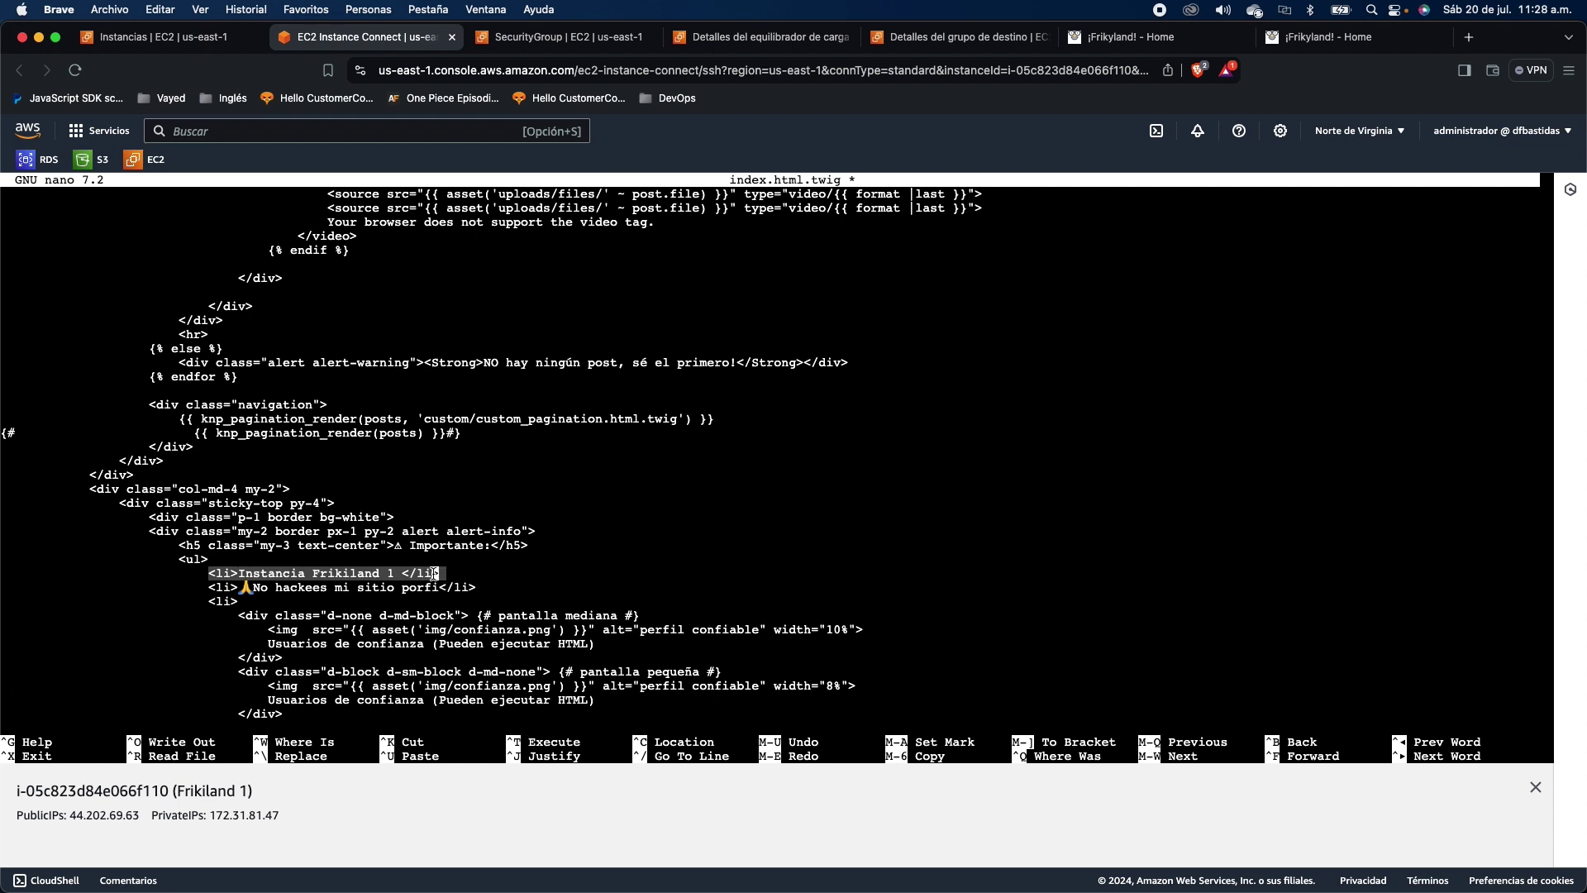
right_click(434, 576)
left_click(436, 576)
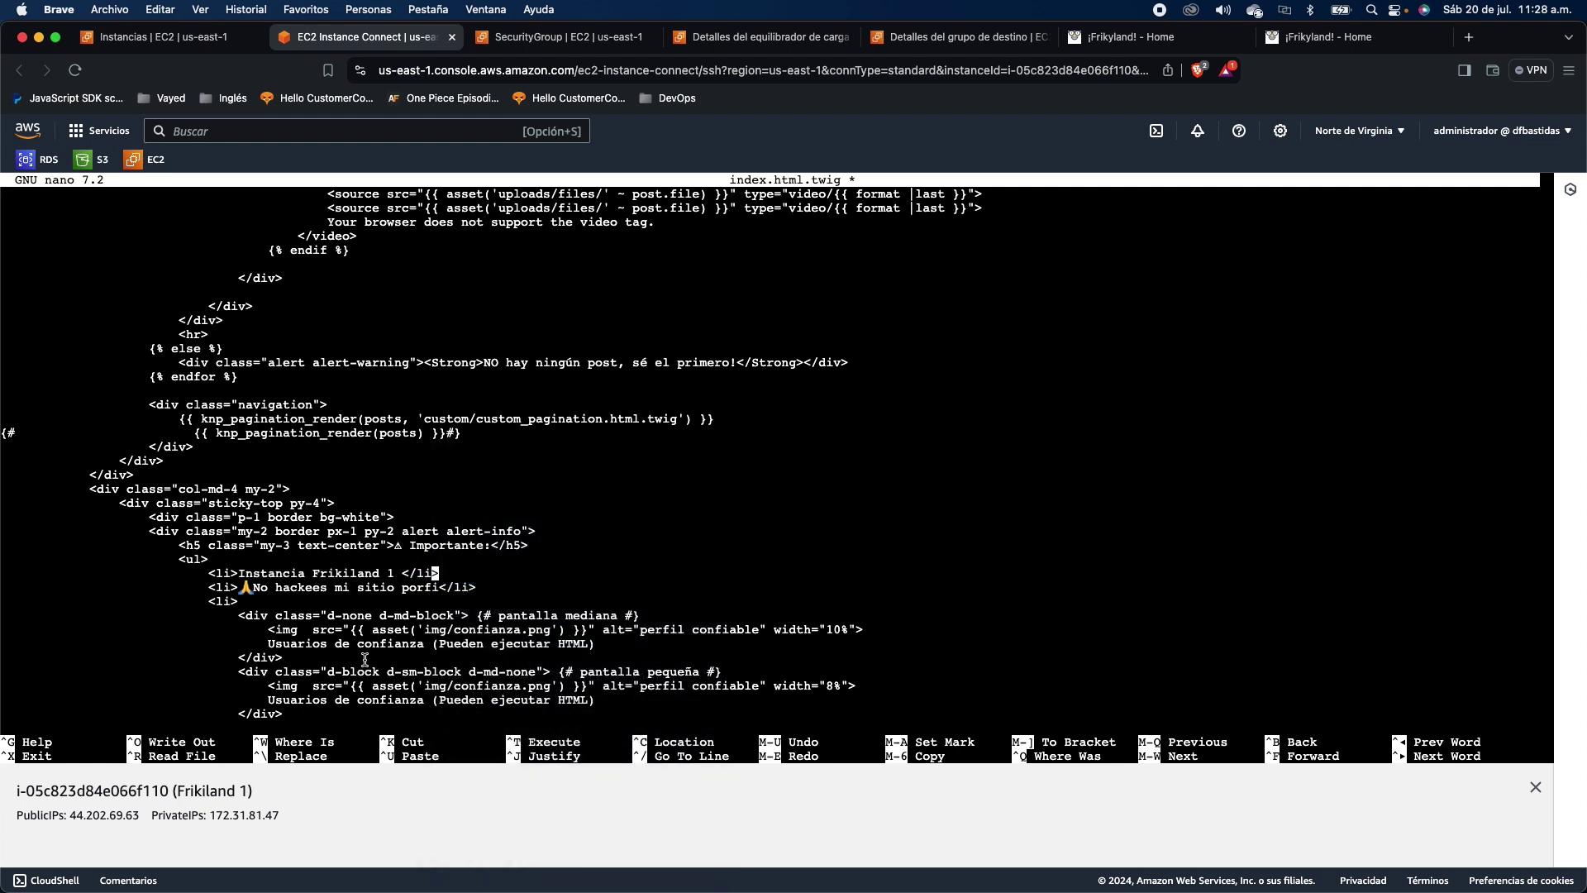
Step: Save index.html.twig under the same name and exit the nano editor
key("ctrl+o")
key("Return")
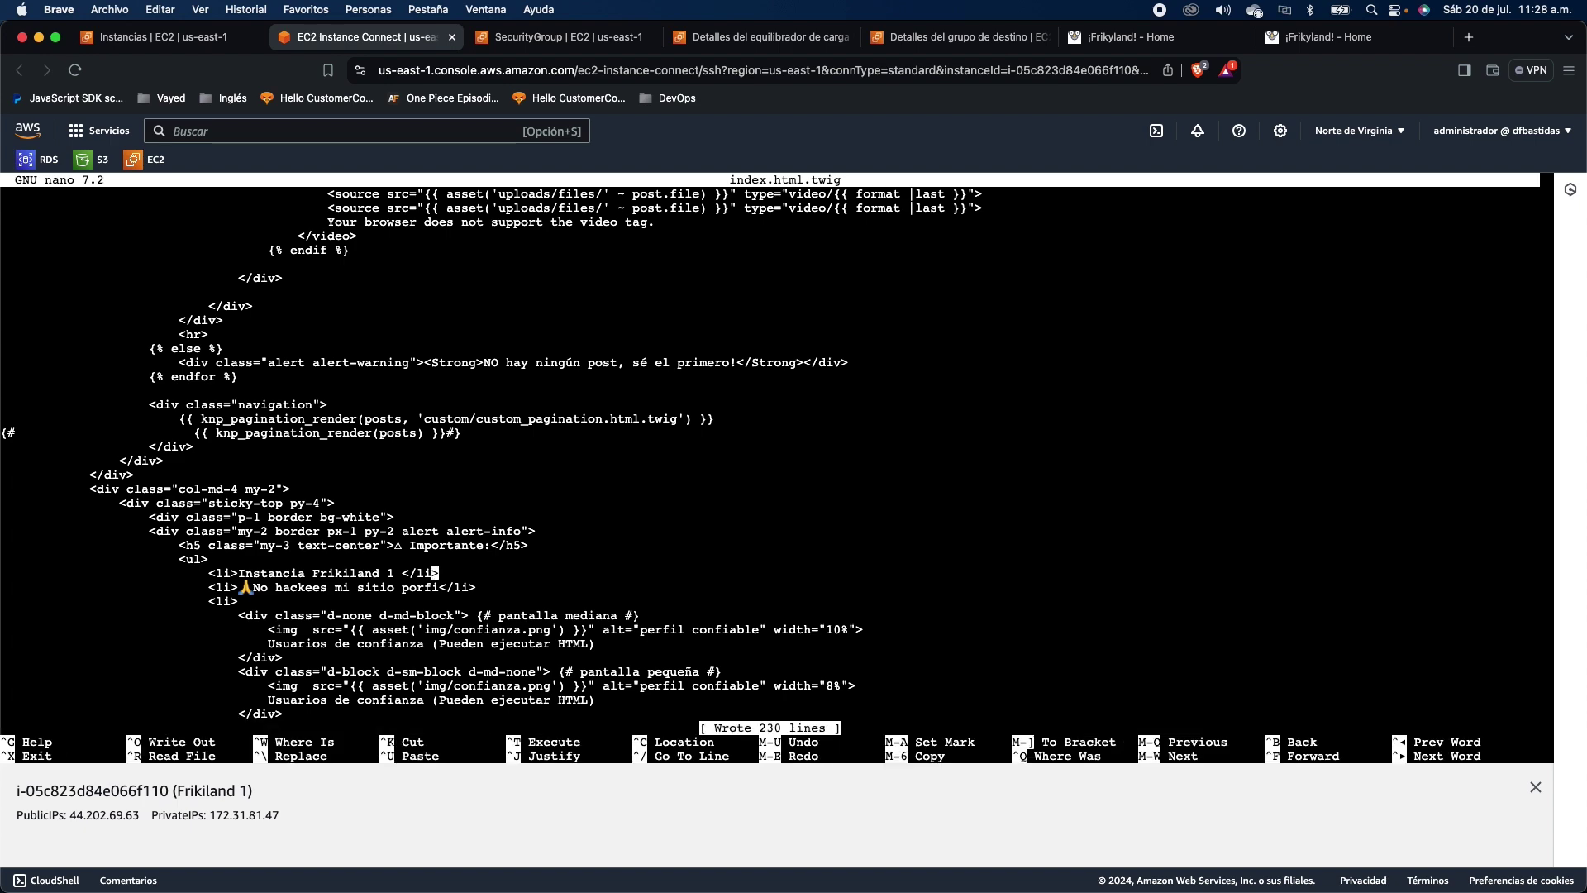
key("ctrl+x")
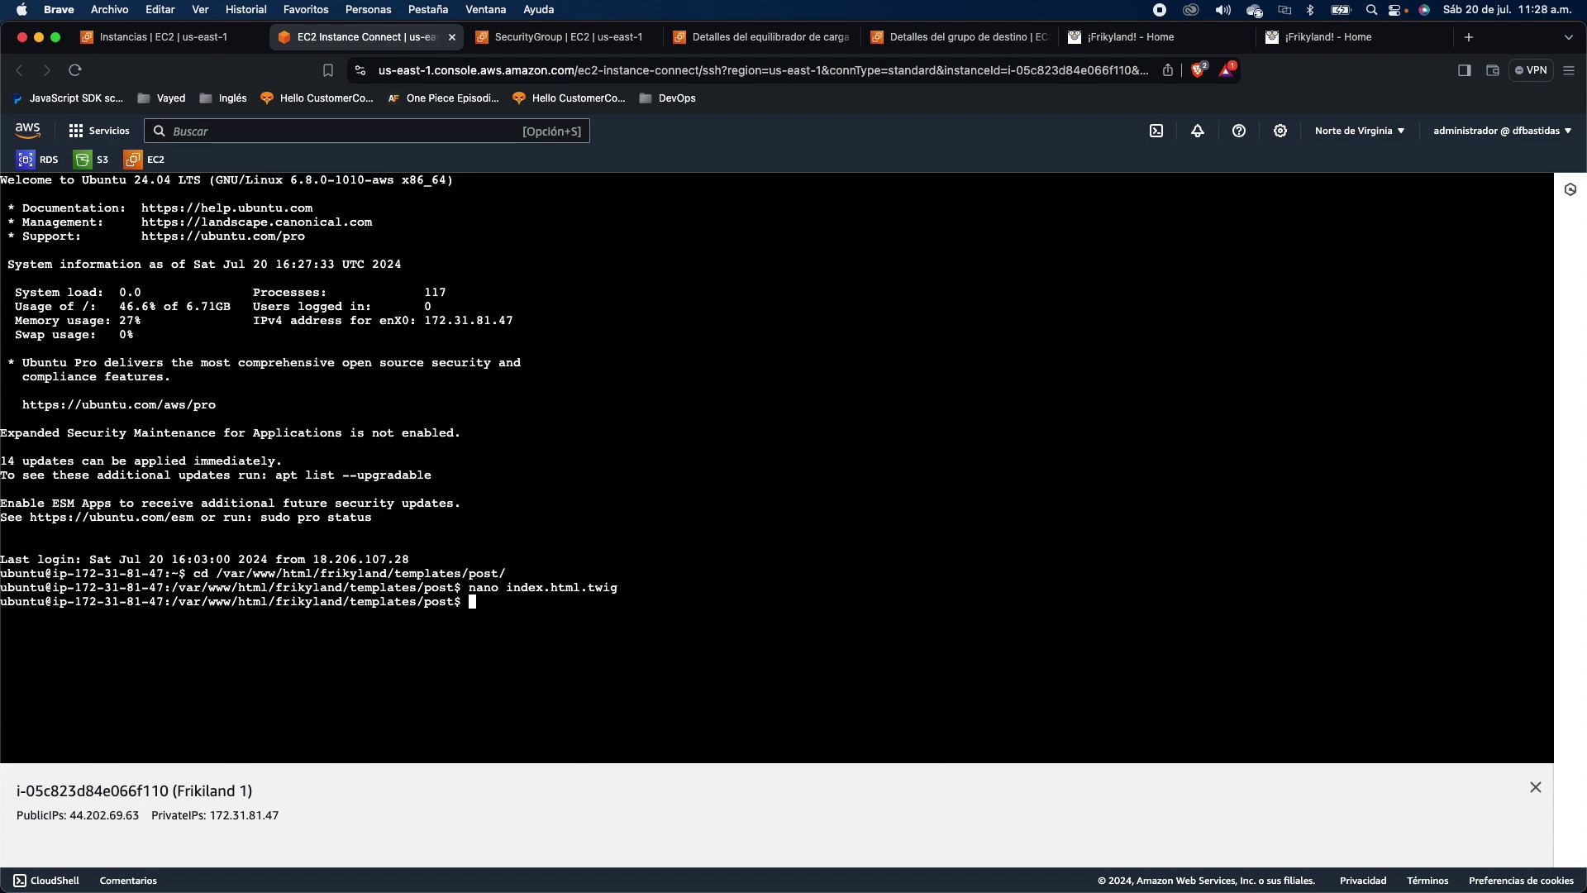
Step: Reload the home pages at 44.202.69.63 and 18.234.39.9 and check the Importante list for the instance label
left_click(1123, 47)
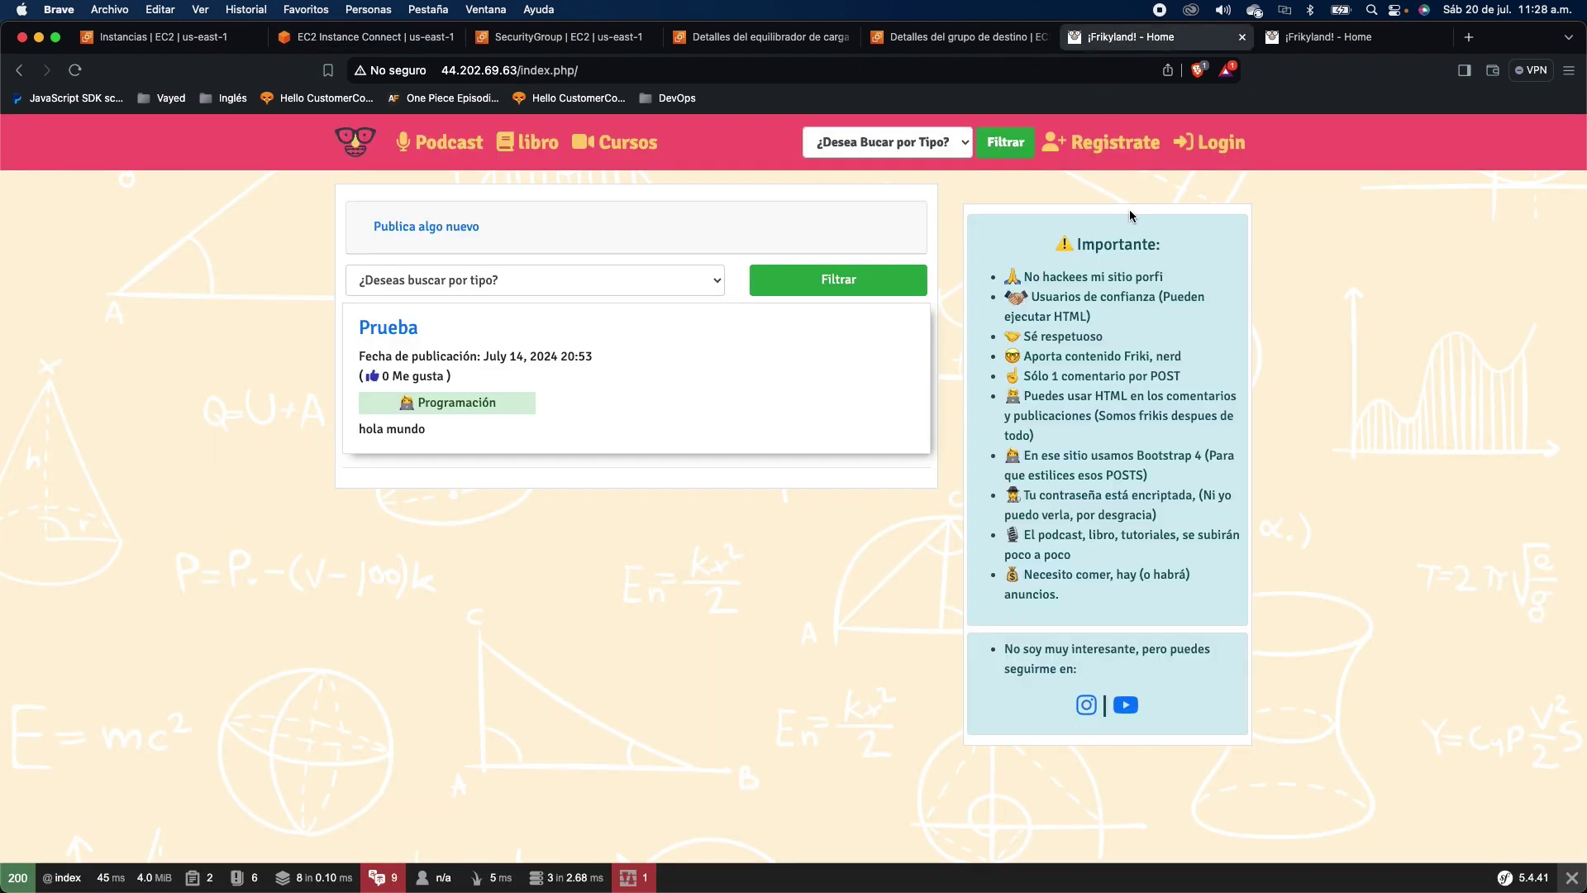
key("super+r")
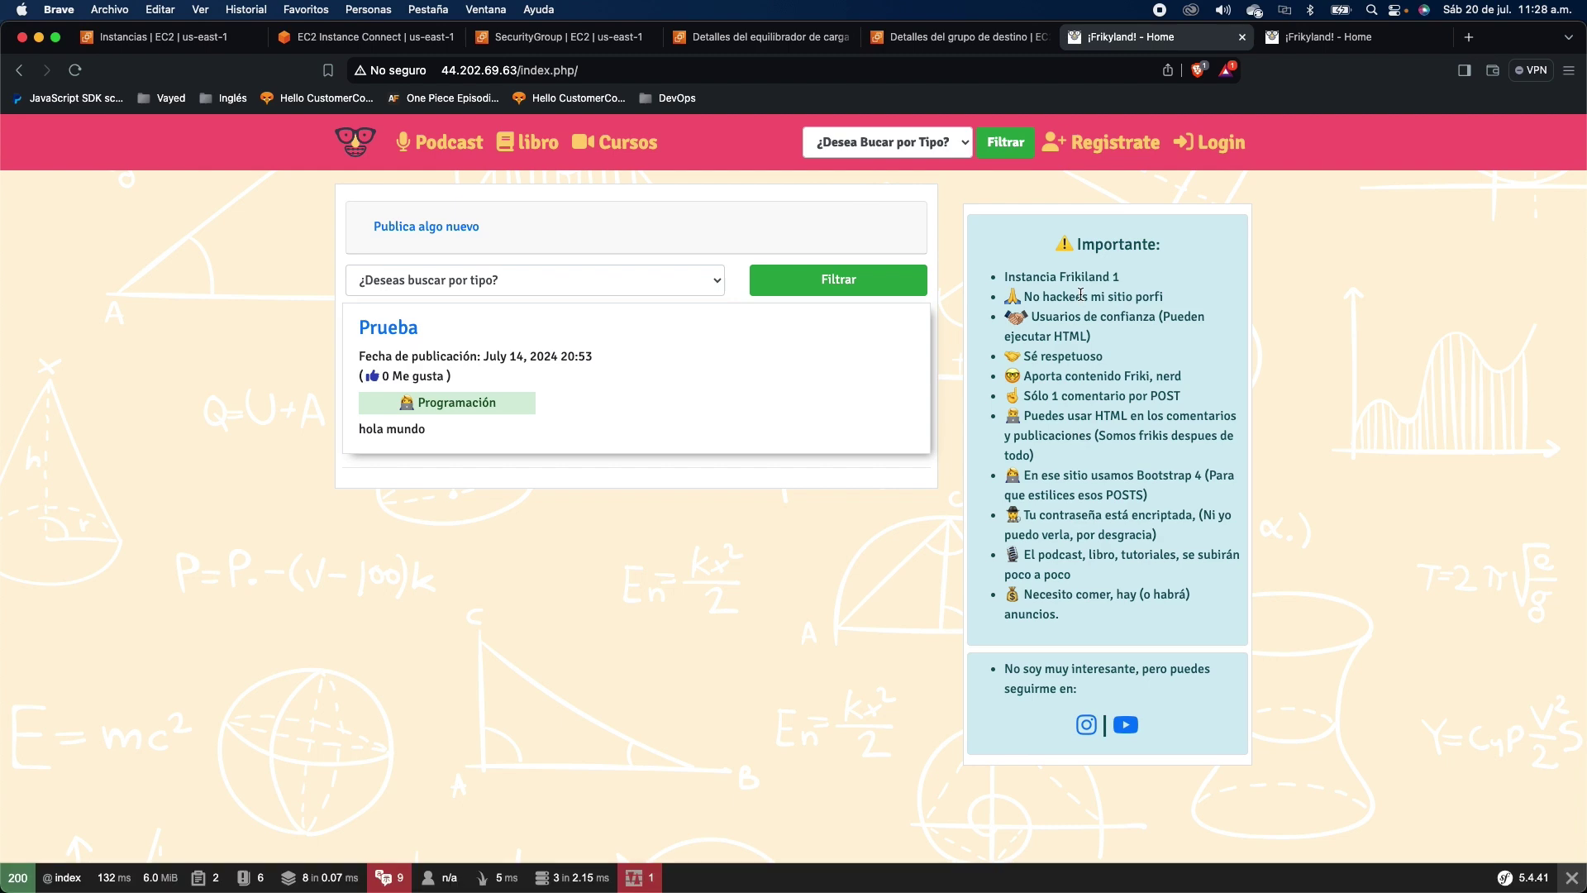
left_click_drag(1012, 278, 1145, 278)
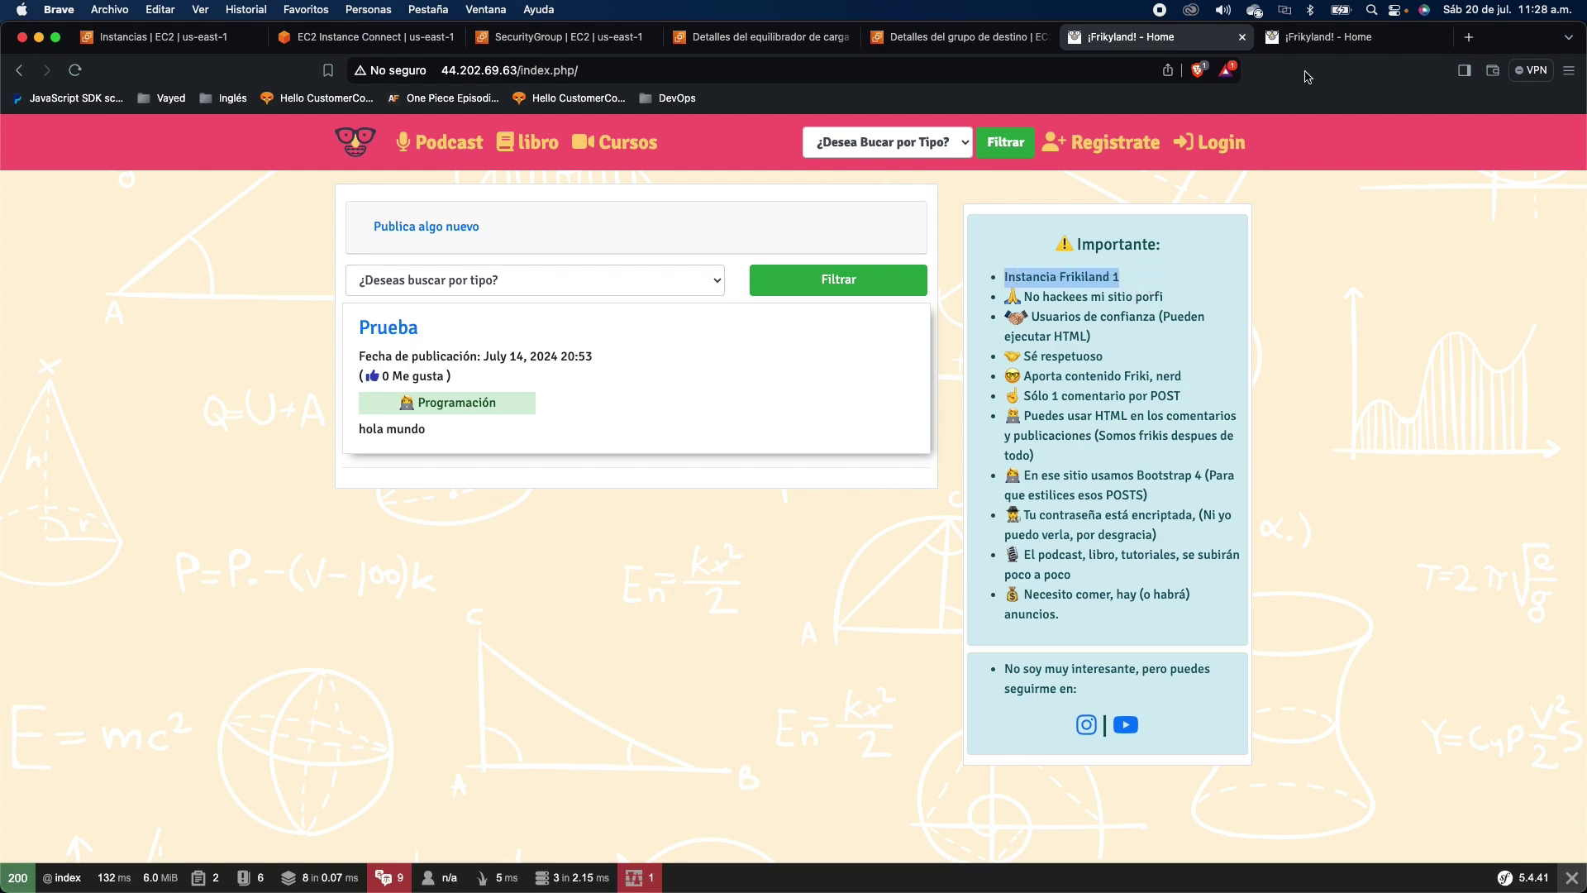
left_click(1314, 39)
key("super+r")
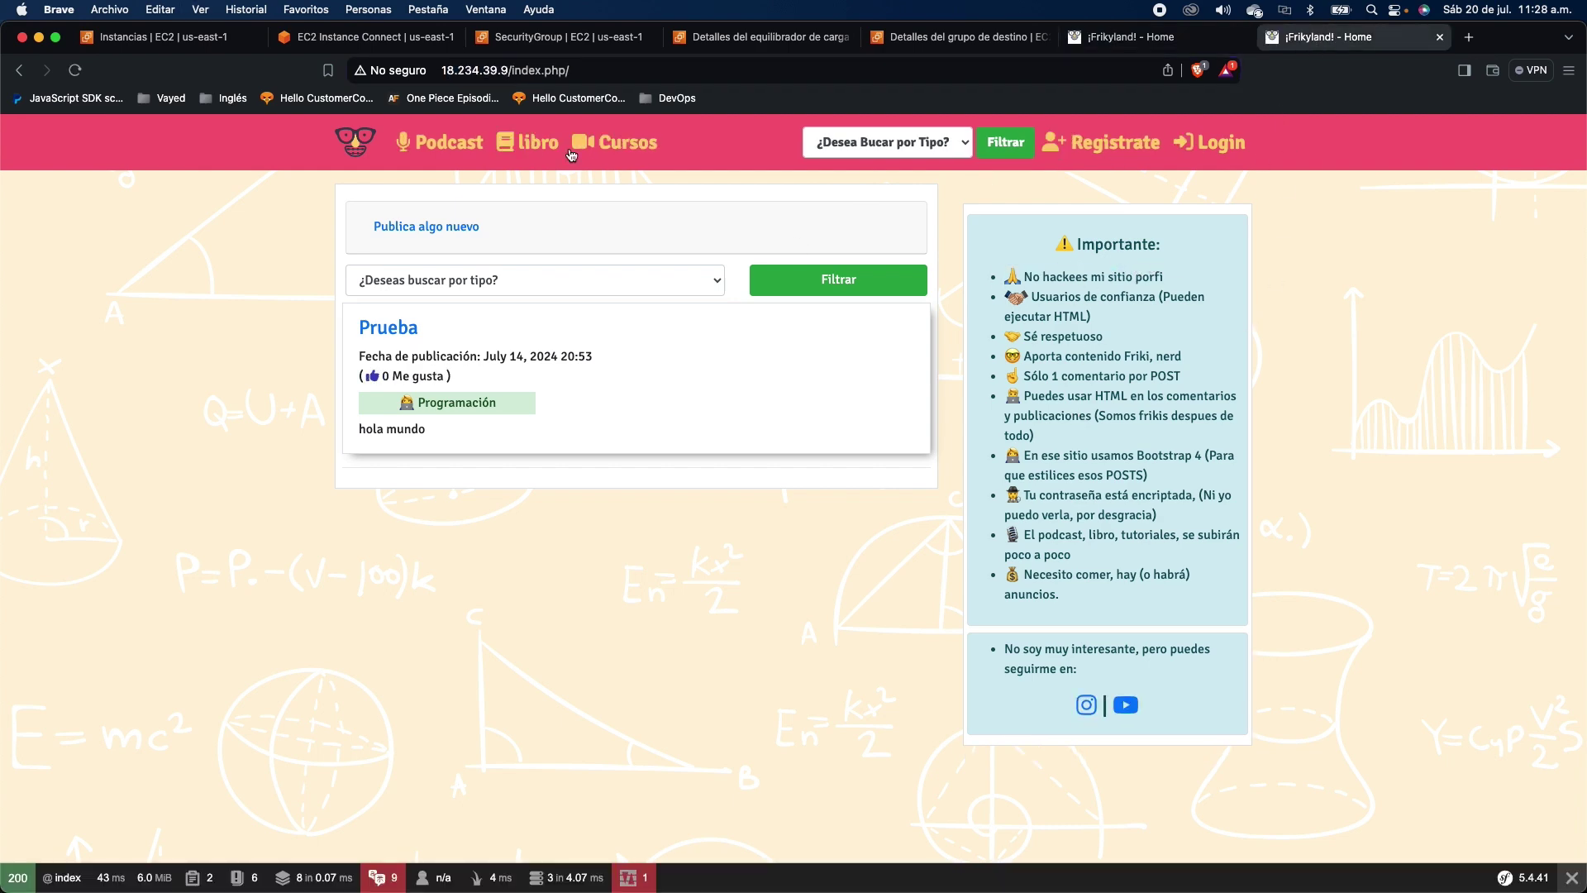
Step: Close the Frikiland 1 terminal and connect to the Frikiland 2 instance through EC2 Instance Connect with the root user name
left_click(452, 38)
left_click(452, 37)
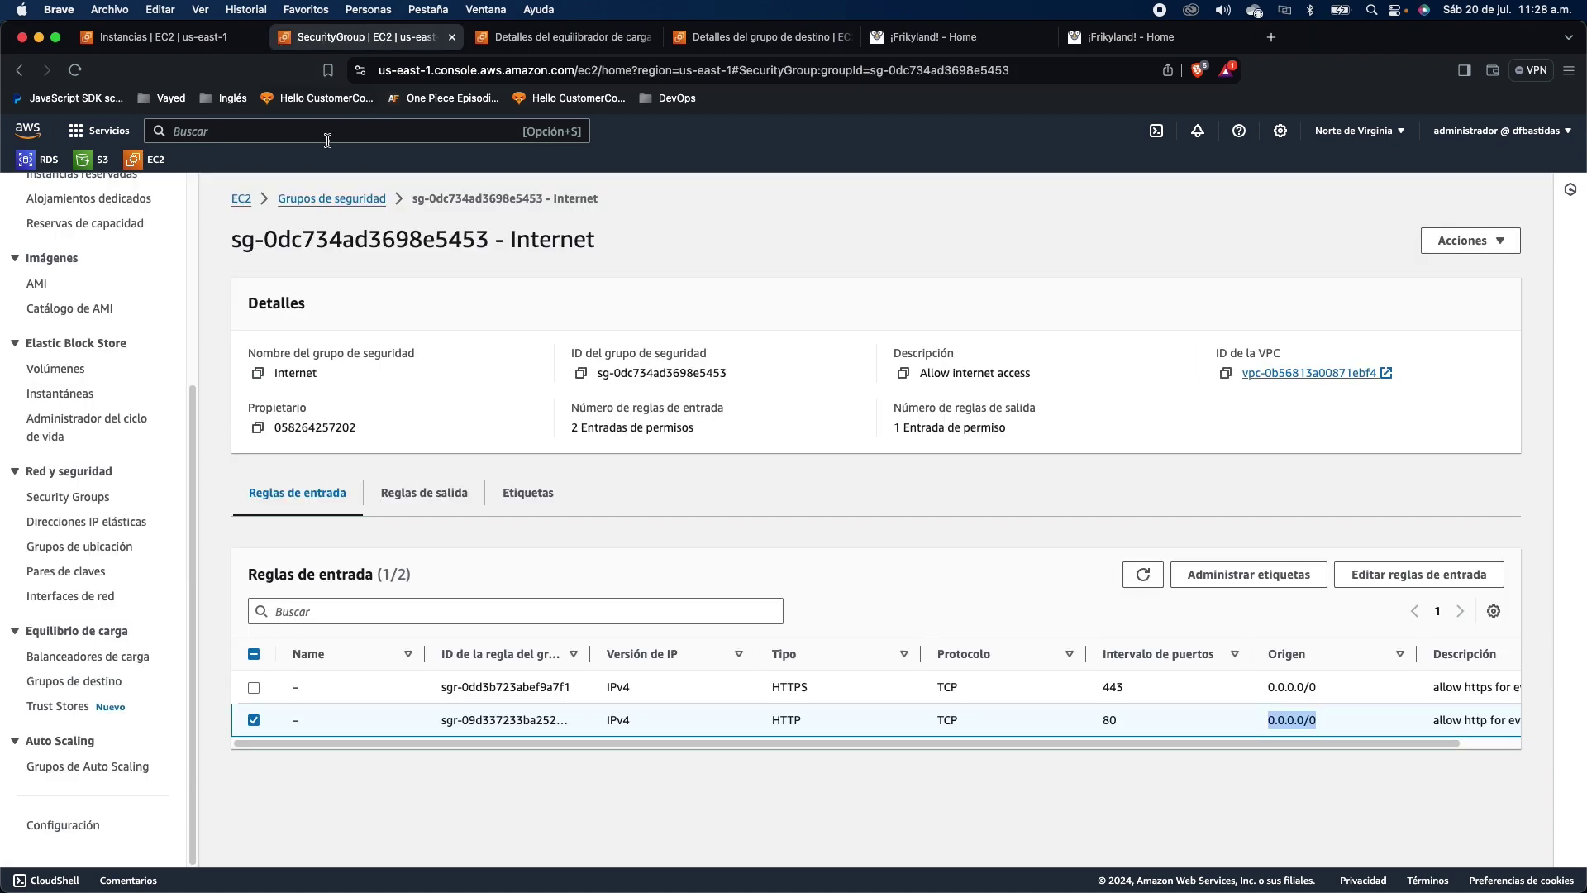
left_click(157, 37)
left_click(198, 198)
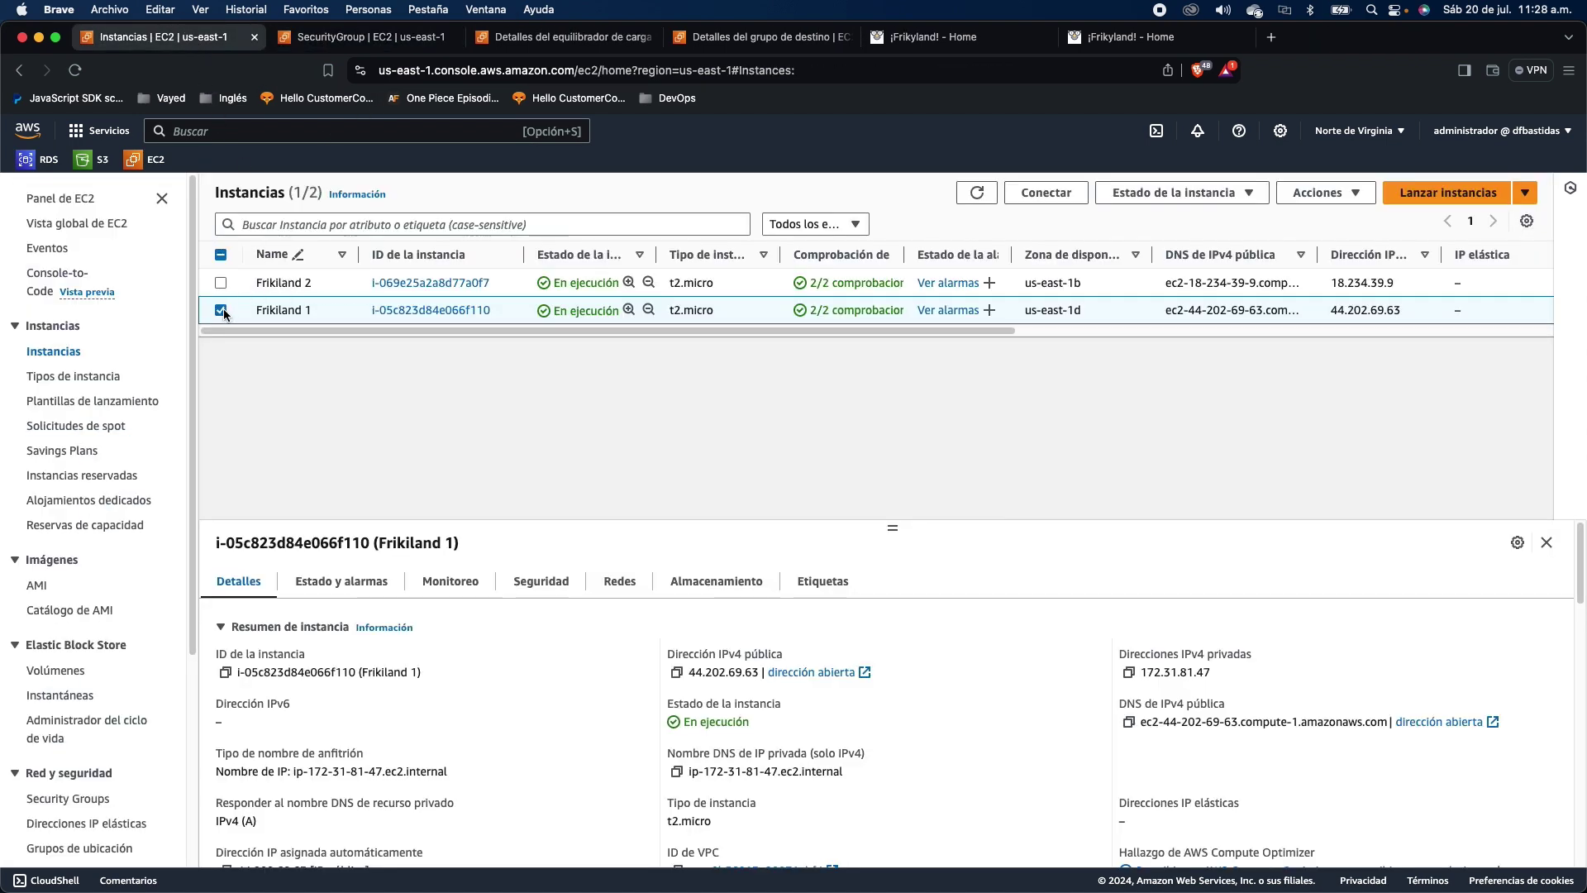
left_click(225, 285)
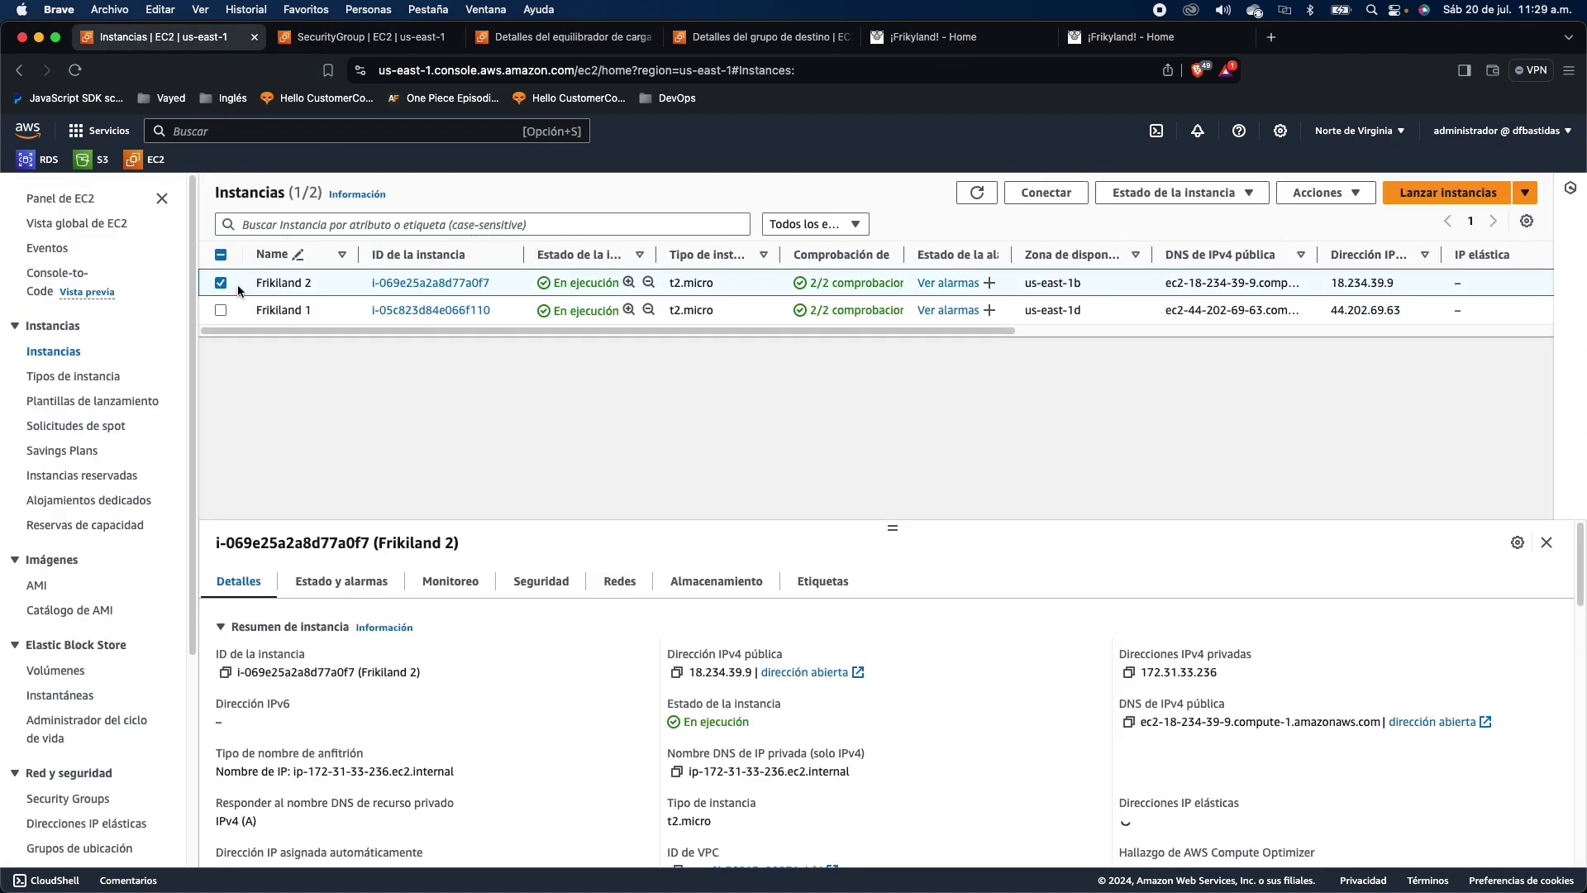
left_click(1055, 200)
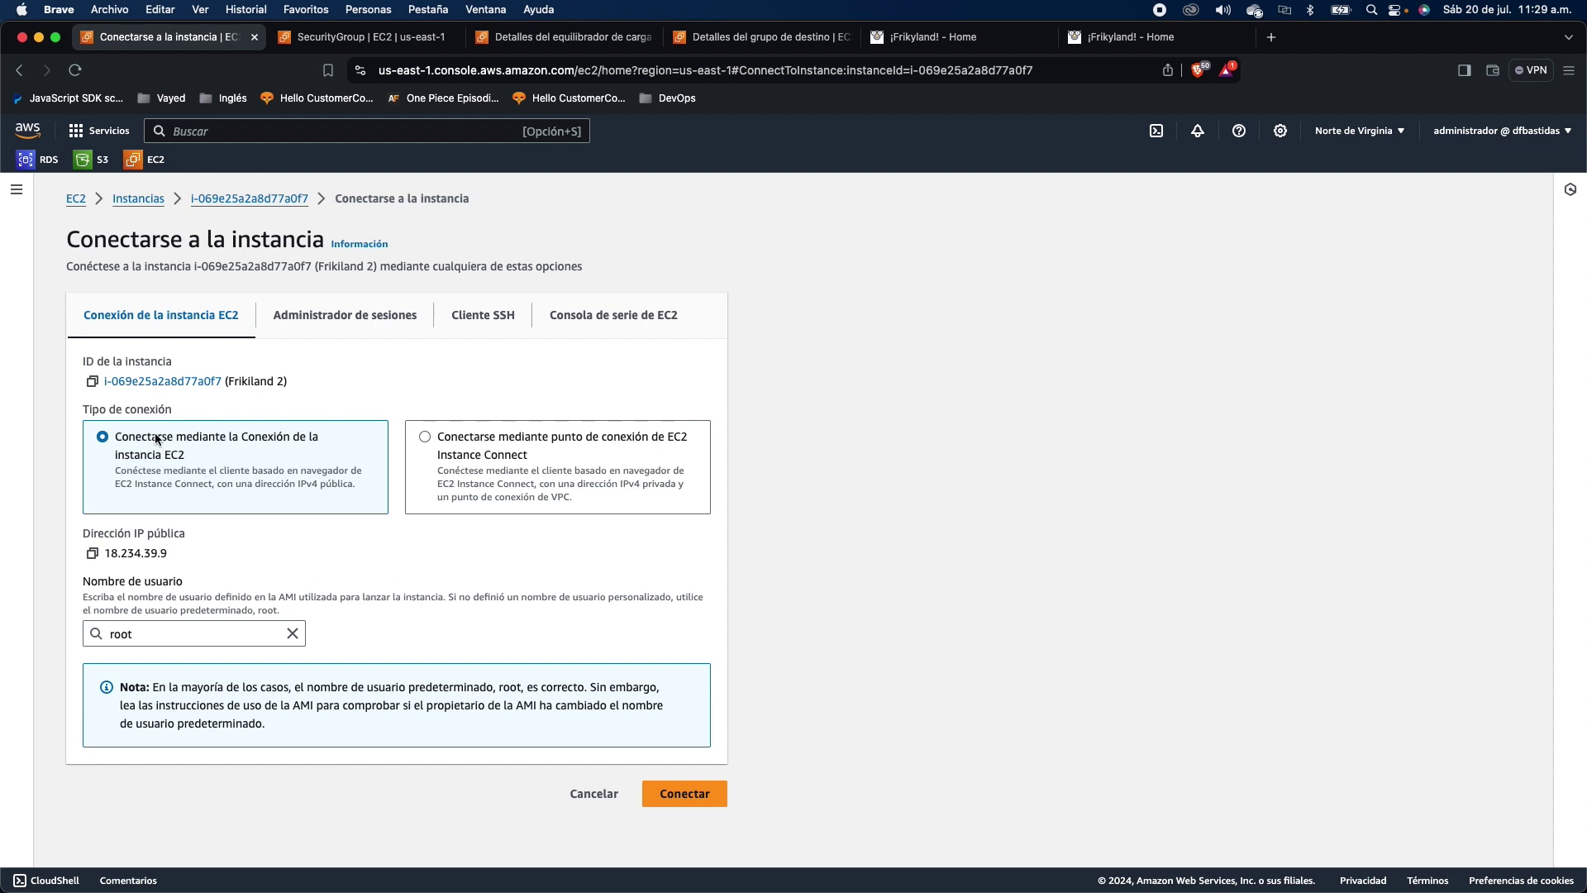
left_click(668, 799)
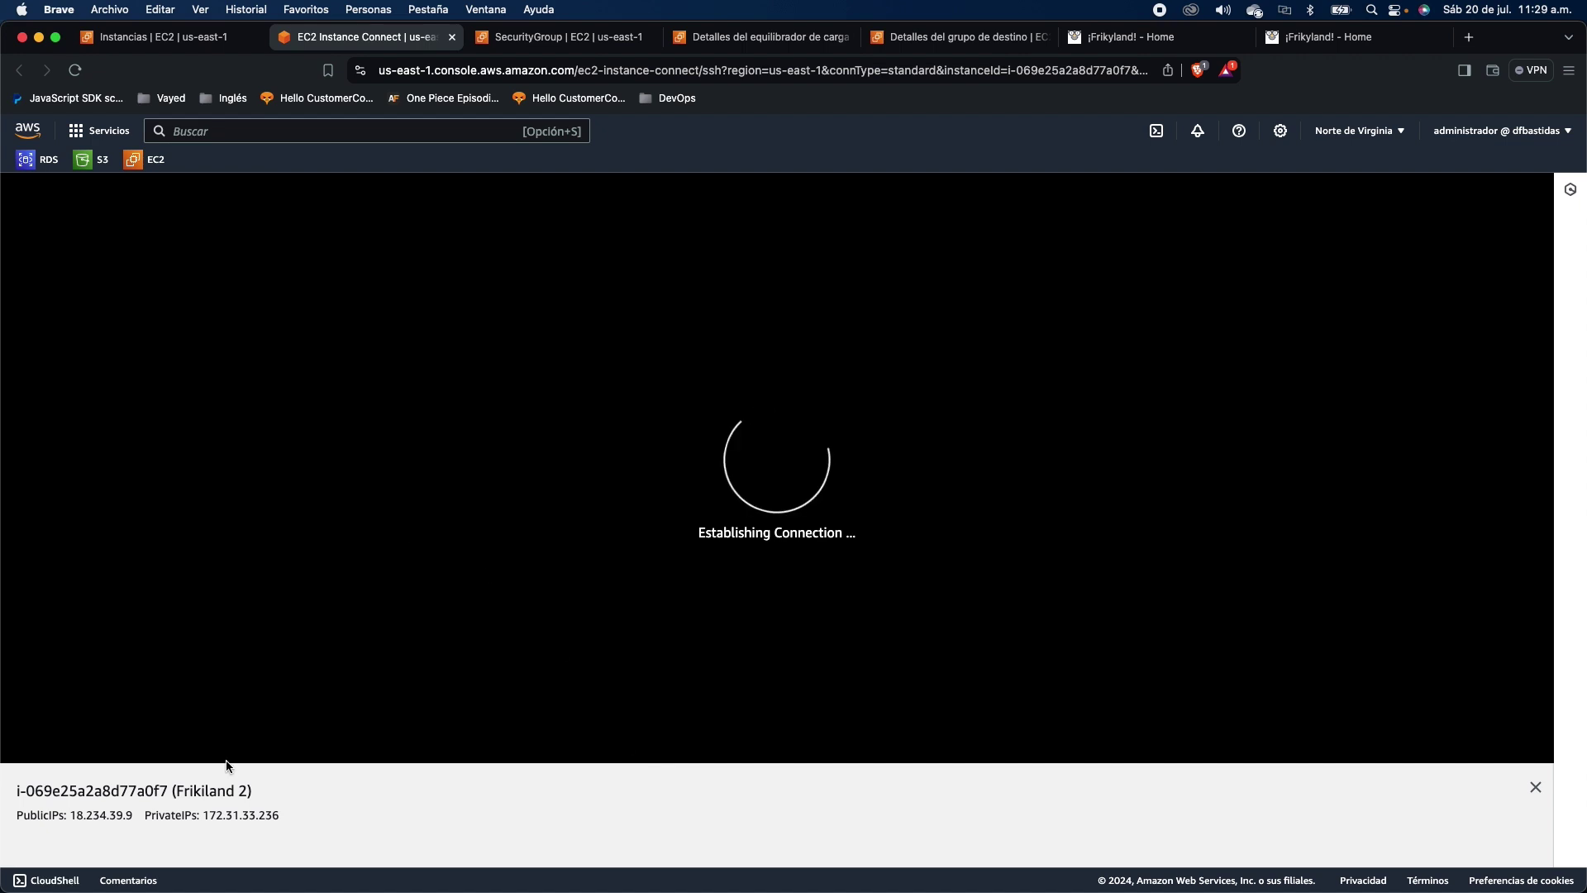
left_click_drag(175, 791, 248, 791)
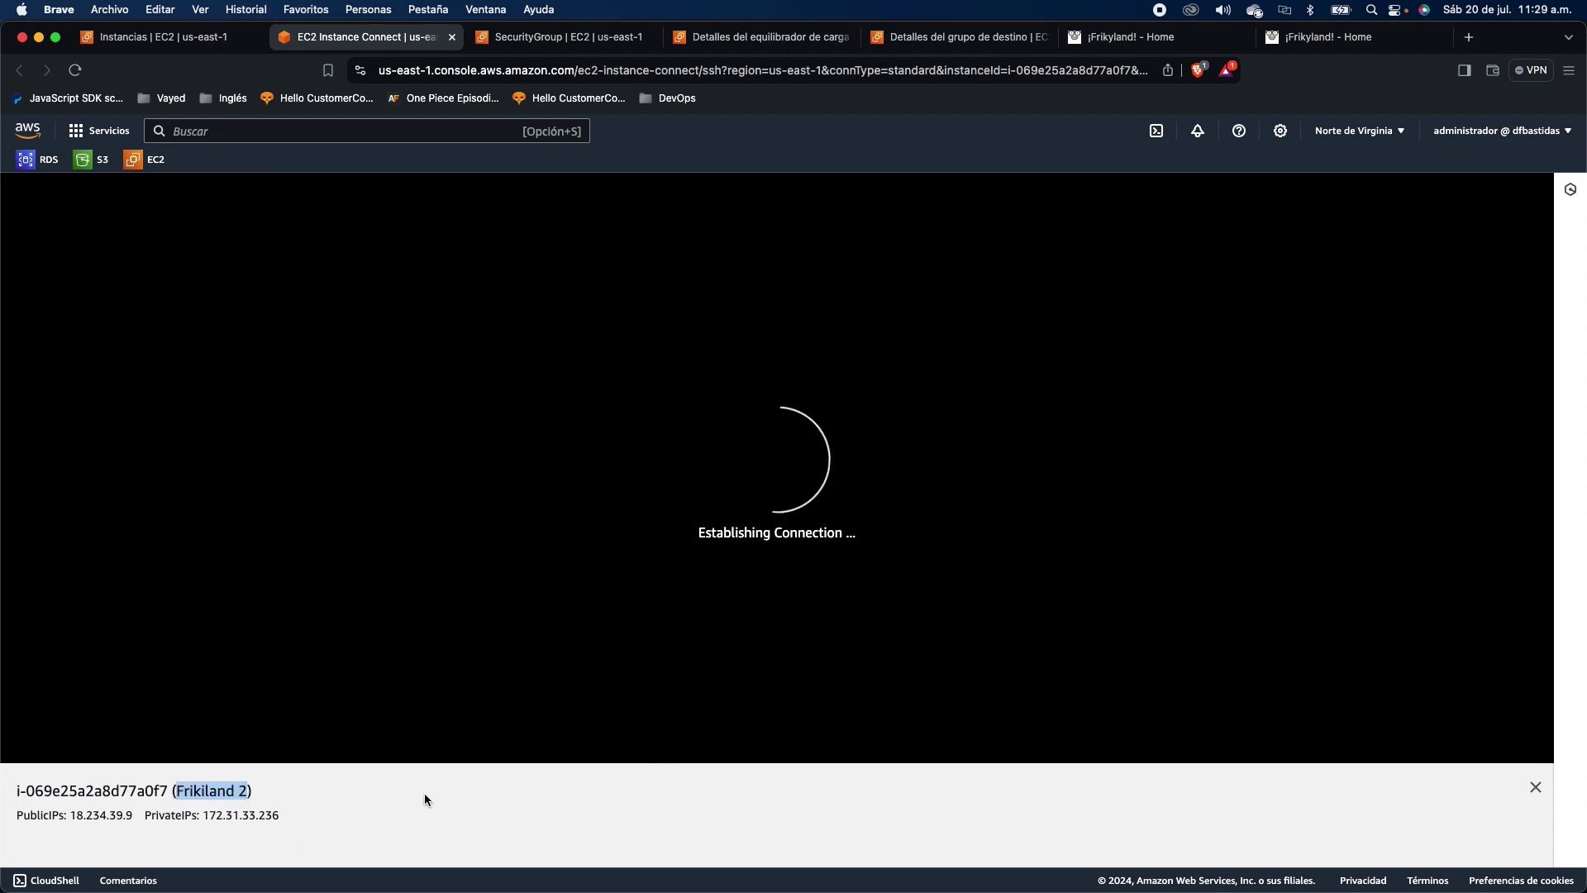
Step: Change the Frikiland 2 terminal's working directory to /var/www/html/frikyland/templates/post/
left_click(323, 599)
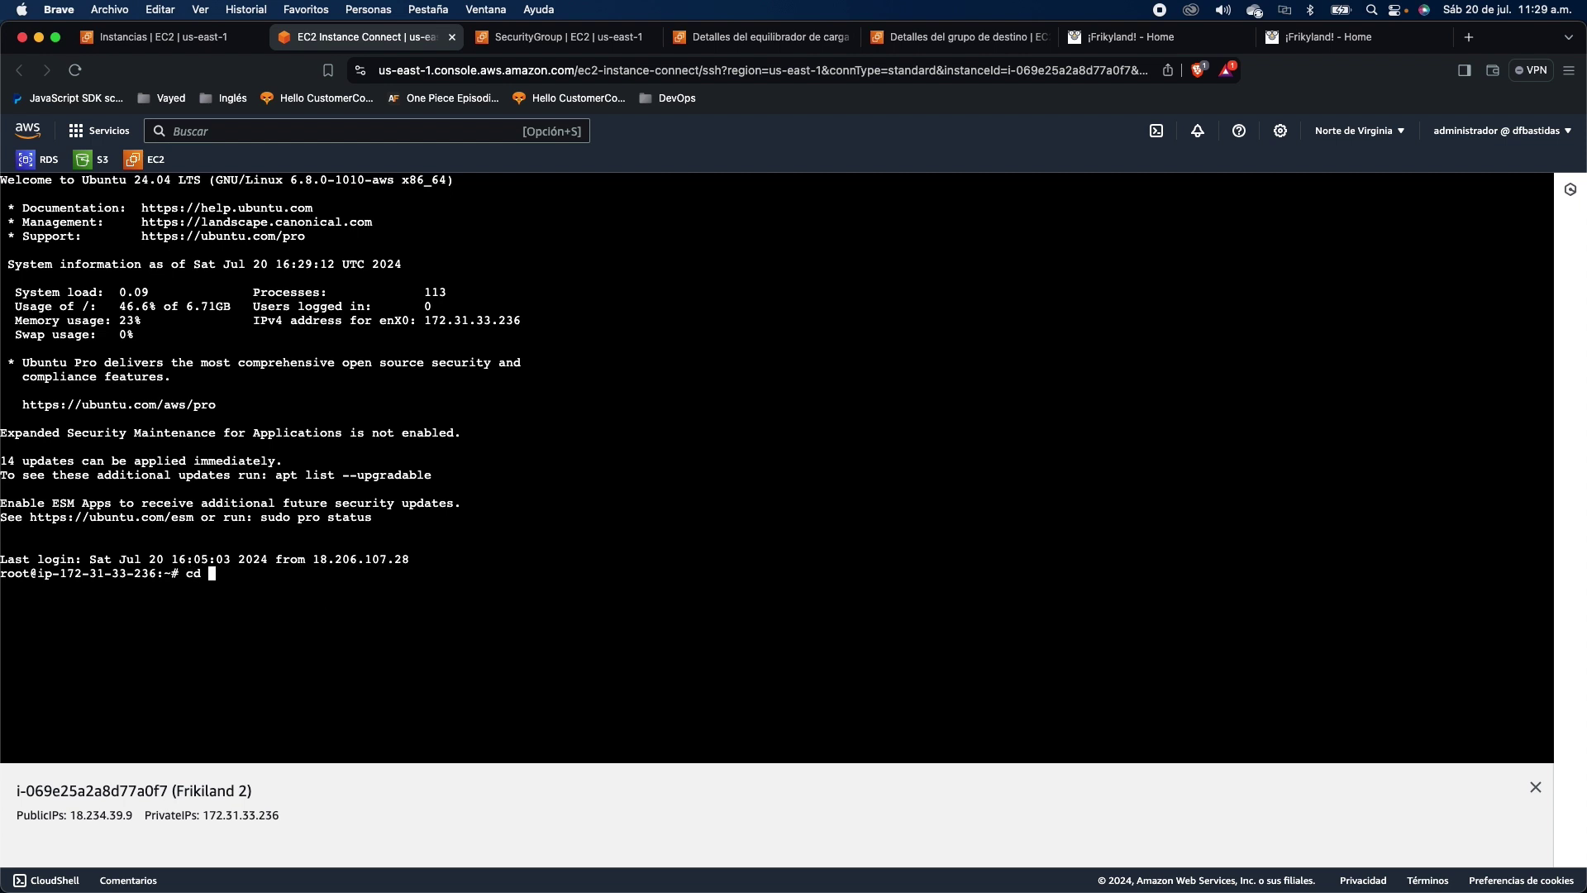
type("cd /var/www/html/f")
key("Tab")
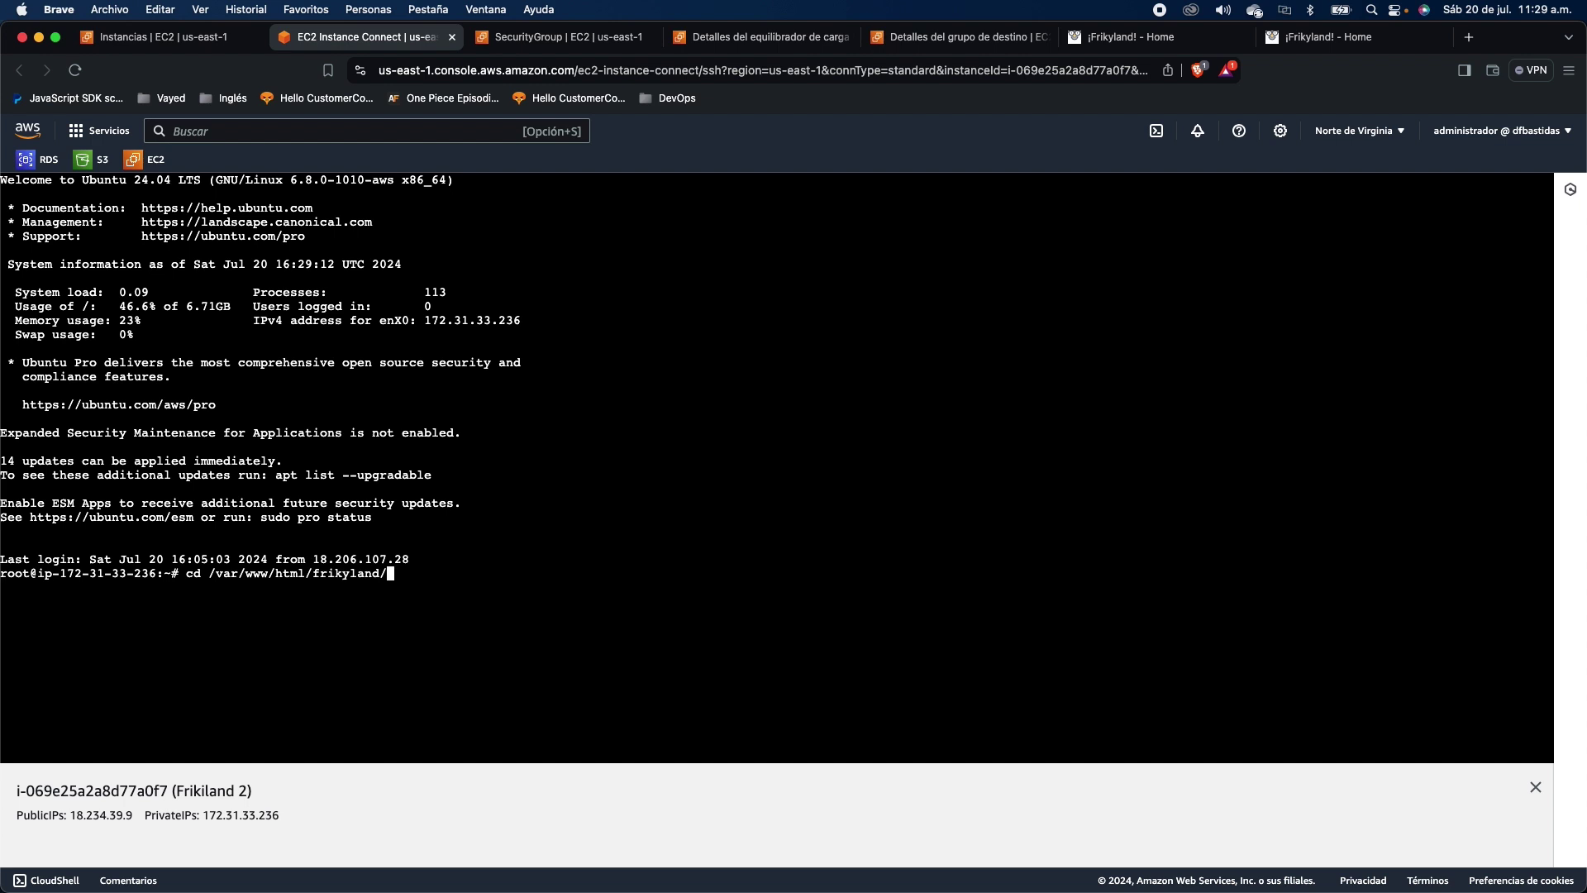
type("te")
key("Tab")
type("pos")
key("Return")
Step: Open Frikiland 2's index.html.twig template in the nano editor
type("nano")
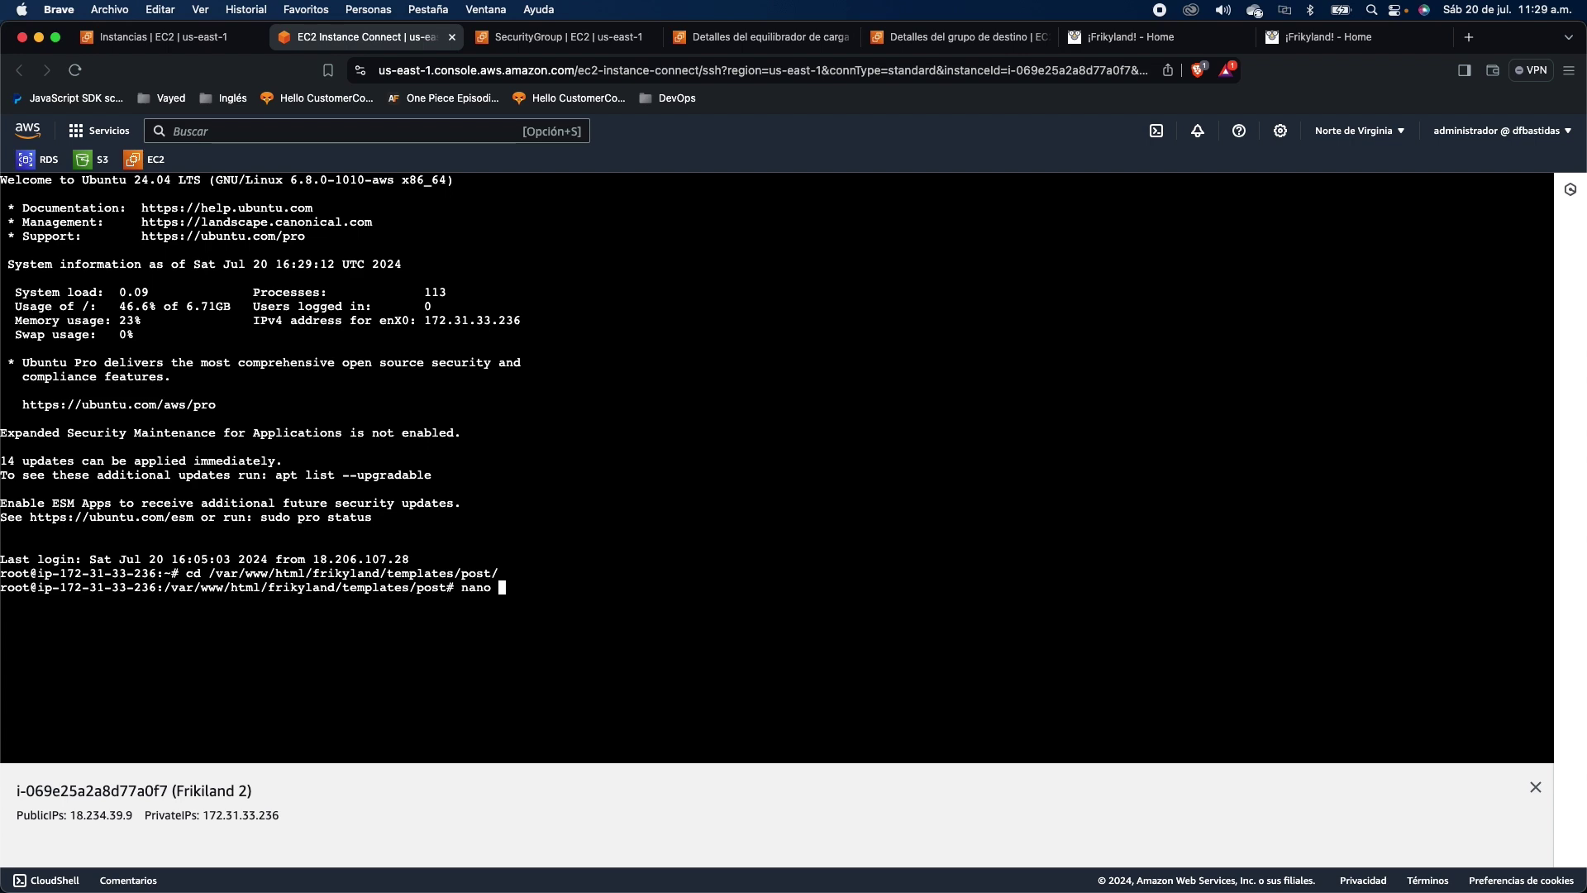
type(" i")
key("Tab")
key("Return")
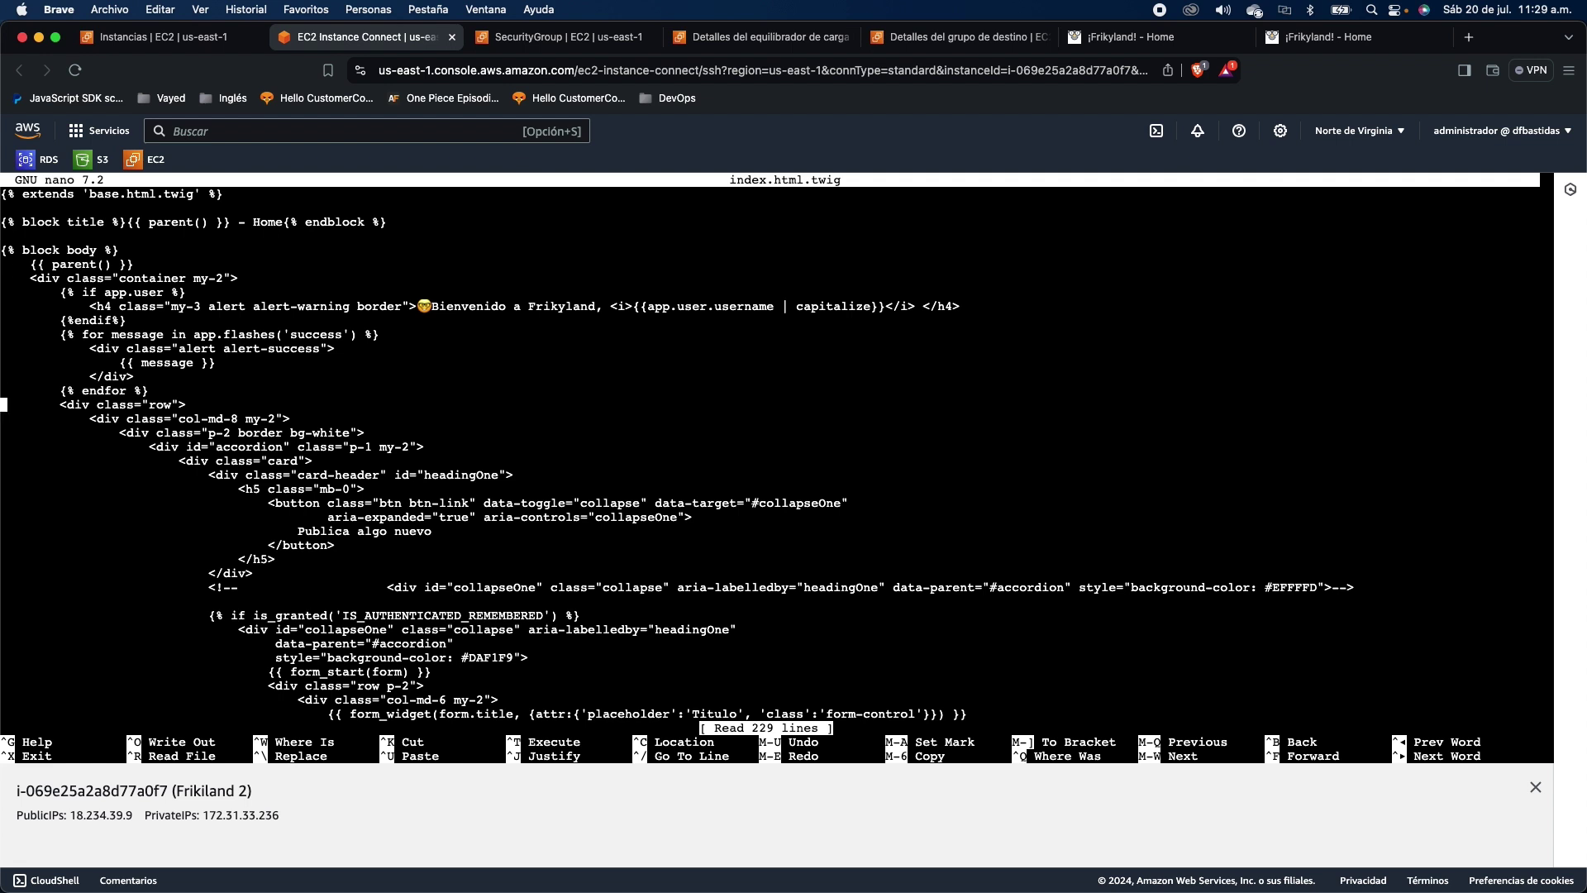
Step: Insert the list item "<li>Instancia Frikiland 2 </li>" as the first entry of the Importante list in the template
key("Down")
key("Down")
key("Down")
key("Down")
key("Down")
key("Down")
key("Down")
key("Down")
key("Down")
key("Down")
key("Down")
key("Down")
key("Down")
key("Down")
key("Down")
key("Down")
key("Down")
key("Down")
key("Down")
key("Down")
key("Down")
key("Down")
key("Down")
key("Down")
key("Down")
key("Down")
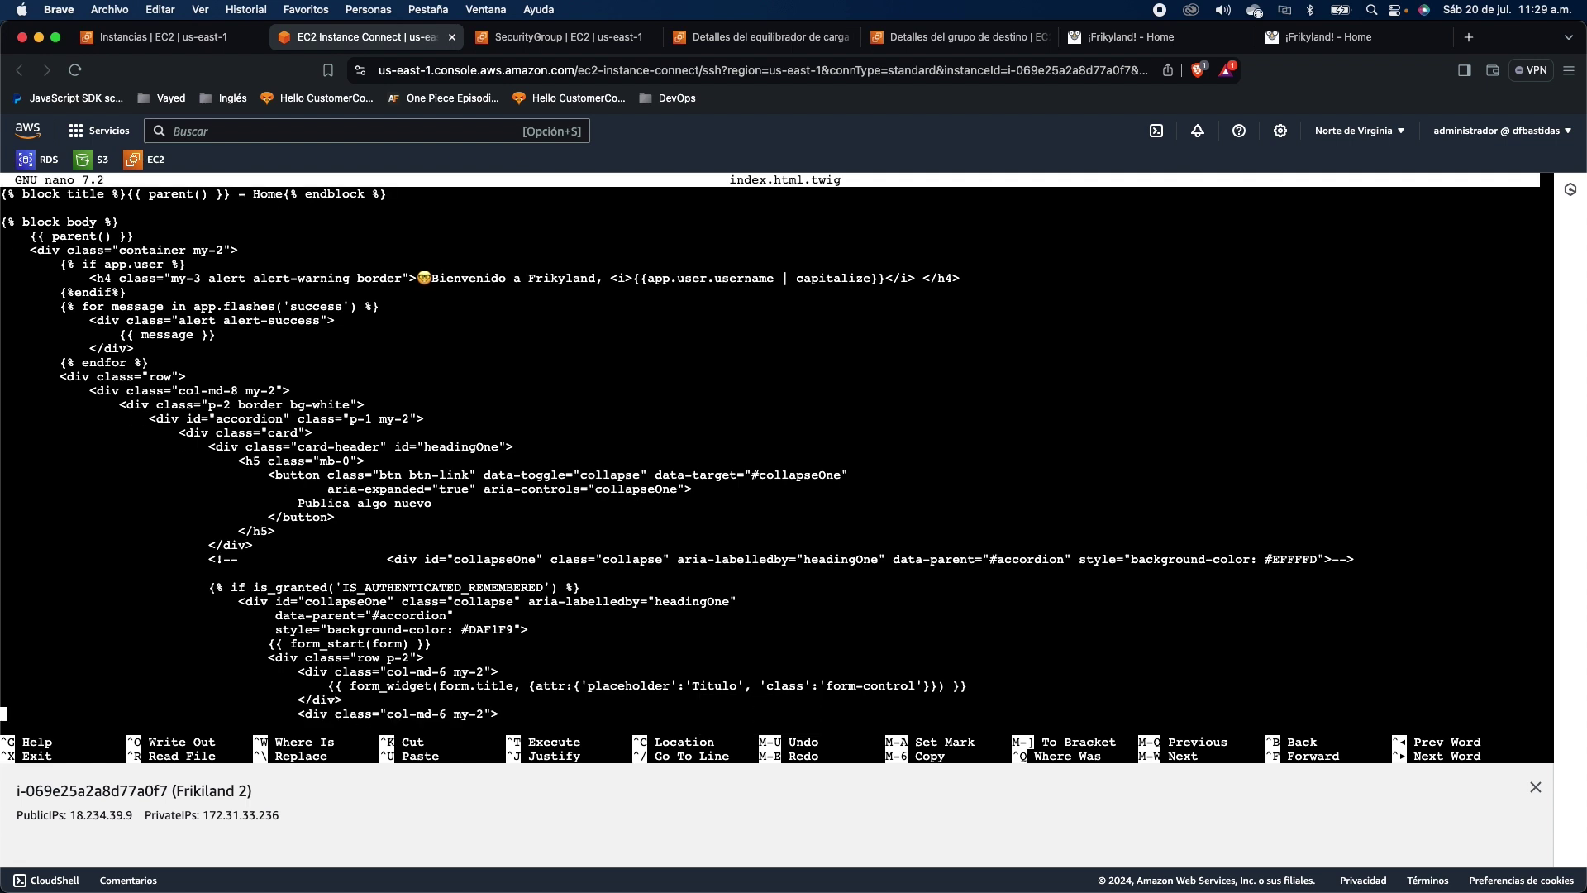
key("Down")
key("Down")
key("Down")
key("Down")
key("Down")
key("Down")
key("Down")
key("Down")
key("Down")
key("Down")
key("Down")
key("Down")
key("Down")
key("Down")
key("Down")
key("Down")
key("Down")
key("Down")
key("Down")
key("Down")
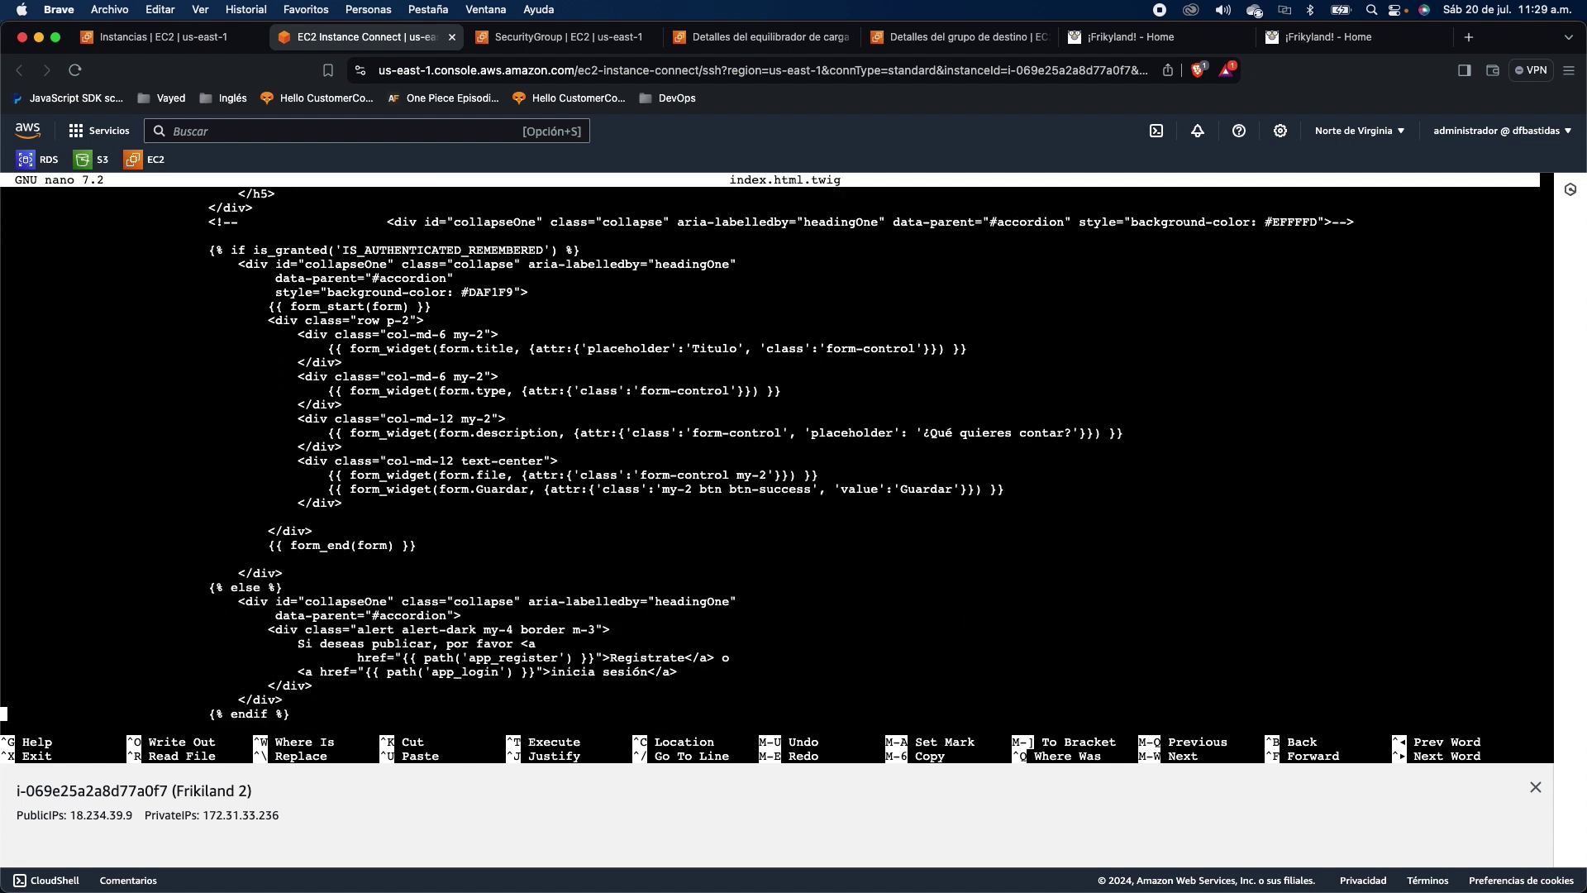
key("Down")
key("Down")
key("Down")
key("Down")
key("Down")
key("Down")
key("Down")
key("Down")
key("Down")
key("Down")
key("Down")
key("Down")
key("Down")
key("Down")
key("Down")
key("Down")
key("Down")
key("Down")
key("Down")
key("Down")
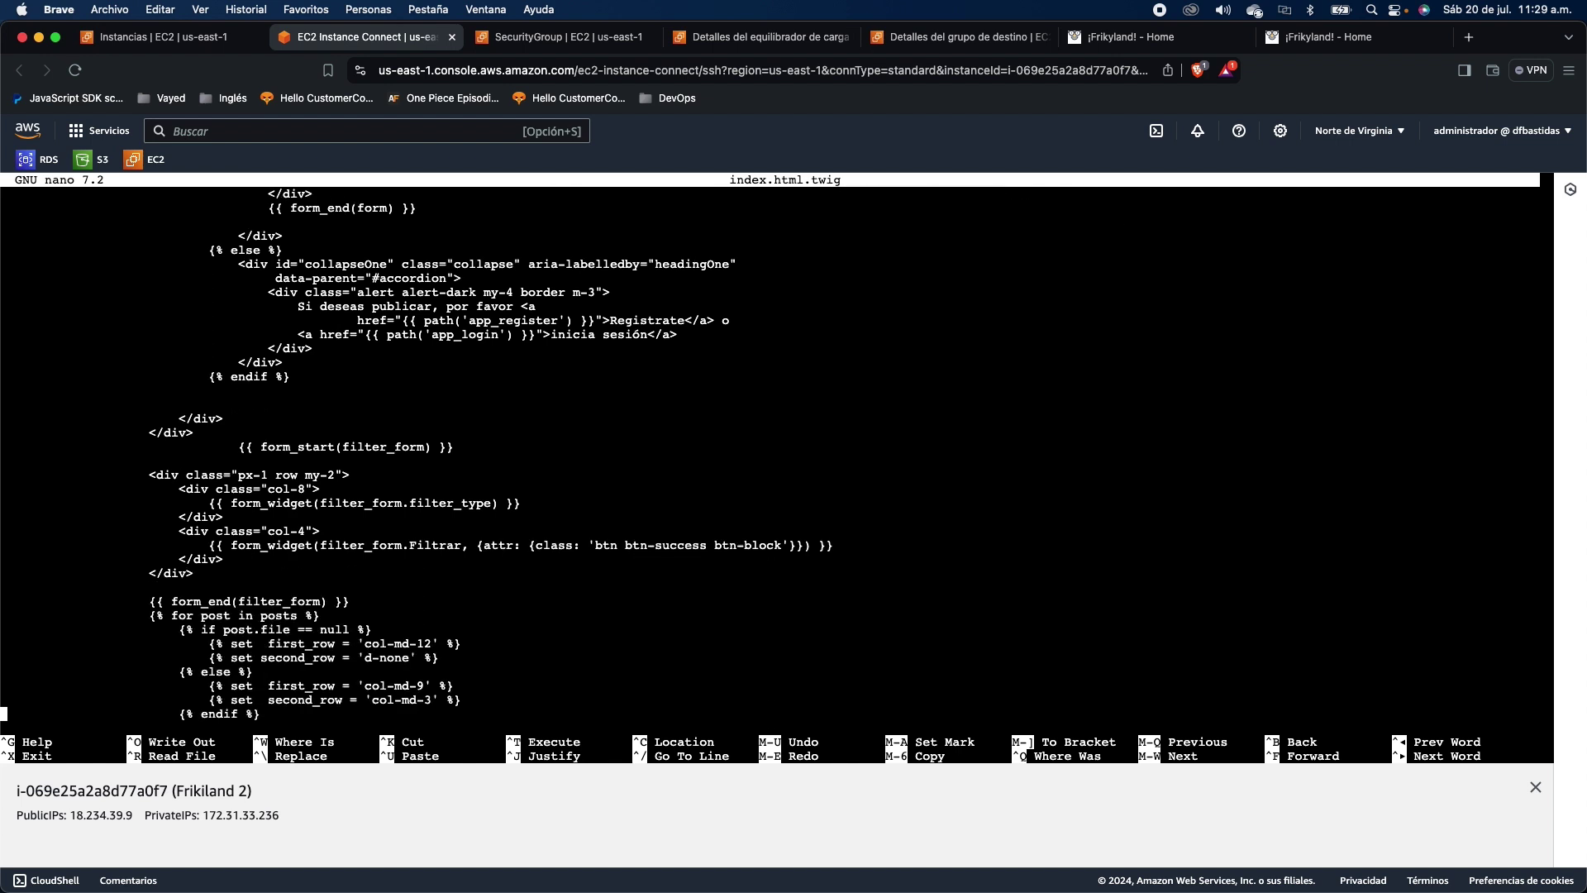
key("Down")
key("Down")
key("Down")
key("Down")
key("Down")
key("Down")
key("Down")
key("Down")
key("Down")
key("Down")
key("Down")
key("Down")
key("Down")
key("Down")
key("Down")
key("Down")
key("Down")
key("Down")
key("Down")
key("Down")
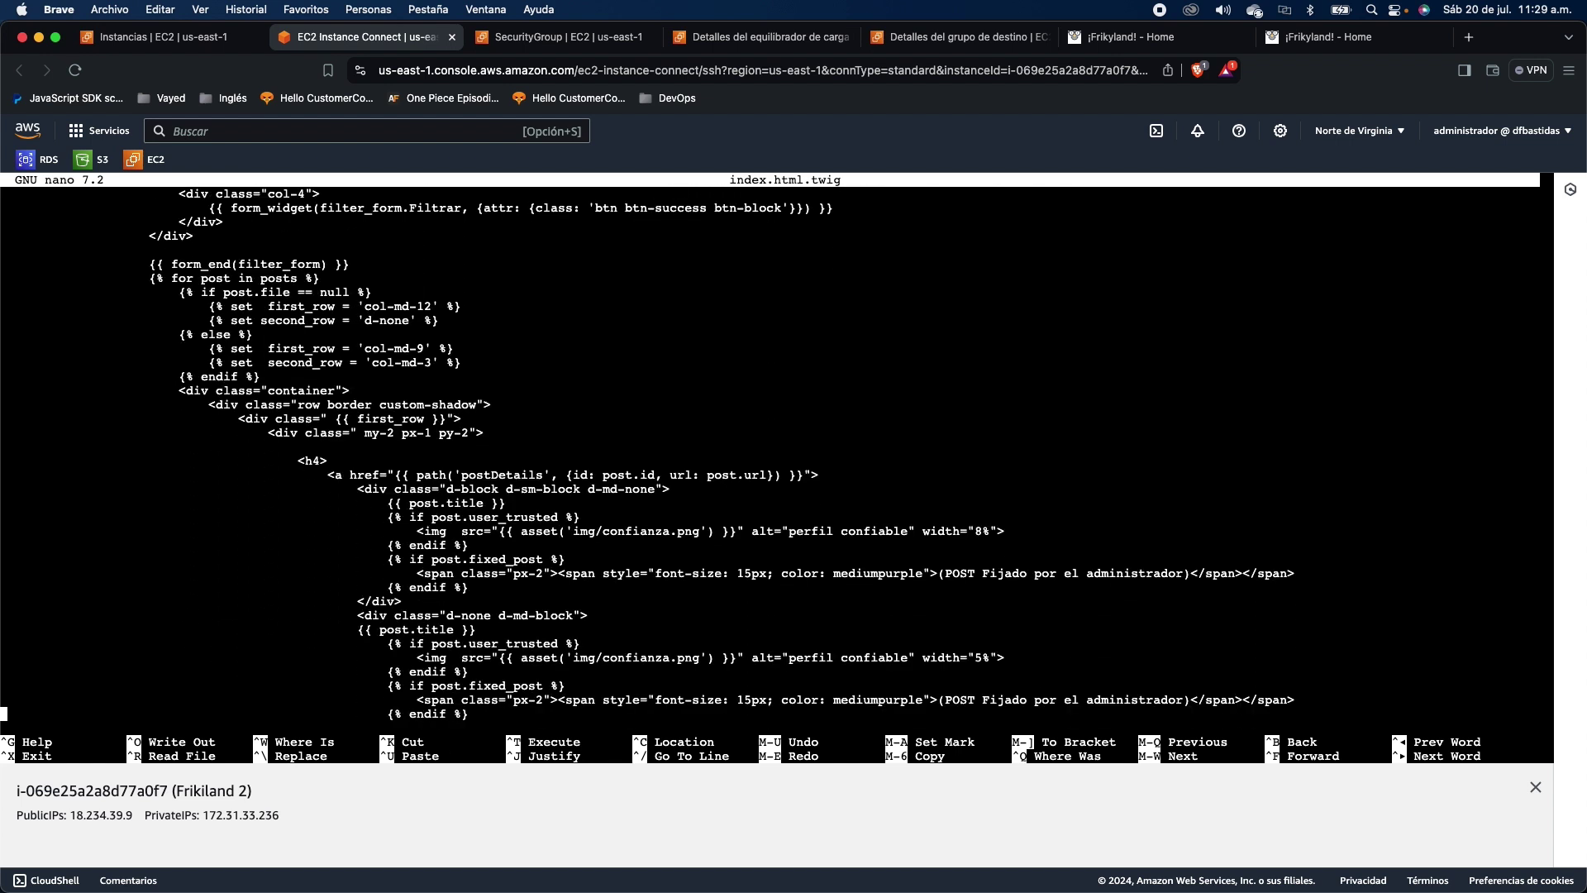
key("Down")
key("Down")
key("Down")
key("Down")
key("Down")
key("Down")
key("Down")
key("Down")
key("Down")
key("Down")
key("Down")
key("Down")
key("Down")
key("Down")
key("Down")
key("Down")
key("Down")
key("Down")
key("Down")
key("Down")
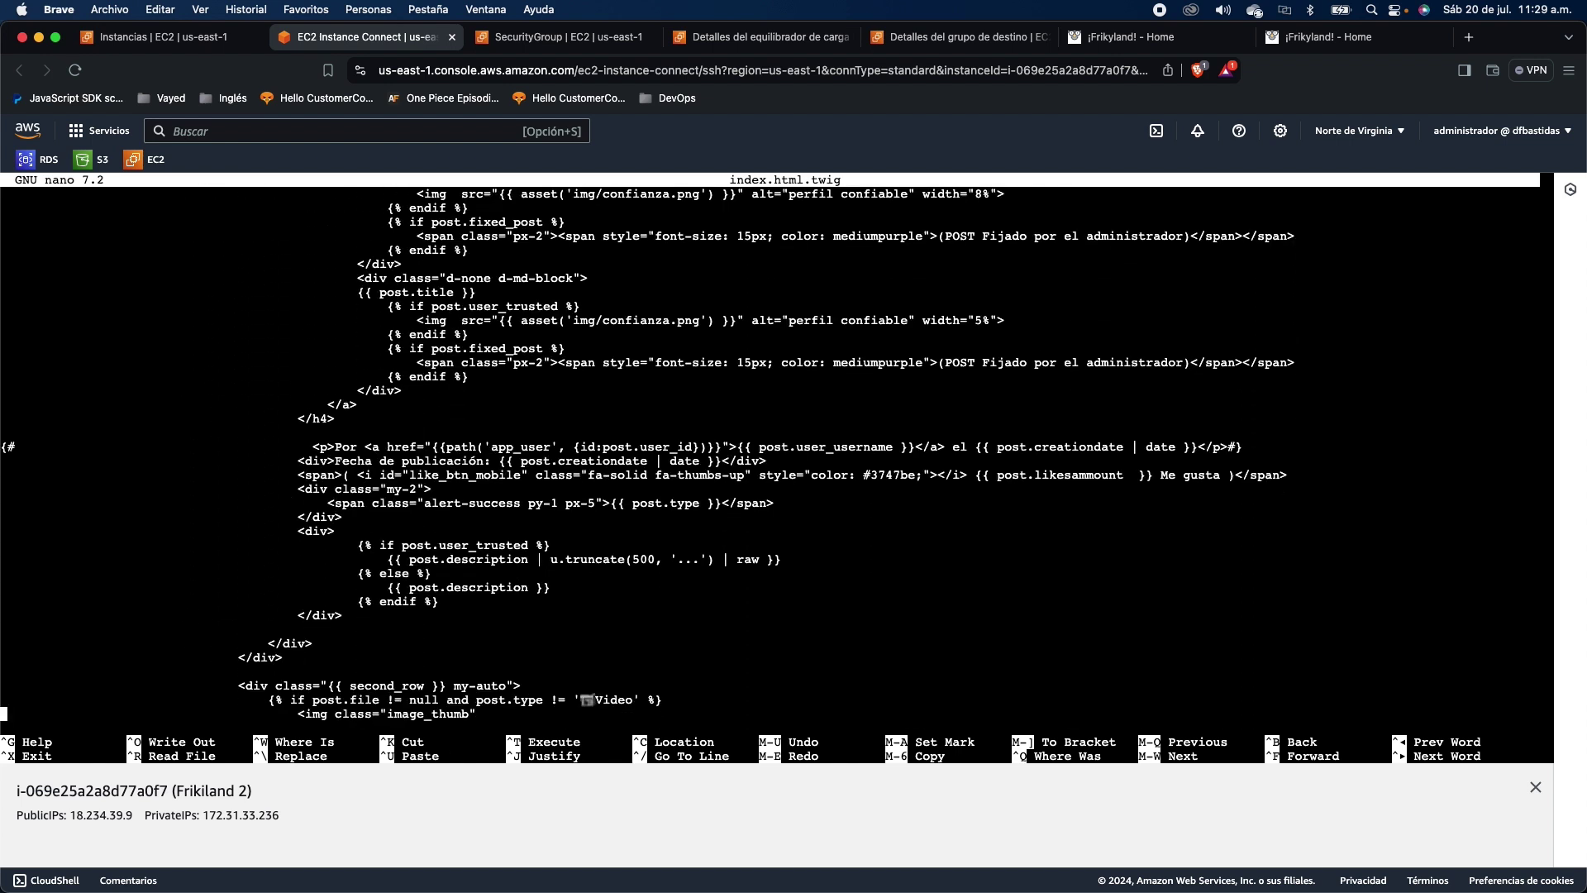
key("Down")
key("Down")
key("Down")
key("Down")
key("Down")
key("Down")
key("Down")
key("Down")
key("Down")
key("Down")
key("Down")
key("Down")
key("Down")
key("Down")
key("Down")
key("Down")
key("Down")
key("Down")
key("Down")
key("Down")
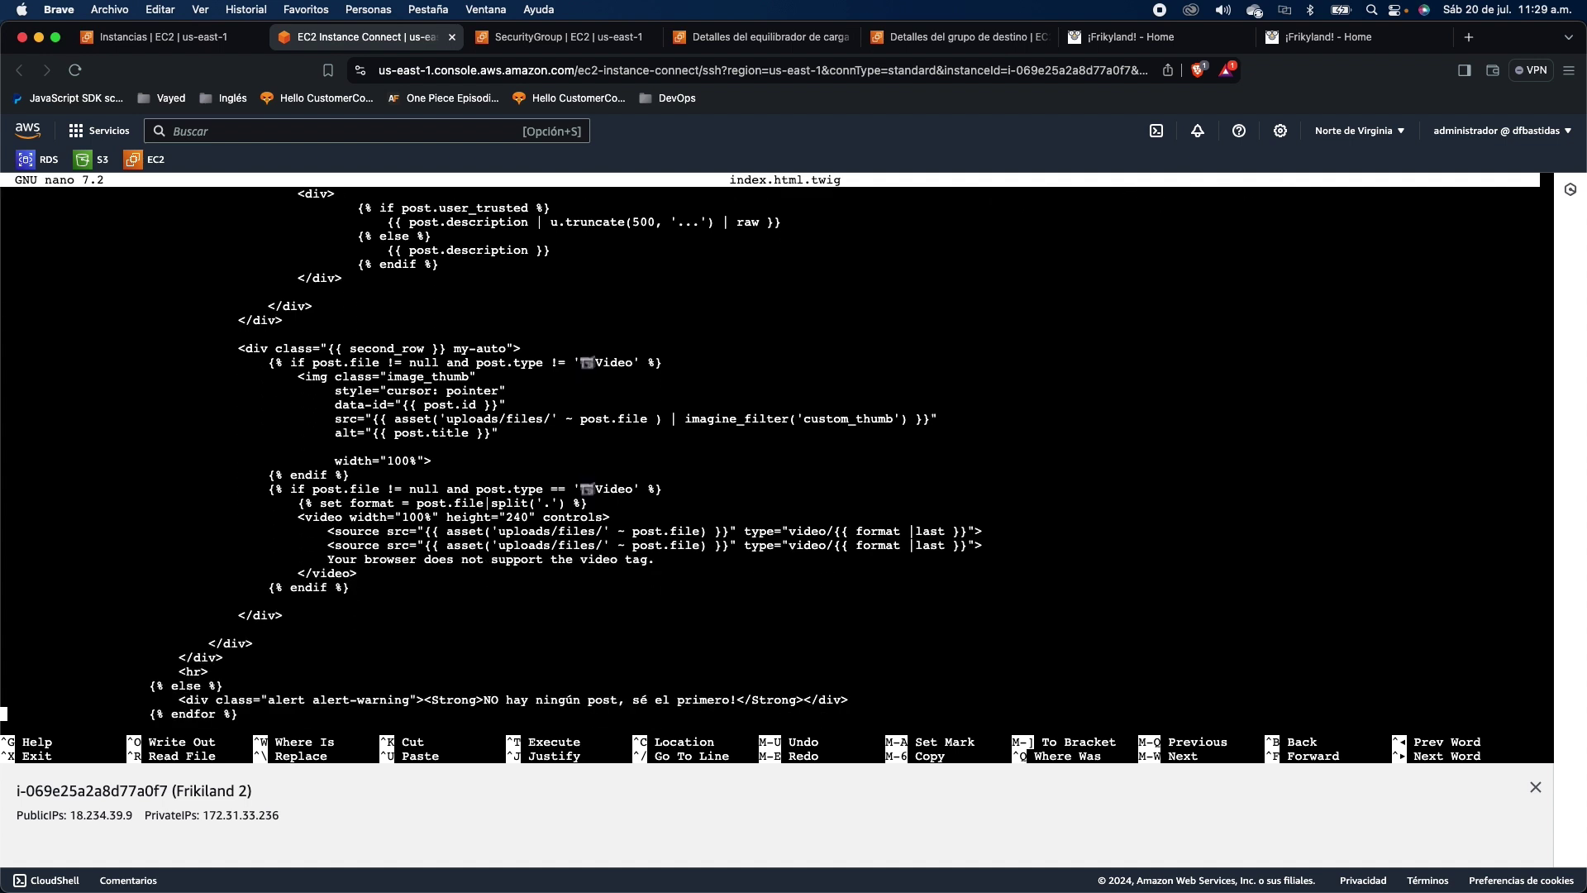
key("Down")
key("Down")
key("Down")
key("Down")
key("Down")
key("Down")
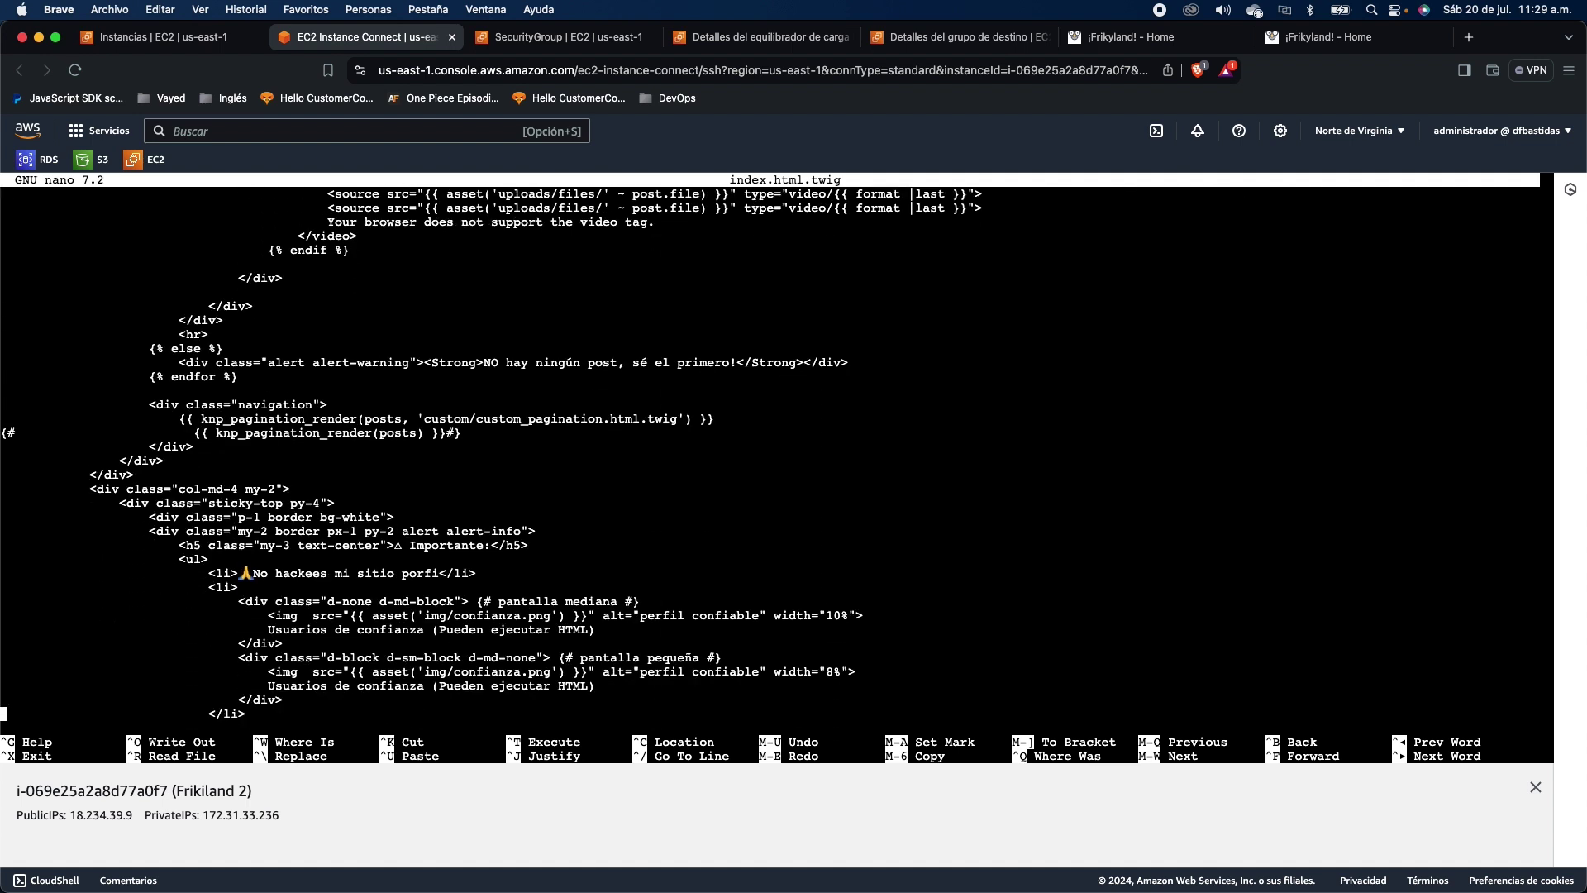
key("Up")
key("Up")
key("Up")
key("Up")
key("Up")
key("Up")
key("Up")
key("Up")
key("Up")
key("Return")
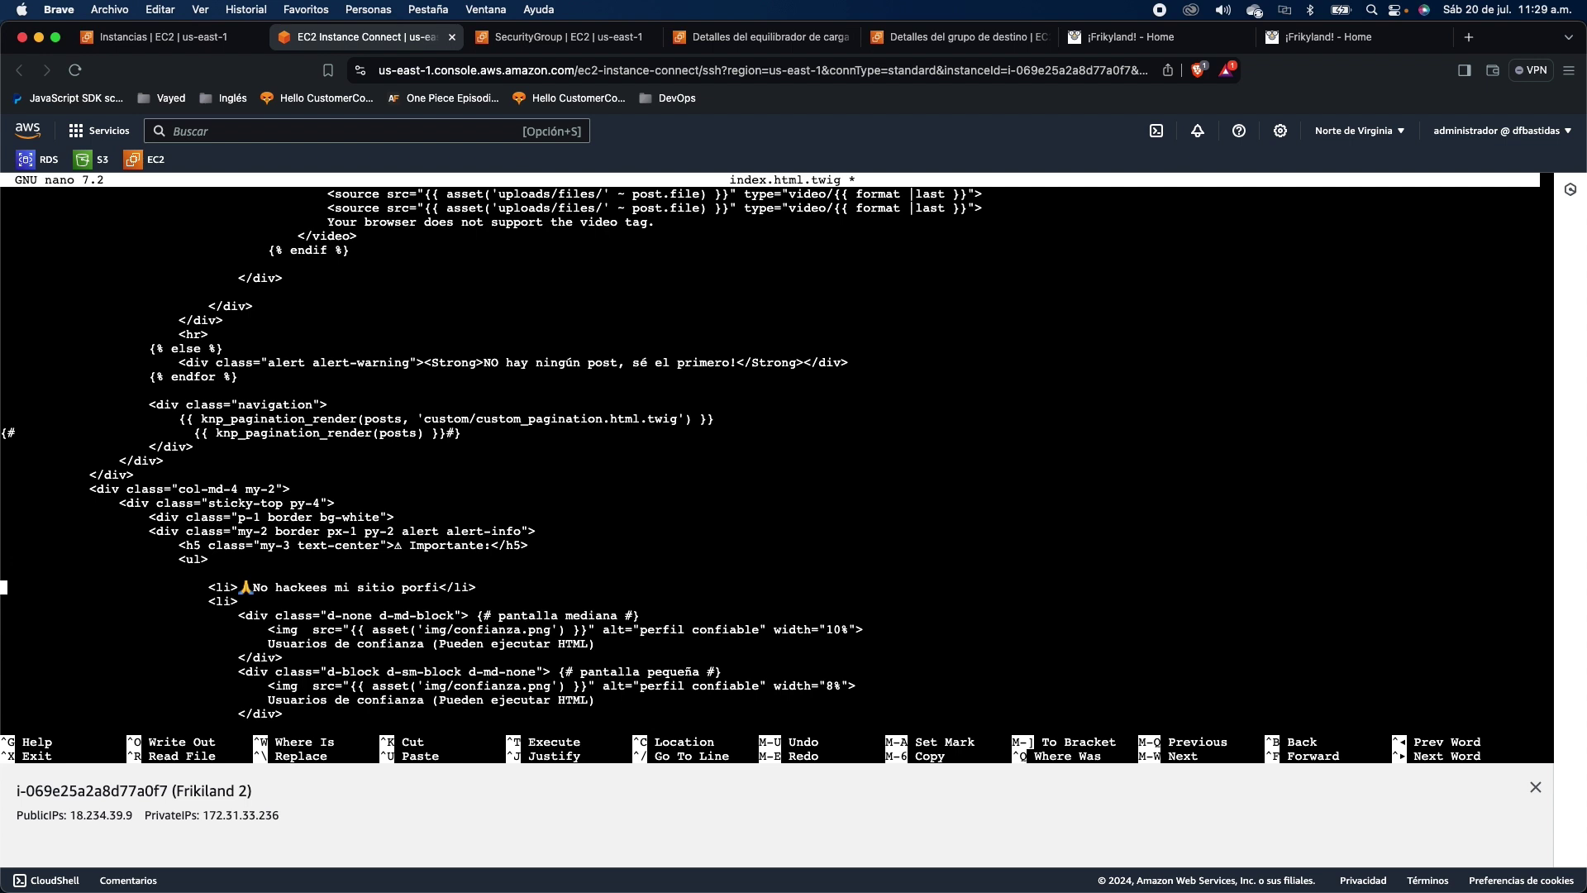
key("Tab")
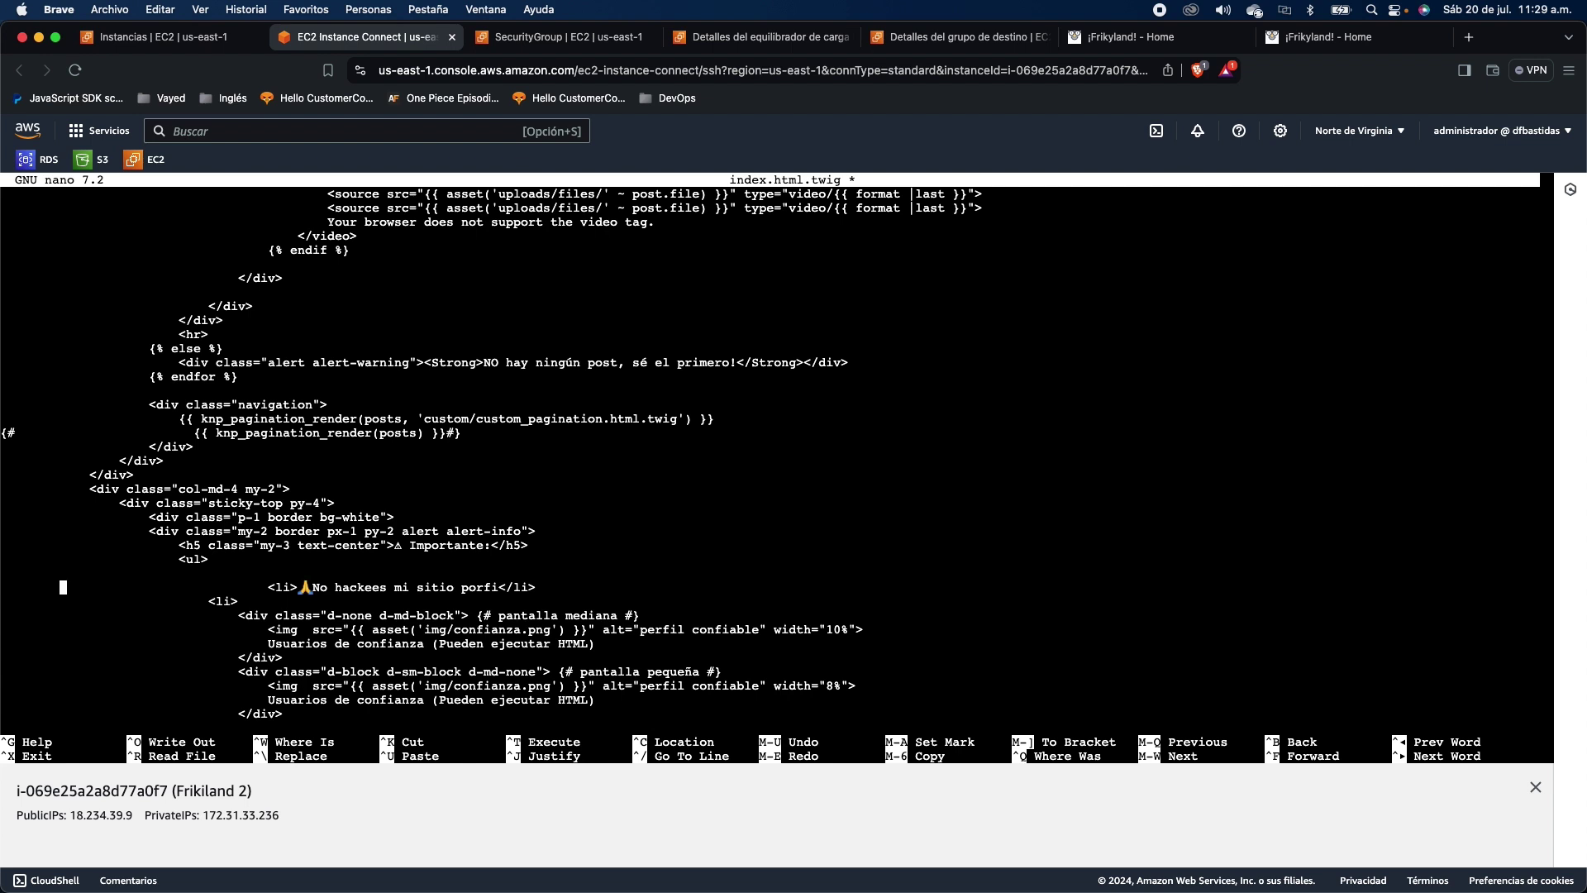
key("BackSpace")
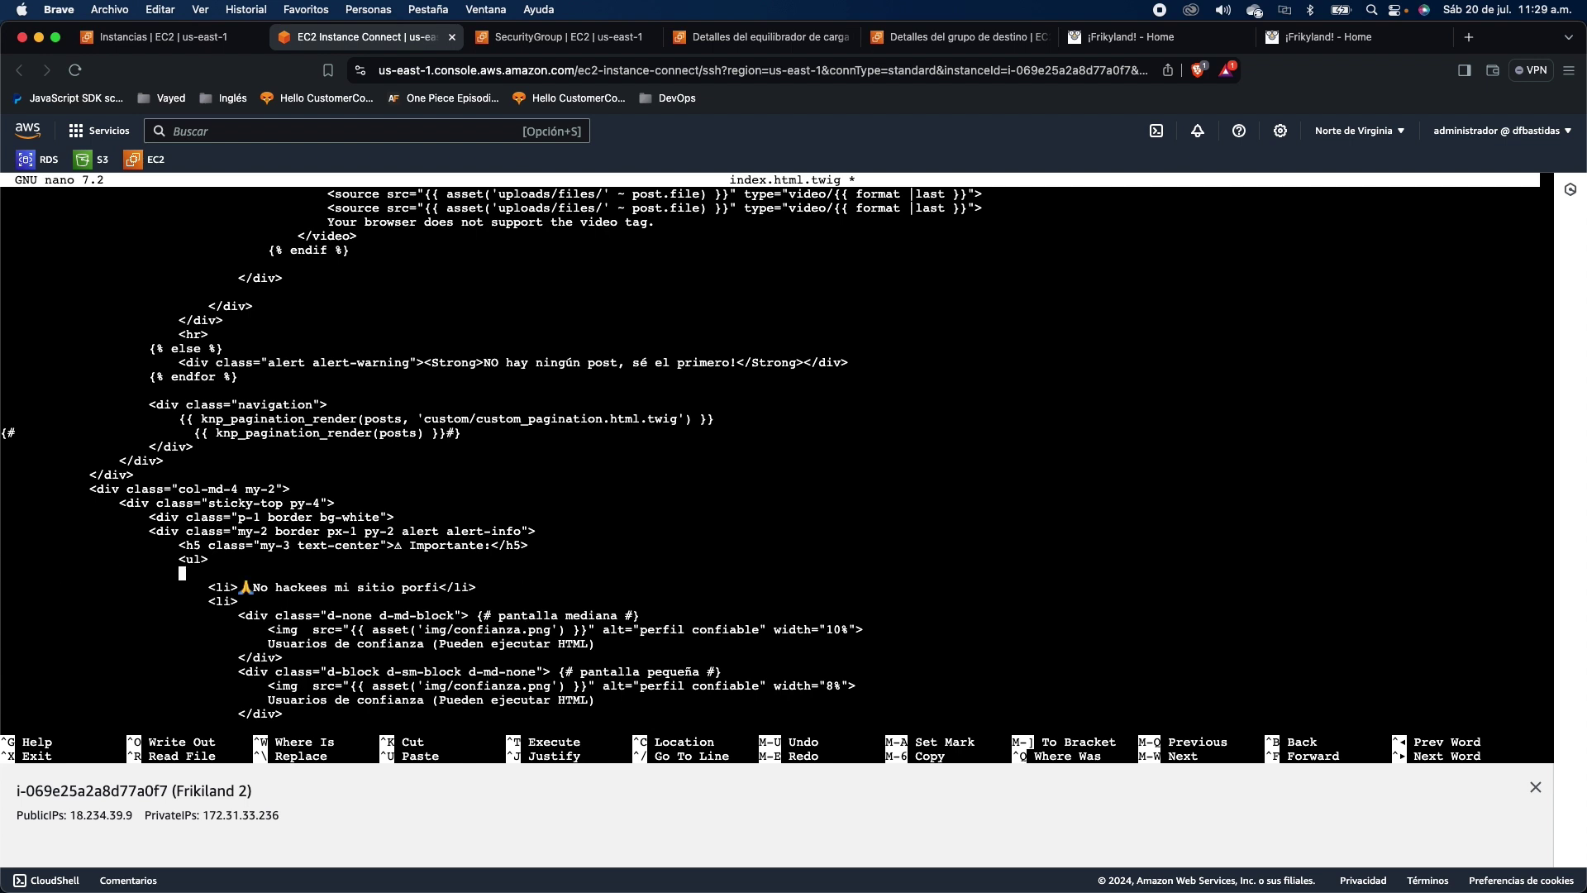
key("BackSpace")
type("<li>Instancia Frikiland 1 </li>")
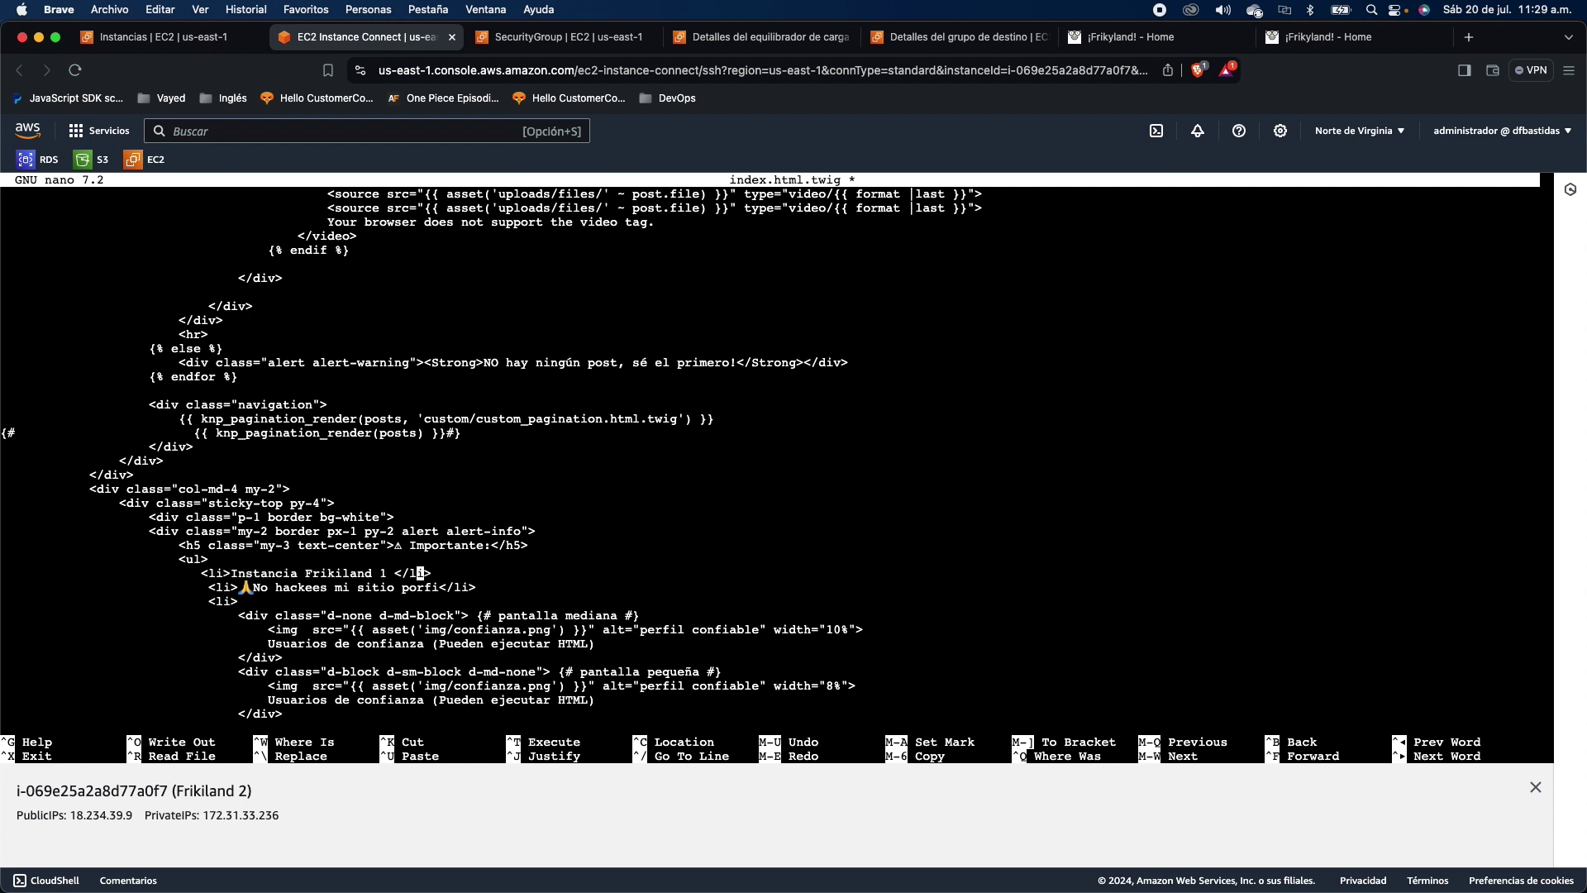
key("BackSpace")
type("2")
Step: Save index.html.twig under its existing name and exit nano
key("ctrl+o")
key("Return")
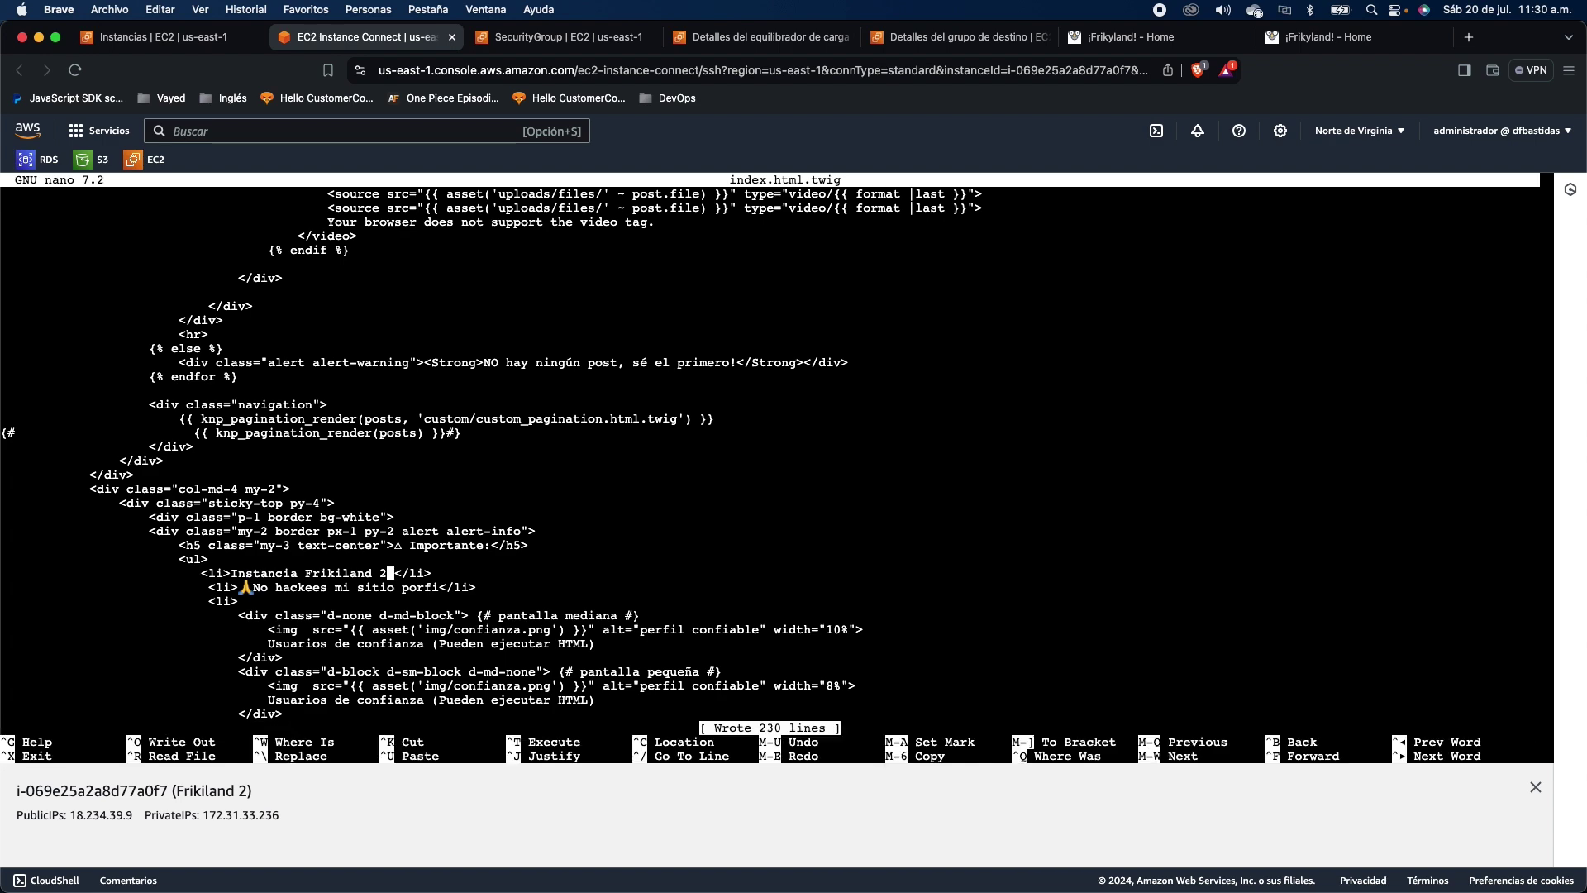
key("ctrl+x")
Step: Reload the home page at 18.234.39.9 and compare its Importante list label with the one at 44.202.69.63
left_click(1335, 38)
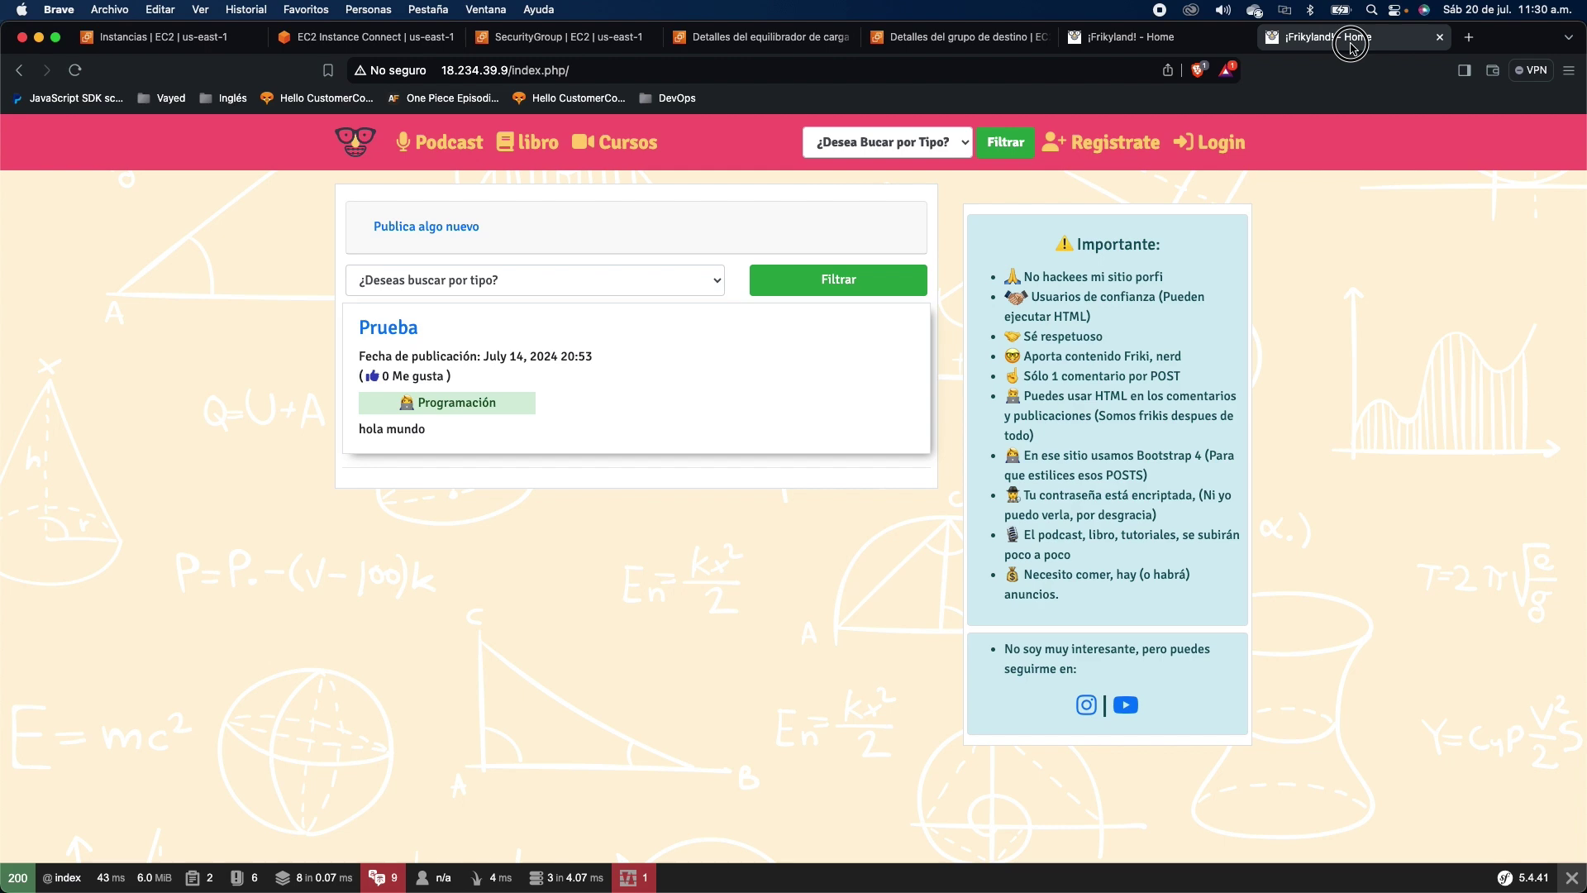
key("super+r")
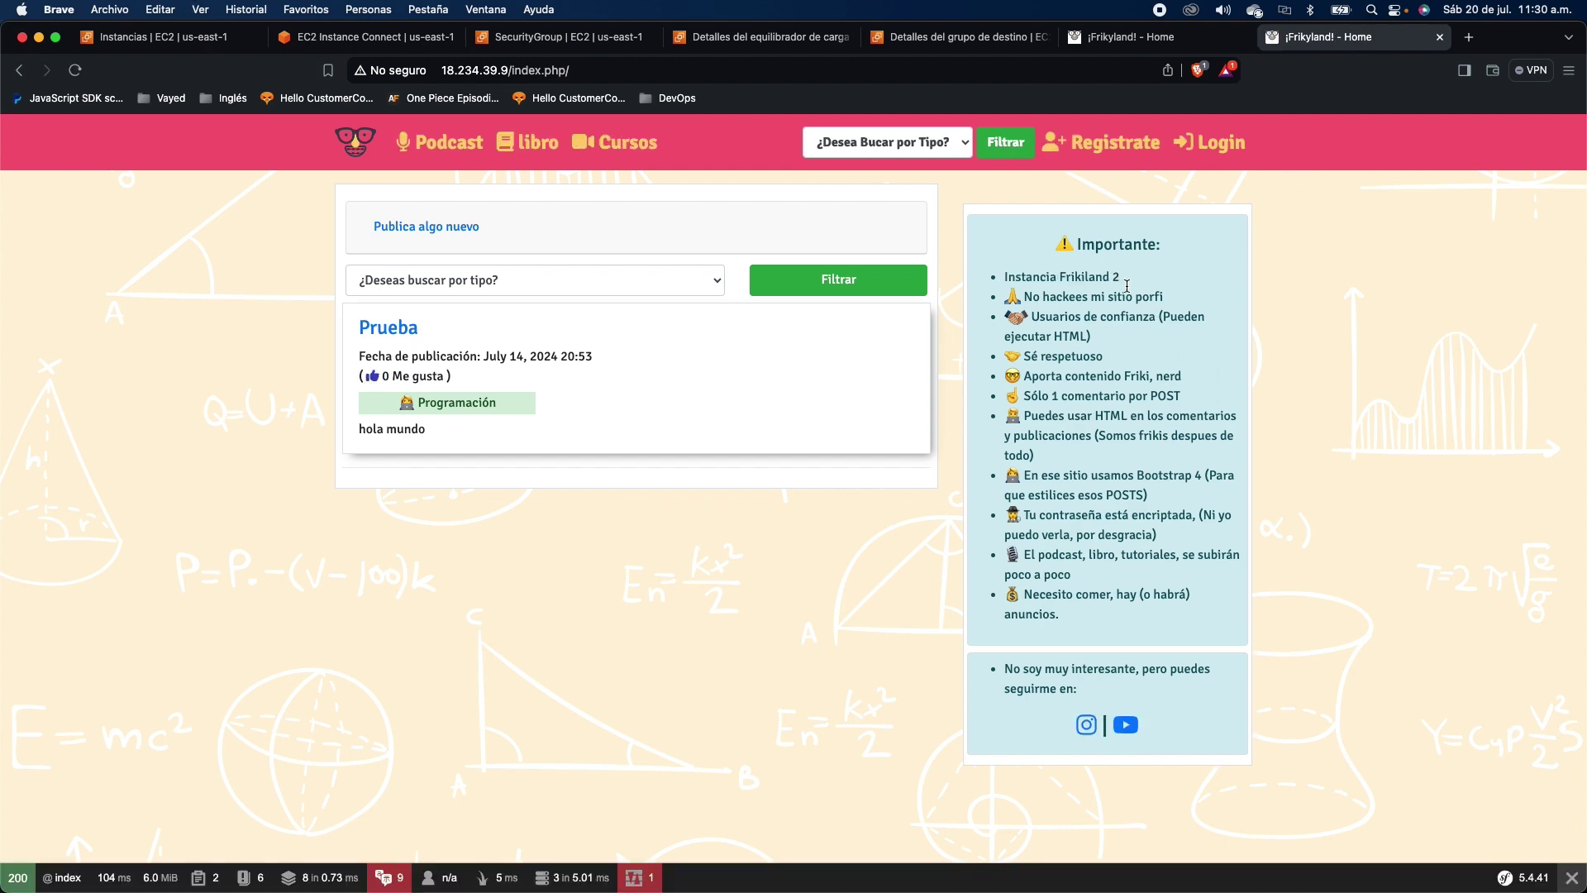
left_click(1156, 38)
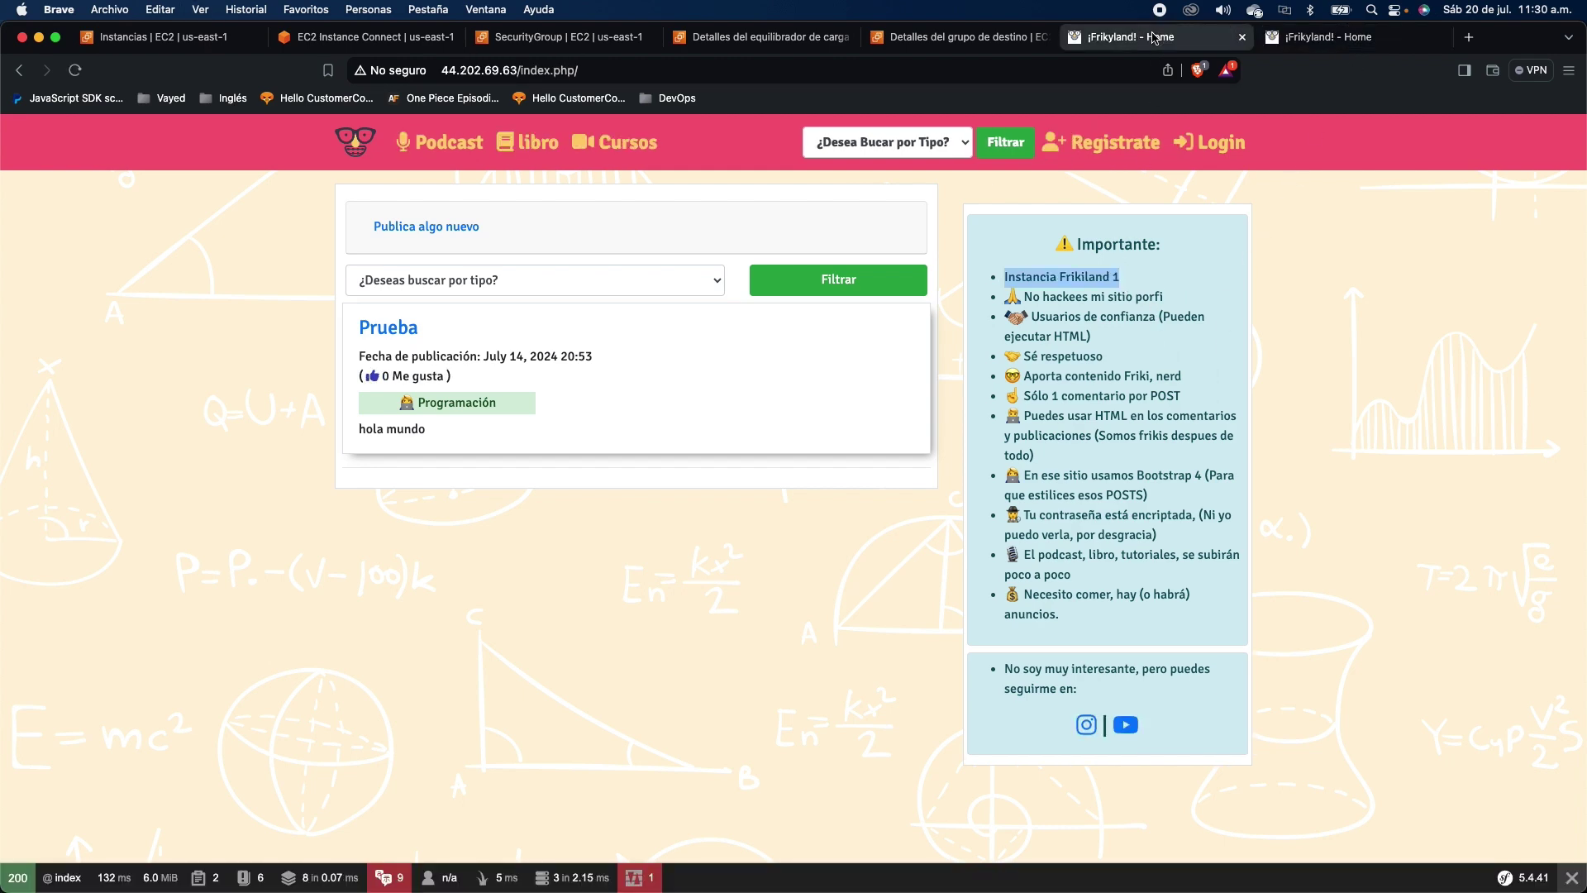
left_click(1336, 41)
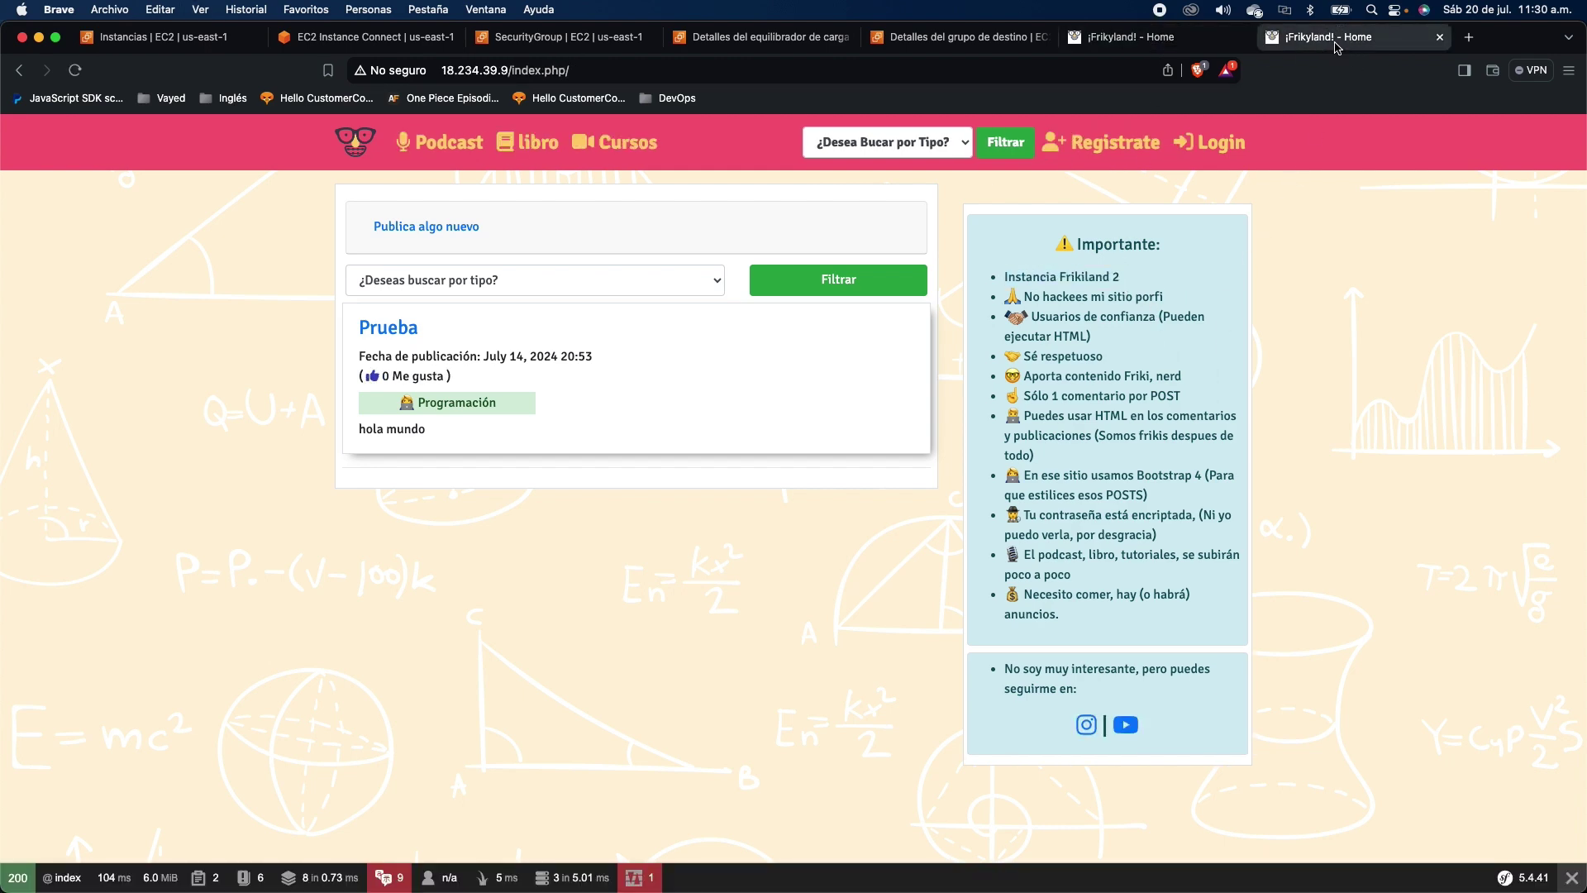
Step: Refresh the ELB-FRIKILAND load balancer details and check its provisioning state
left_click(541, 48)
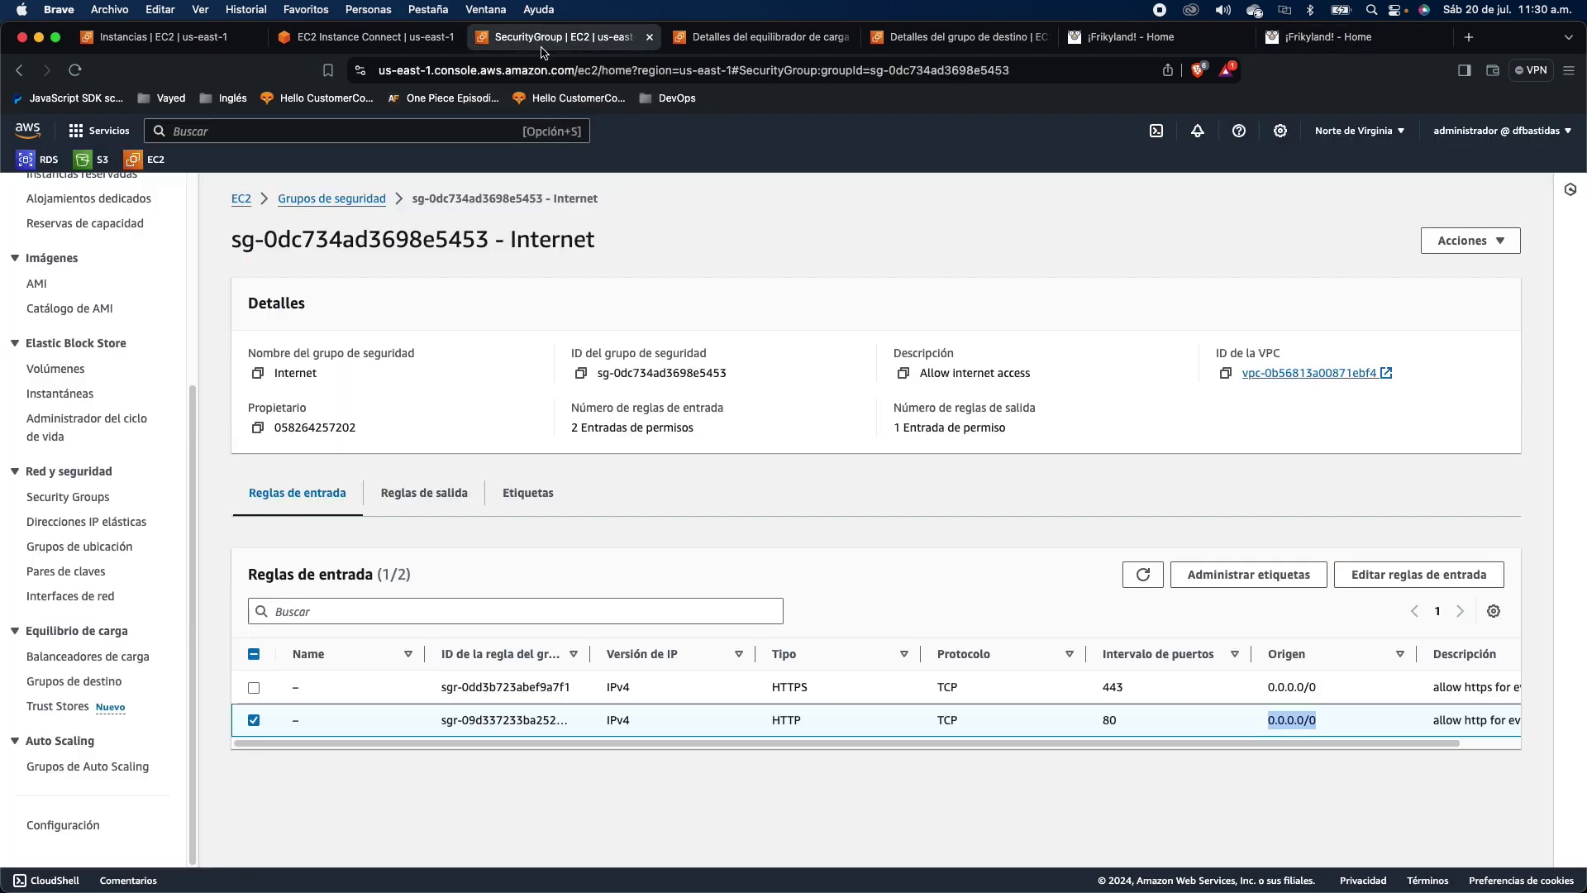
left_click(749, 36)
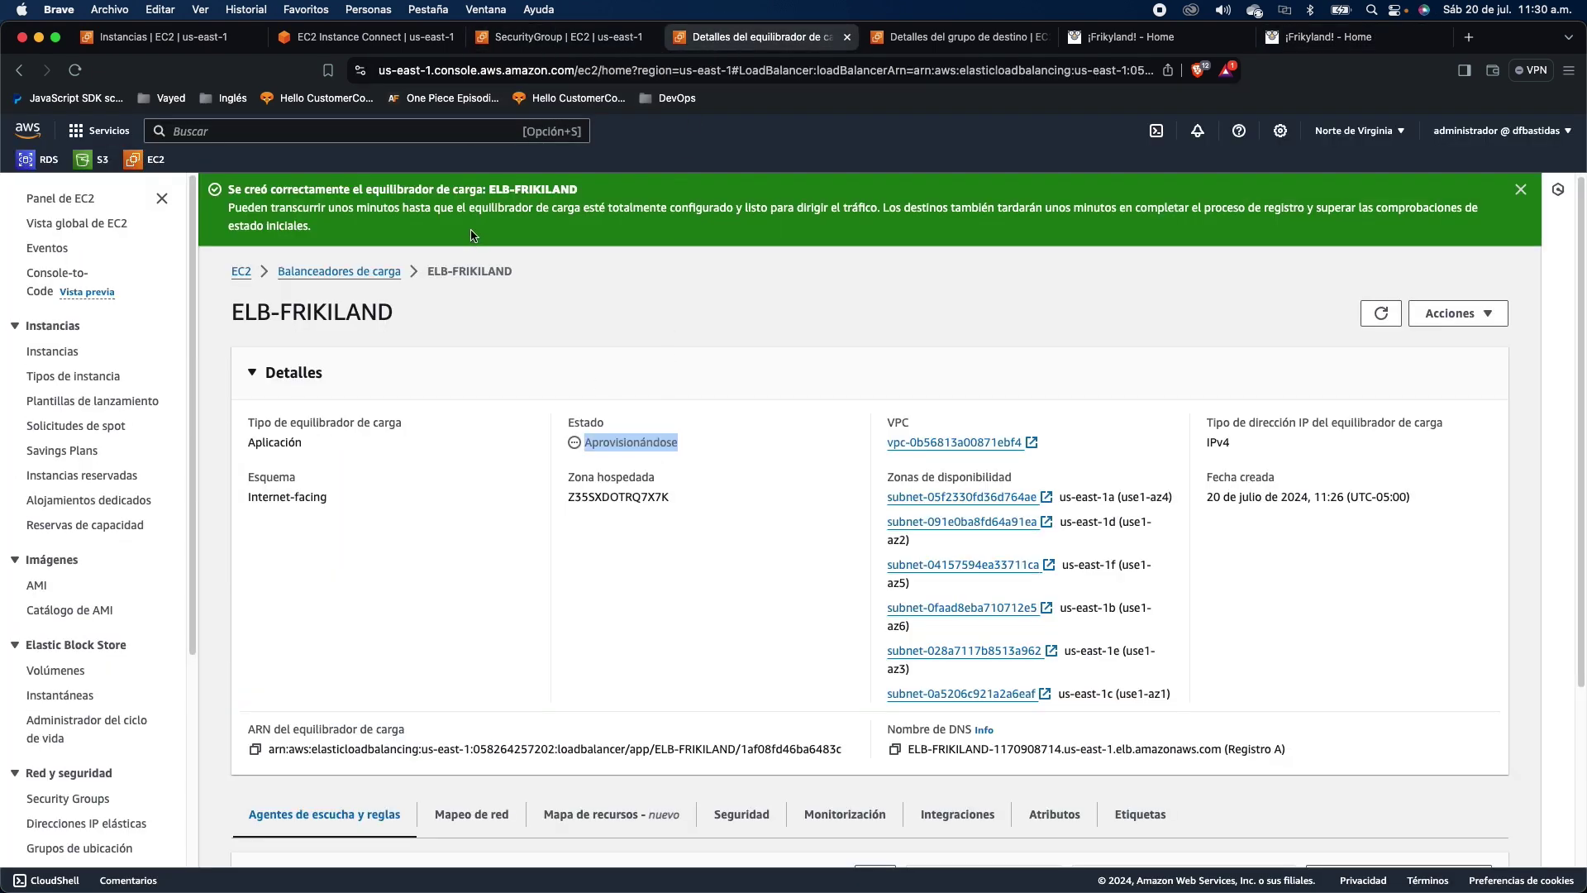
left_click(1379, 316)
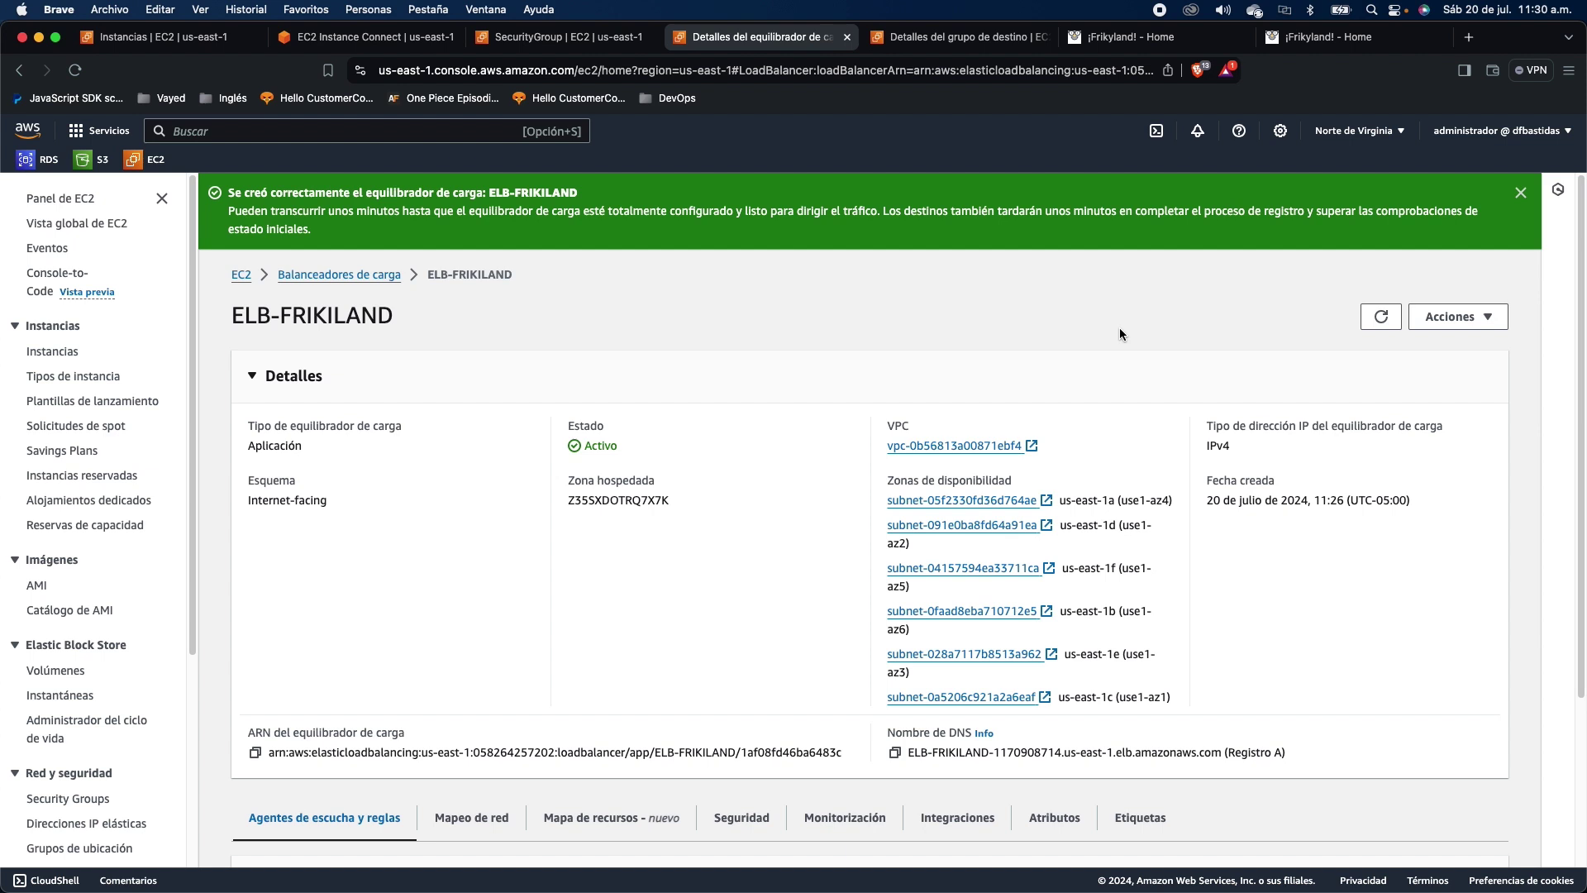
double_click(609, 445)
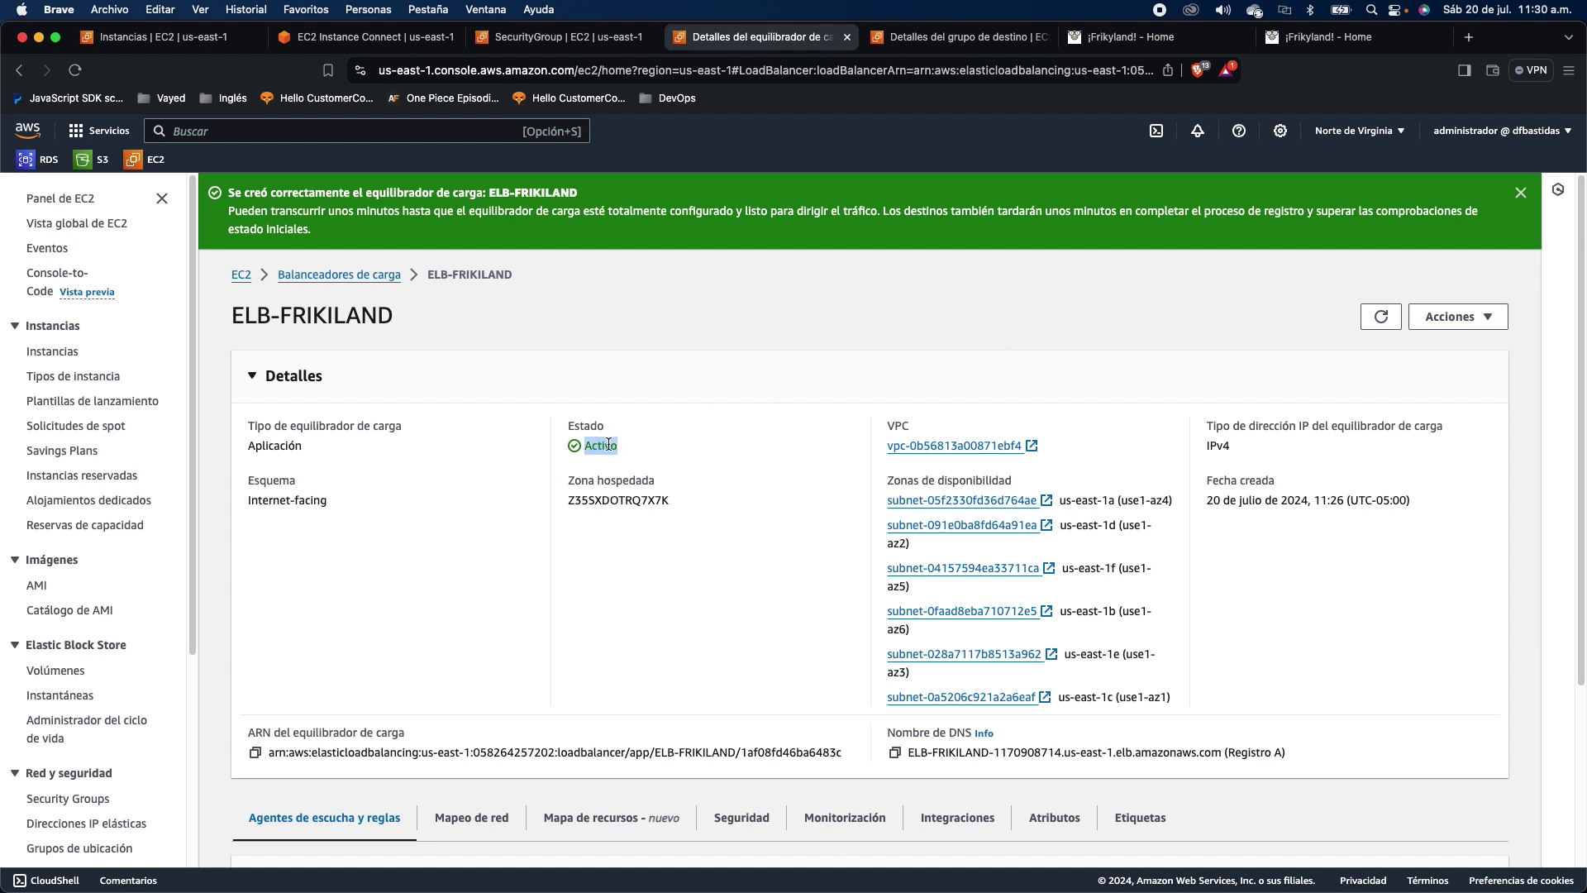
left_click(662, 593)
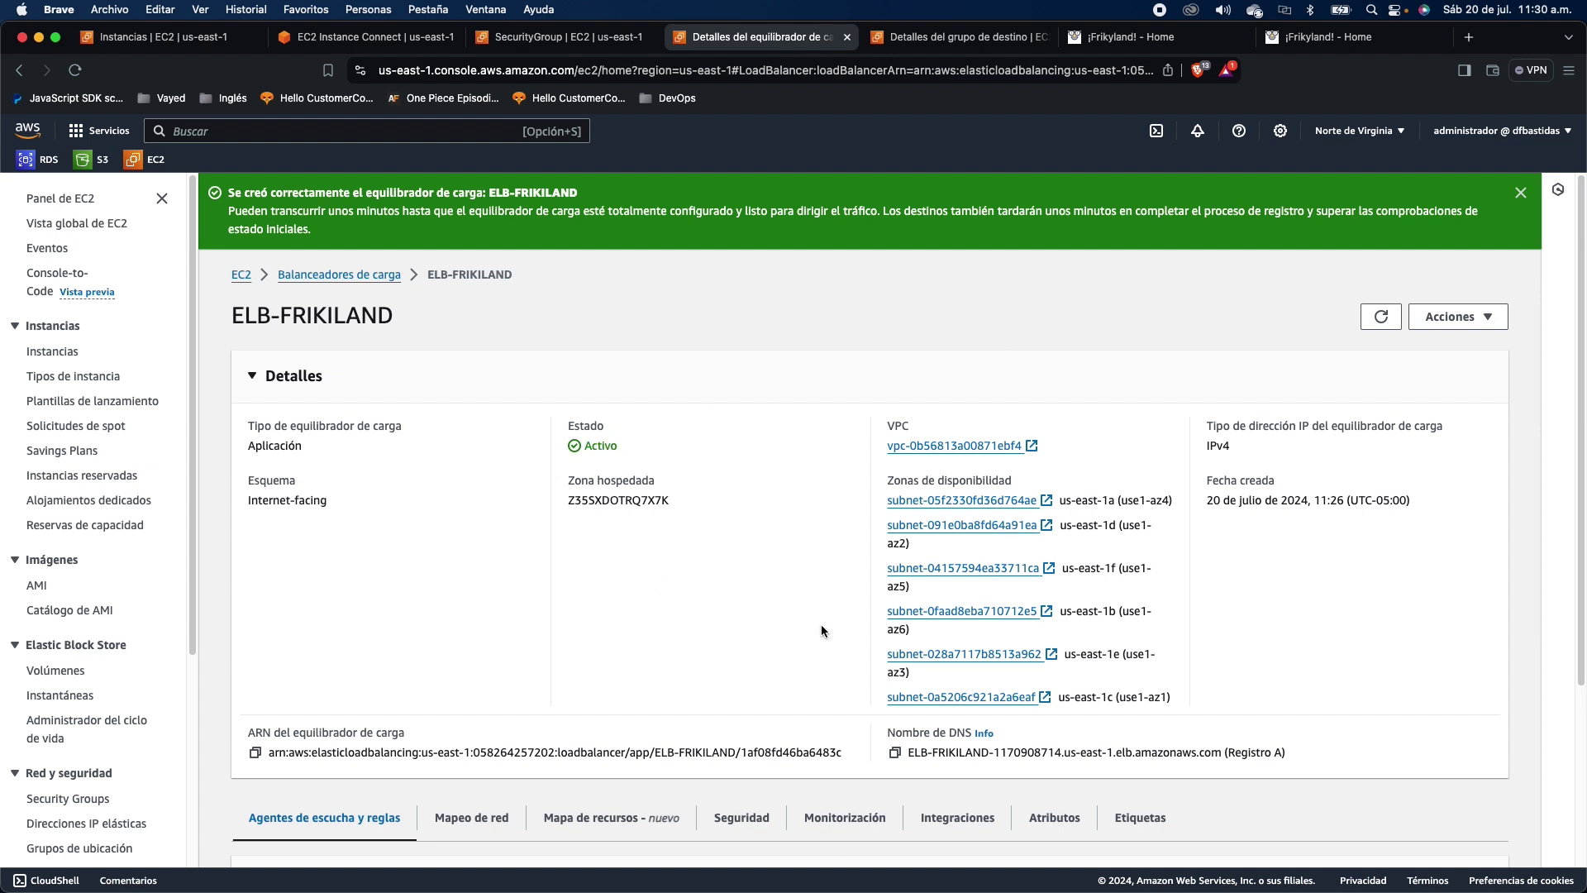
Step: Copy the ELB-FRIKILAND DNS name, open it in a new browser tab and check the instance label in the Importante list
left_click(897, 752)
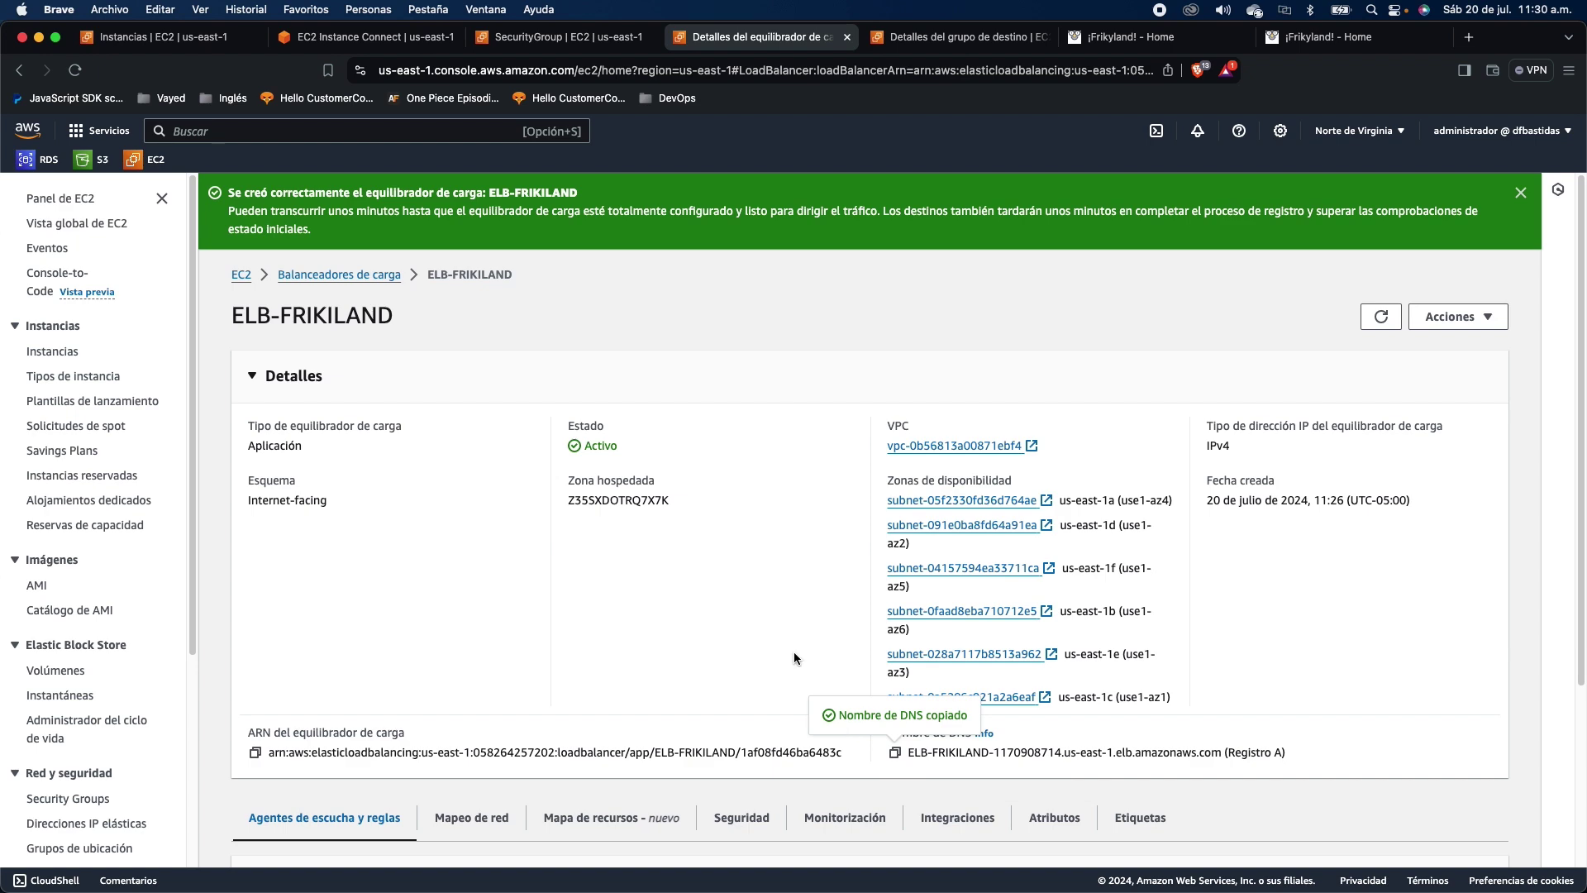
left_click(1470, 36)
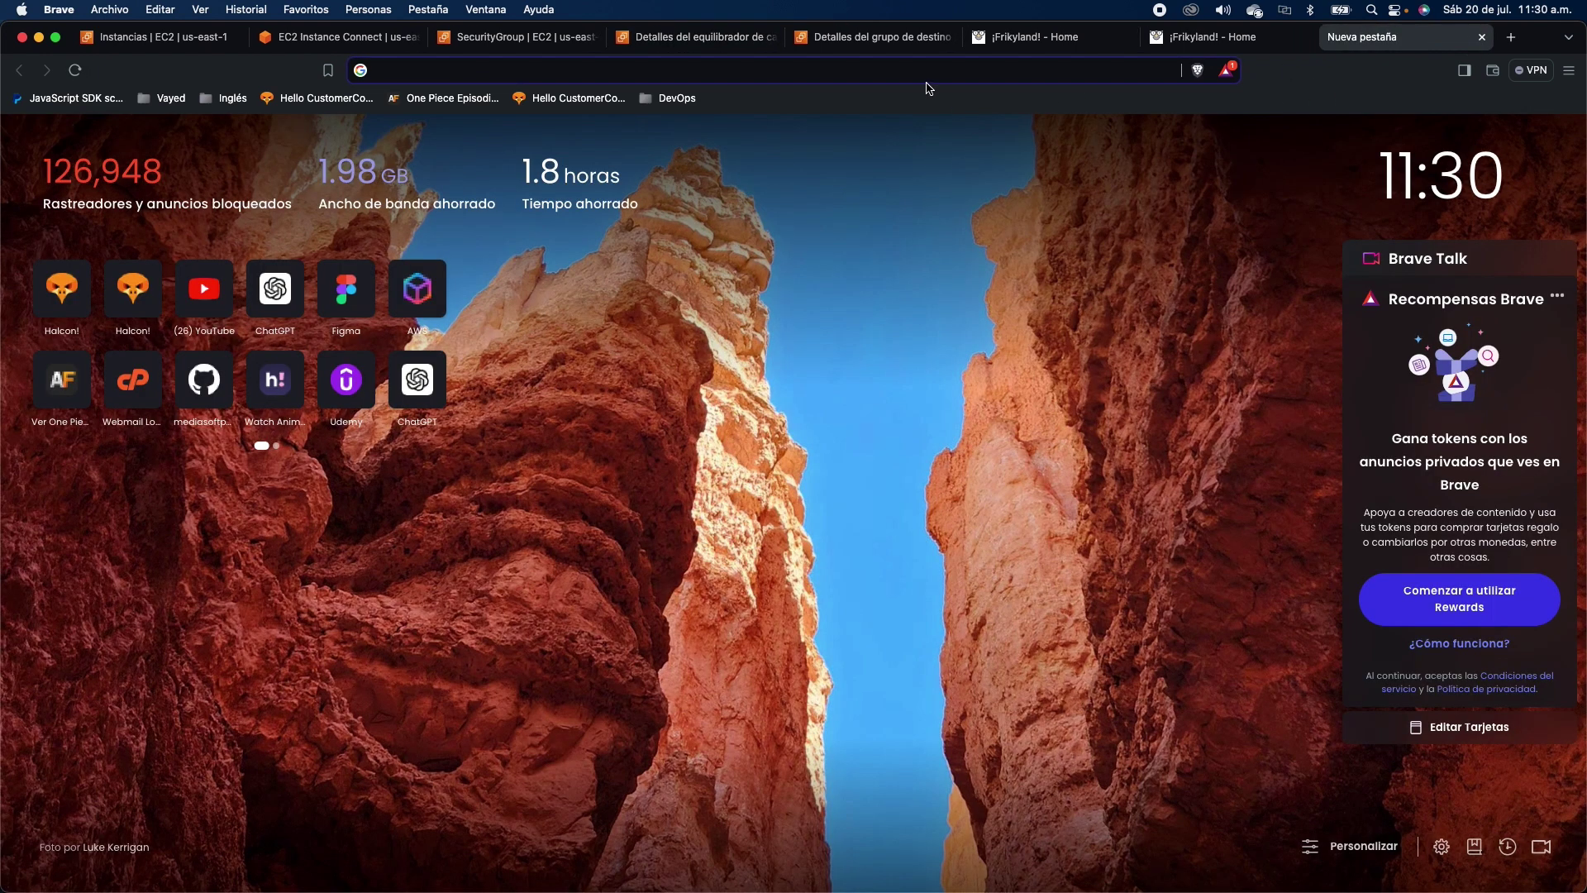
key("super+v")
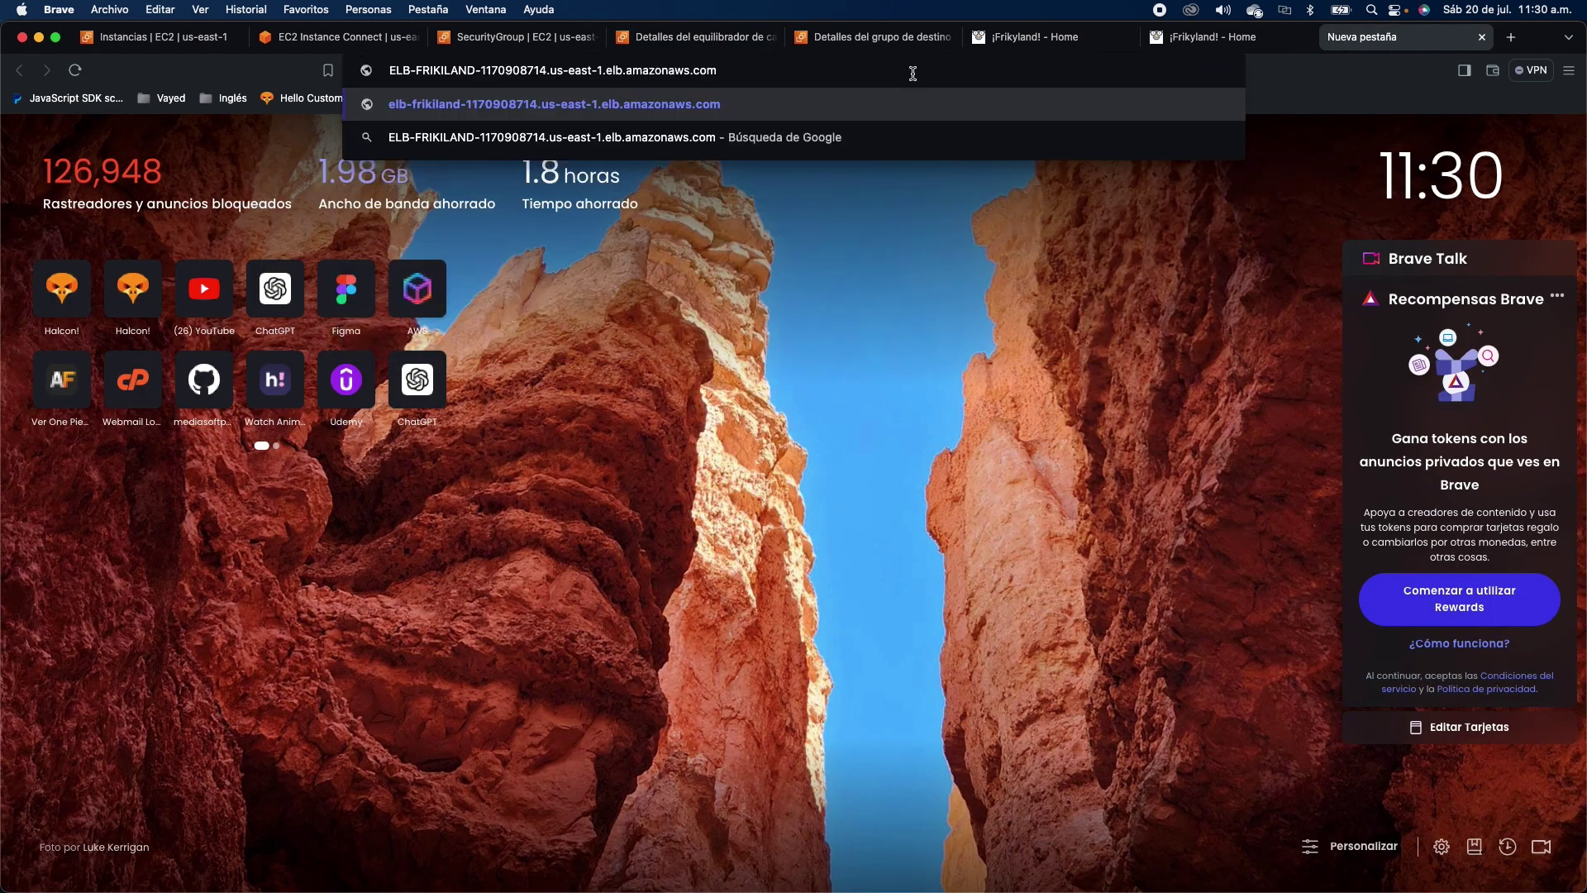
key("Return")
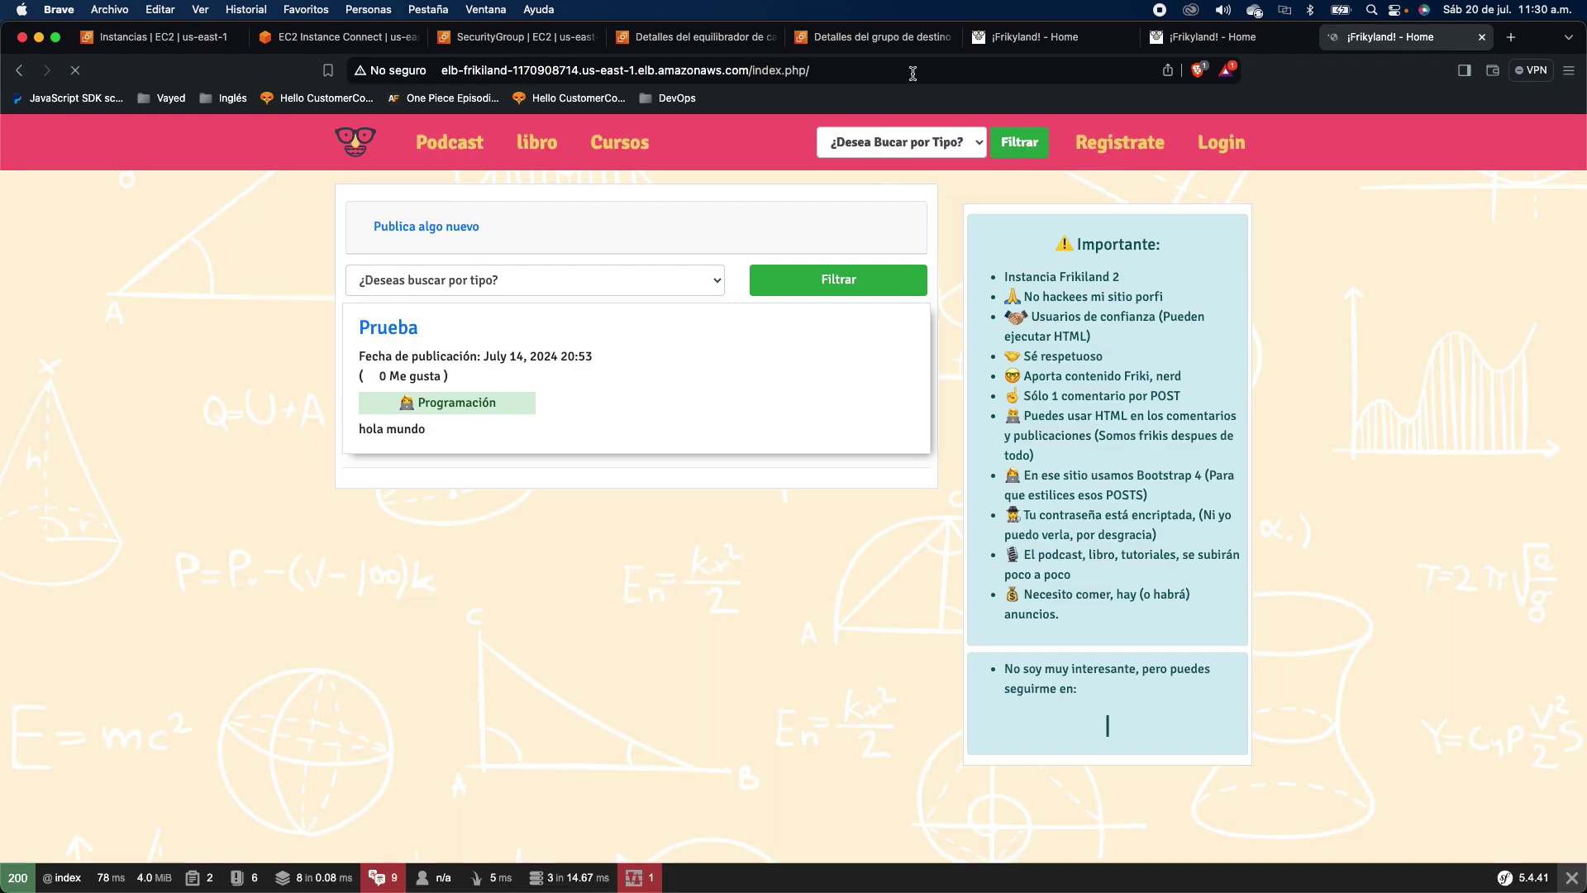
left_click_drag(1008, 274, 1119, 273)
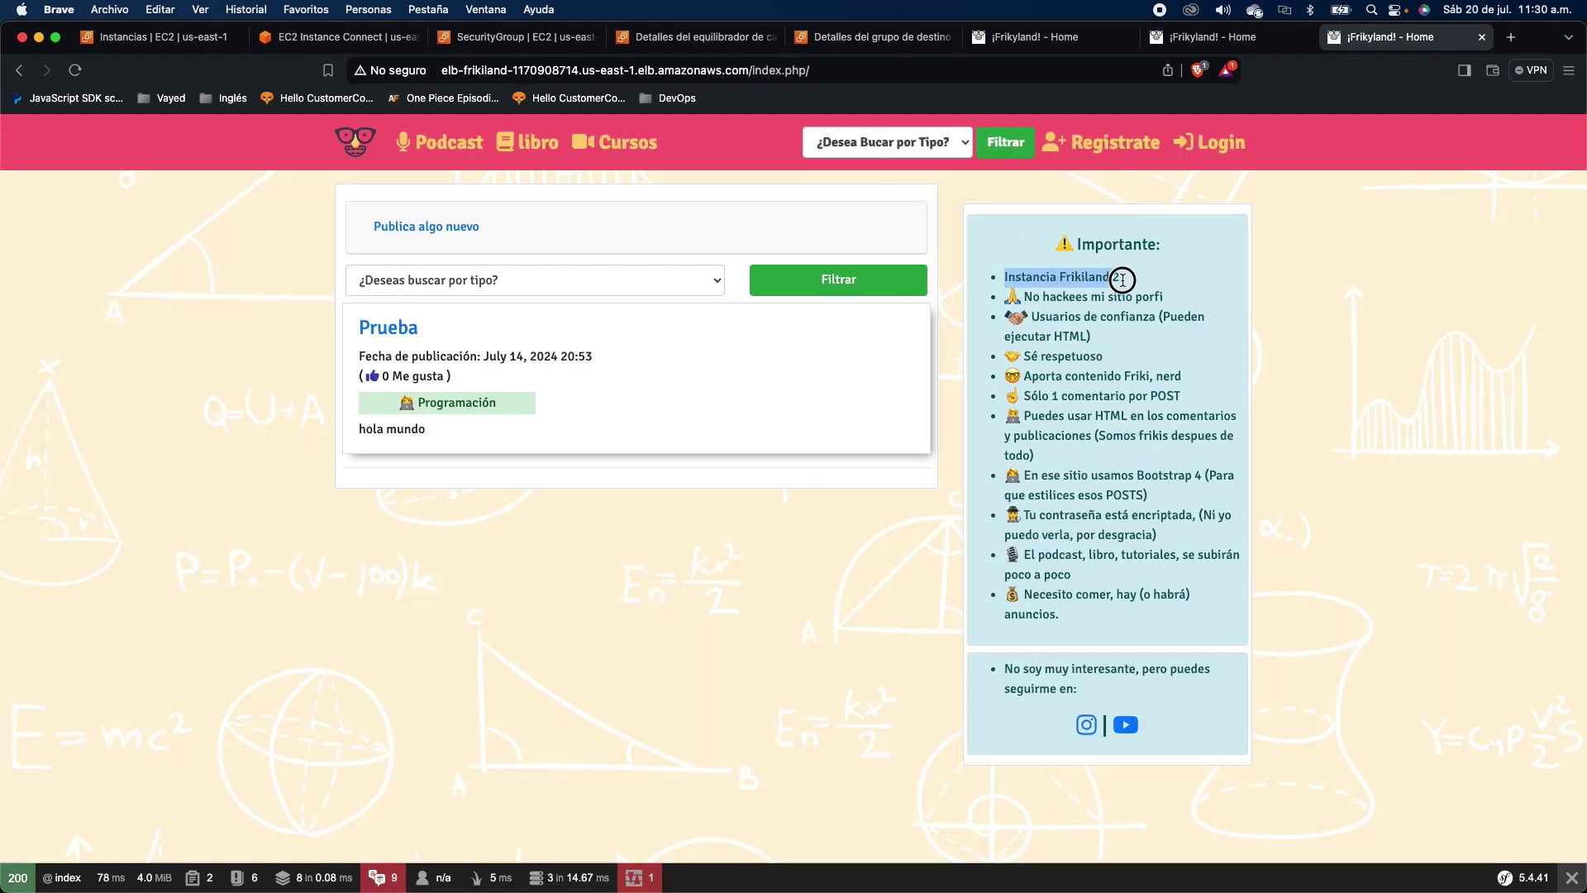
left_click(607, 476)
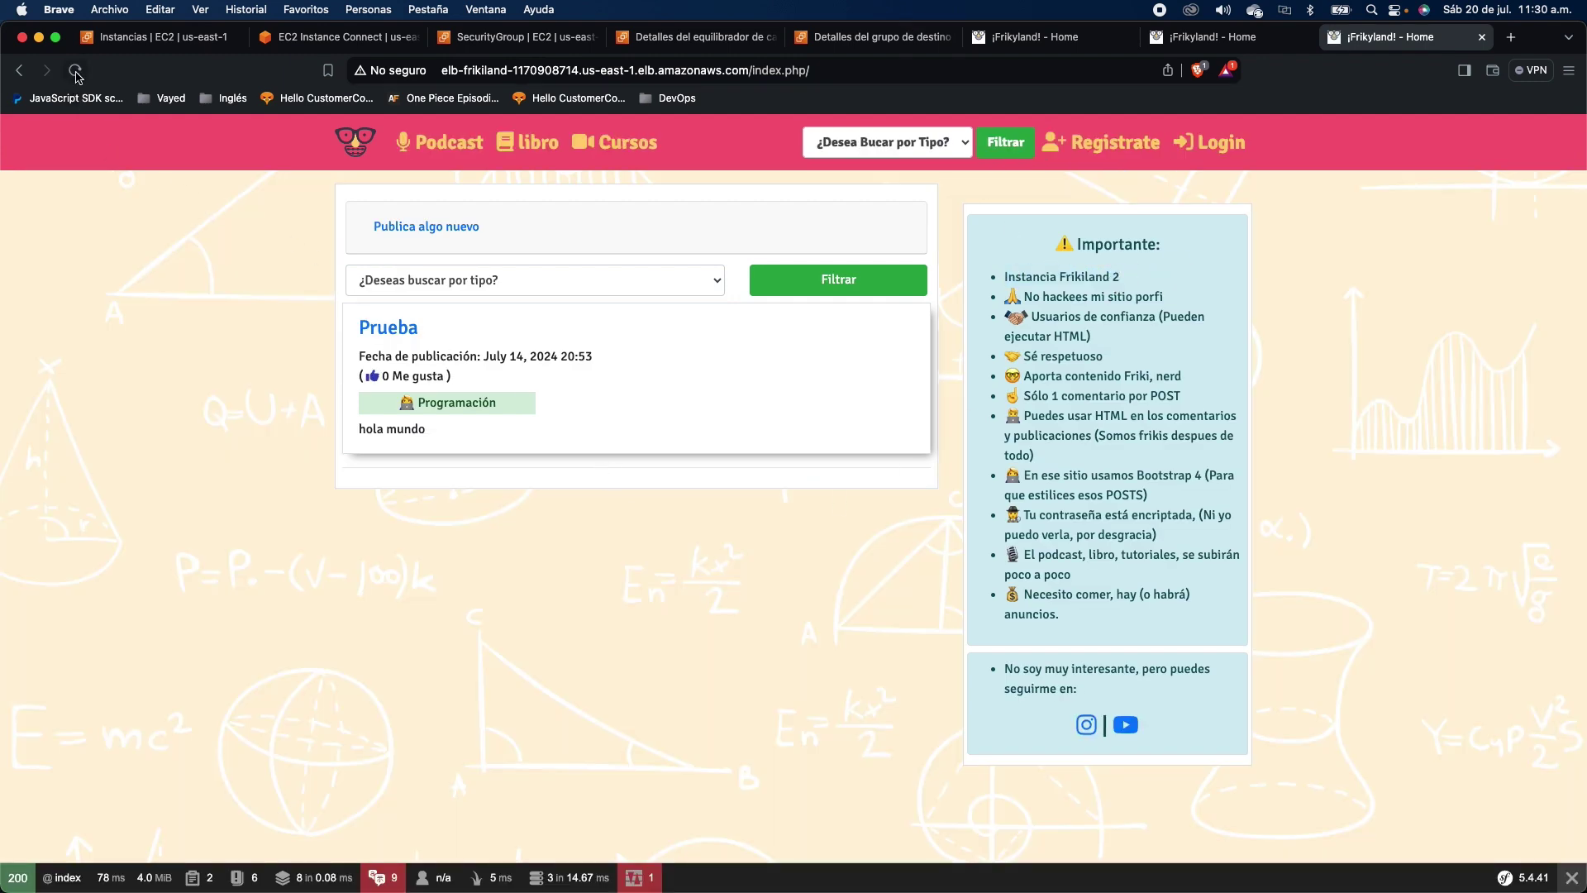
triple_click(1065, 281)
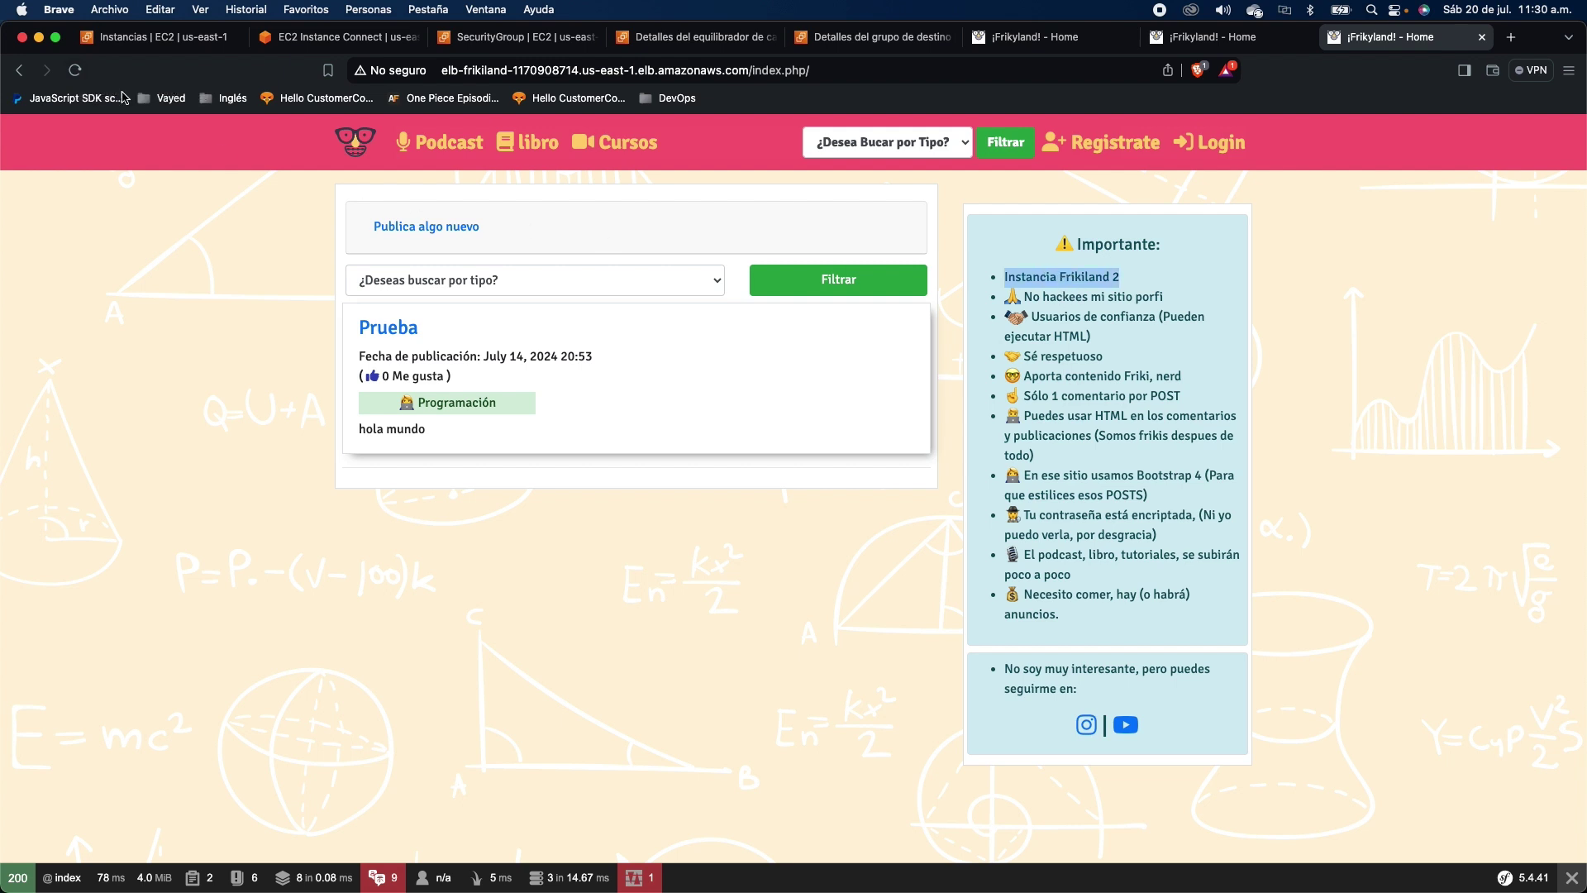
Step: Reload the load balancer's home page repeatedly and watch which instance label the Importante list shows each time
left_click(75, 69)
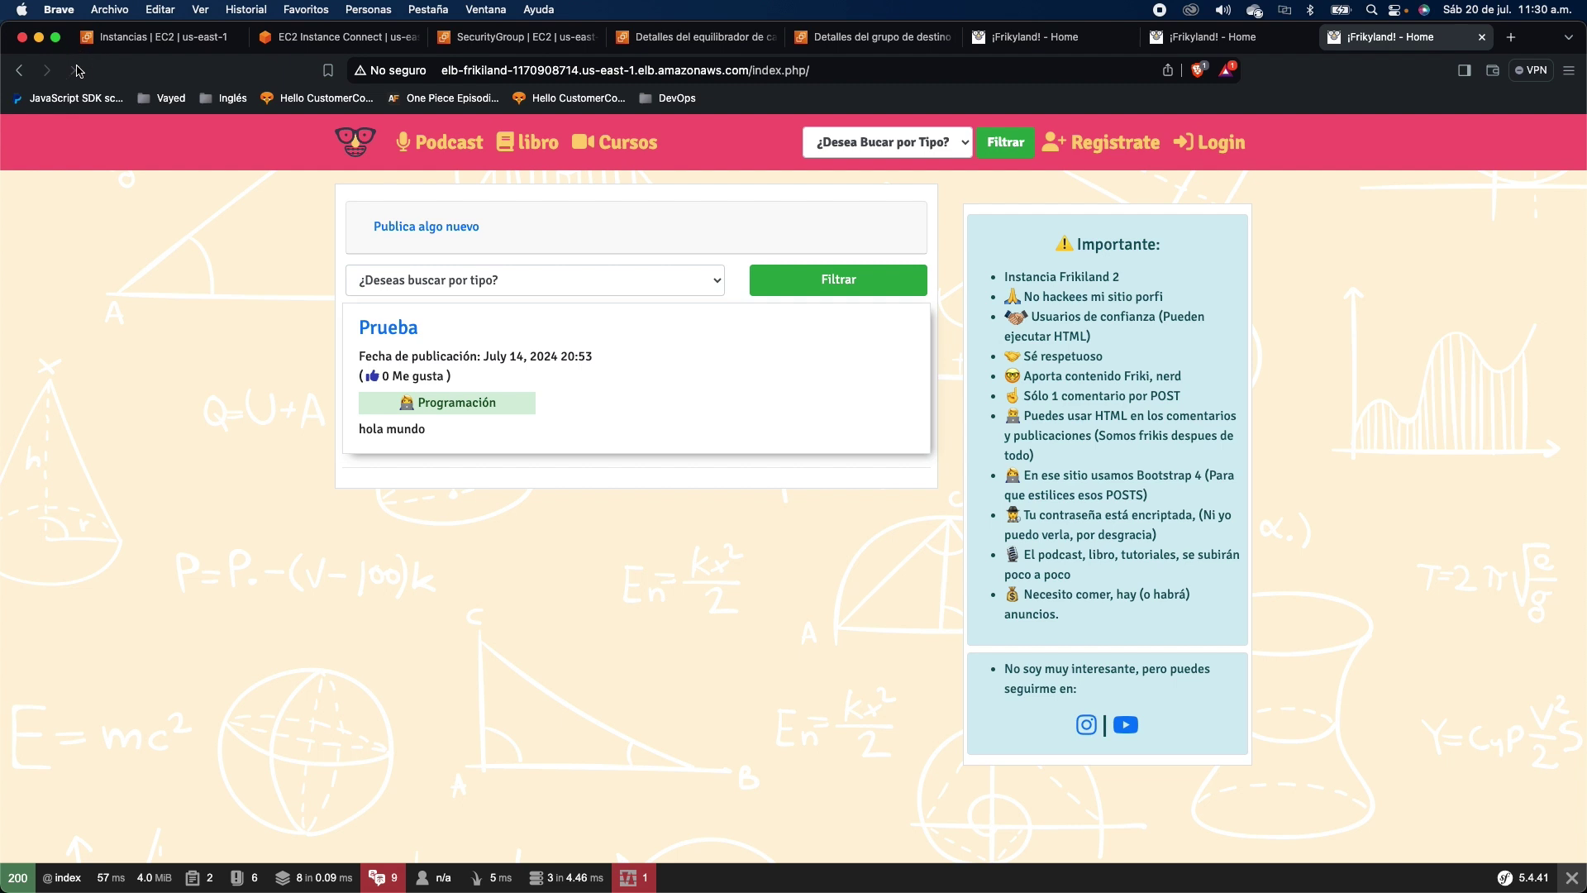
left_click(76, 71)
left_click(76, 70)
left_click(77, 70)
left_click(76, 70)
left_click(76, 70)
left_click(76, 70)
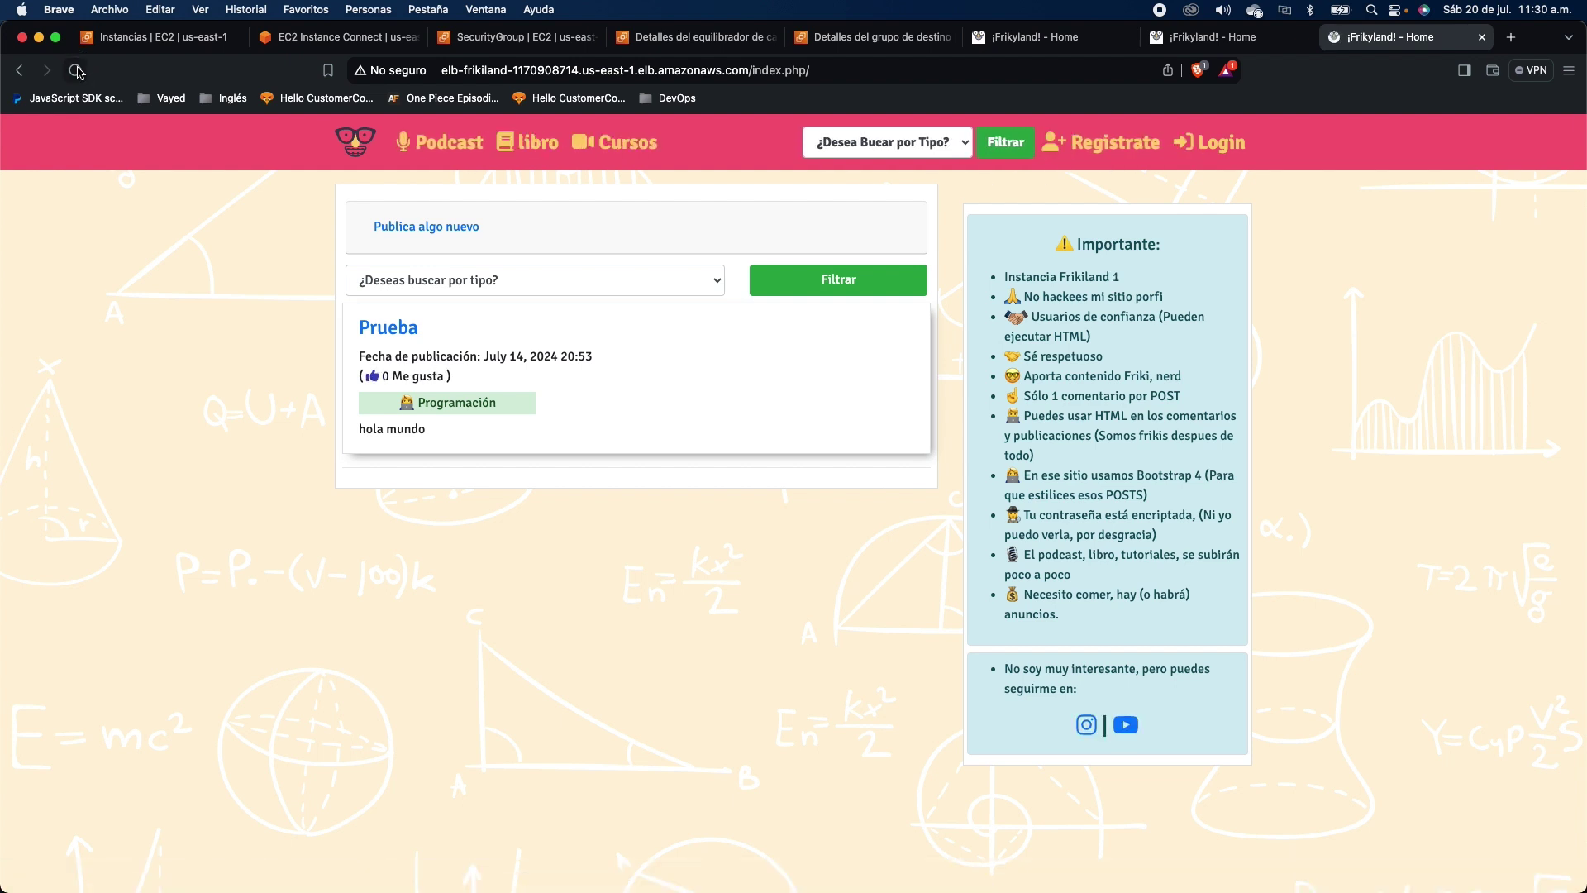
left_click(76, 70)
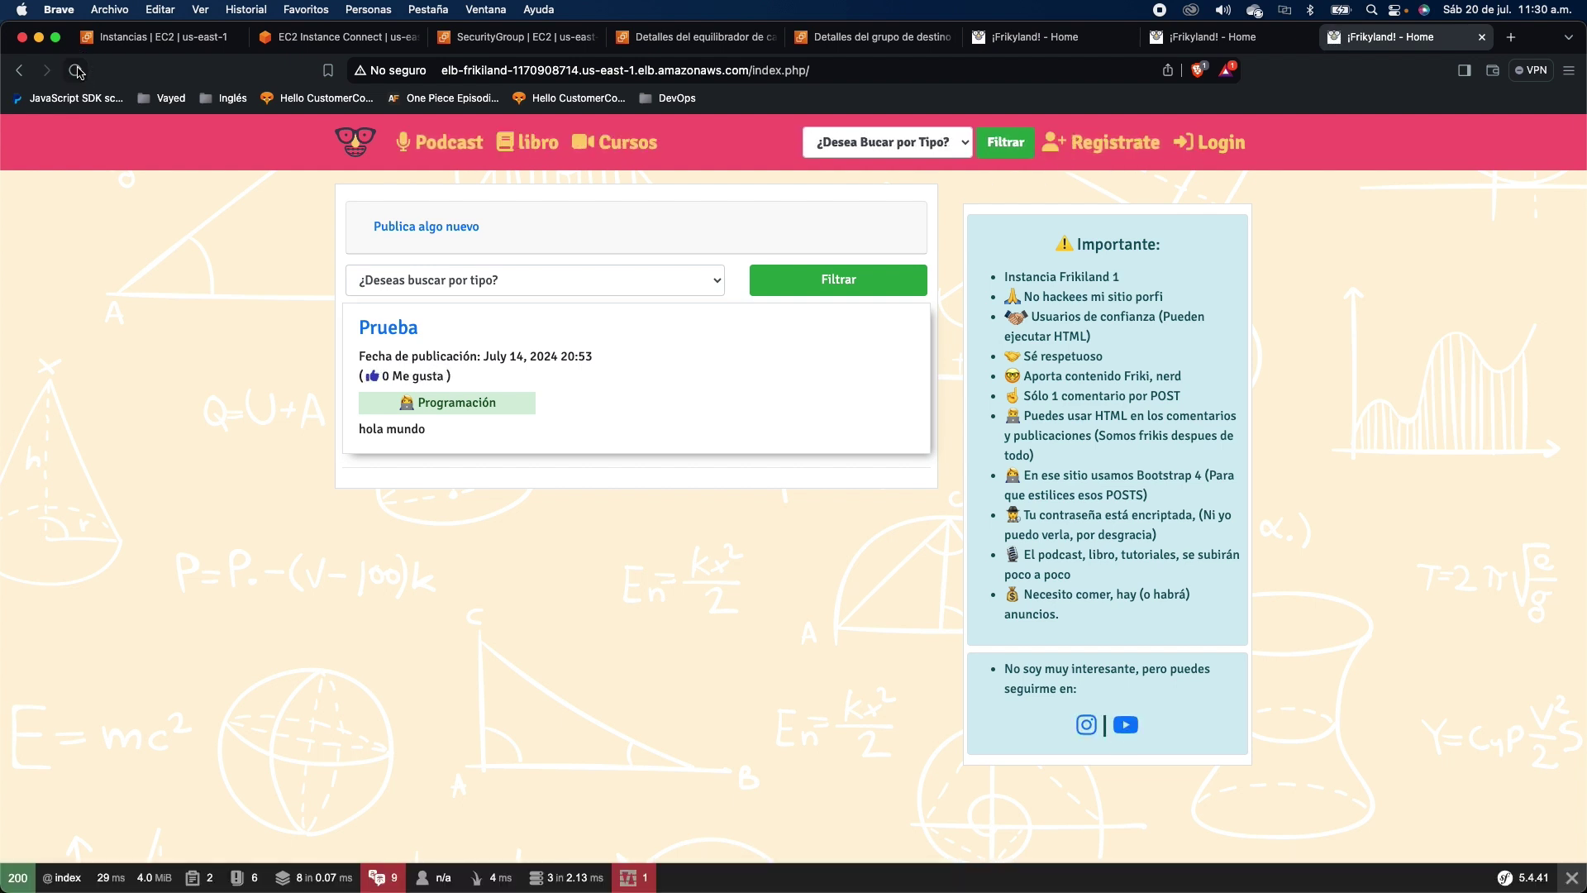
left_click(76, 70)
left_click(76, 70)
left_click(76, 71)
left_click(76, 70)
left_click(76, 70)
left_click(76, 70)
triple_click(1094, 278)
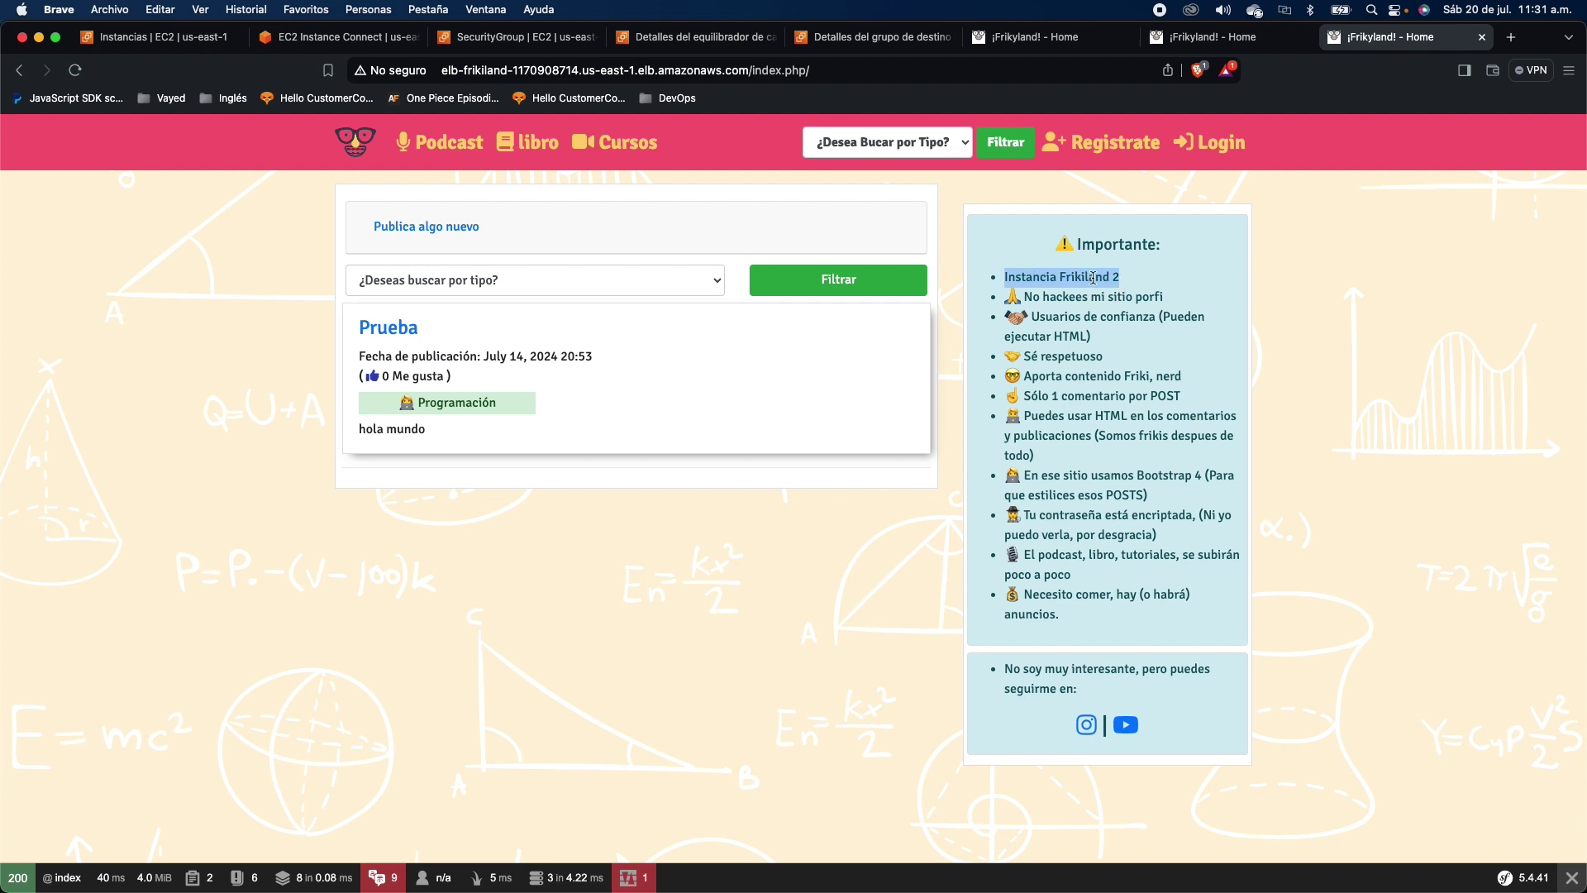
left_click(75, 70)
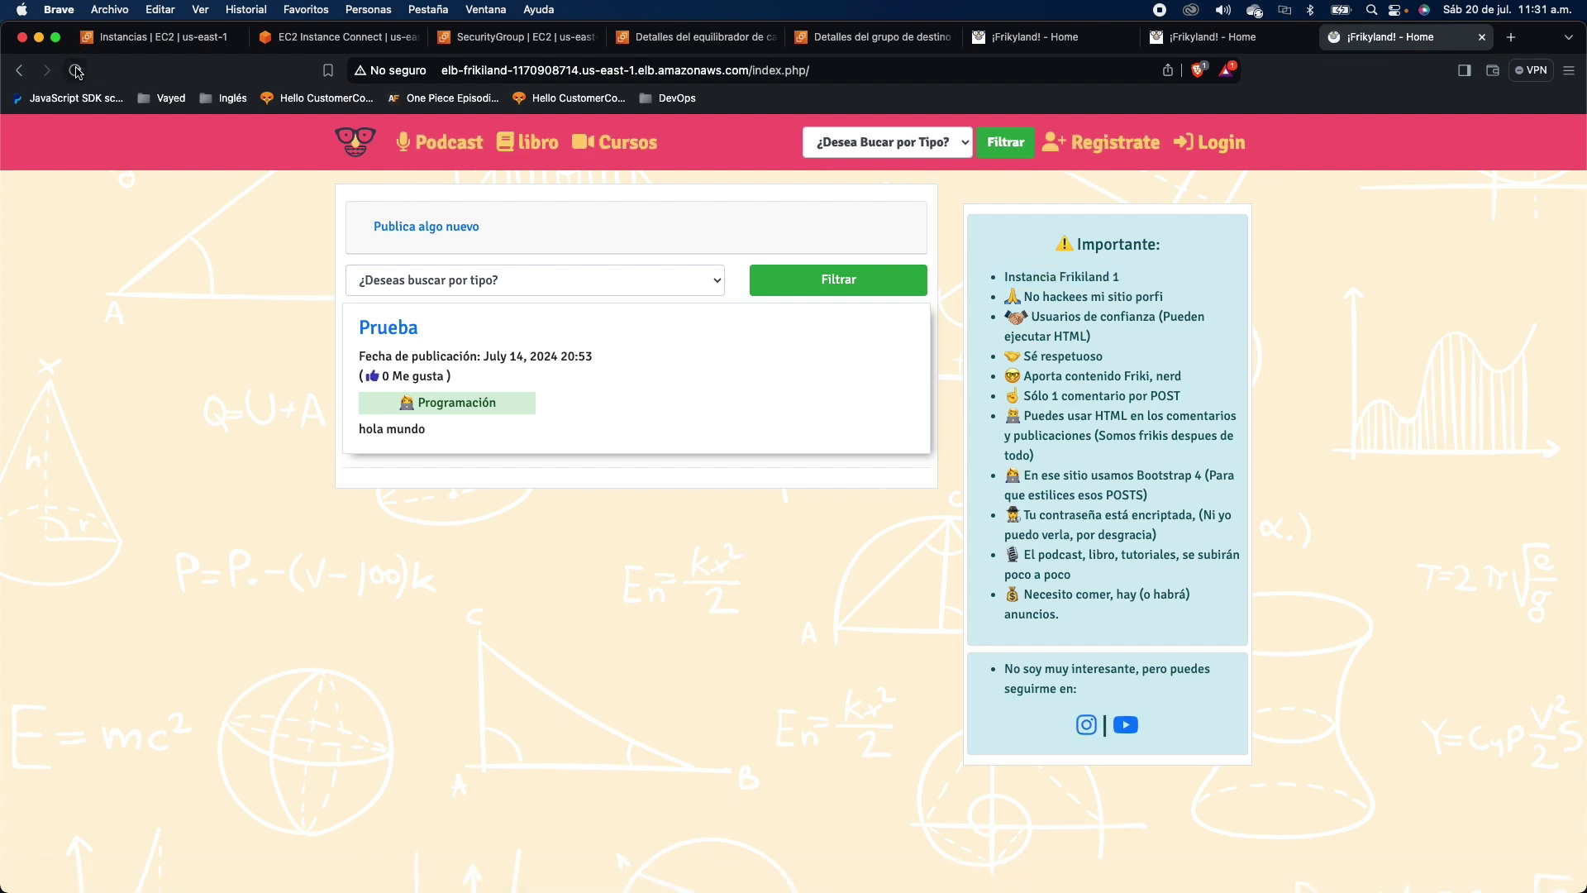
left_click(76, 70)
left_click(75, 71)
left_click(75, 70)
left_click(75, 70)
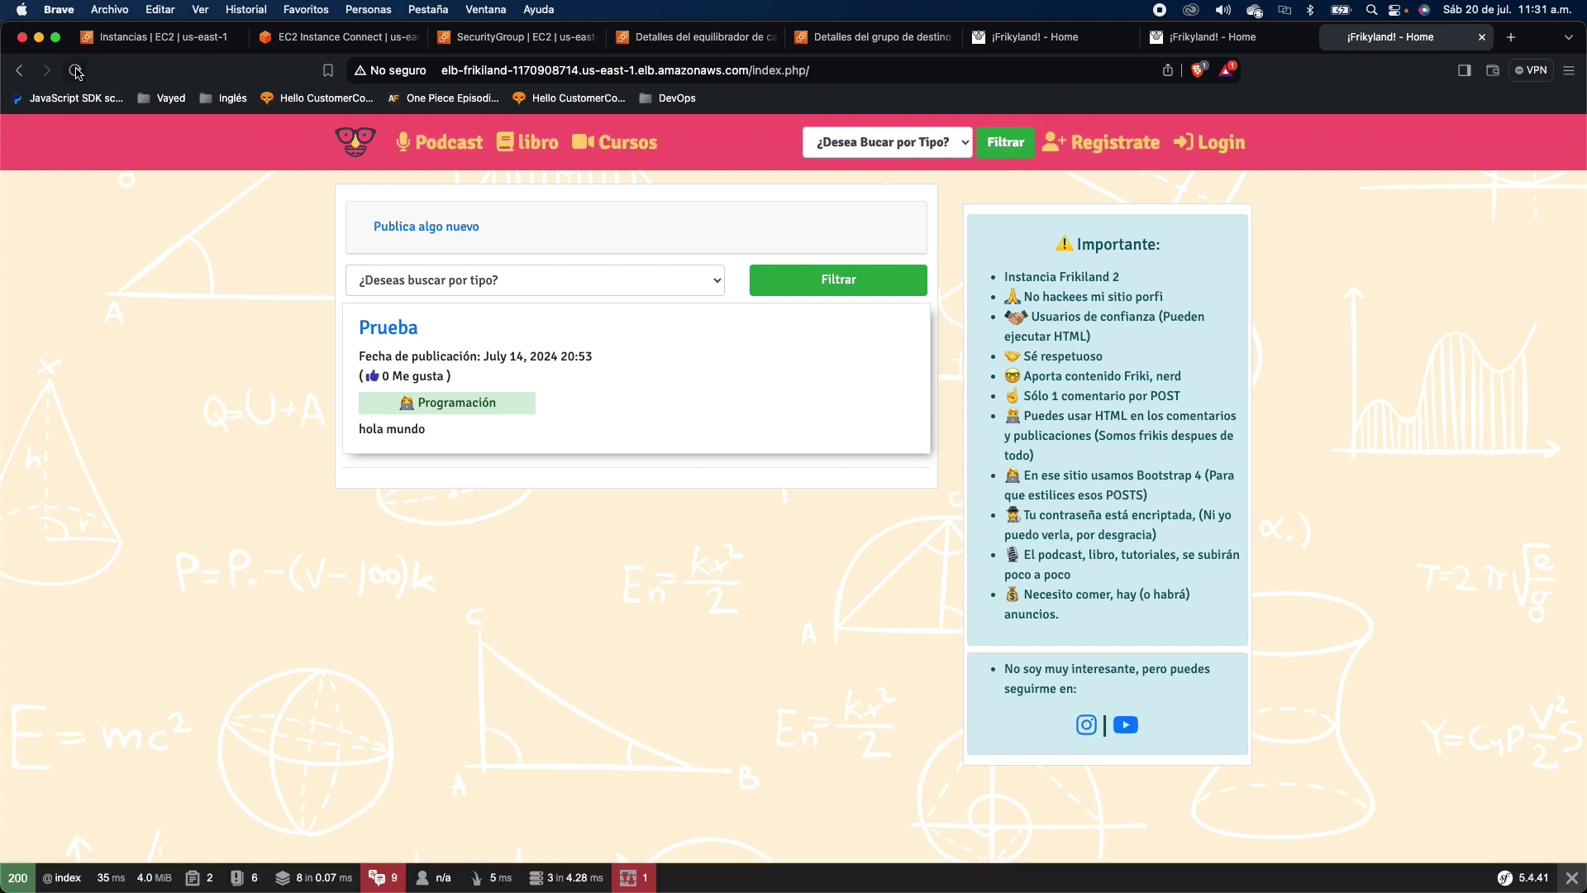
left_click(76, 71)
left_click(75, 70)
left_click(75, 71)
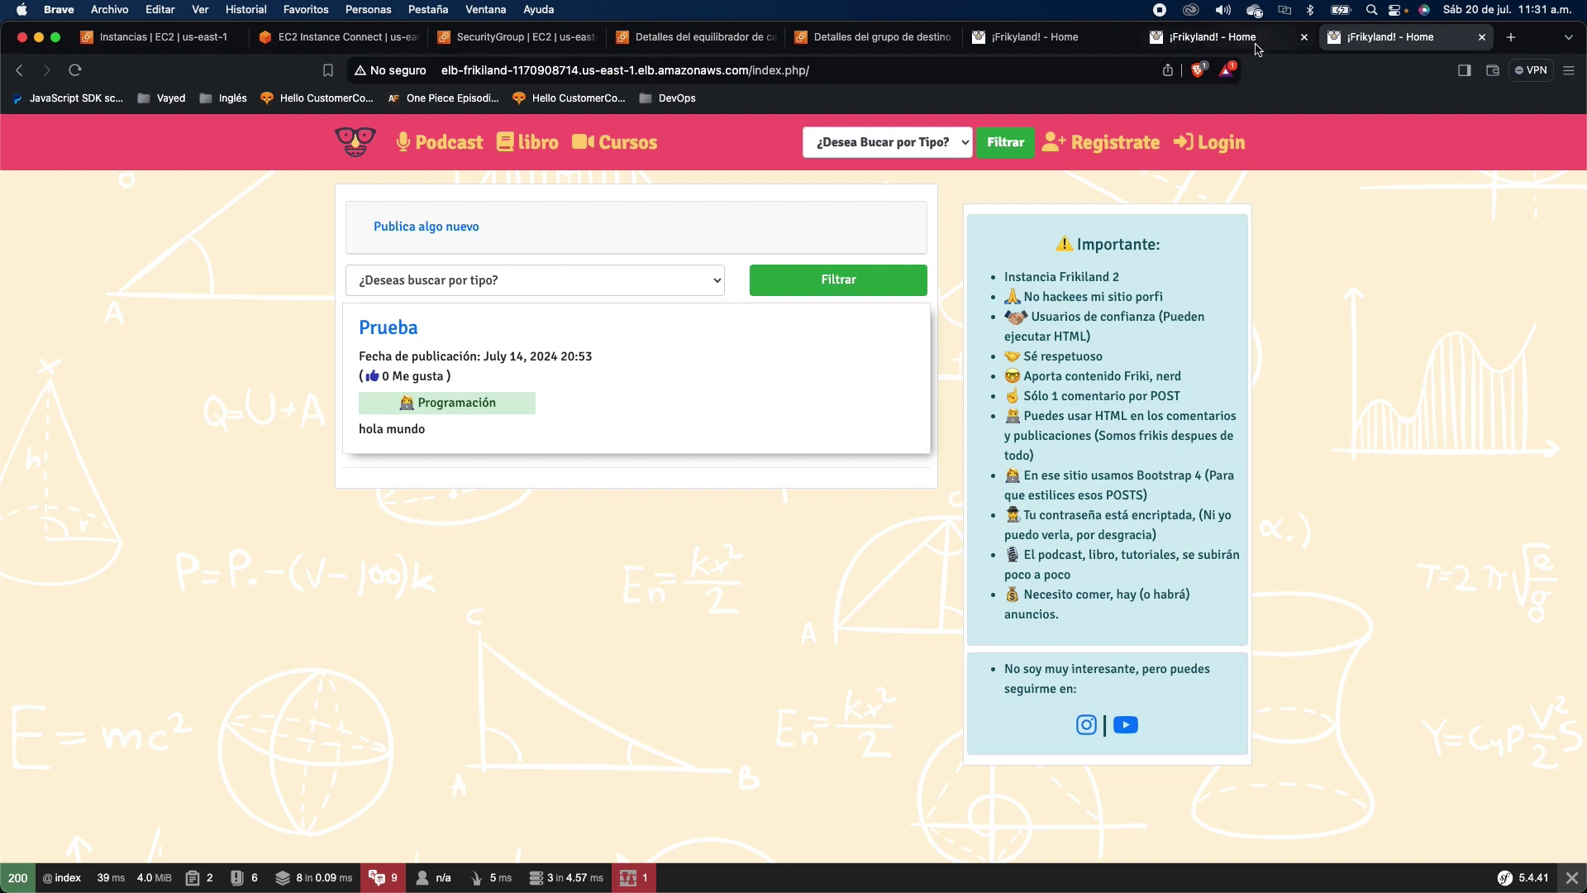
Step: Close the direct-IP home pages, EC2 Instance Connect, security group, load balancer and target group tabs, keeping the instances list and load-balanced page
key("super+w")
key("super+w")
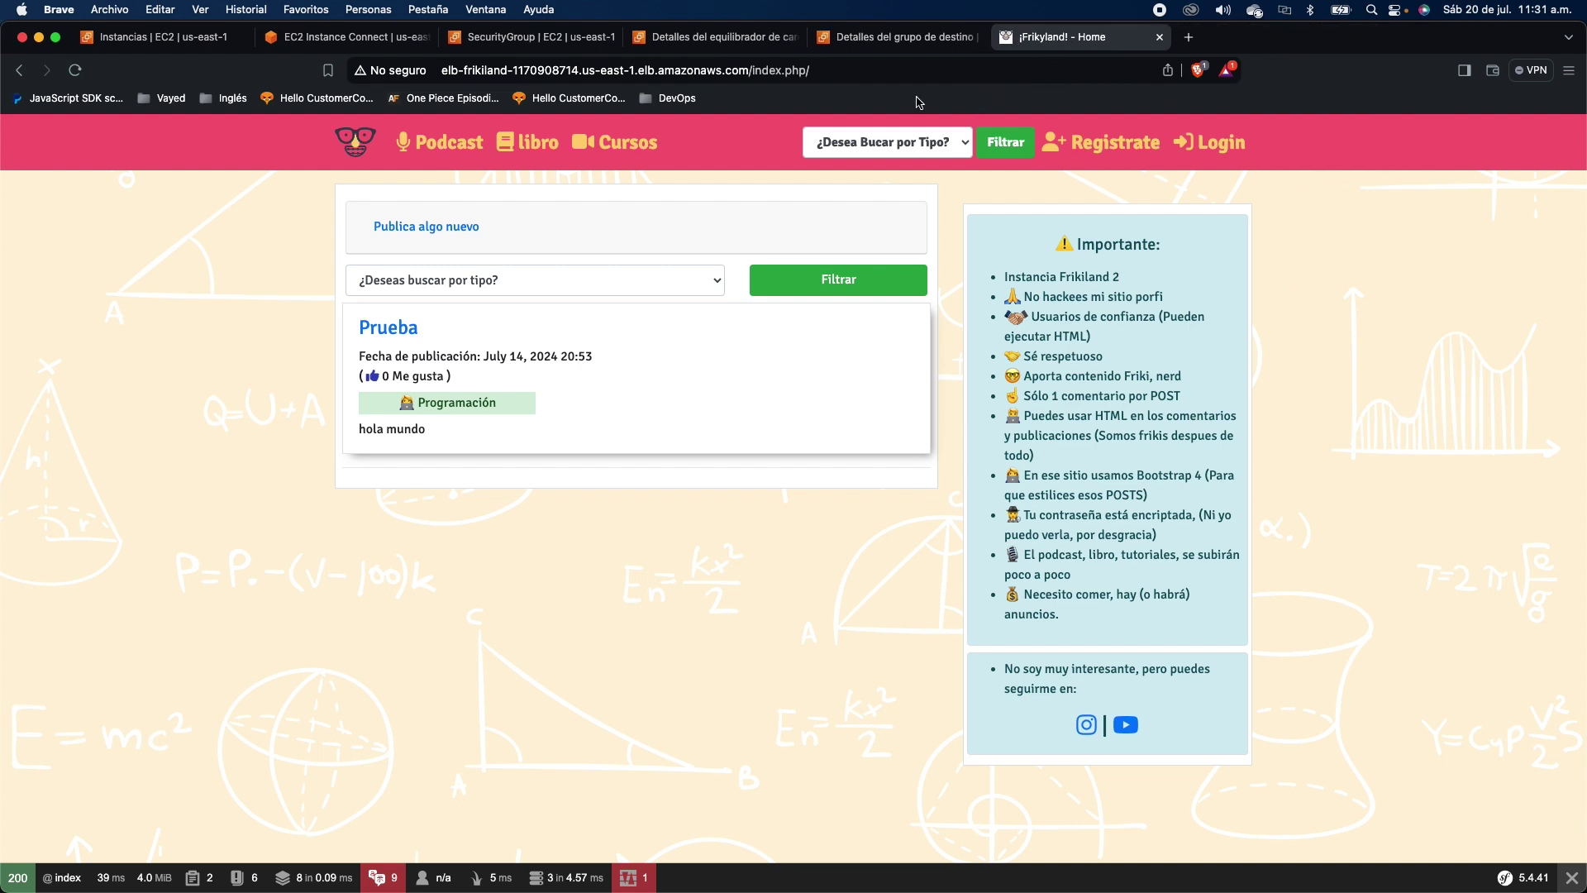
left_click(362, 40)
key("super+w")
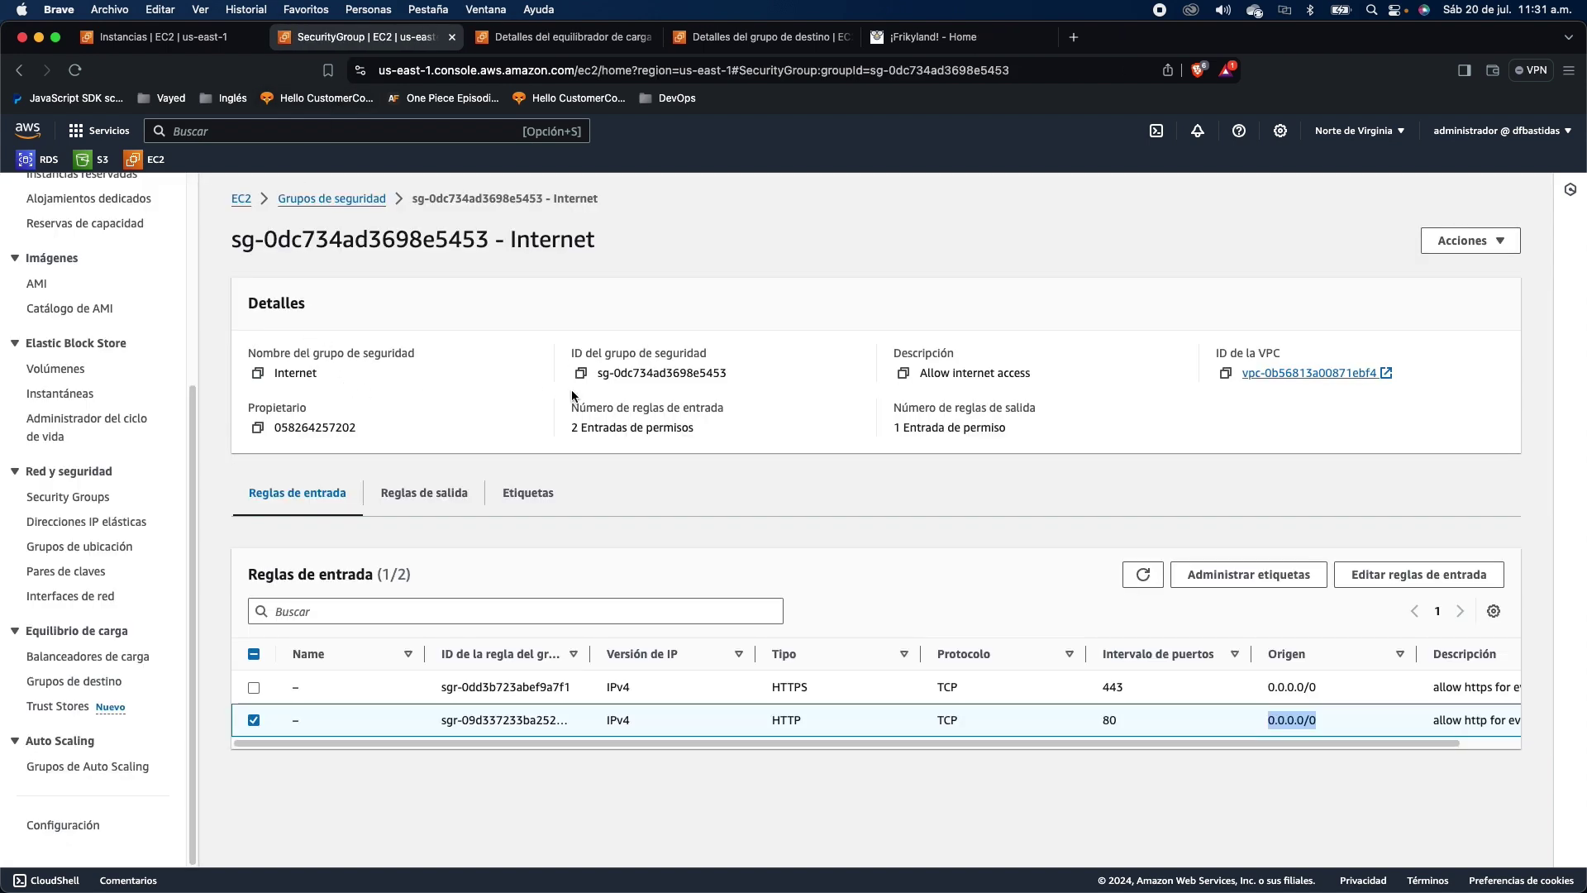
middle_click(369, 41)
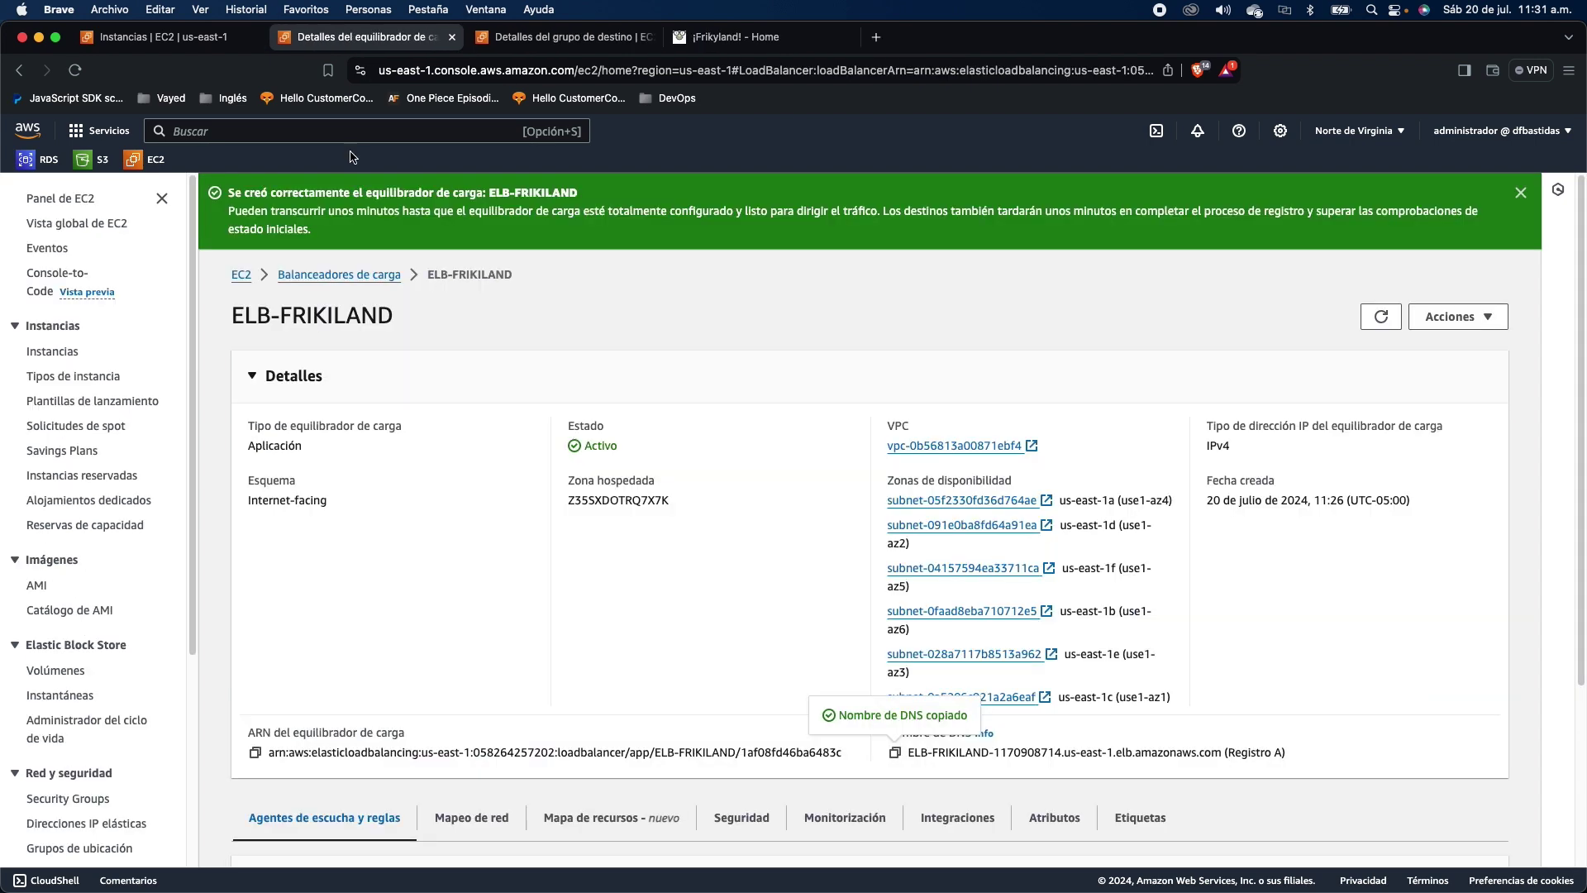
left_click(748, 364)
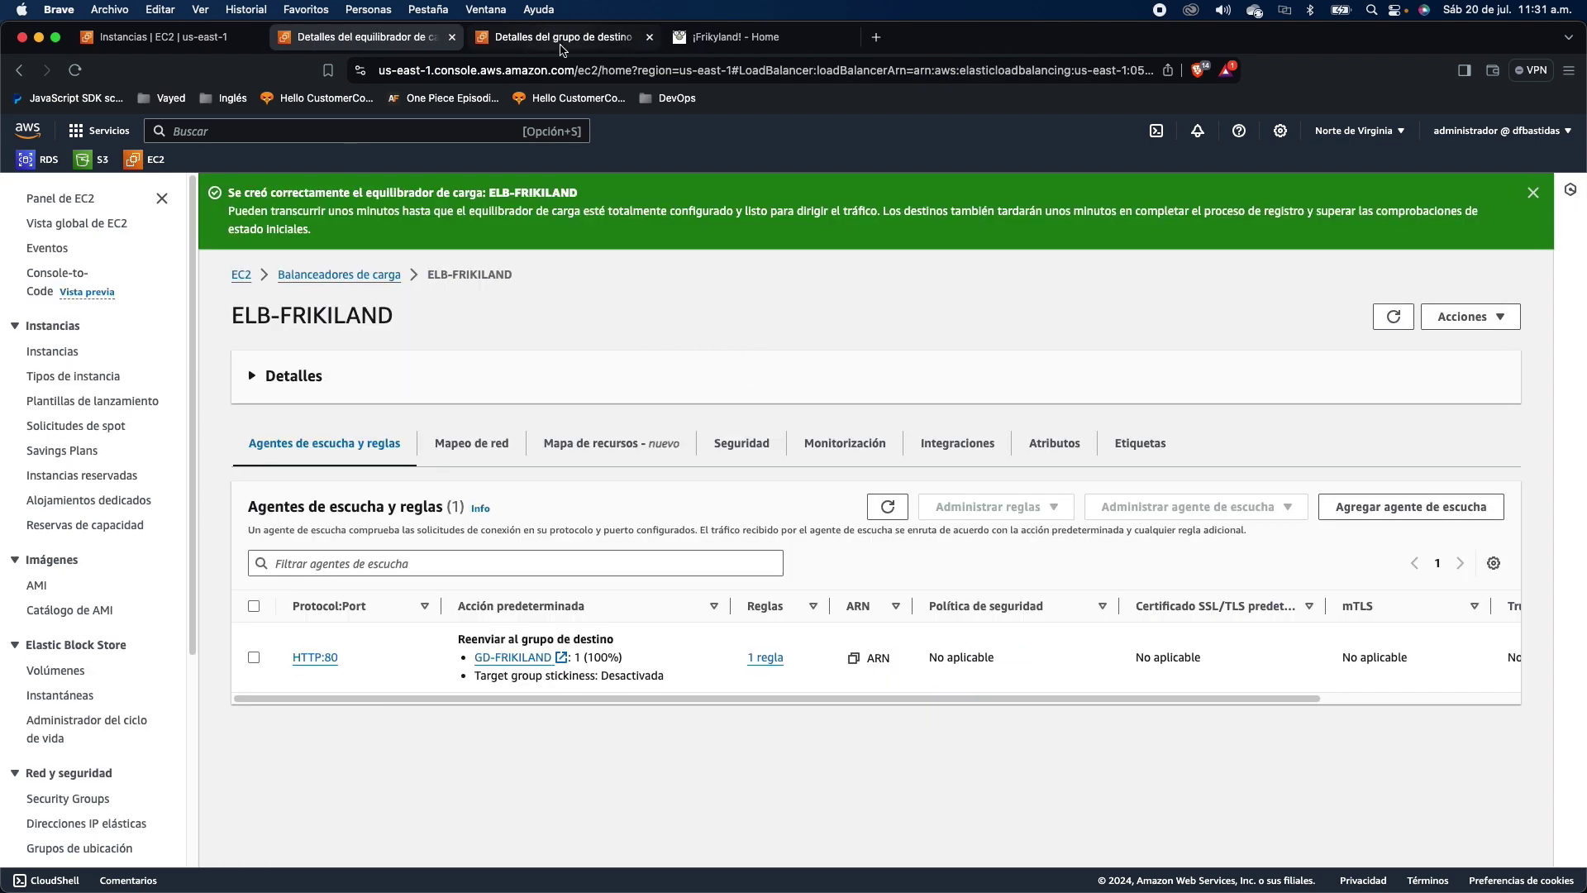
left_click(561, 37)
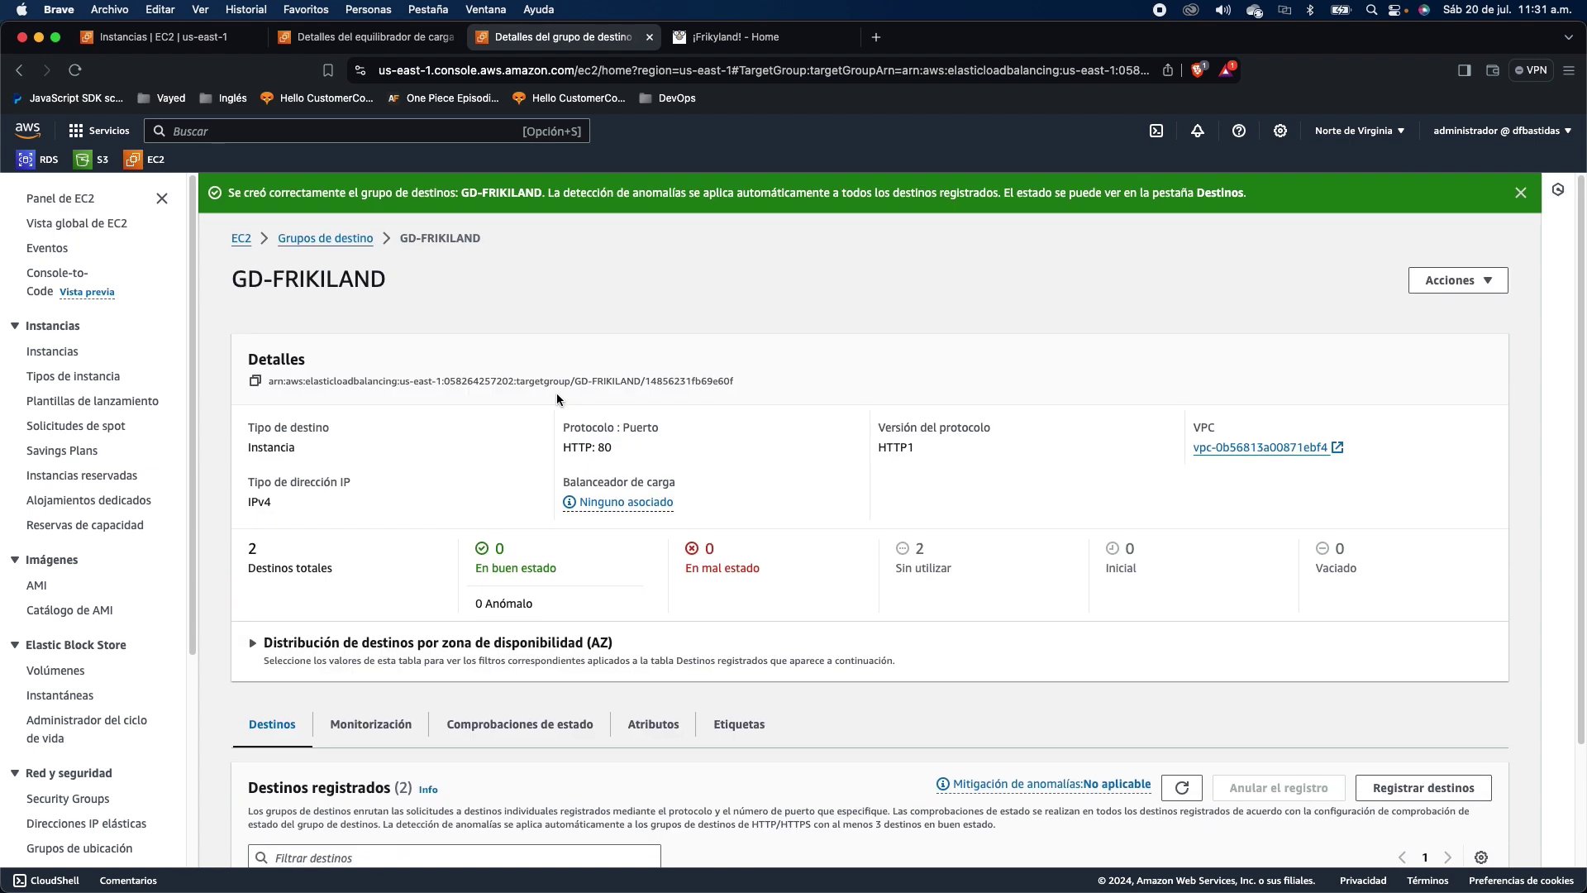
middle_click(368, 41)
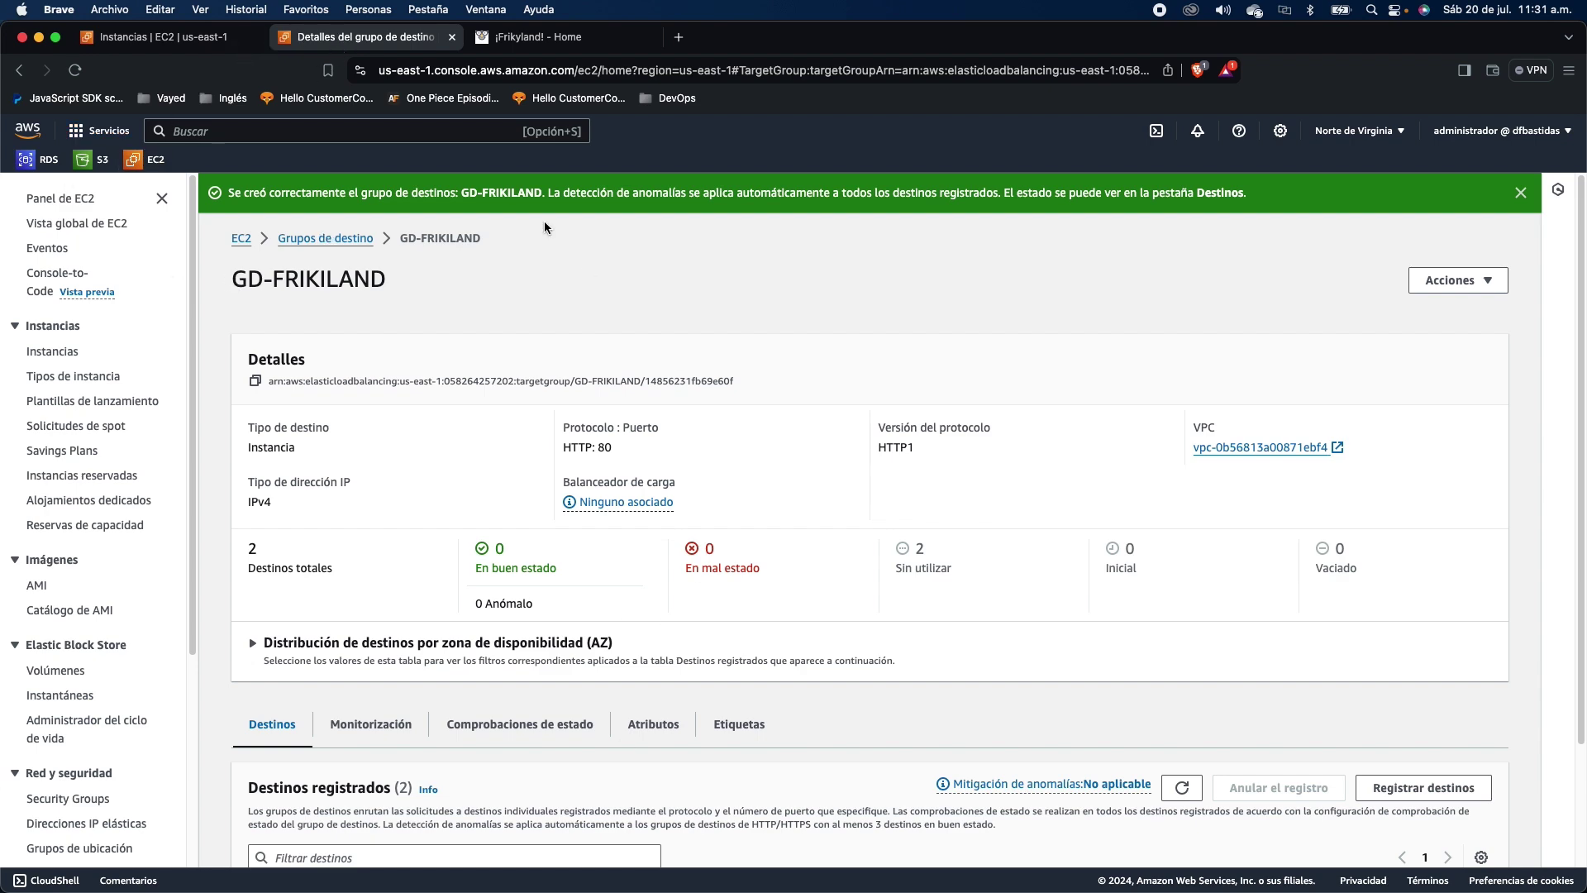
key("super+w")
Step: Go to the EC2 target groups list and open the GD-FRIKILAND details in a new tab
left_click(165, 36)
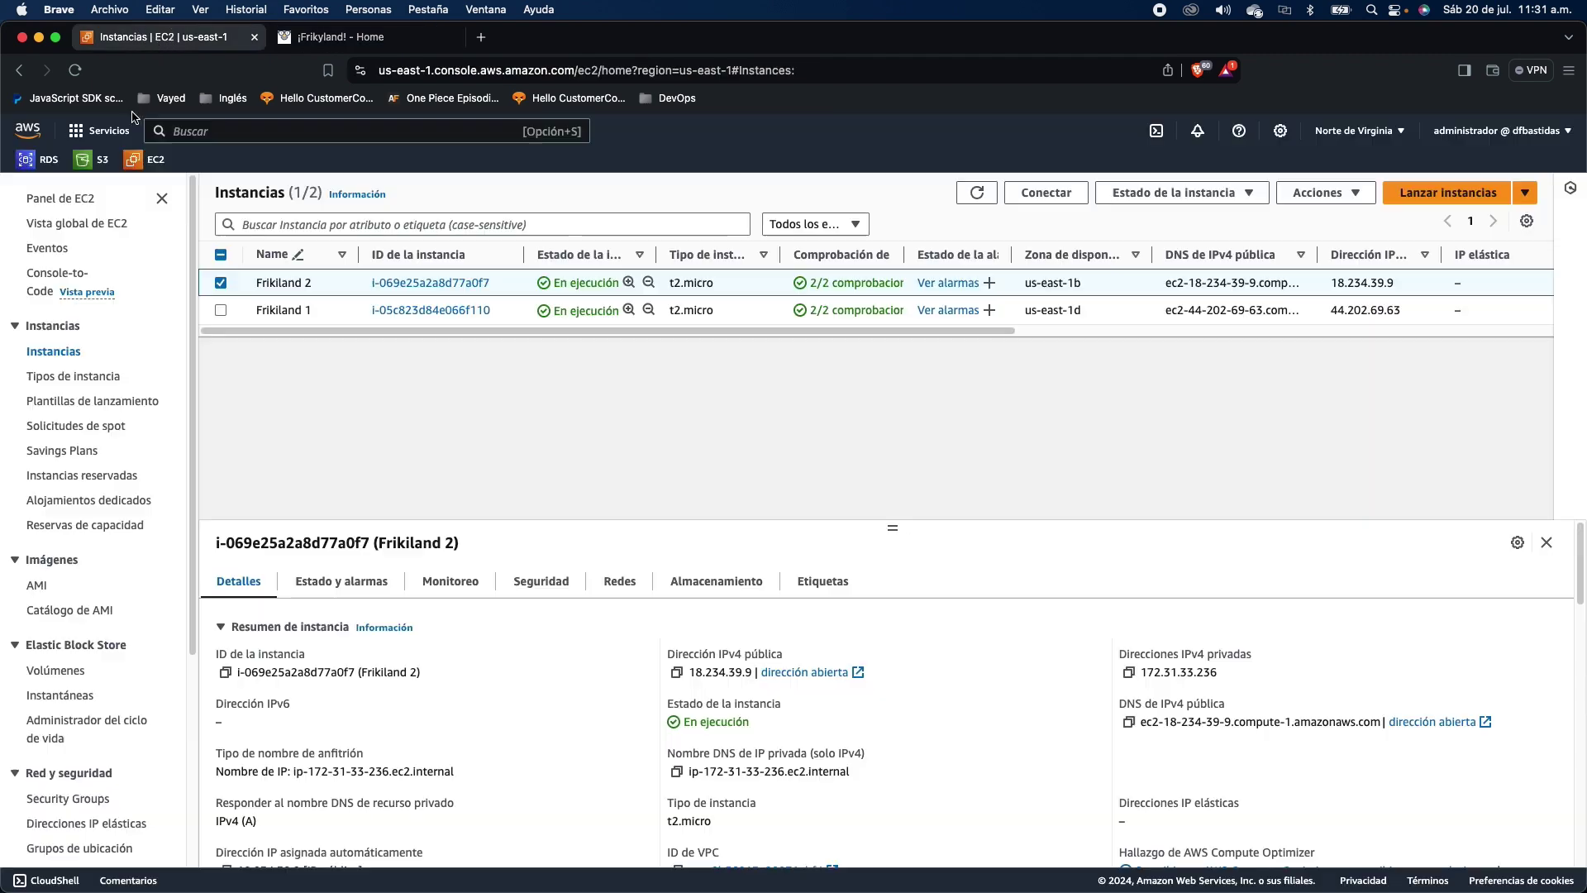
scroll(71, 562, "down", 3)
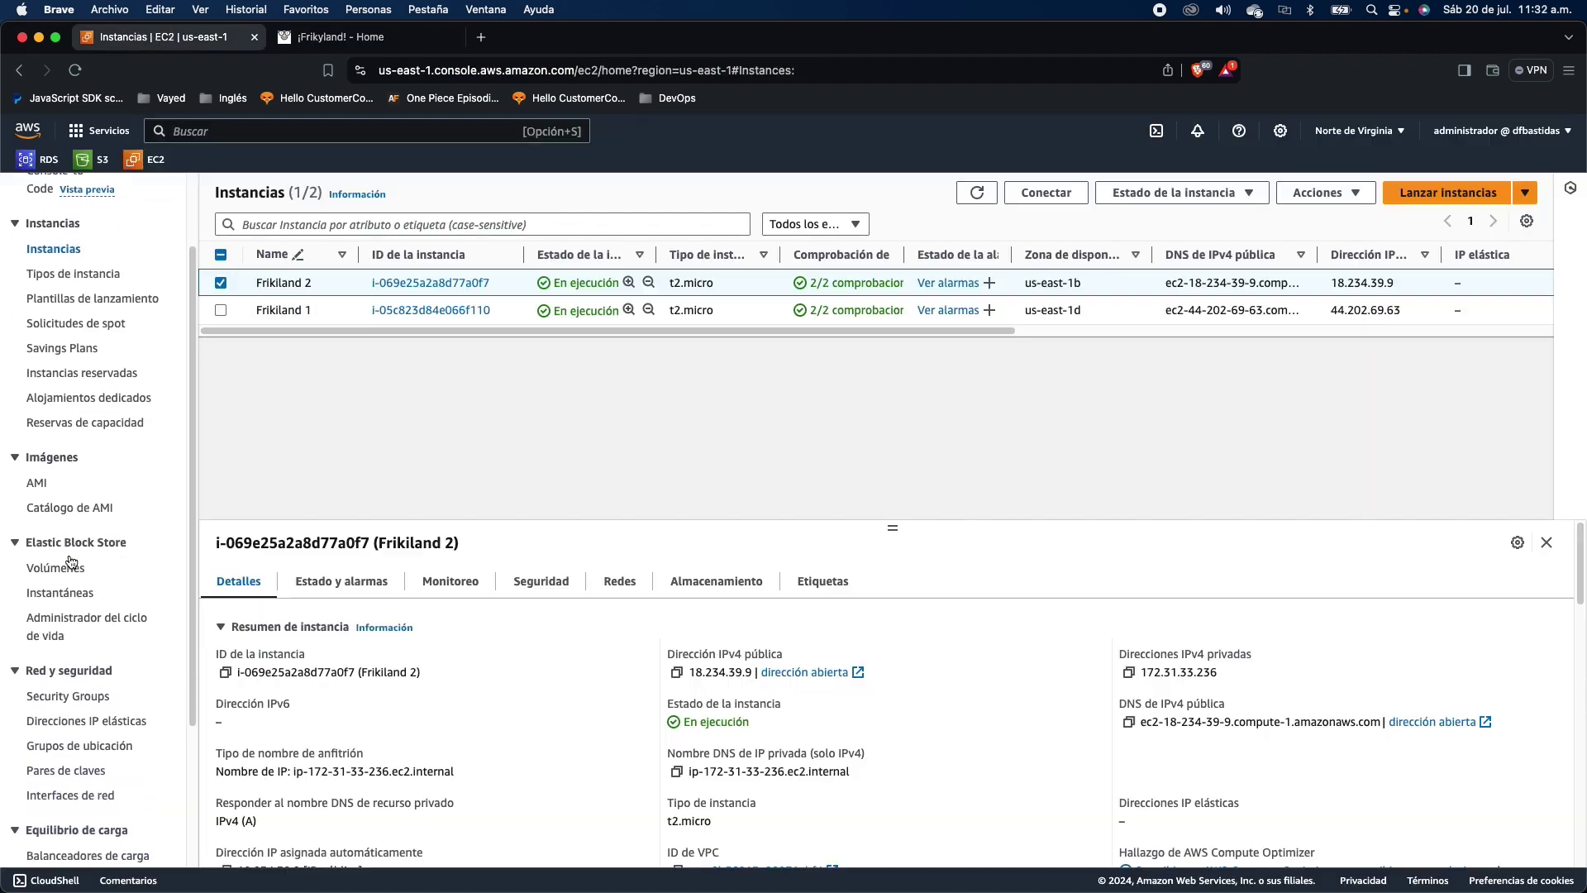
scroll(71, 562, "down", 5)
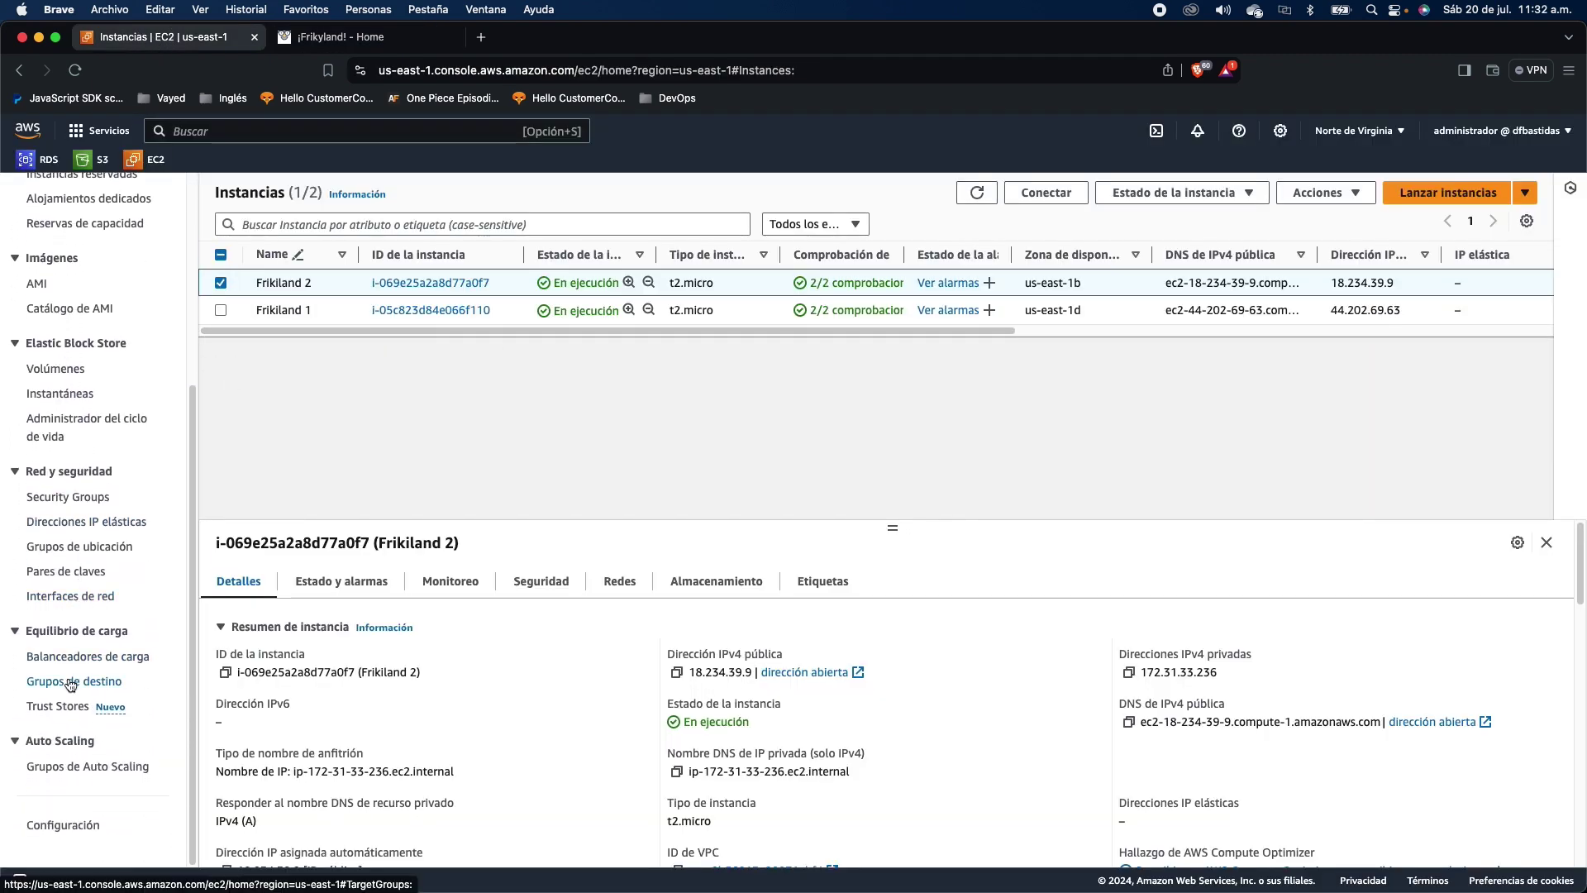
left_click(71, 682)
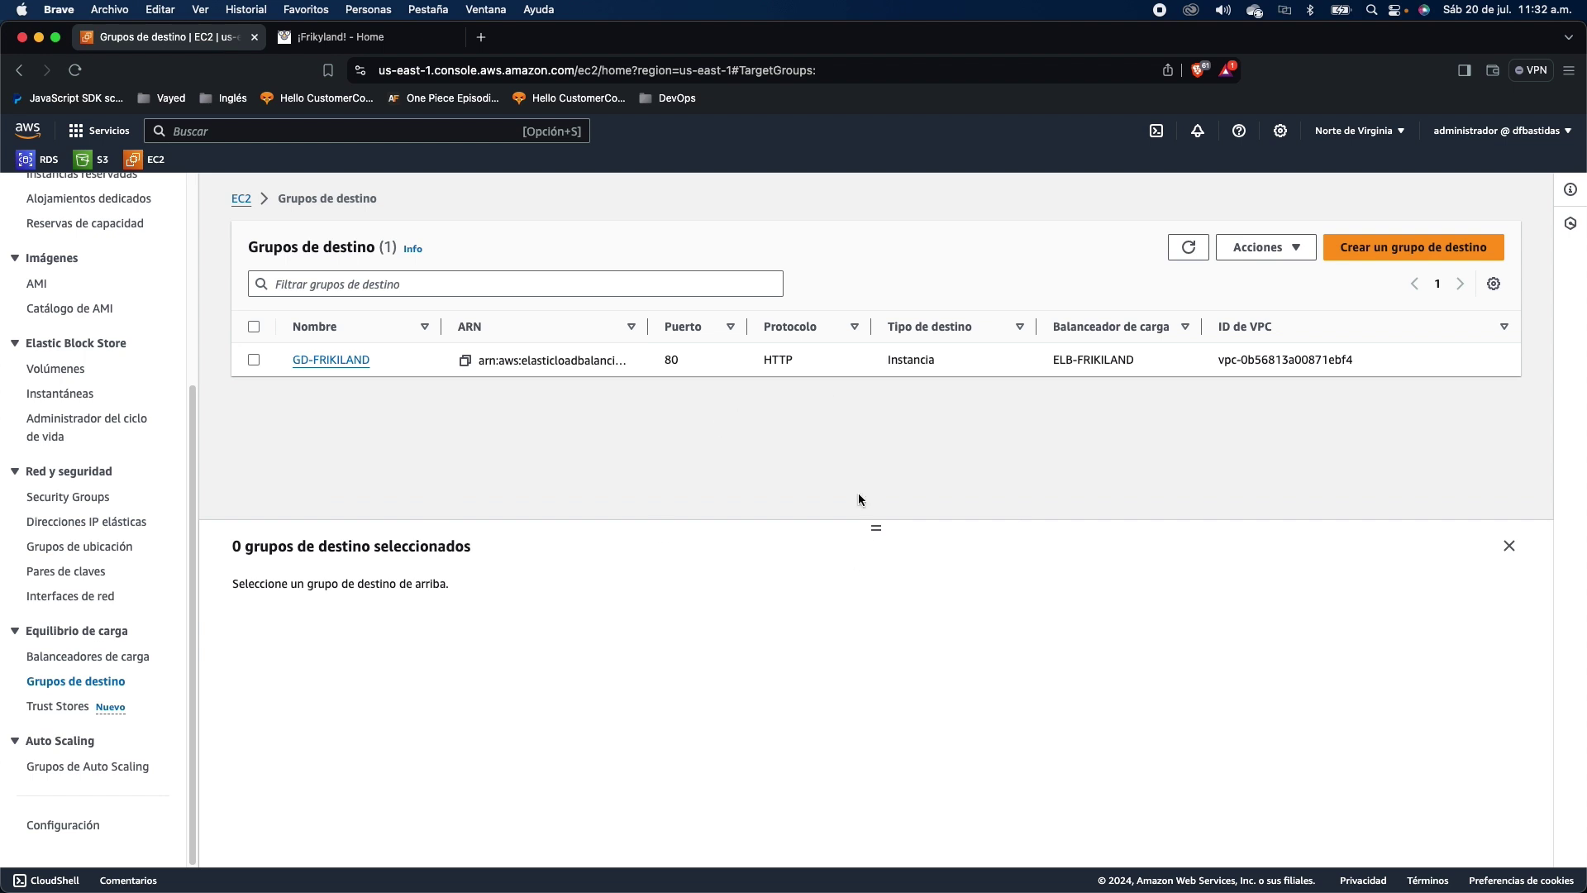
left_click(331, 360, "super")
left_click(356, 38)
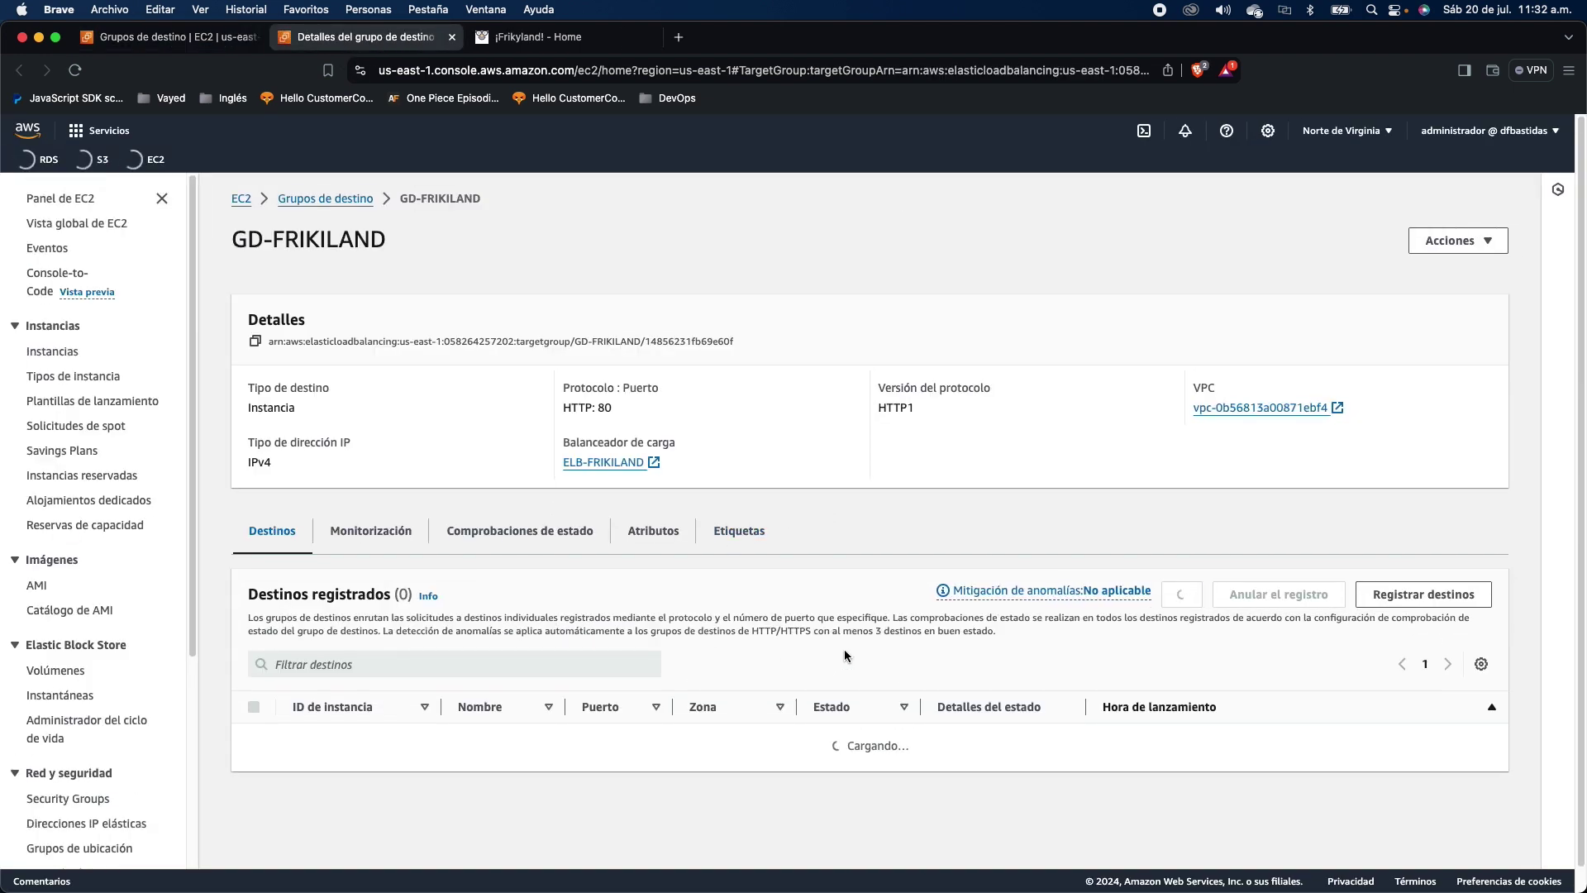
Step: Refresh the registered targets of GD-FRIKILAND and examine the health status of Frikiland 1 and Frikiland 2
scroll(753, 672, "down", 2)
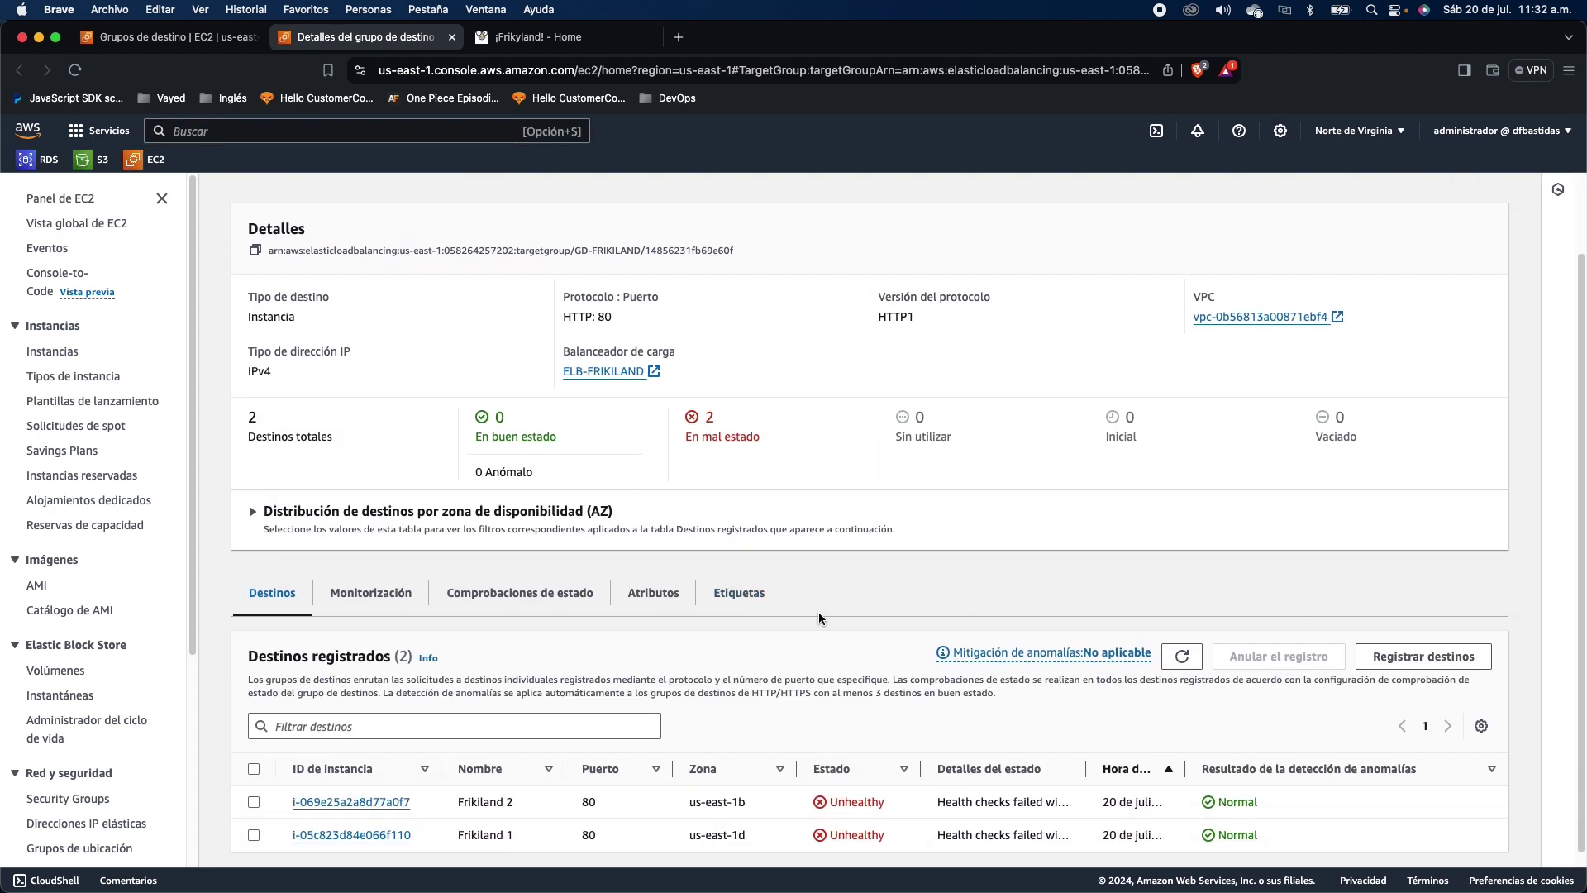
left_click(1183, 657)
scroll(1134, 621, "down", 3)
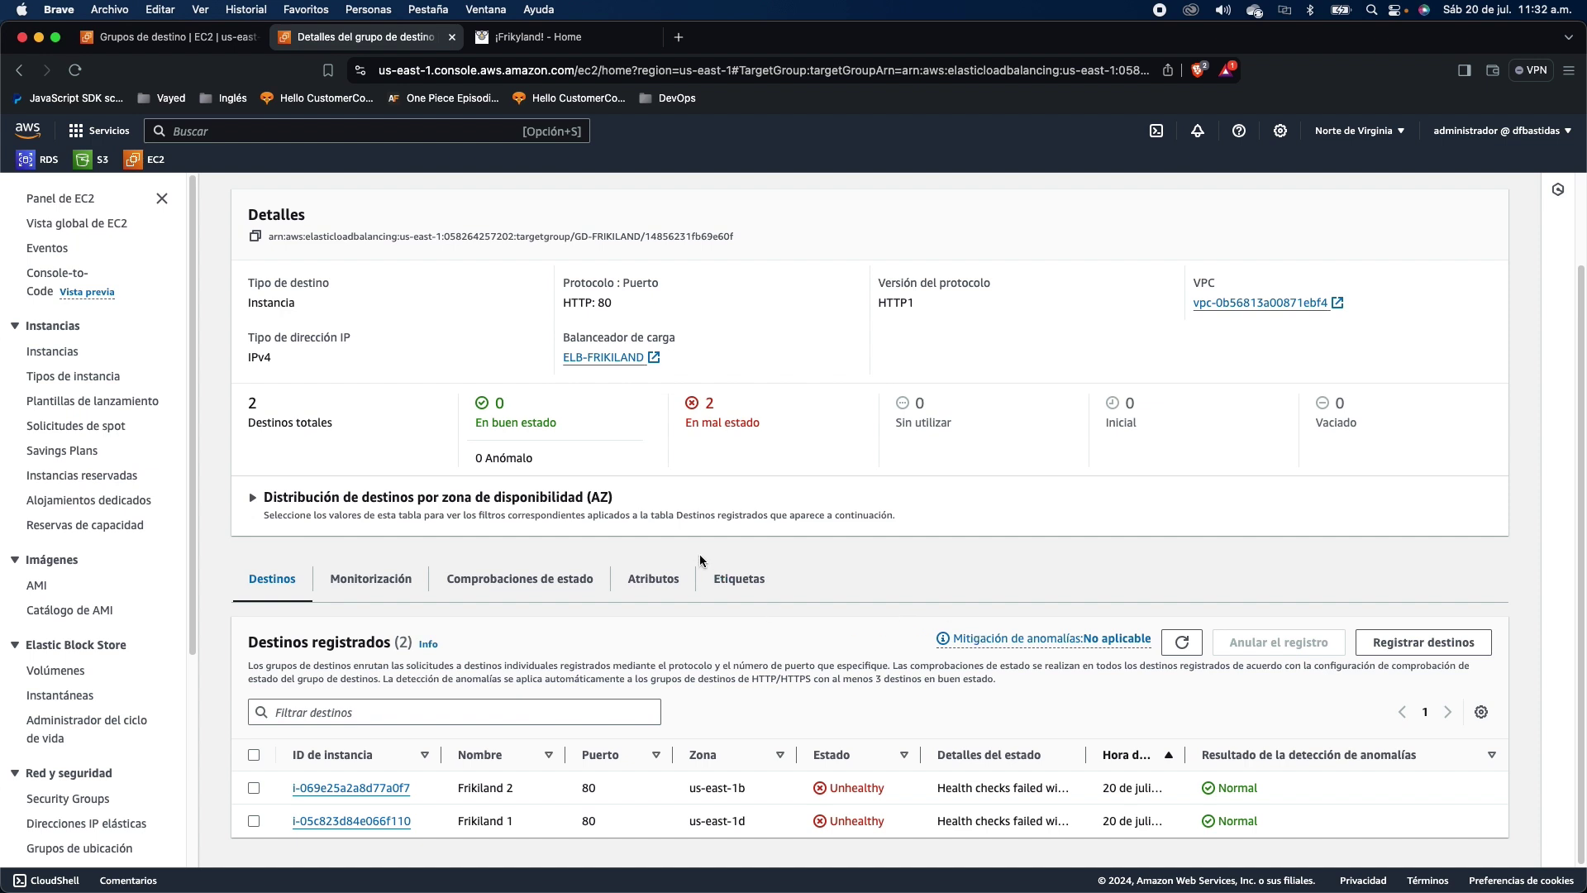
scroll(706, 562, "up", 3)
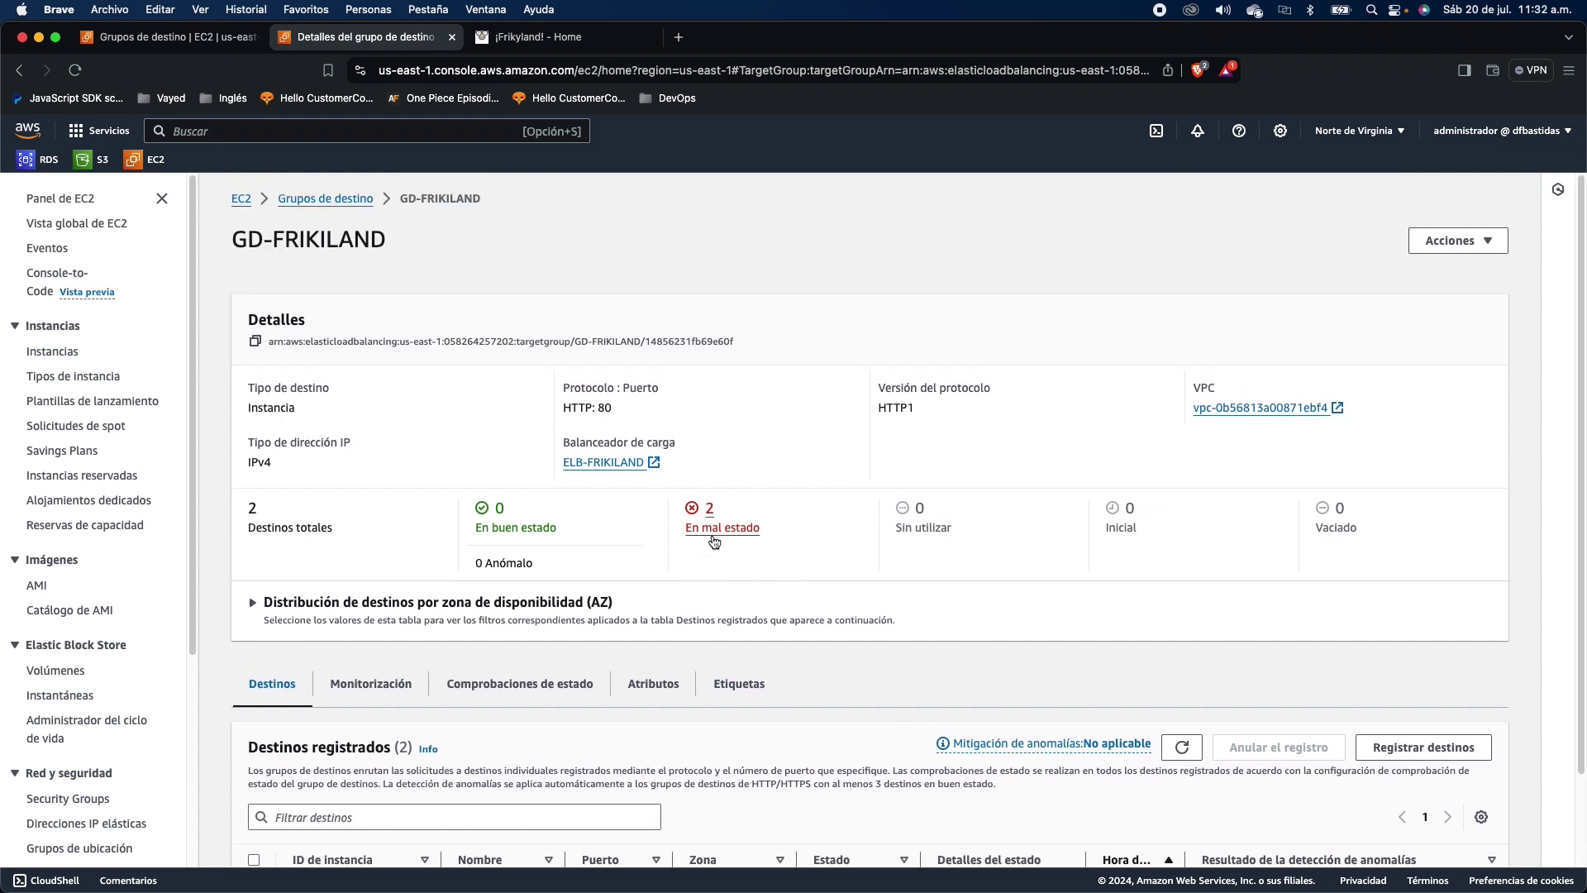
scroll(718, 556, "down", 3)
scroll(727, 555, "up", 3)
scroll(538, 532, "down", 3)
scroll(489, 533, "up", 3)
Step: Return to the EC2 instances list and stop the Frikiland 2 instance
left_click(165, 36)
scroll(134, 269, "up", 5)
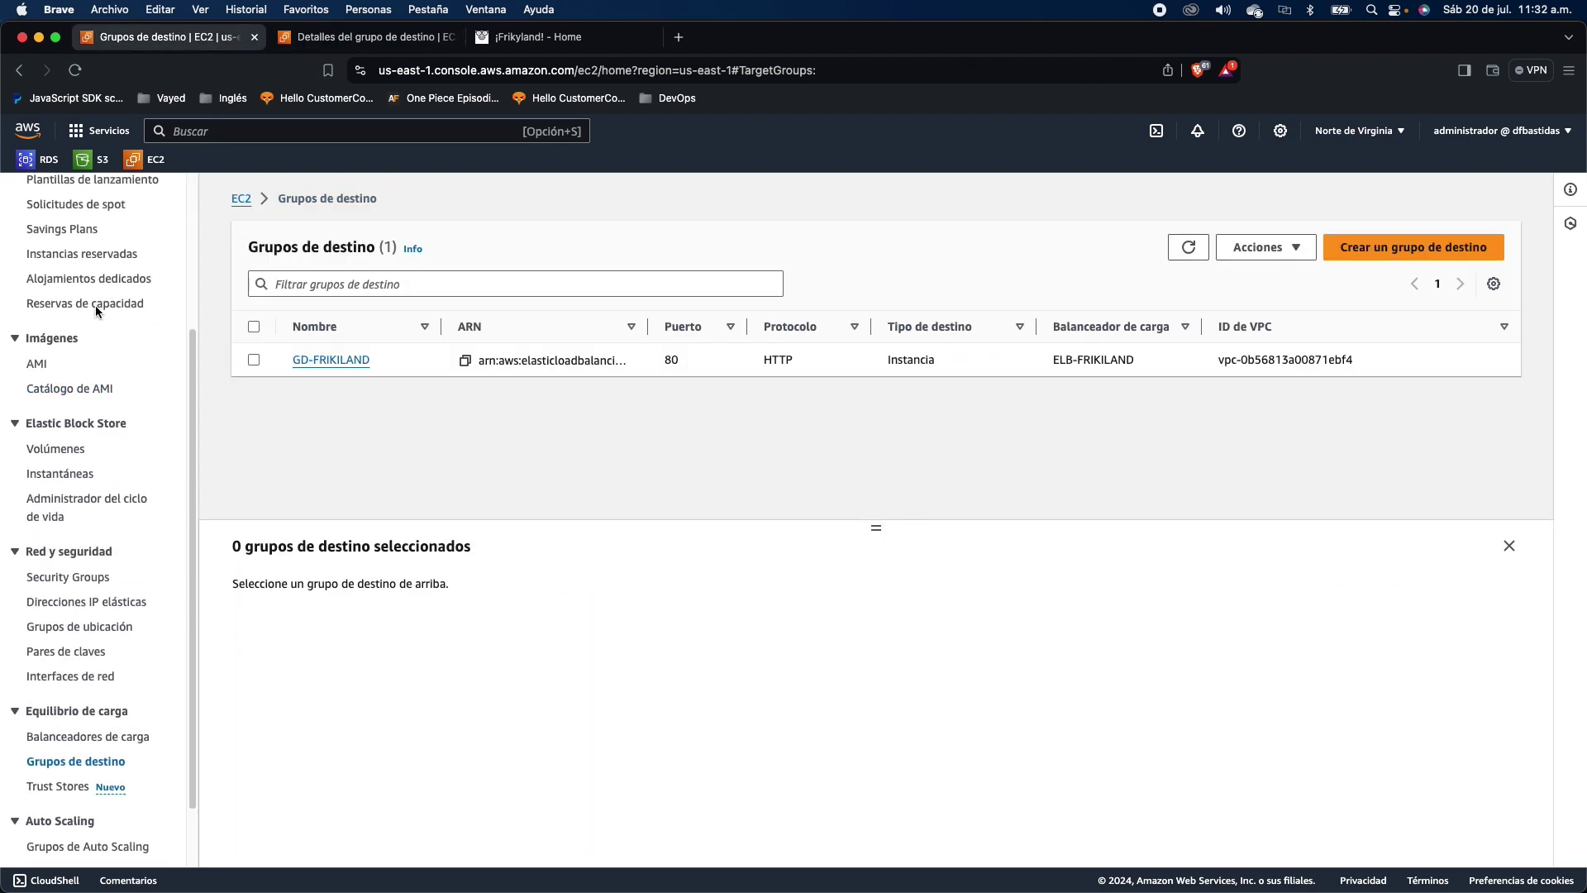
left_click(60, 353)
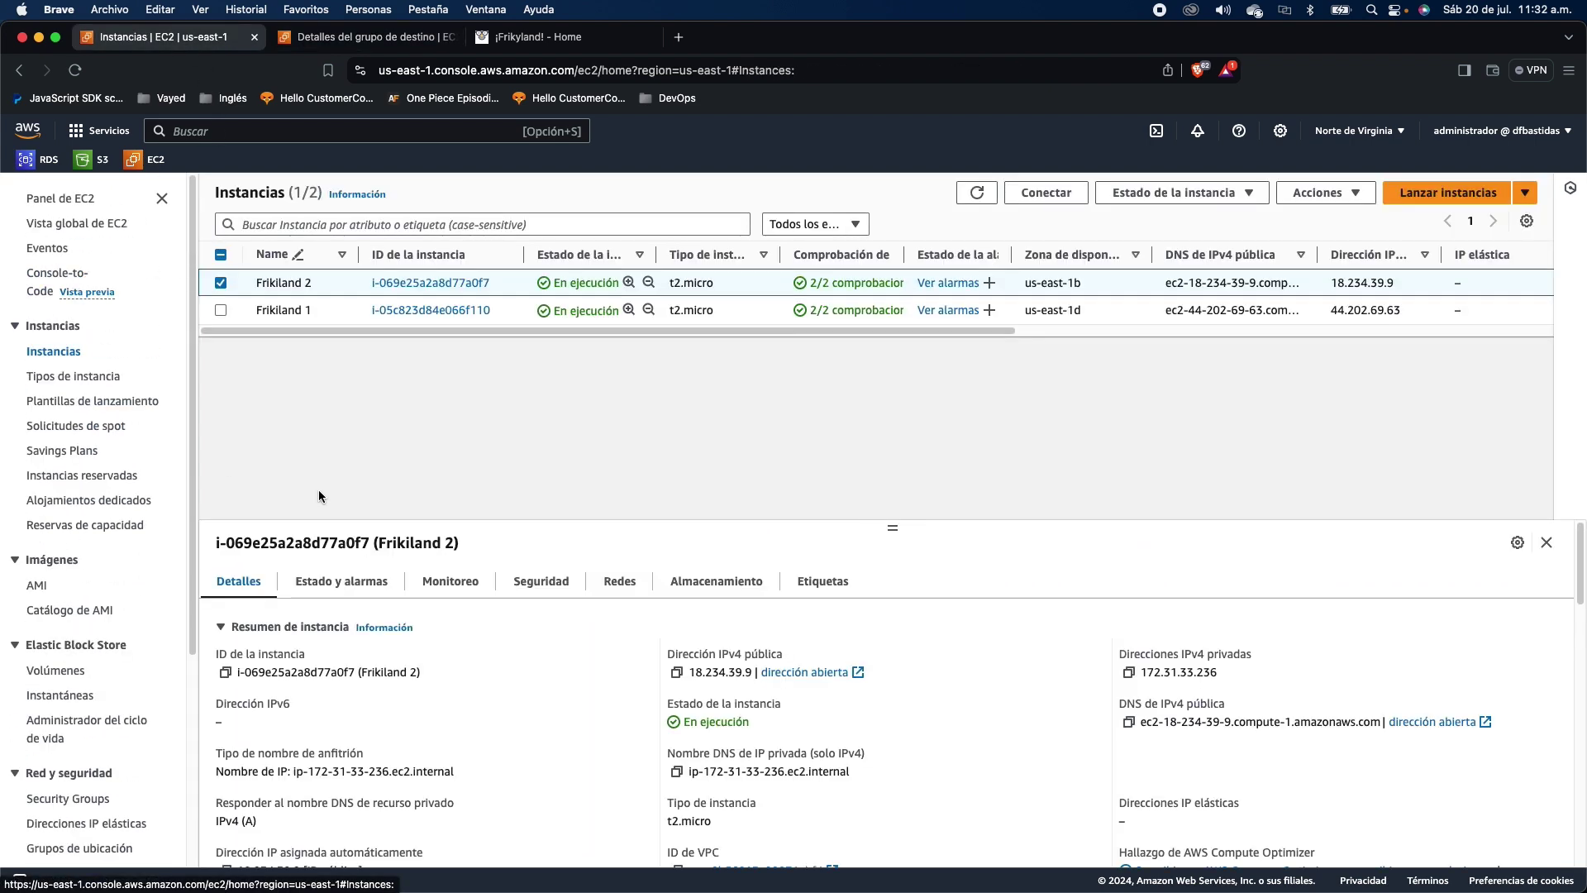
left_click(221, 283)
left_click(221, 283)
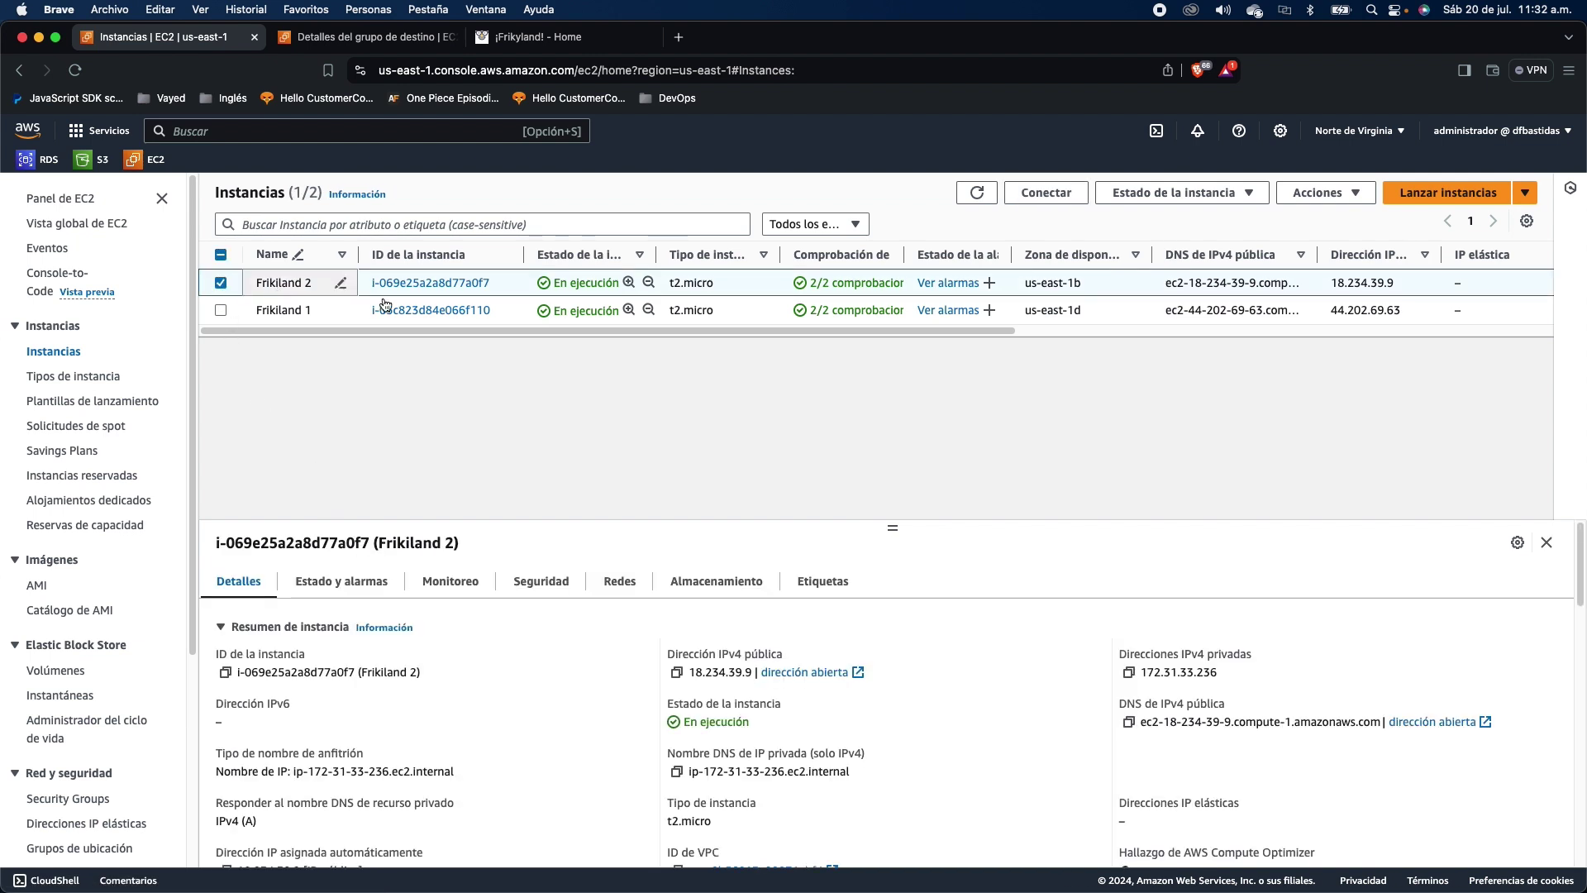
left_click(1174, 192)
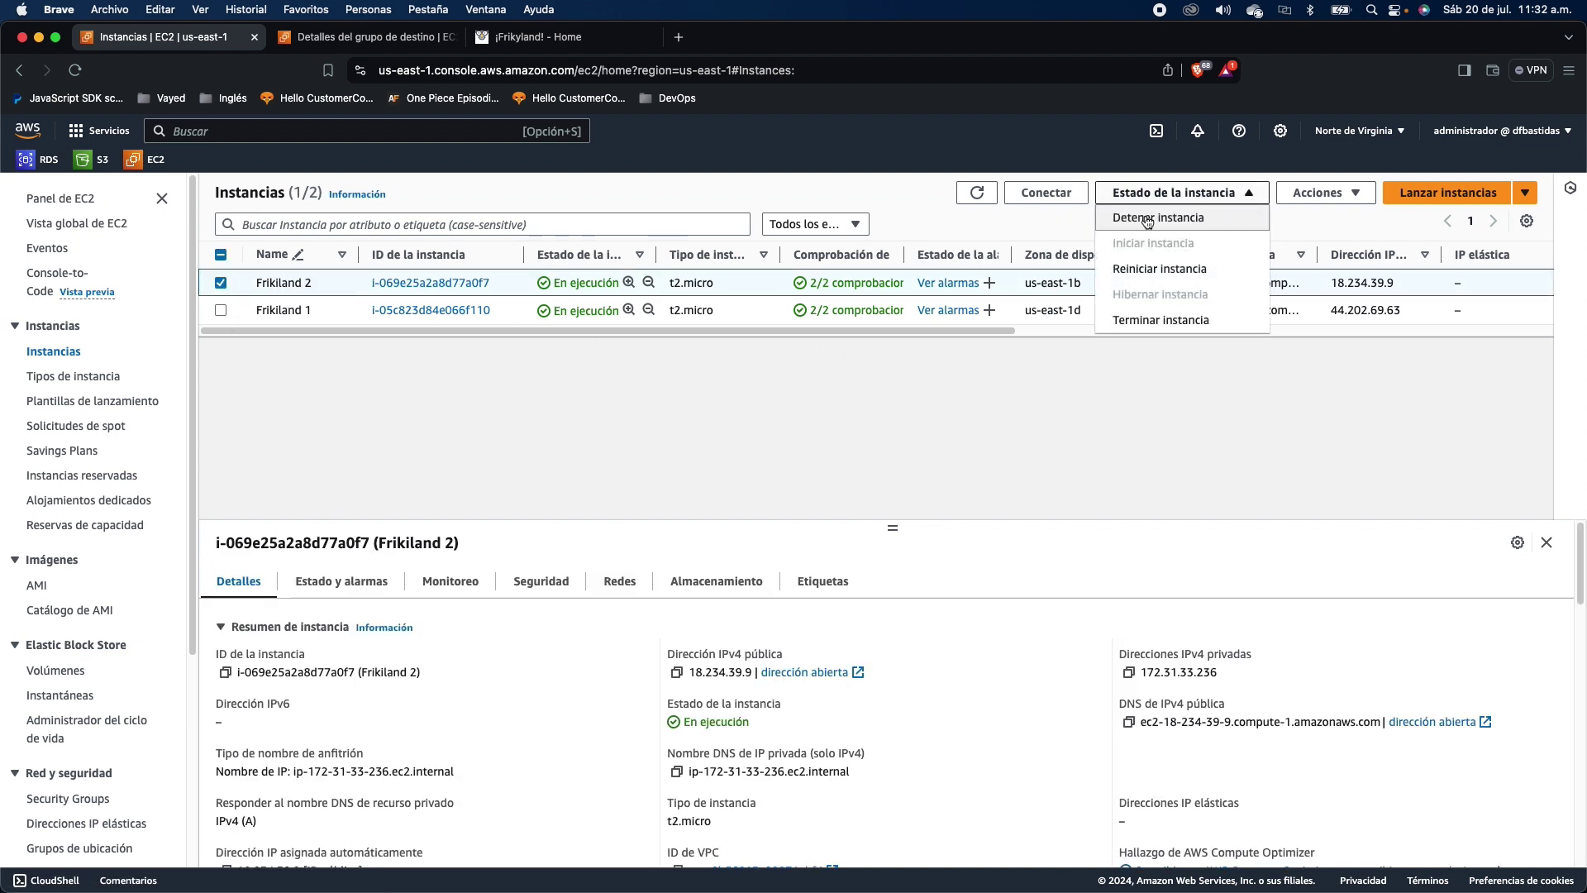
left_click(1145, 215)
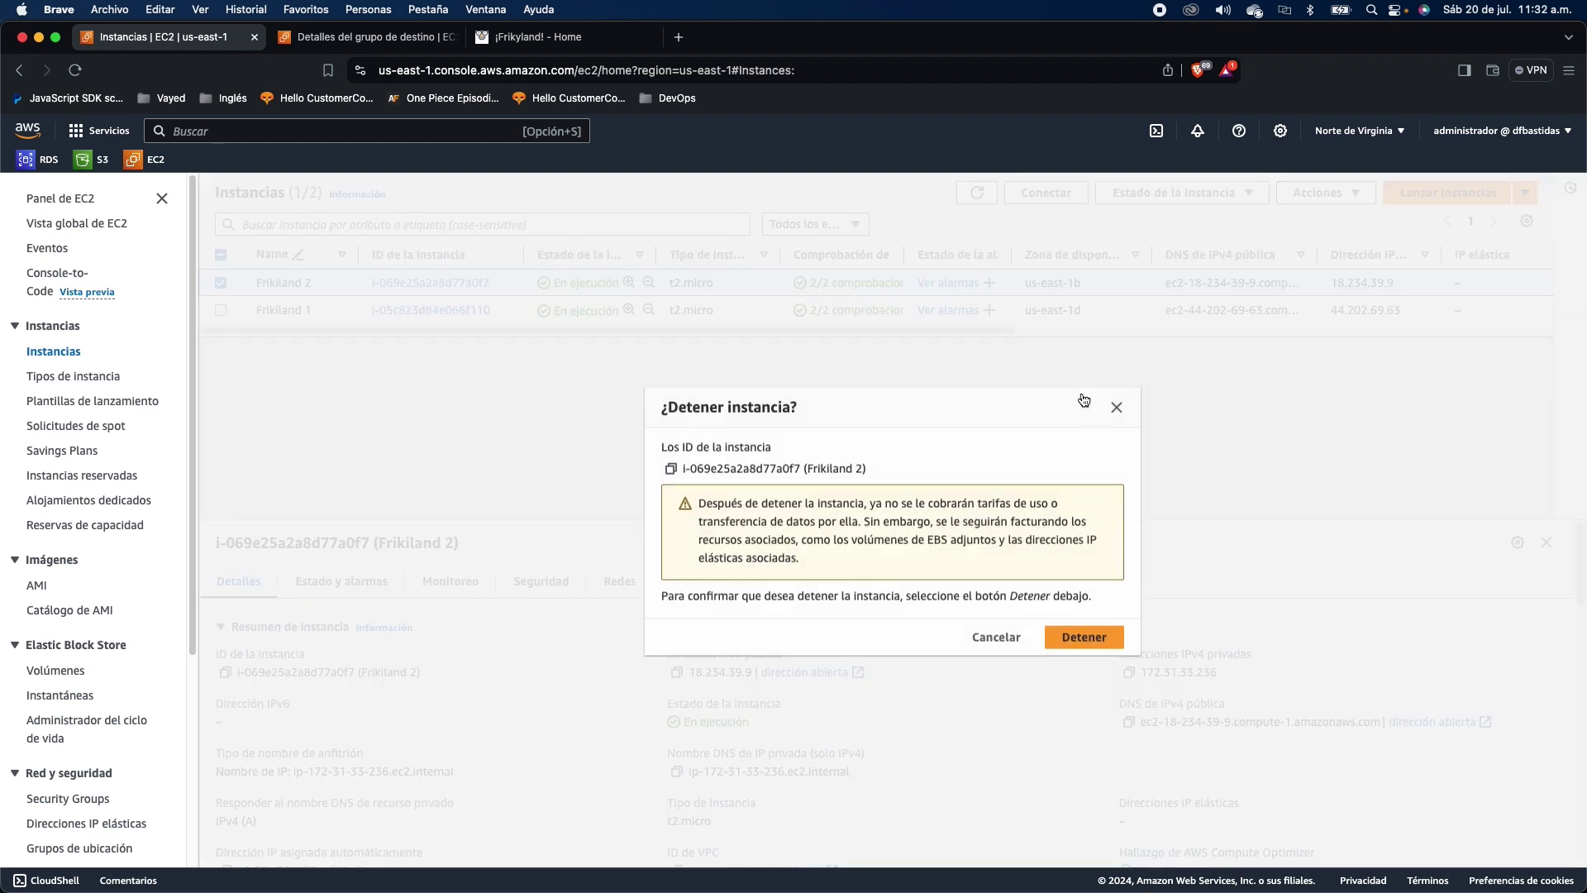
left_click(1084, 636)
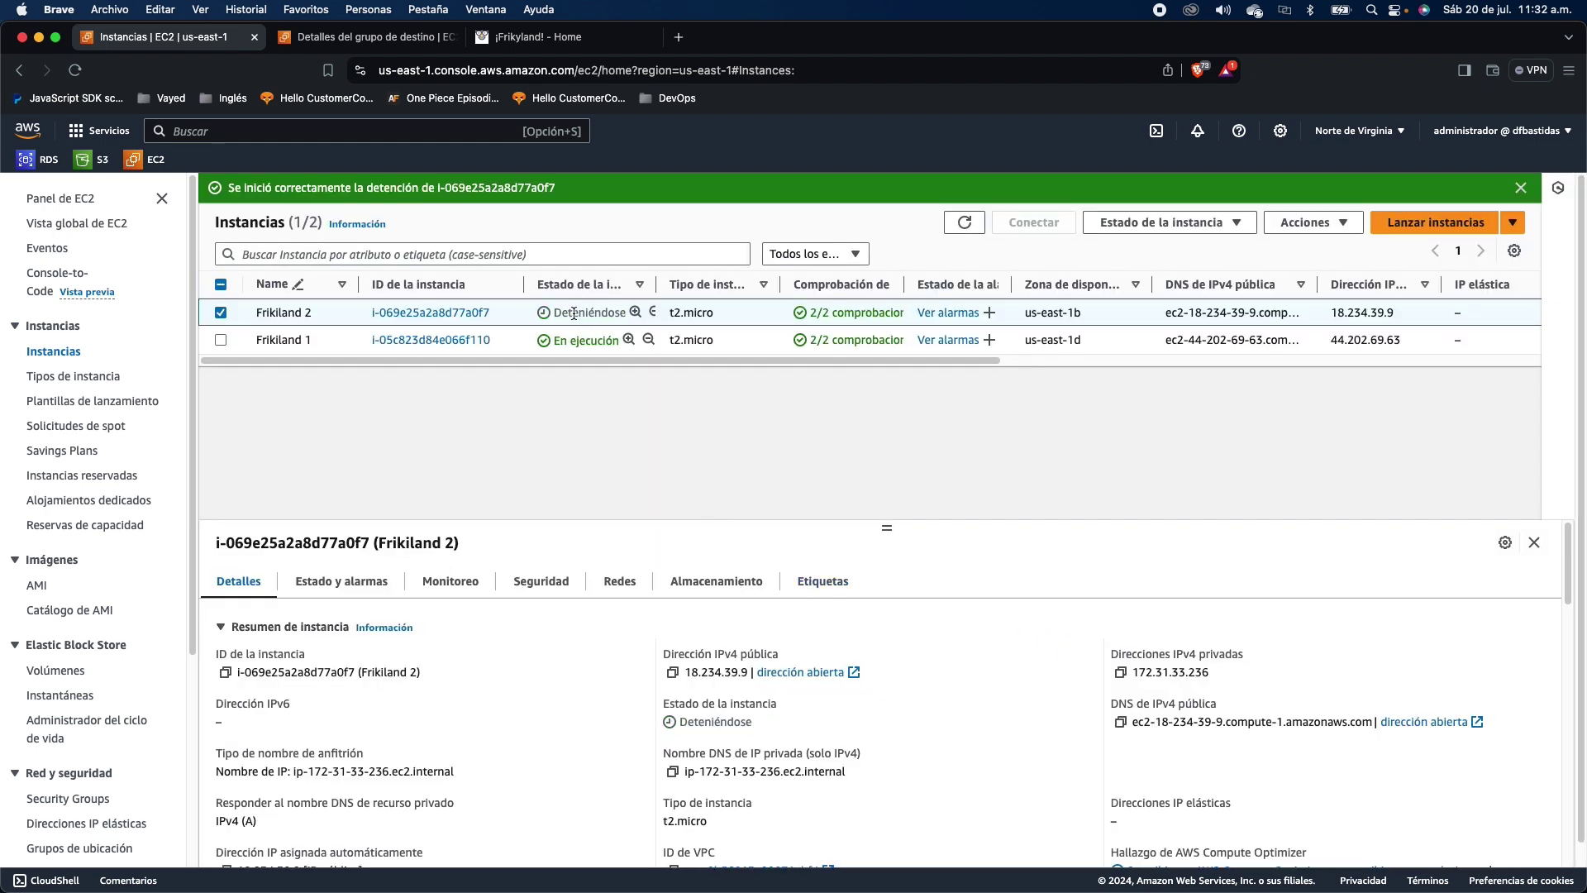
Step: Reload the load-balanced Frikyland home page several times to check which instance answers while Frikiland 2 is stopping
left_click(533, 39)
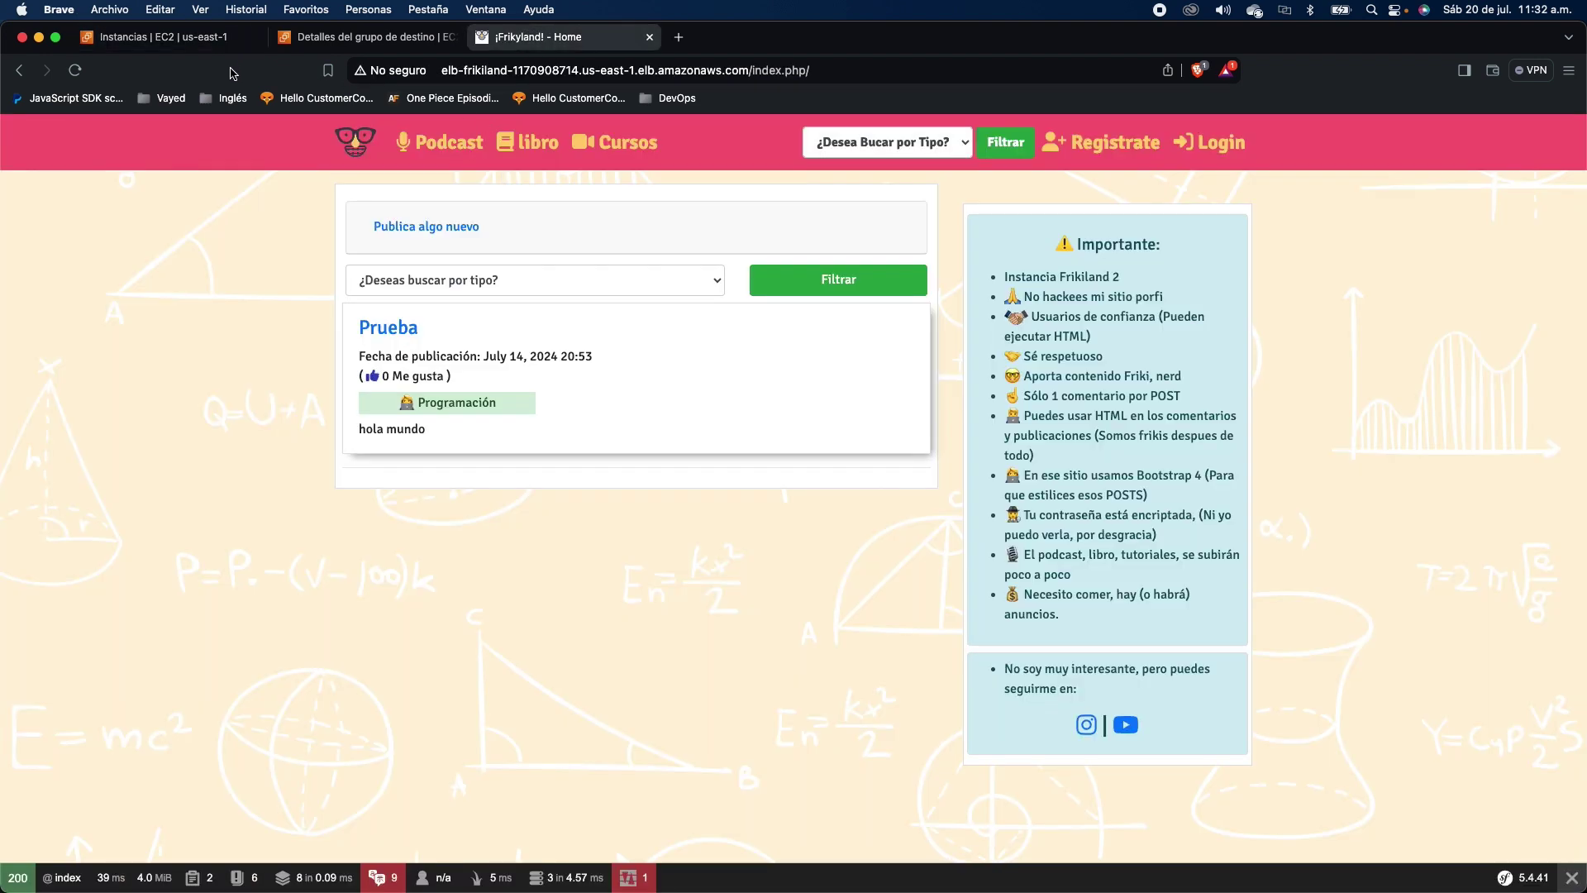
left_click(77, 71)
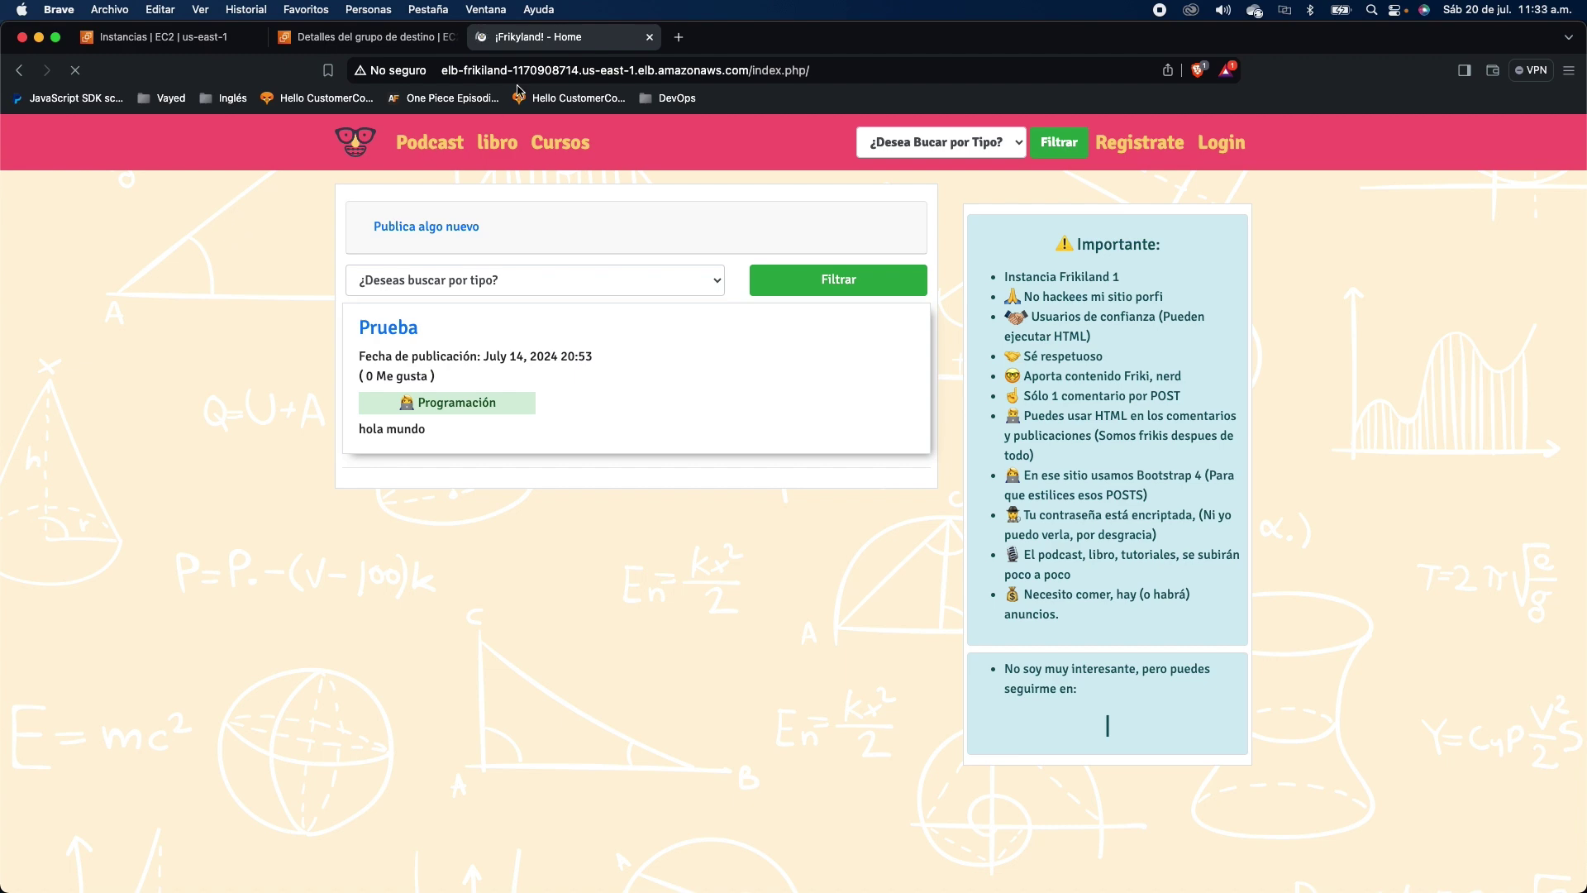
left_click(325, 46)
left_click(473, 41)
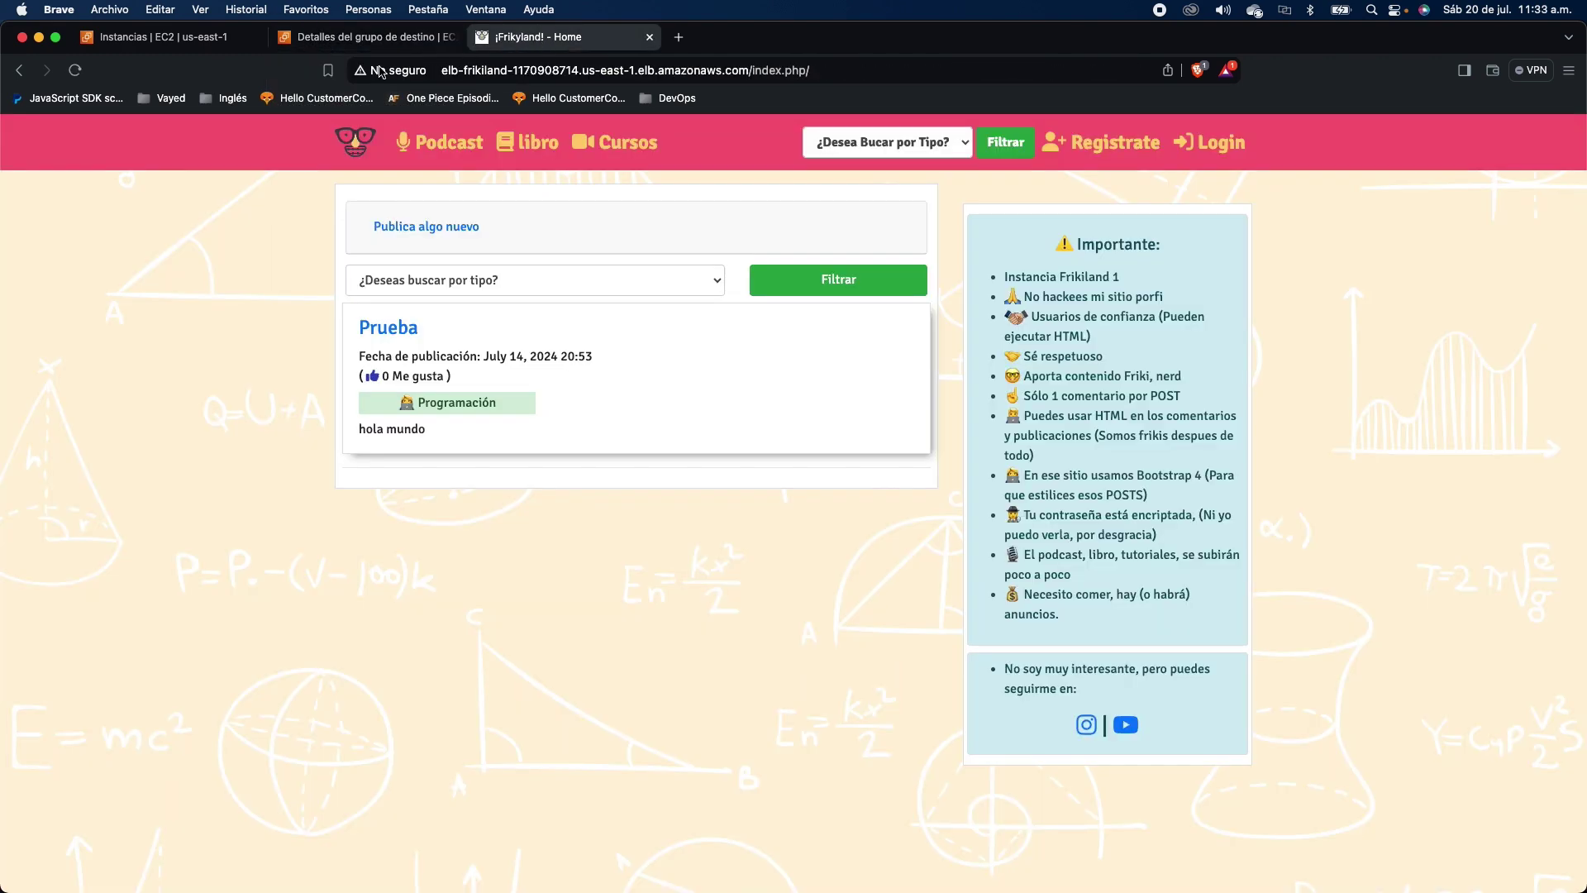
left_click(76, 71)
left_click(78, 72)
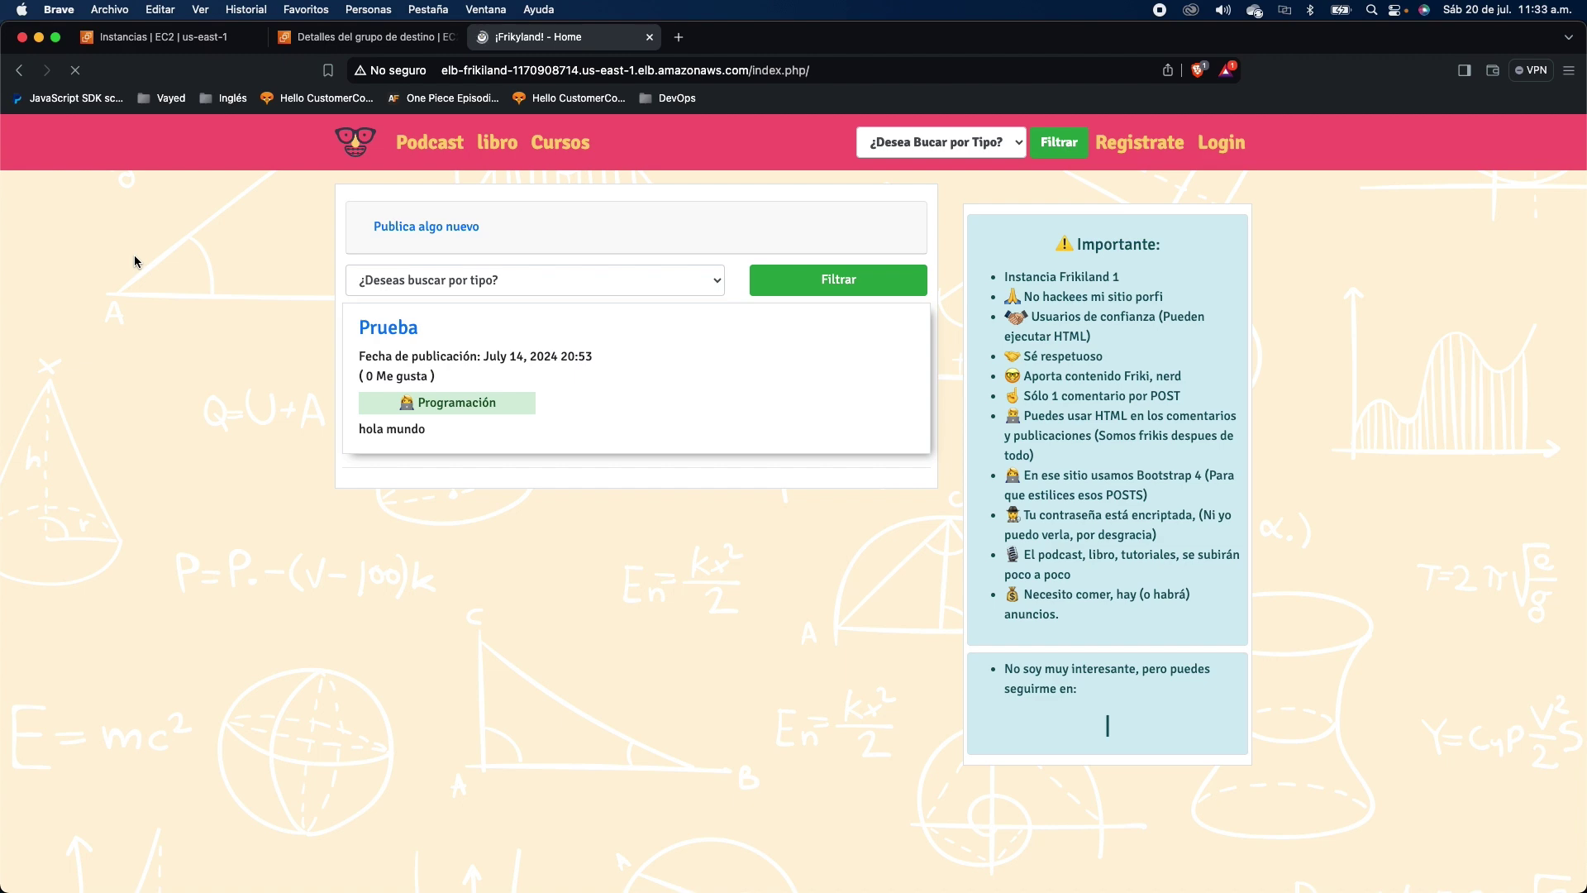
Step: Check the state of Frikiland 2 in the instances list and reload the load-balanced home page again
key("super+1")
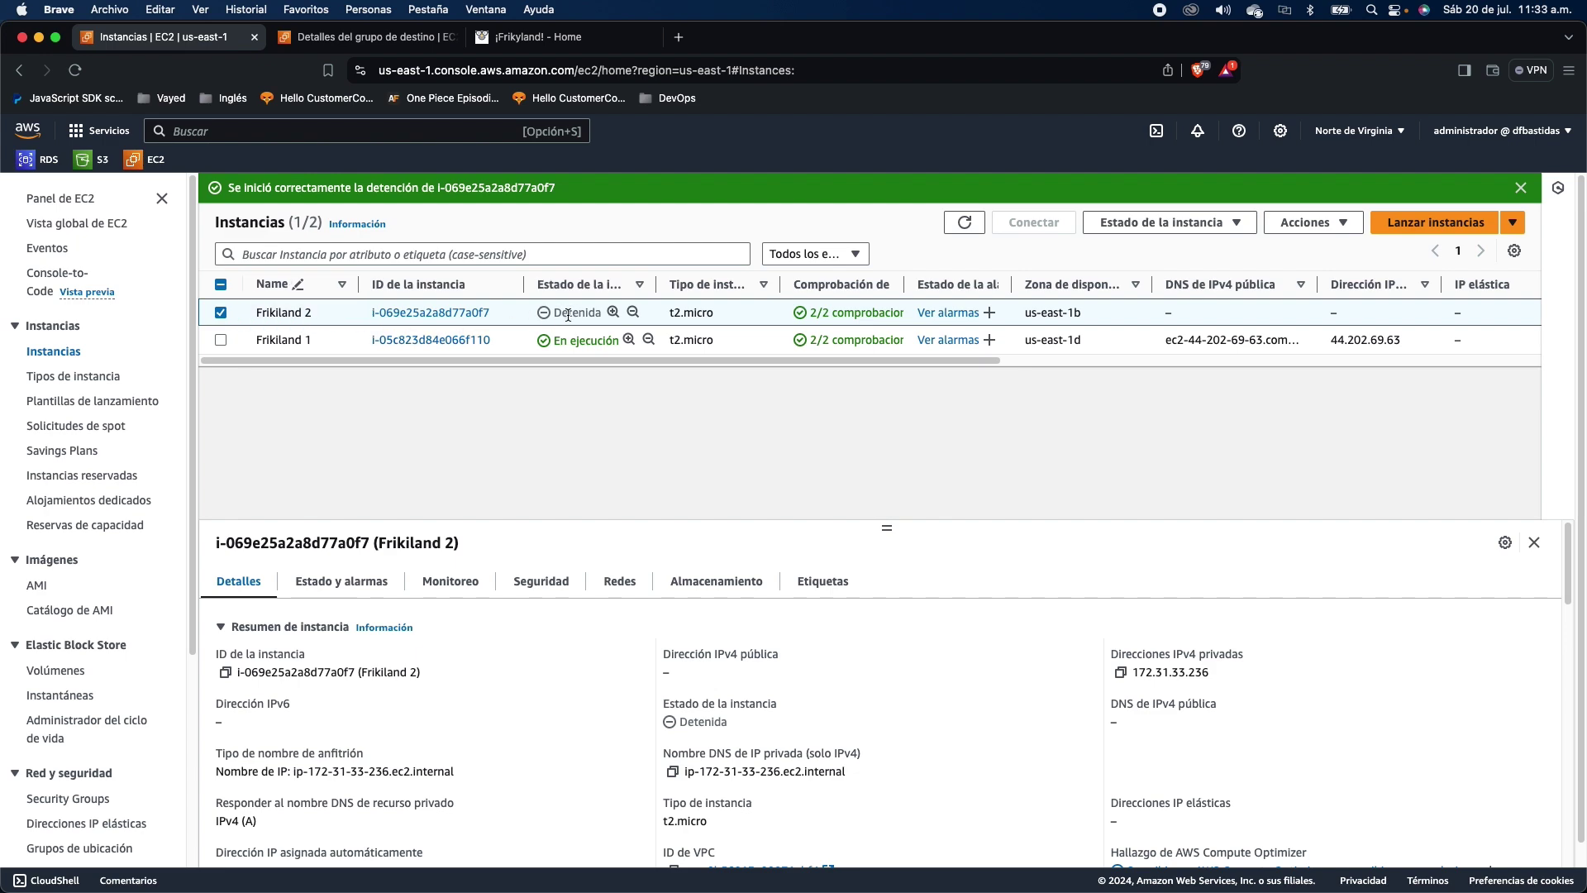
left_click_drag(556, 312, 604, 313)
left_click(529, 36)
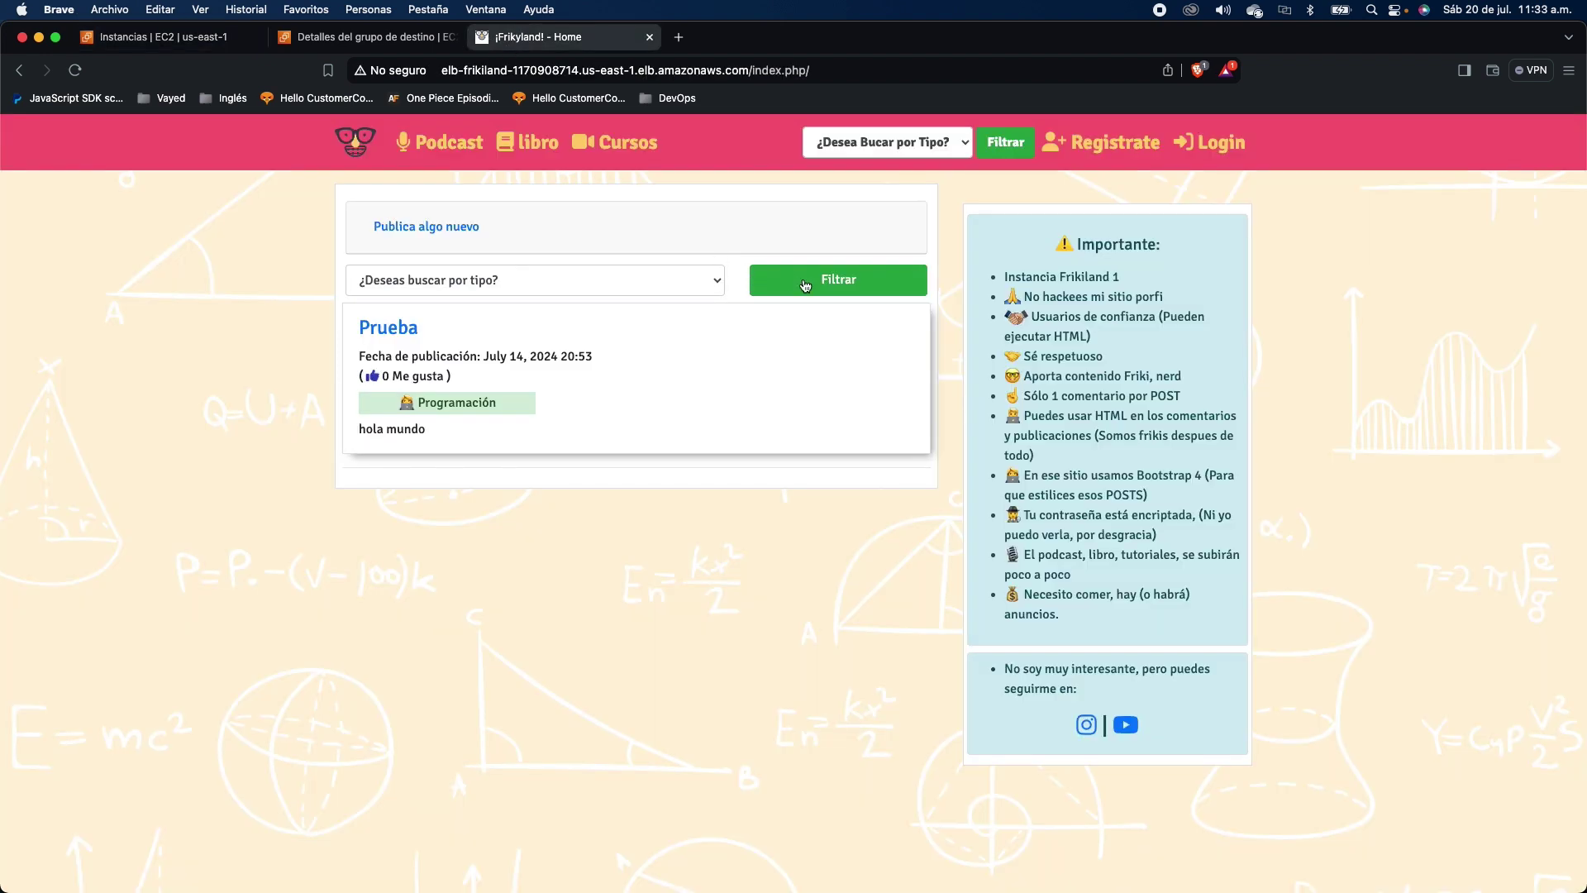
left_click(75, 70)
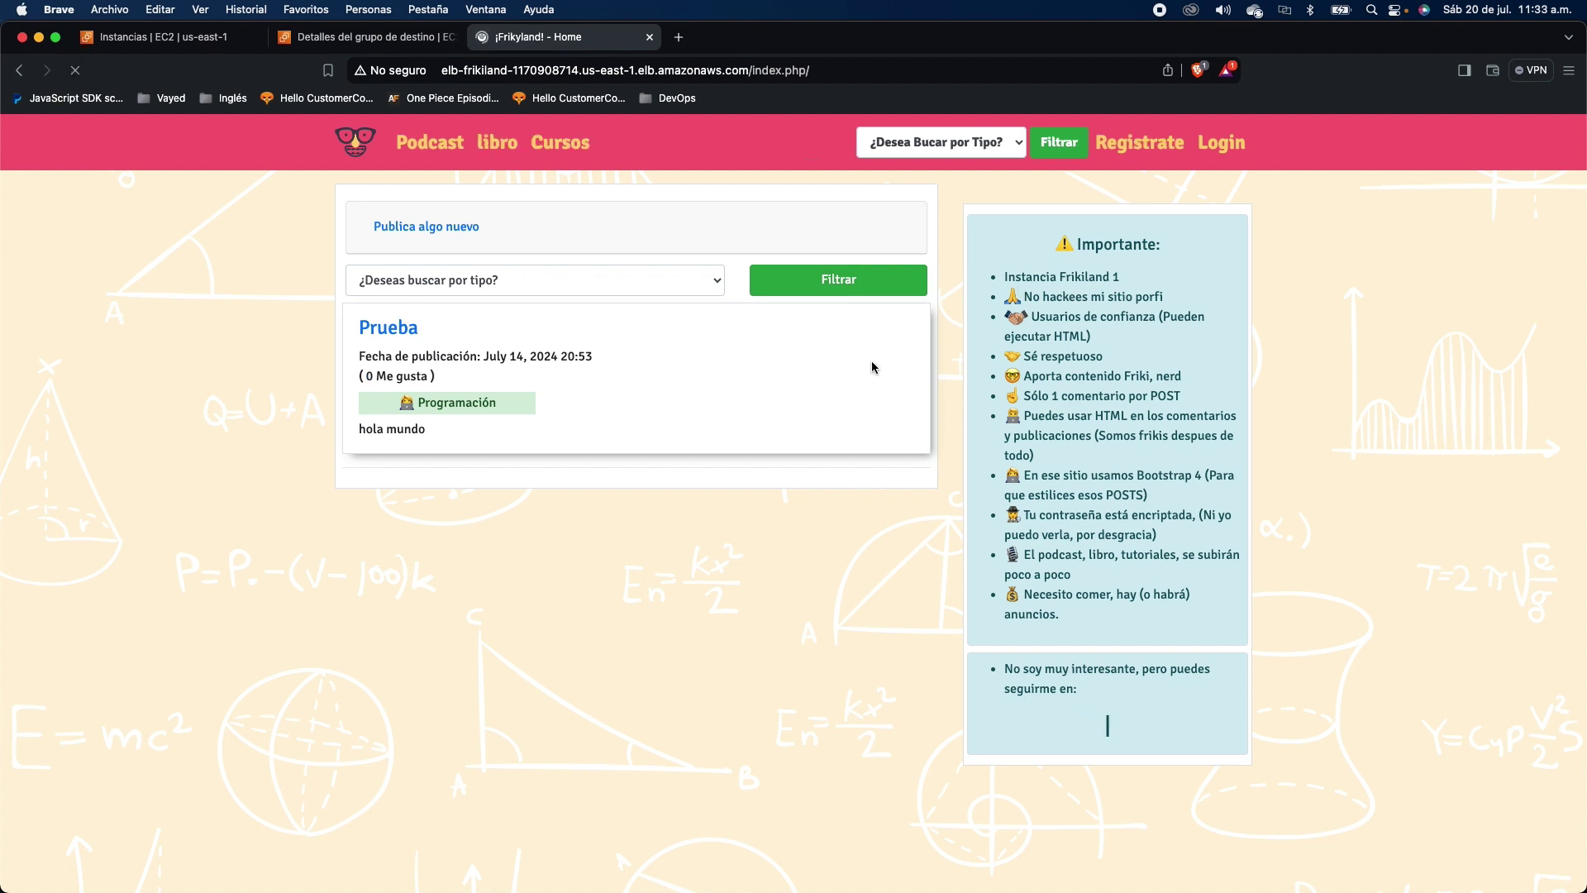
Step: Refresh the registered targets of GD-FRIKILAND and examine the target summary and the status of both instances after stopping Frikiland 2
left_click(330, 37)
left_click(1182, 746)
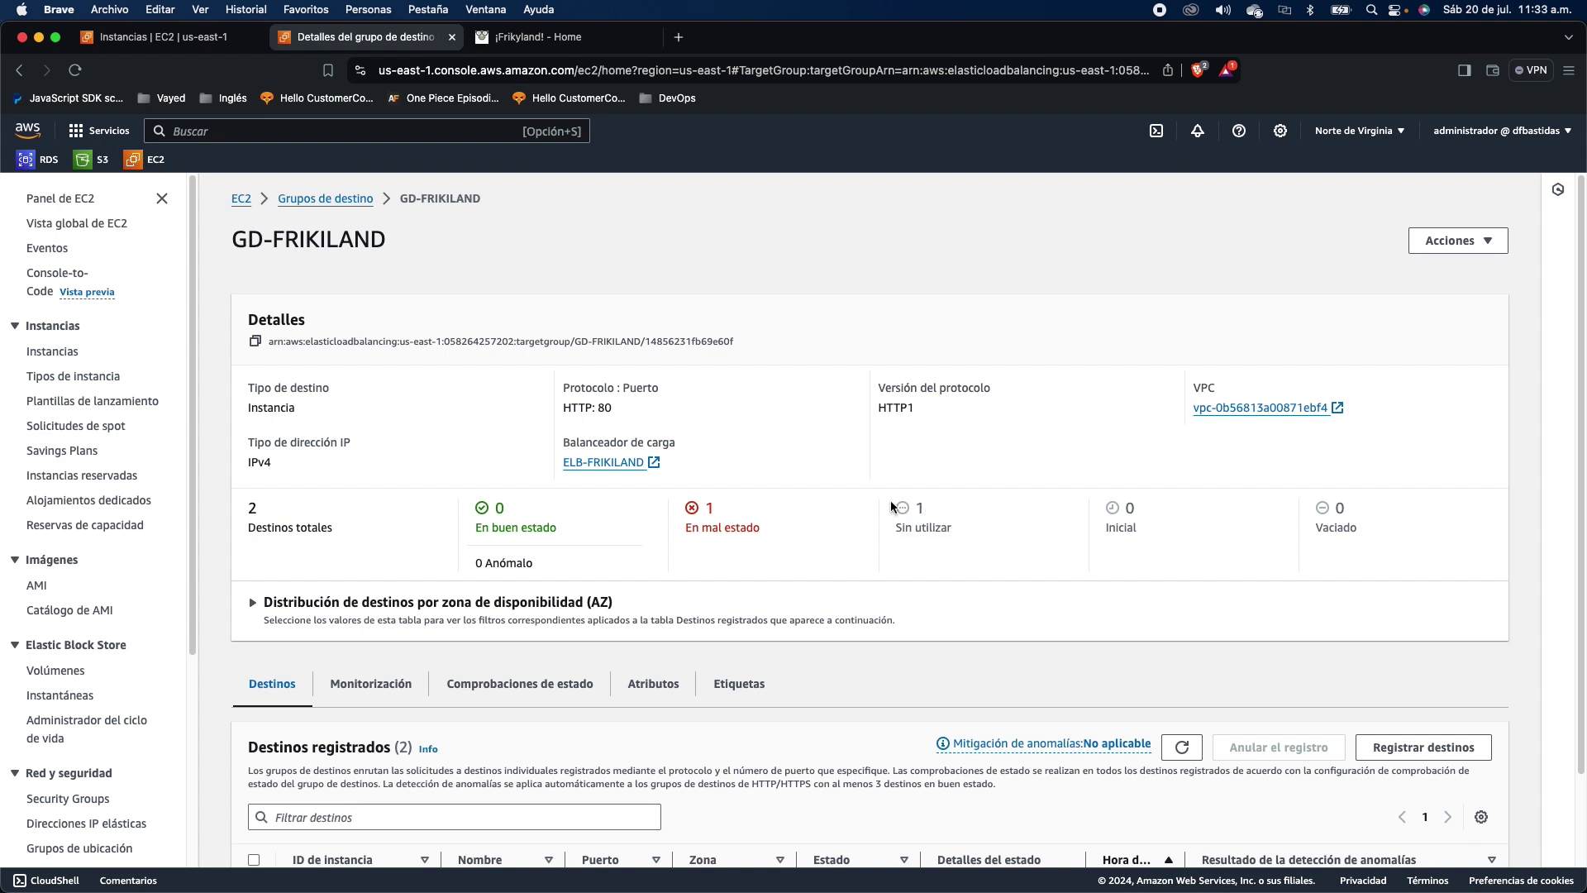
left_click_drag(893, 504, 955, 538)
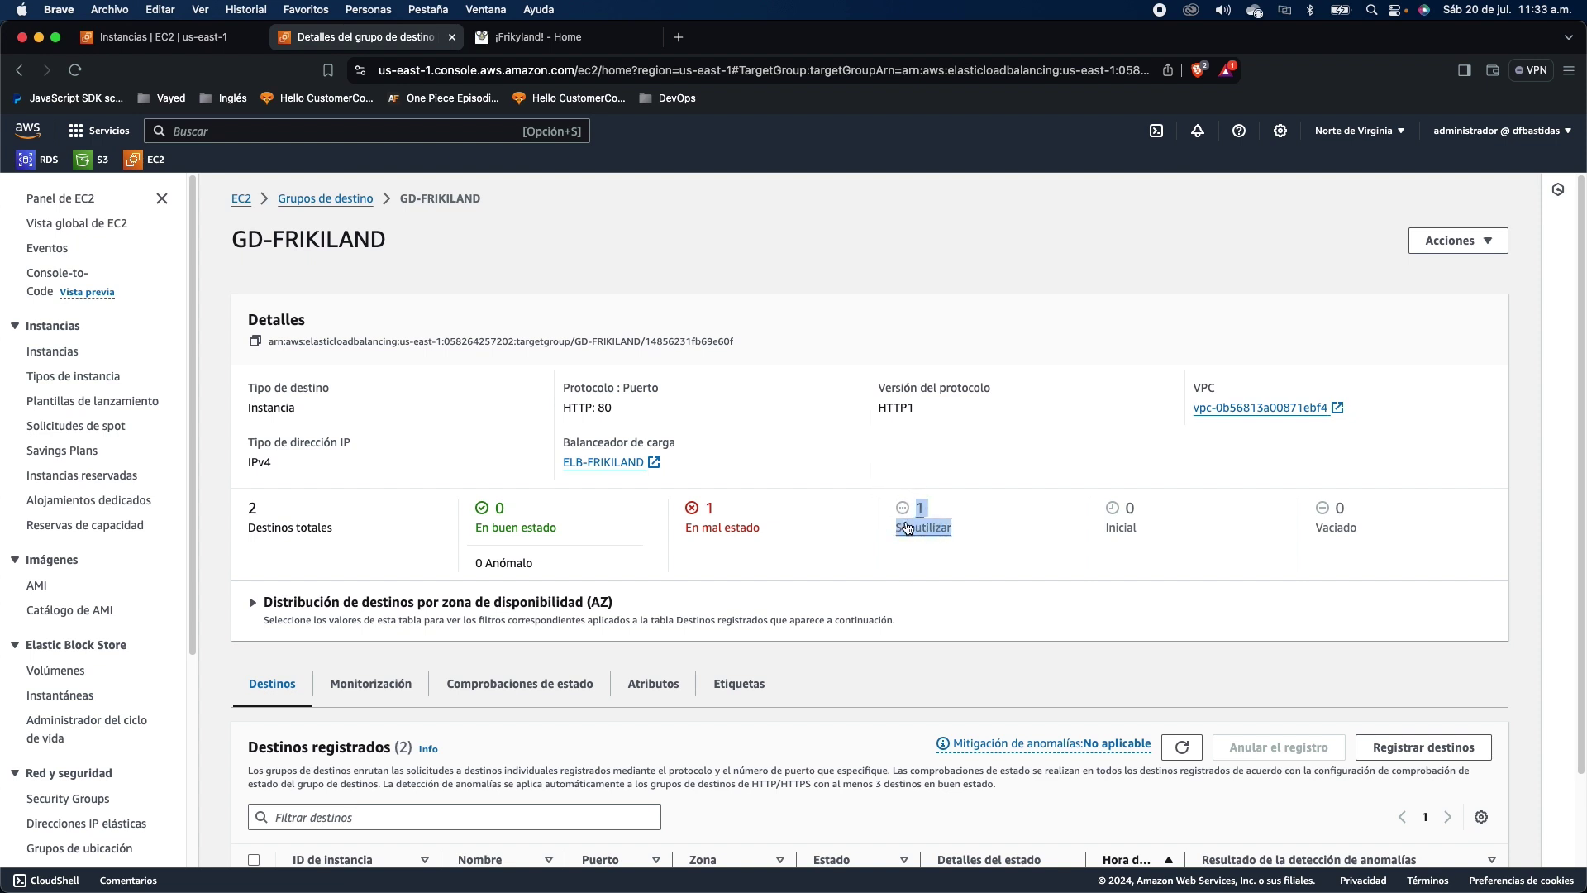
scroll(924, 542, "down", 3)
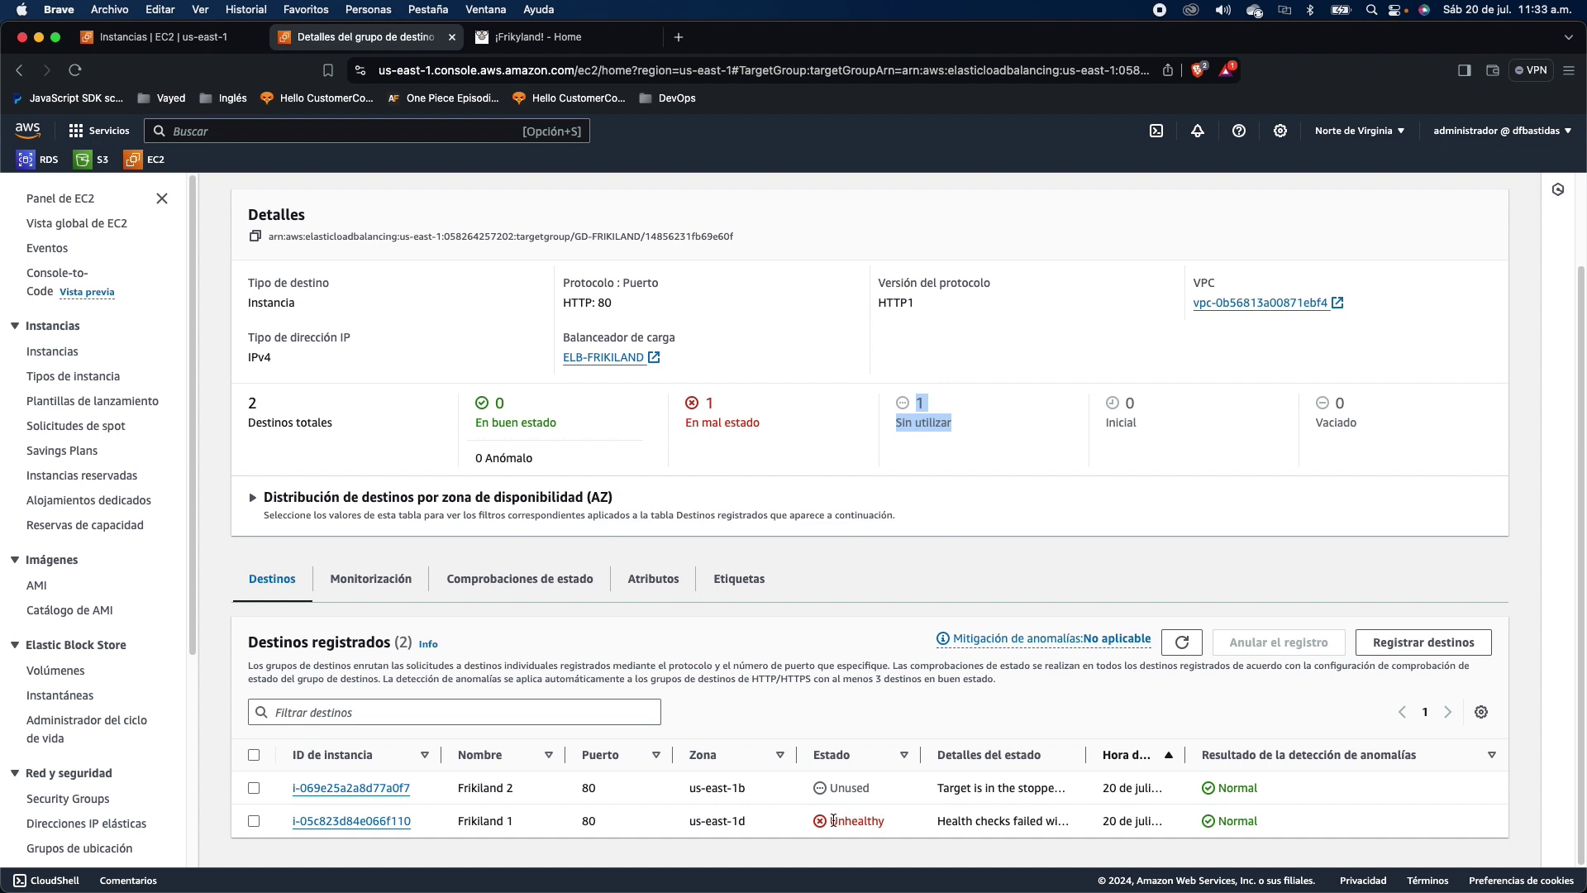
left_click_drag(830, 821, 882, 823)
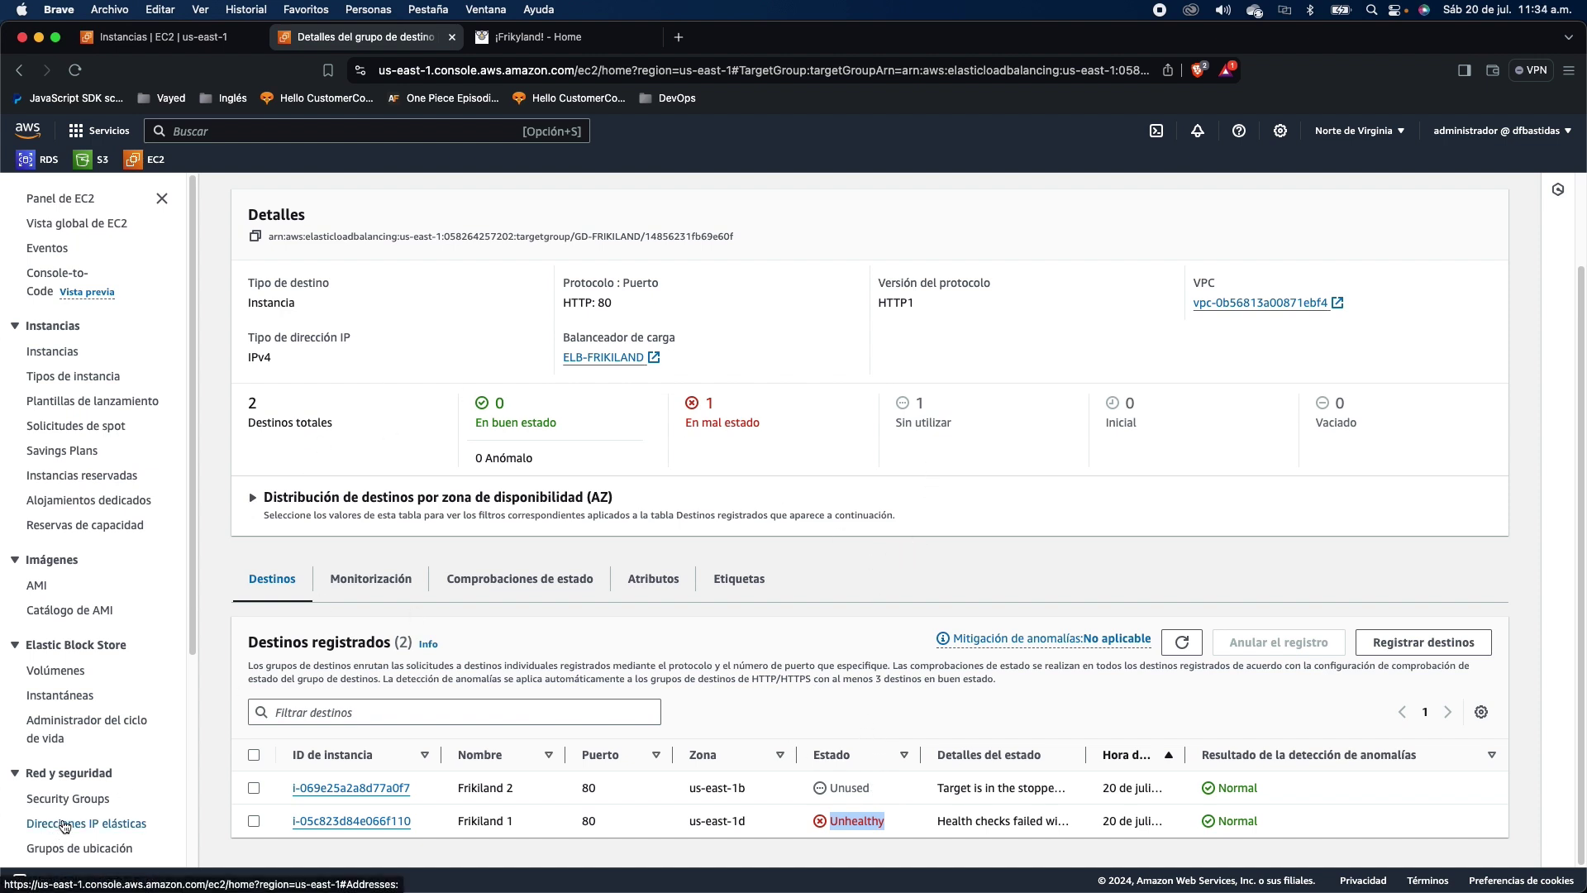
scroll(66, 825, "down", 5)
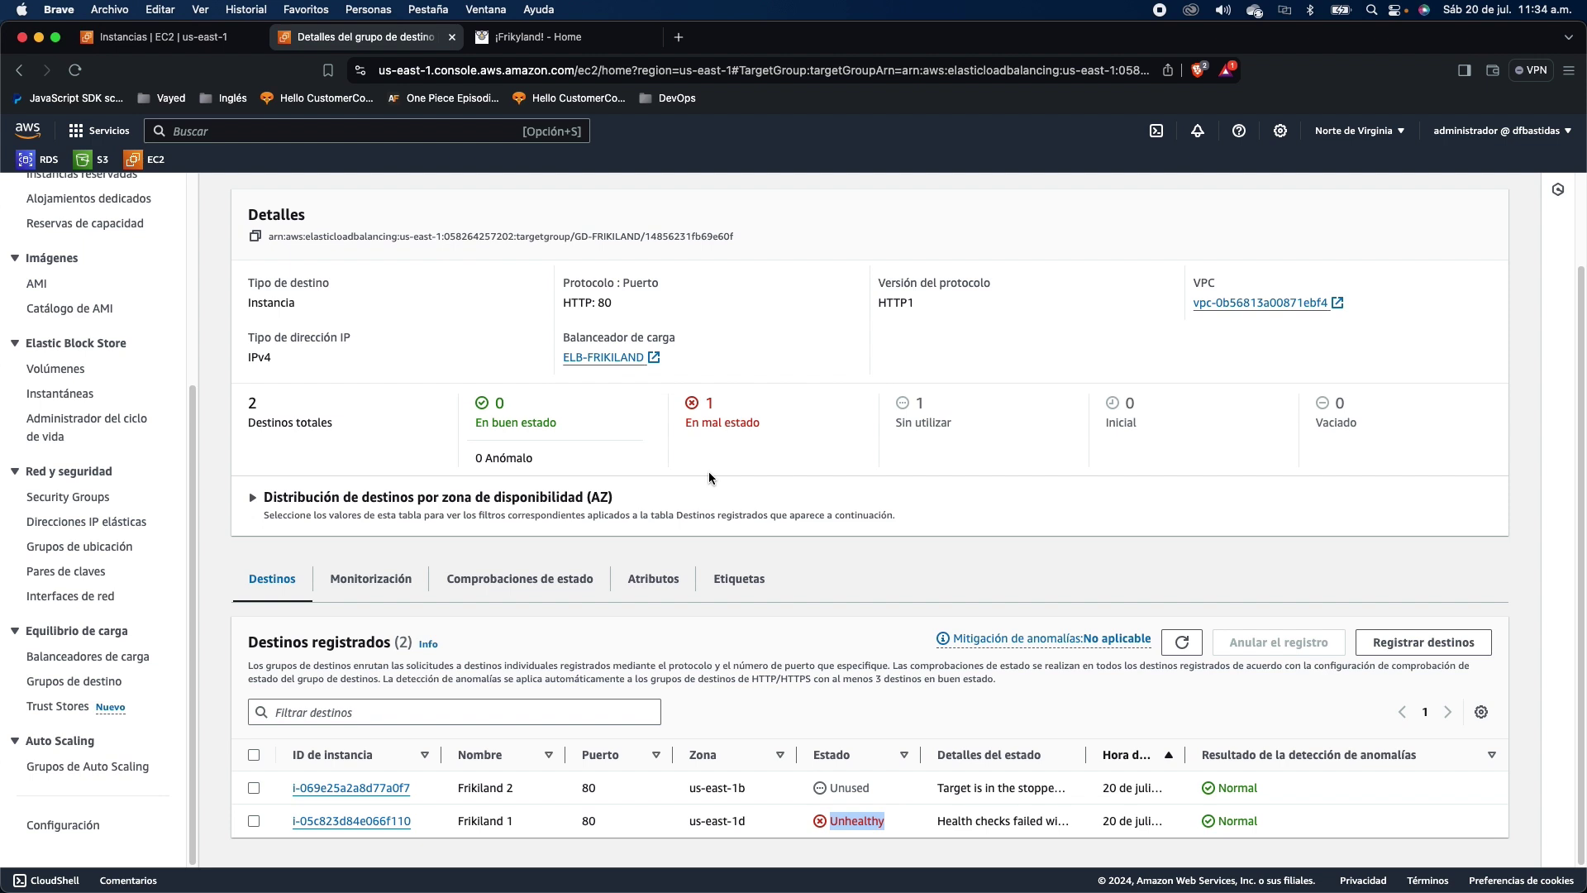
left_click_drag(787, 438, 683, 406)
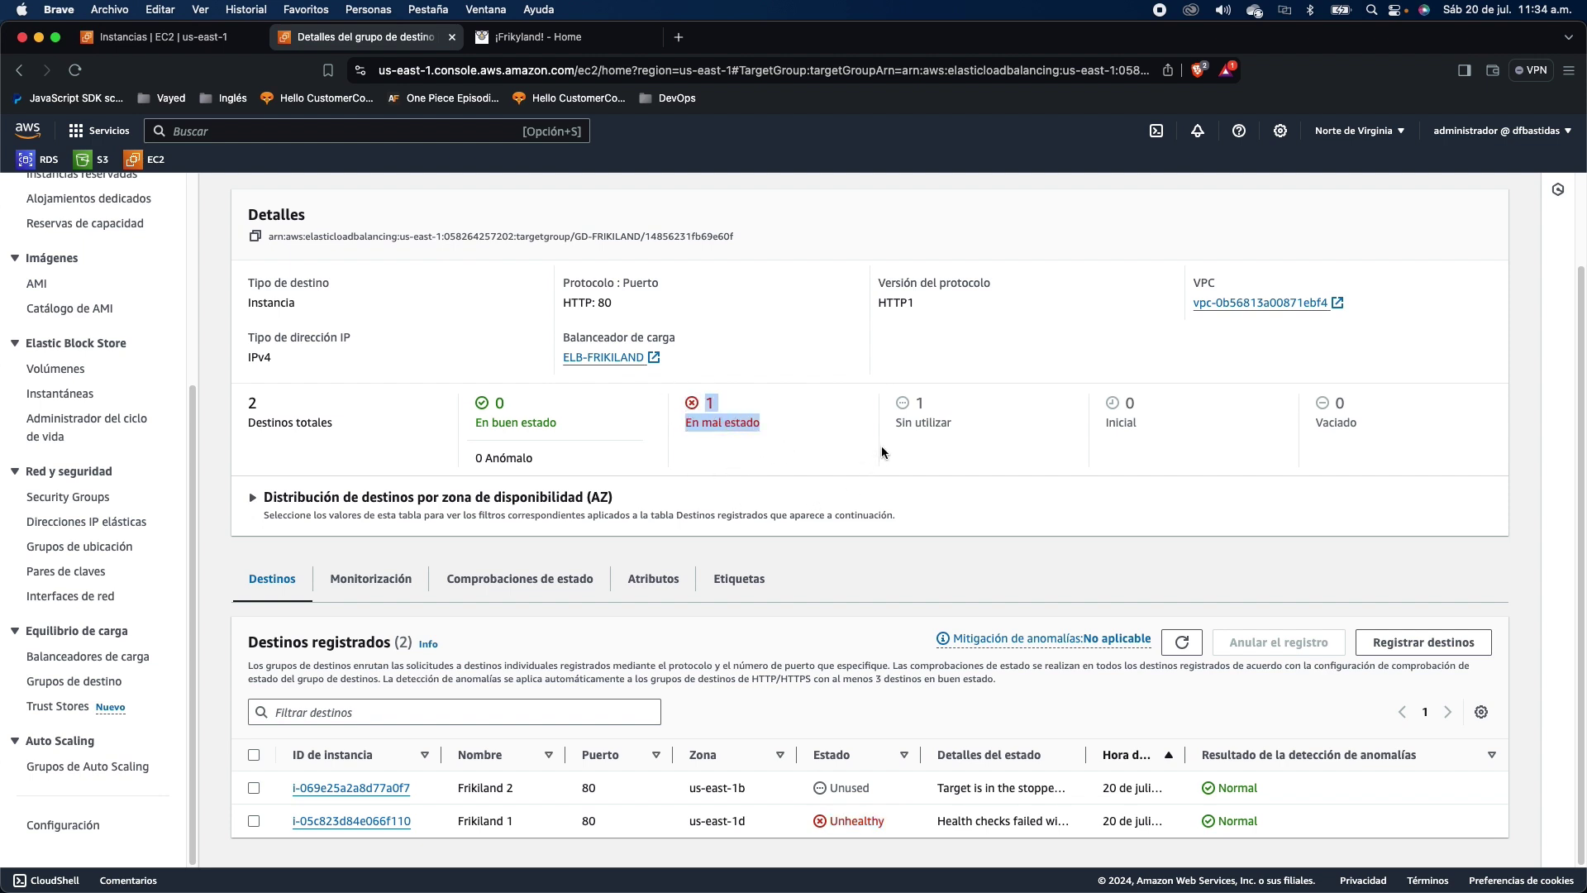
left_click_drag(975, 442, 882, 406)
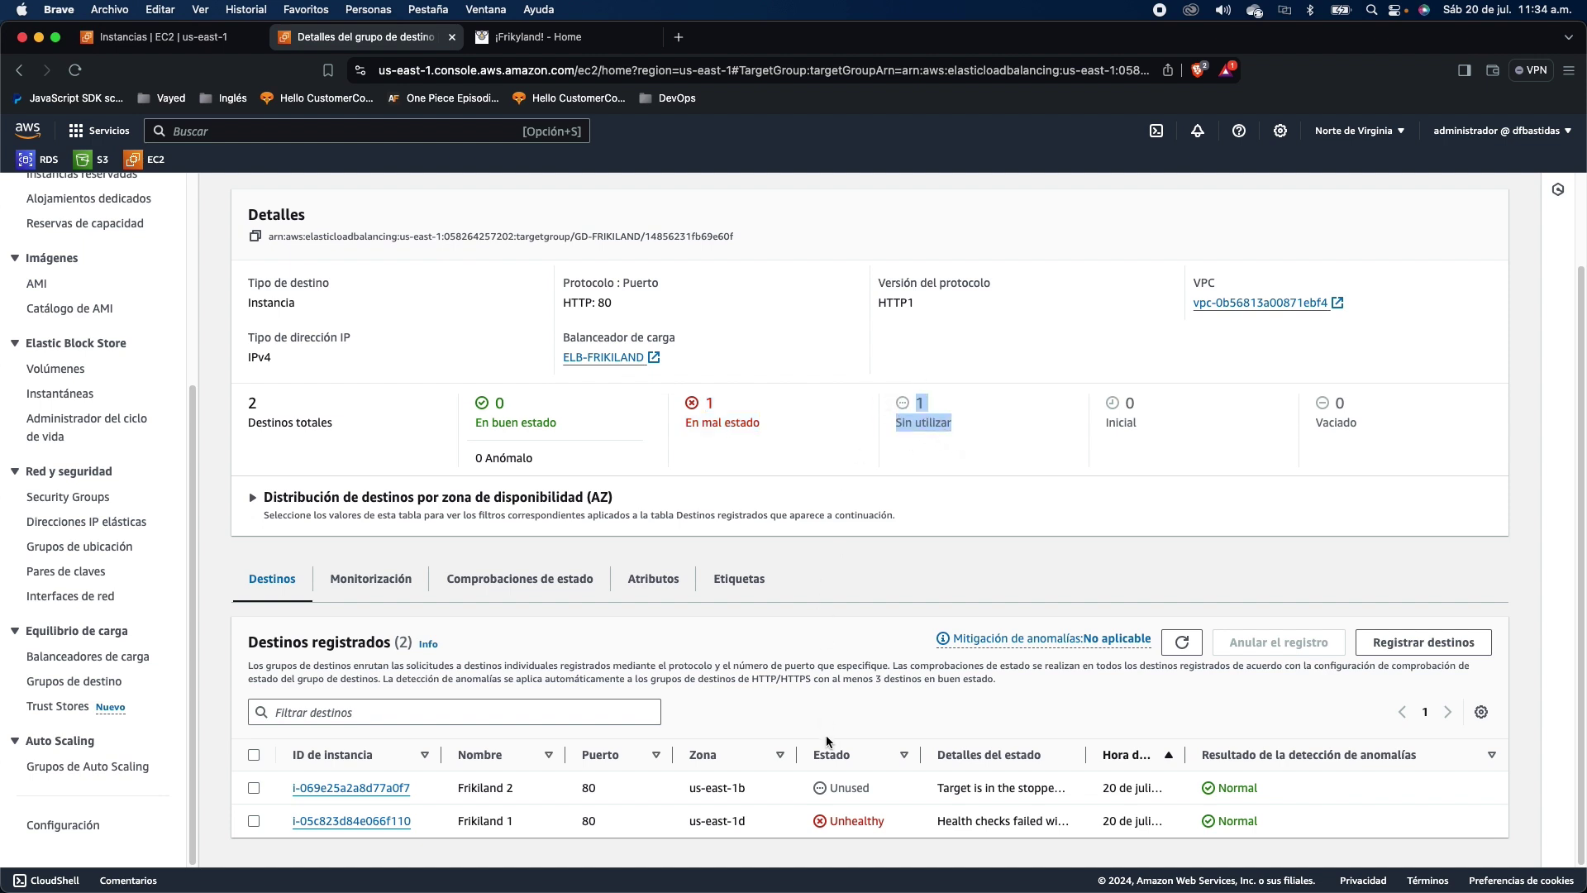
double_click(847, 787)
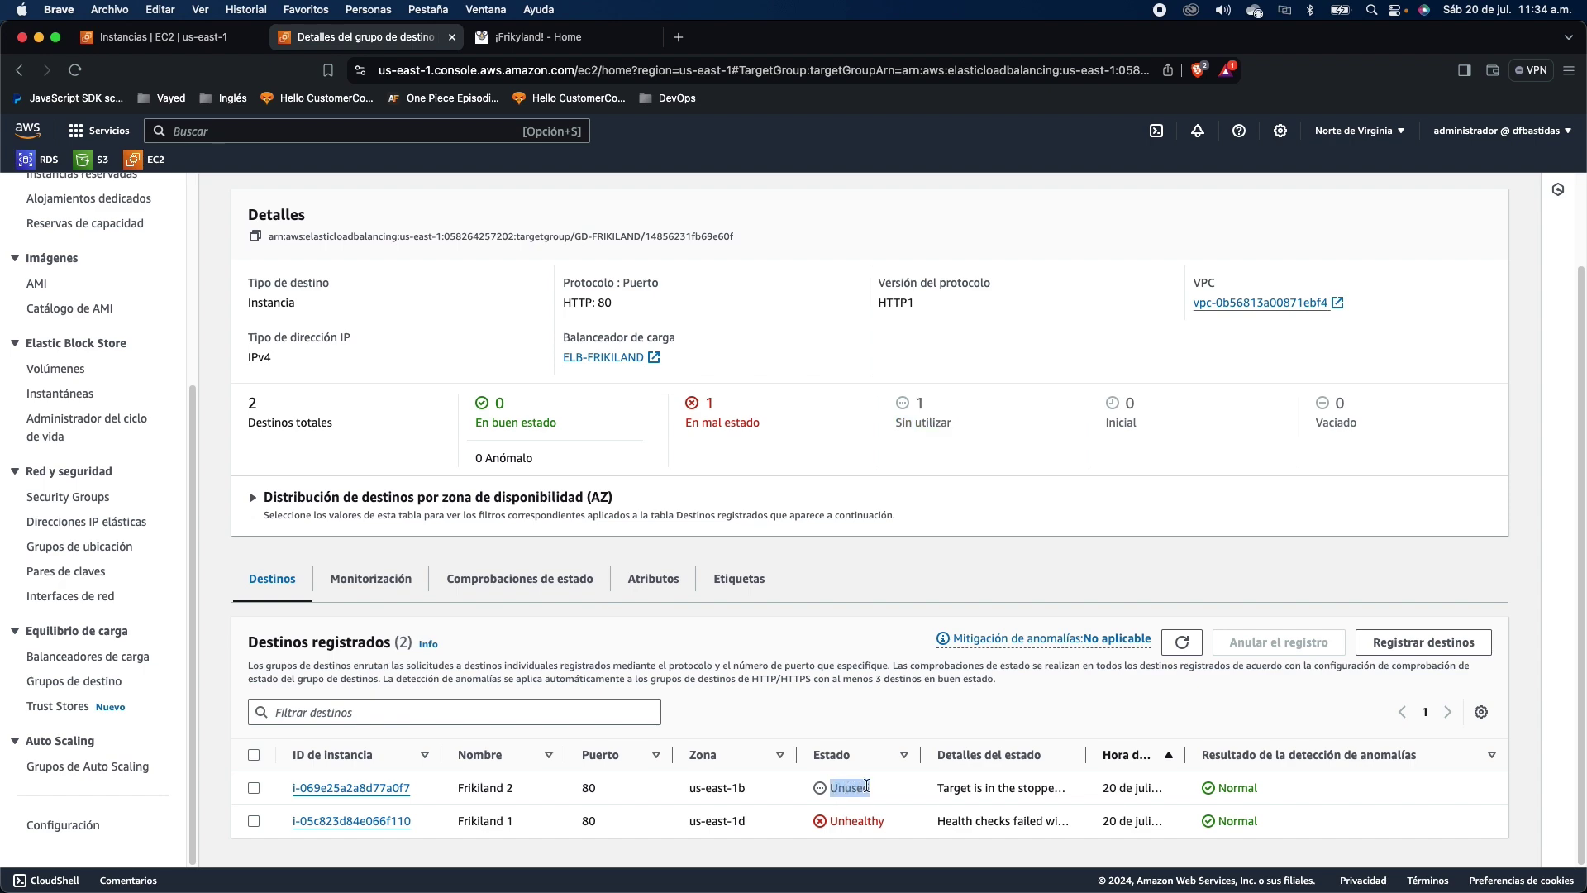
left_click_drag(456, 830, 524, 826)
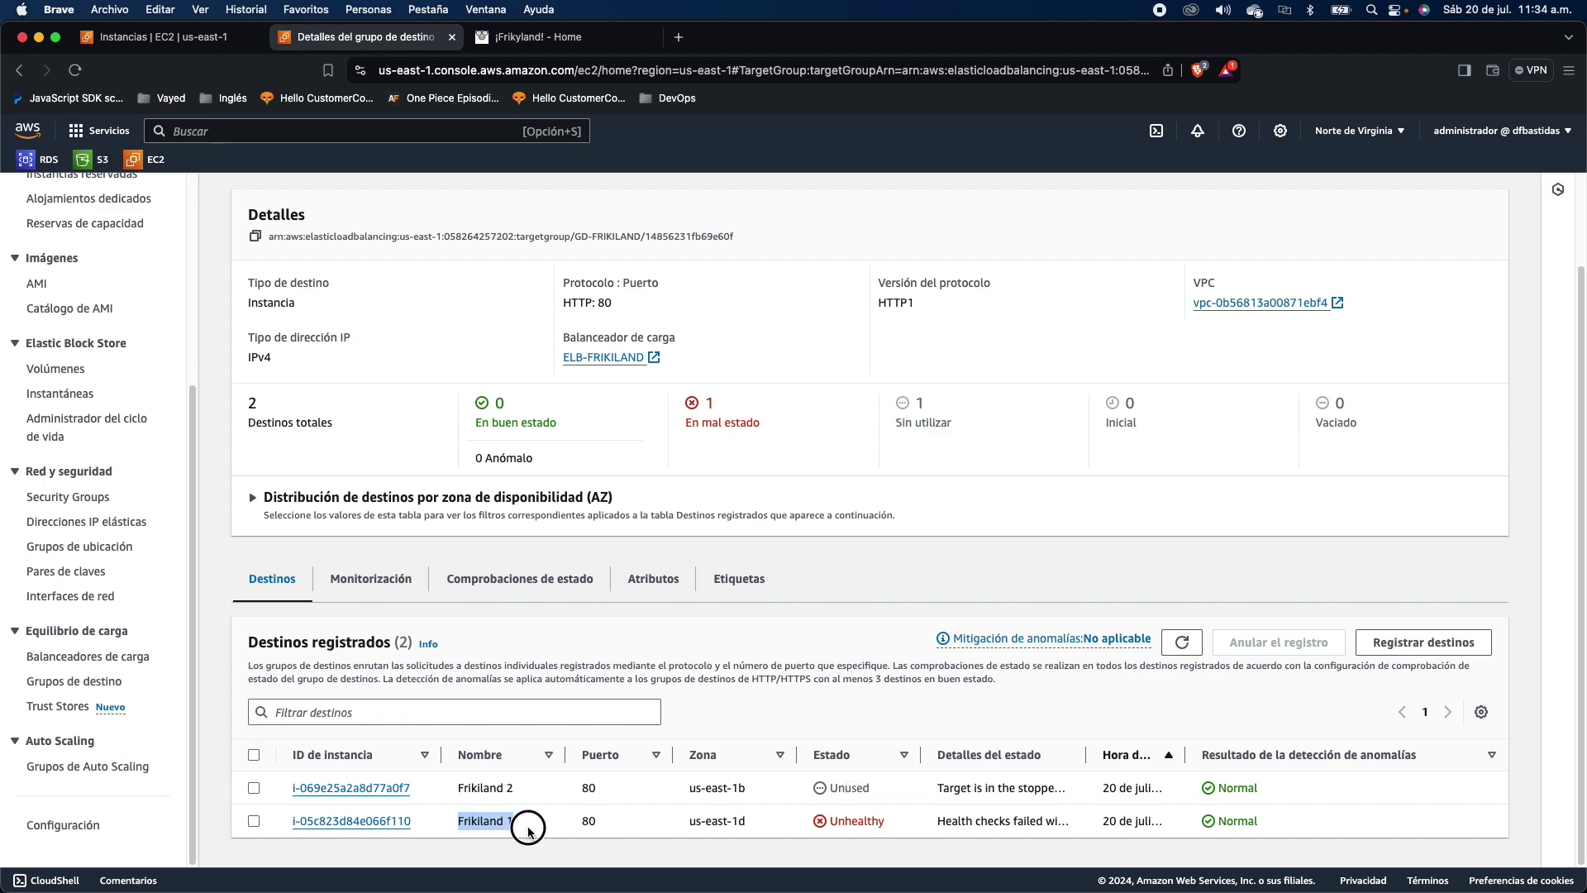
Step: Reload the load-balanced page once more and compare the instance name it displays with the instance states in EC2
left_click(562, 37)
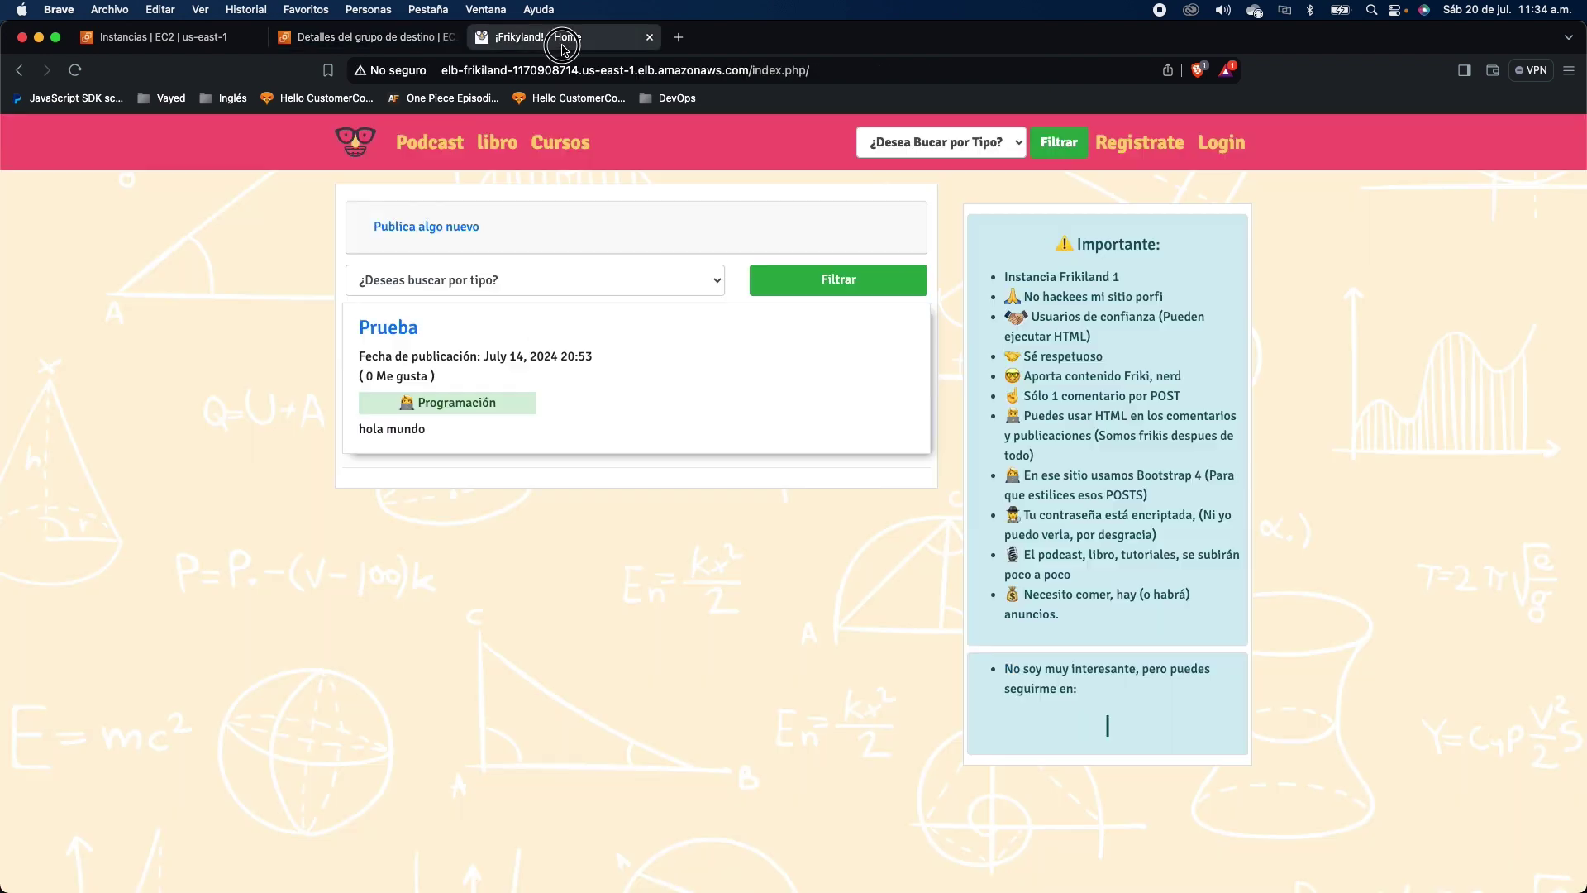
left_click(75, 69)
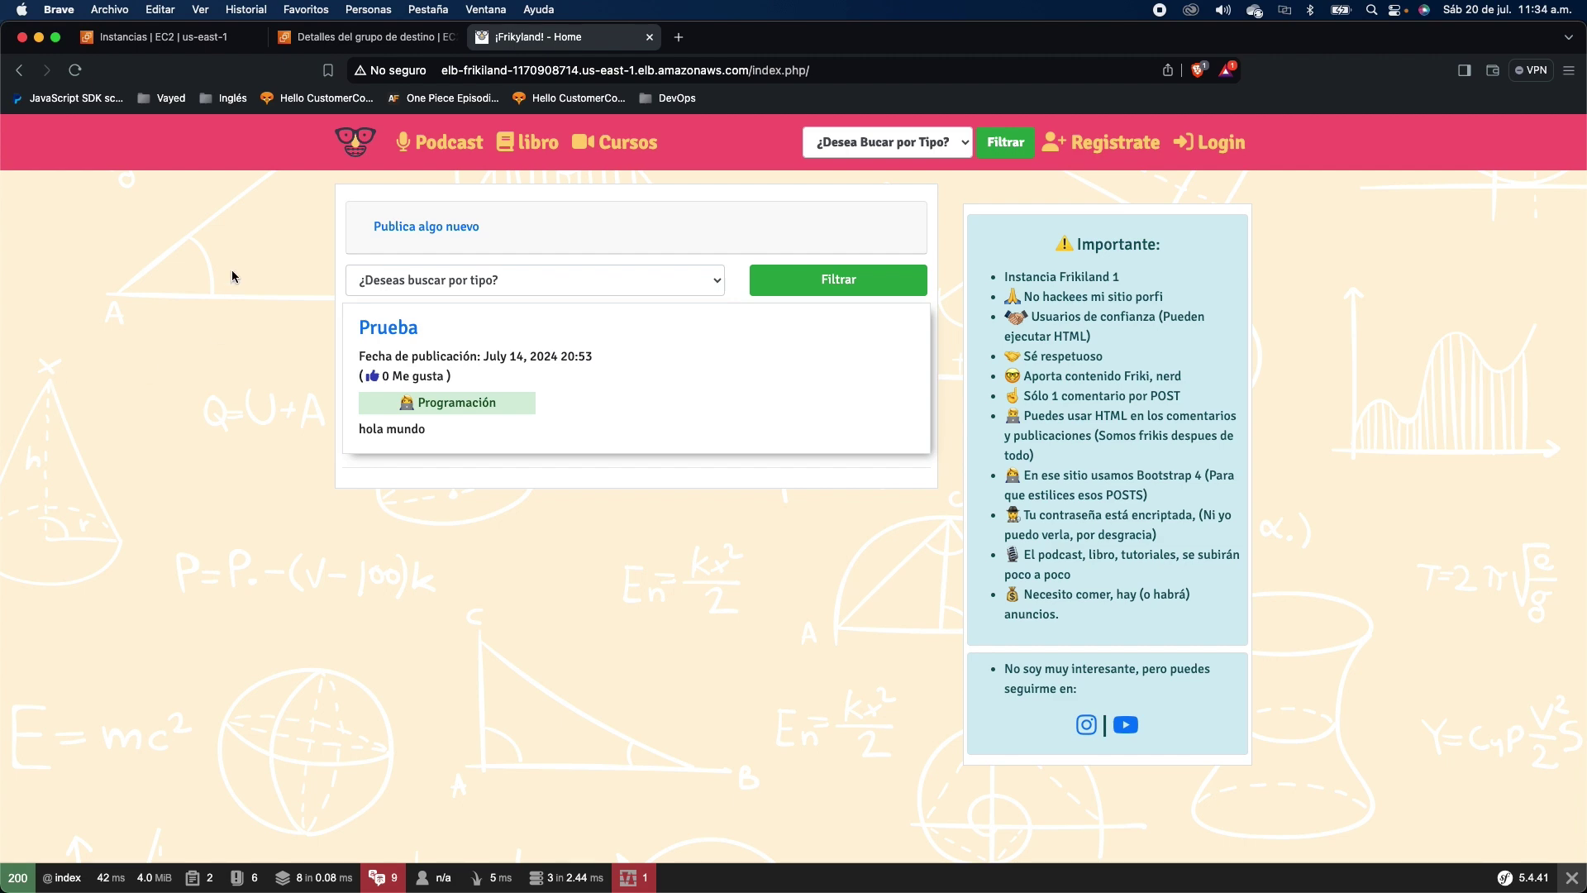
left_click(234, 37)
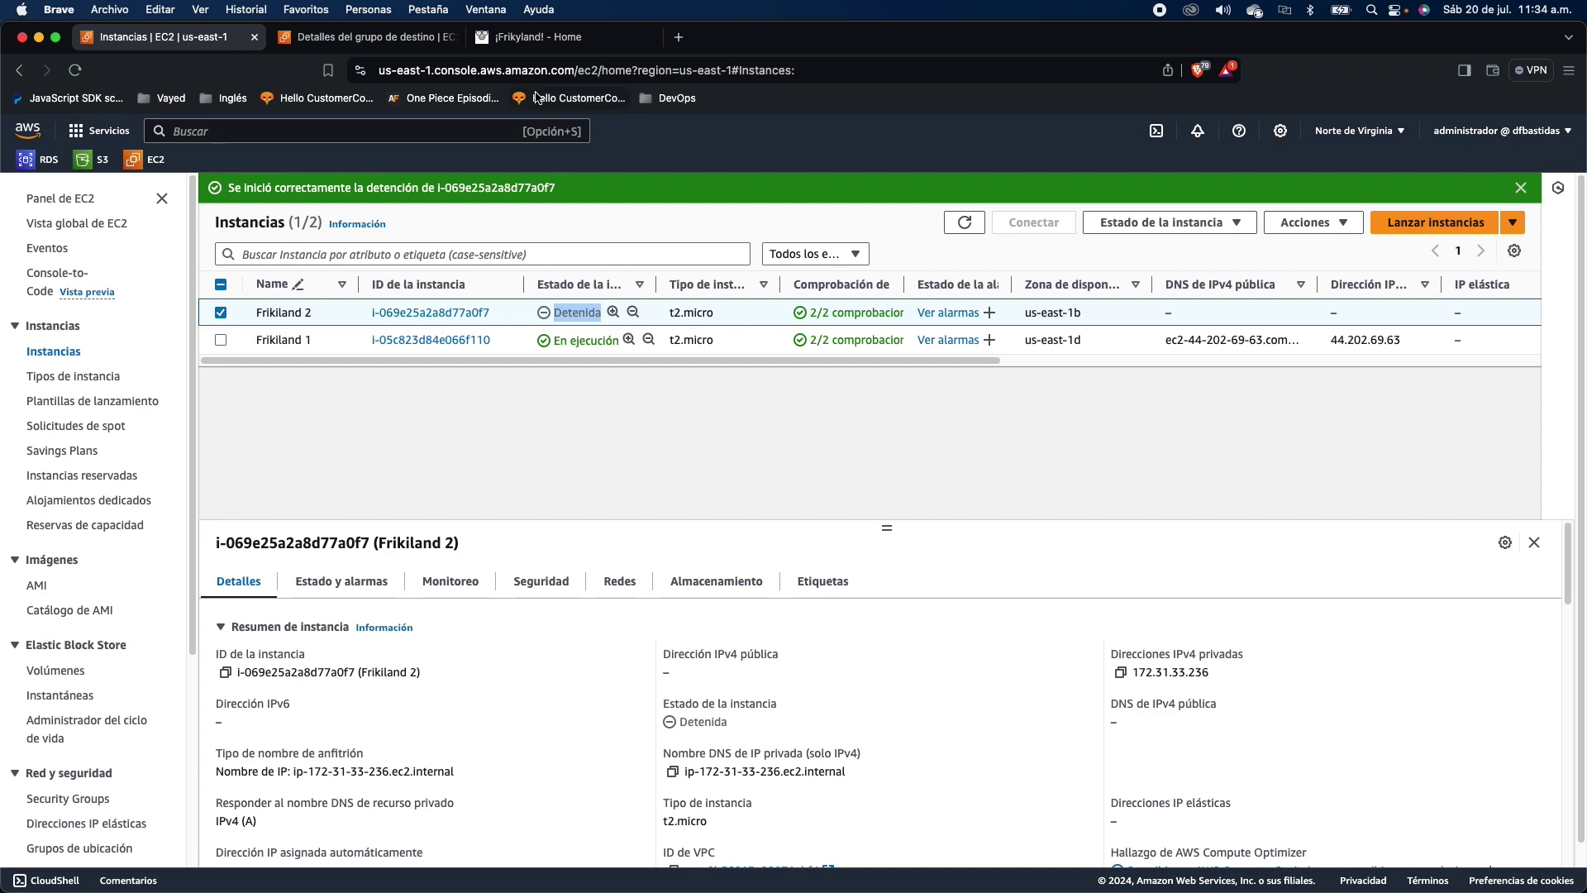
left_click(545, 30)
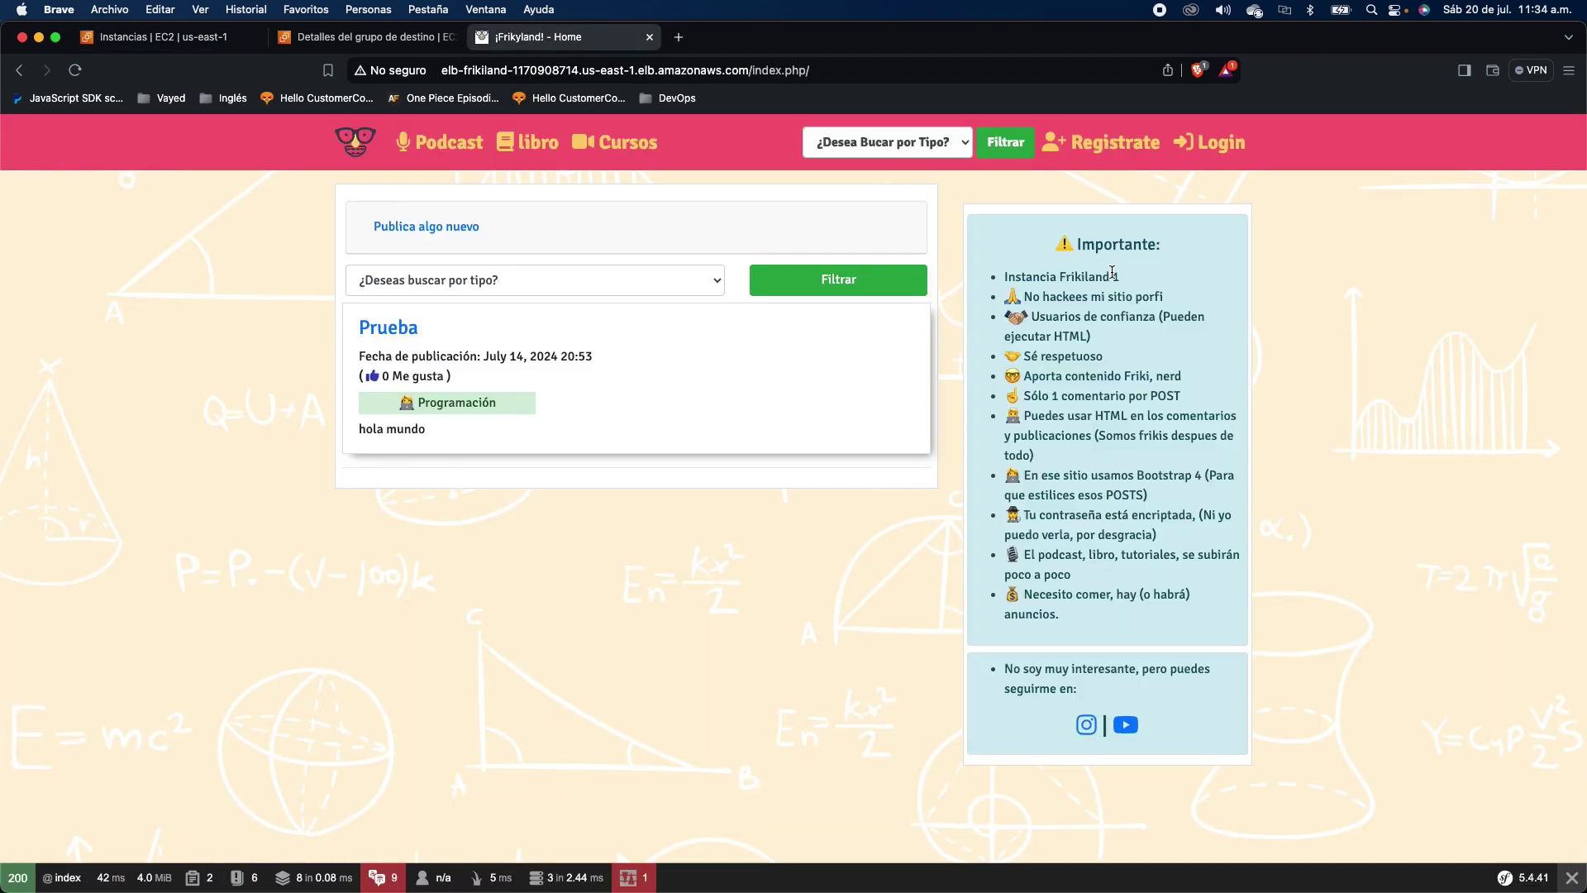
left_click_drag(1121, 277, 1086, 277)
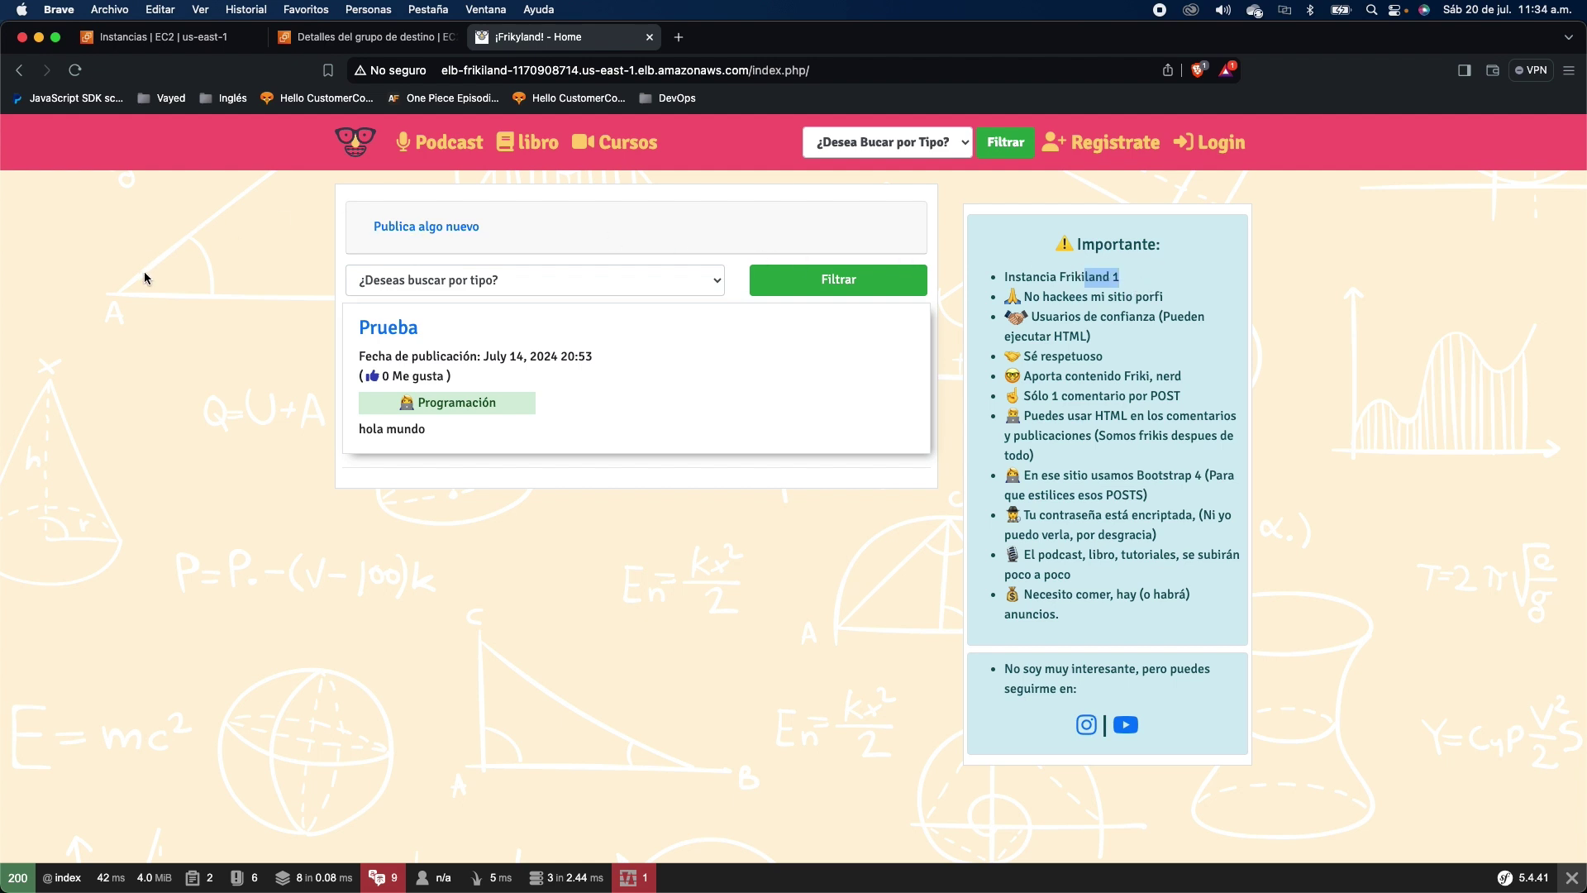